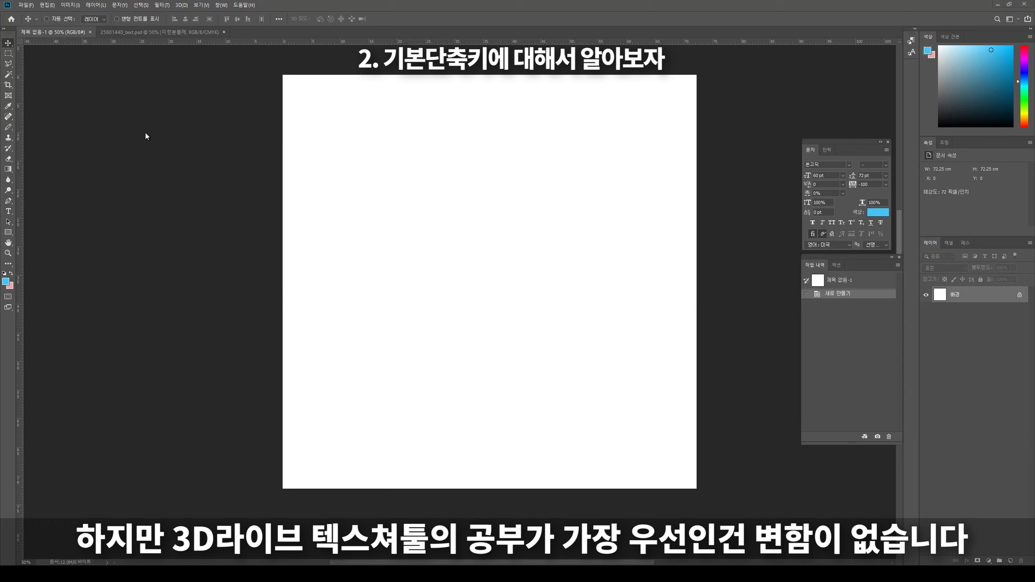
Step: Convert the Background layer to Layer 0 and fill it with the light blue foreground colour
alt+double_click(940, 296)
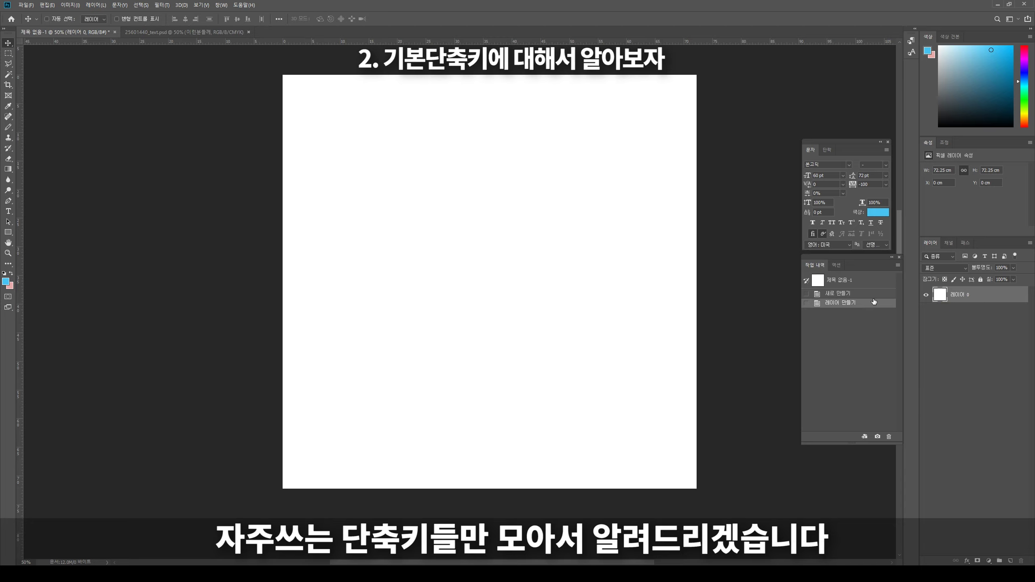
key(alt+Delete)
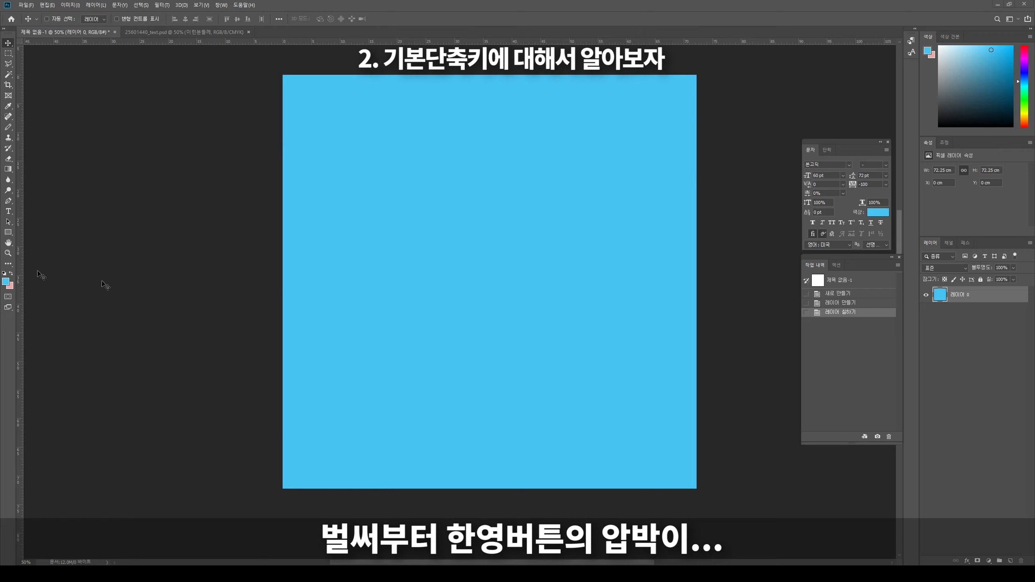
Step: Switch to the Brush Tool with a smaller brush size
key(b)
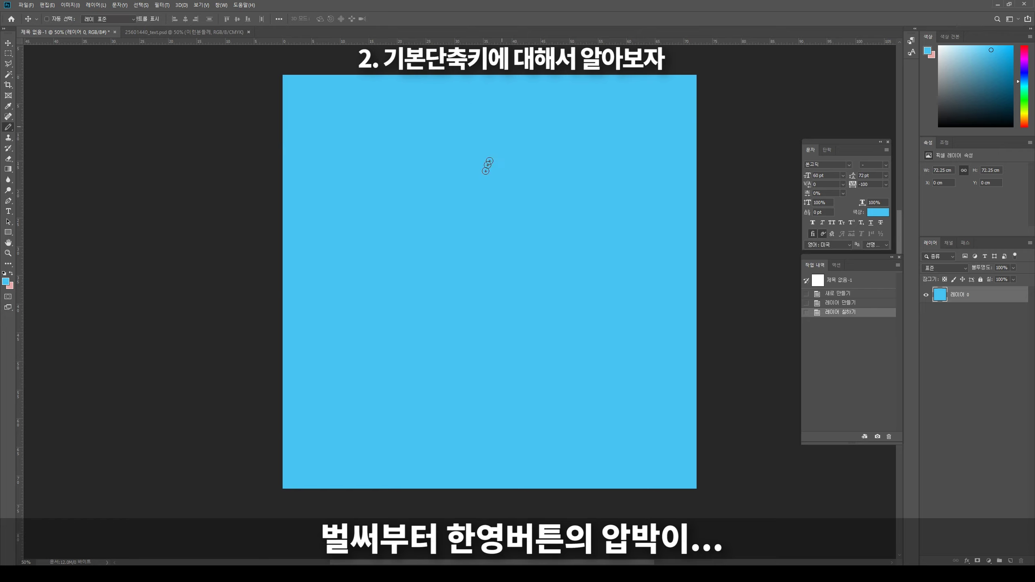
key(bracketleft)
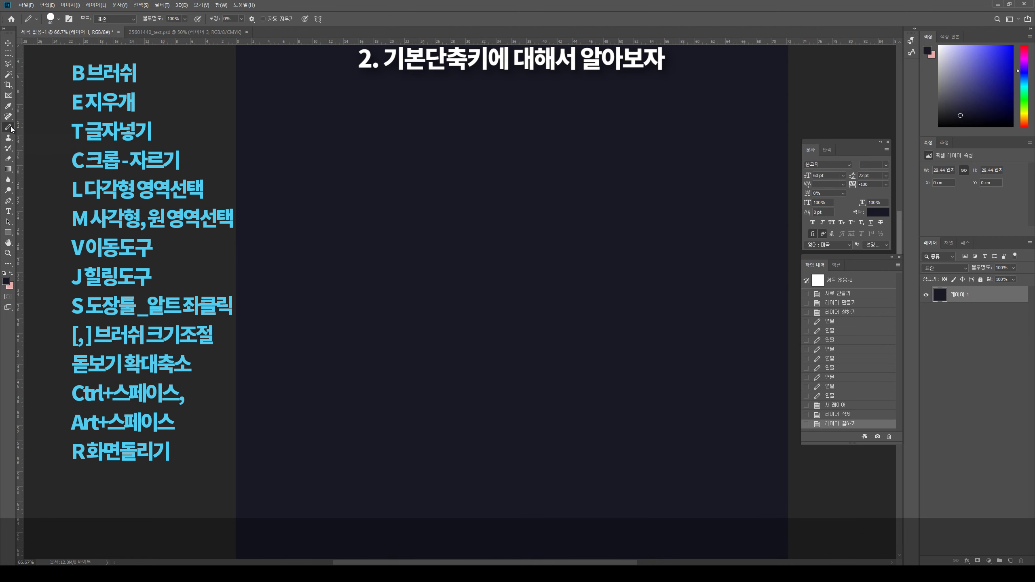
right_click(10, 128)
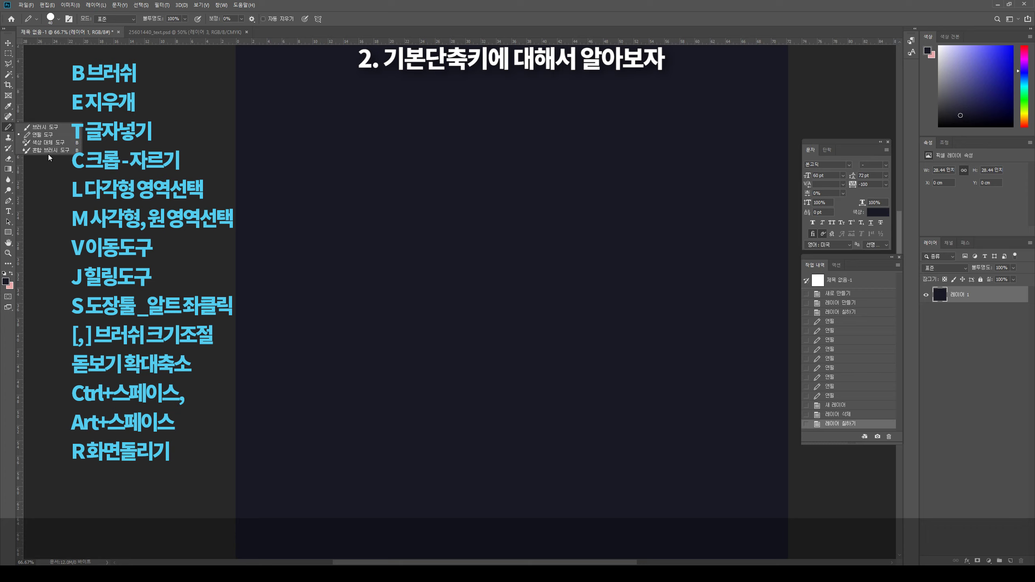
click(48, 131)
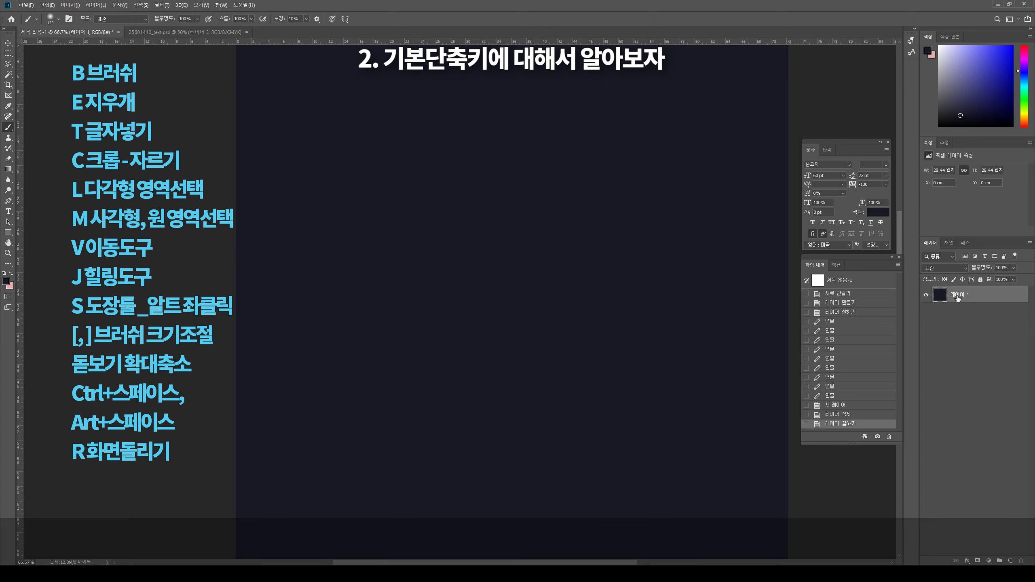
Step: Add a new layer, paint a small test stroke, then delete that layer
click(1010, 561)
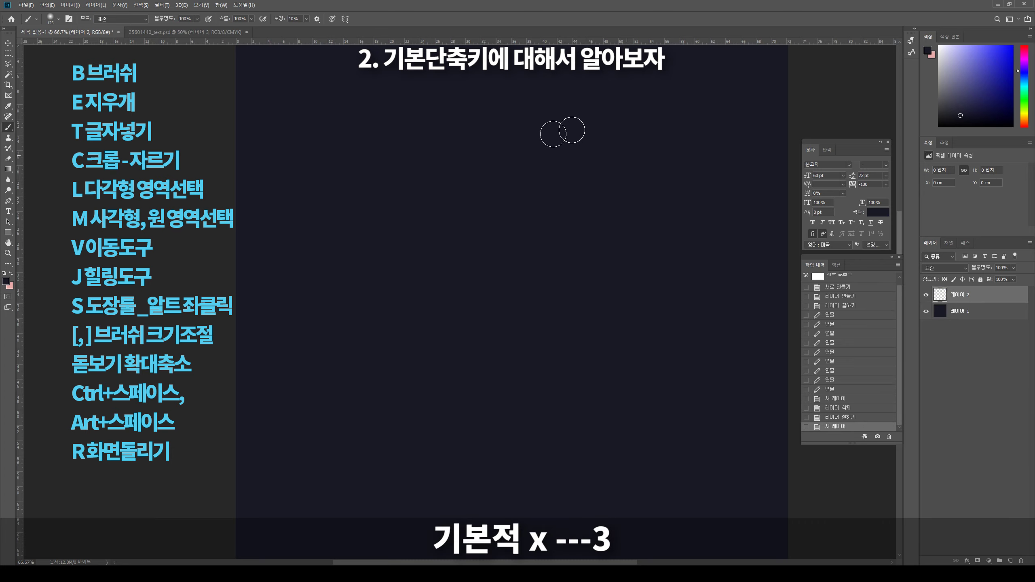
drag(553, 134, 571, 130)
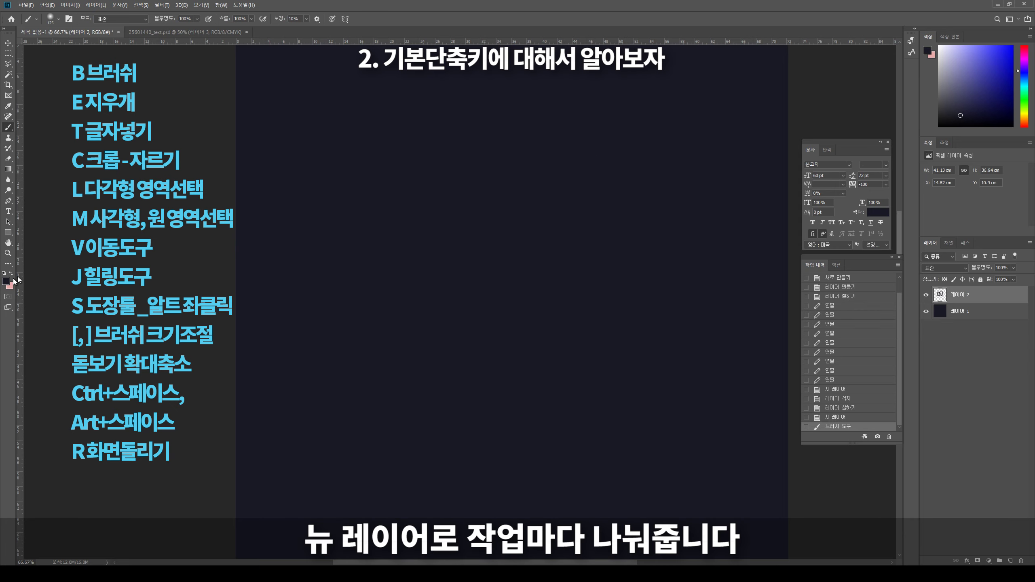
key(Delete)
Step: Add a fresh layer and pick a hard-edged round brush preset, undoing the trial strokes
click(1011, 562)
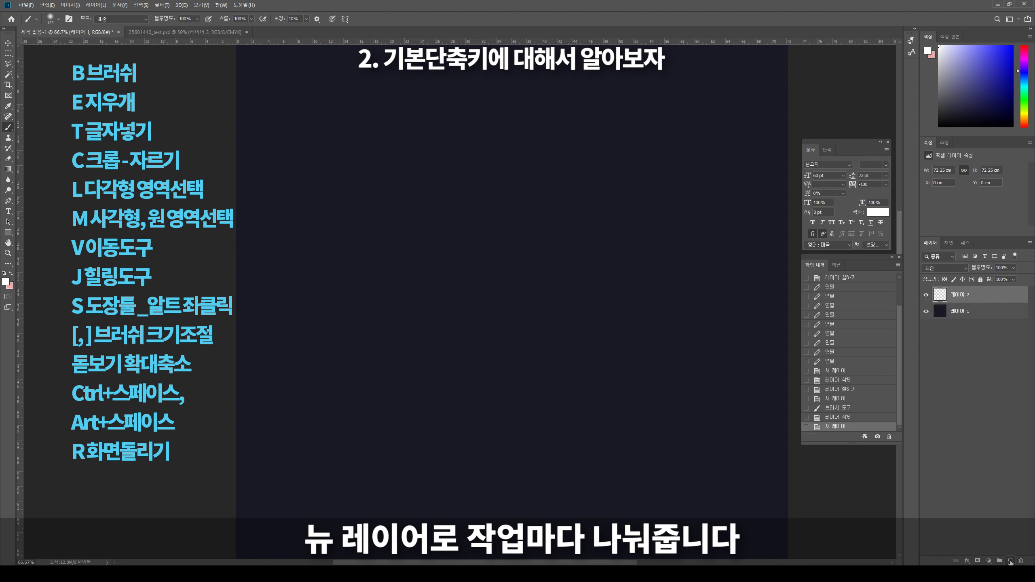
mouse_move(451, 154)
mouse_down()
mouse_move(607, 188)
mouse_move(427, 365)
mouse_up()
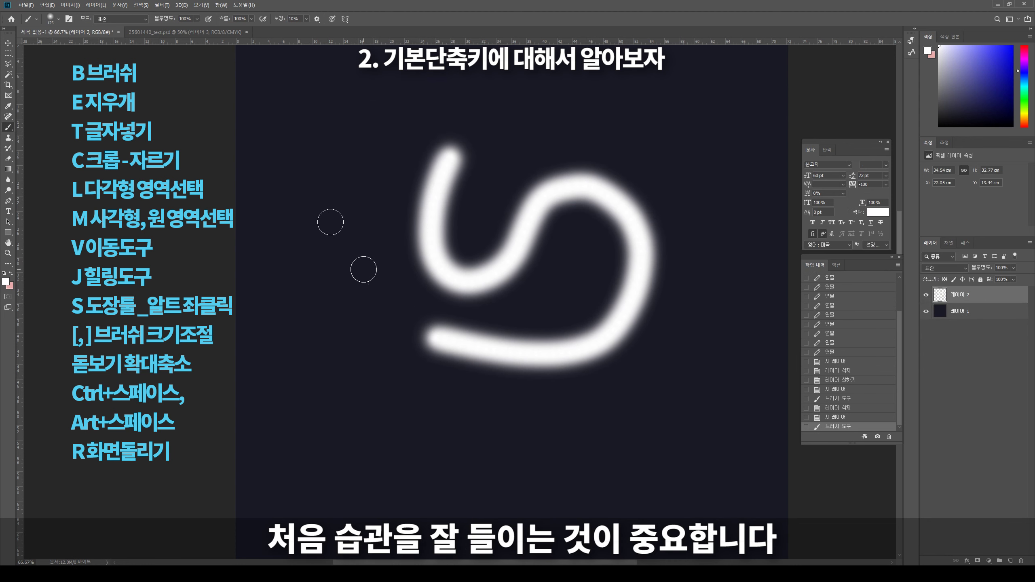
key(ctrl+z)
click(59, 18)
click(53, 116)
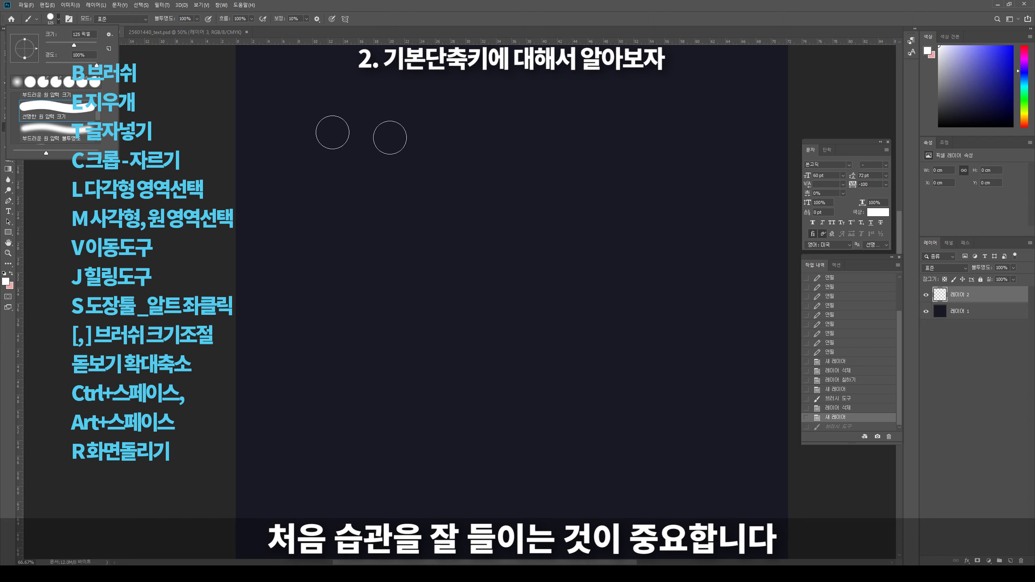
mouse_move(444, 145)
mouse_down()
mouse_move(397, 236)
mouse_move(612, 196)
mouse_up()
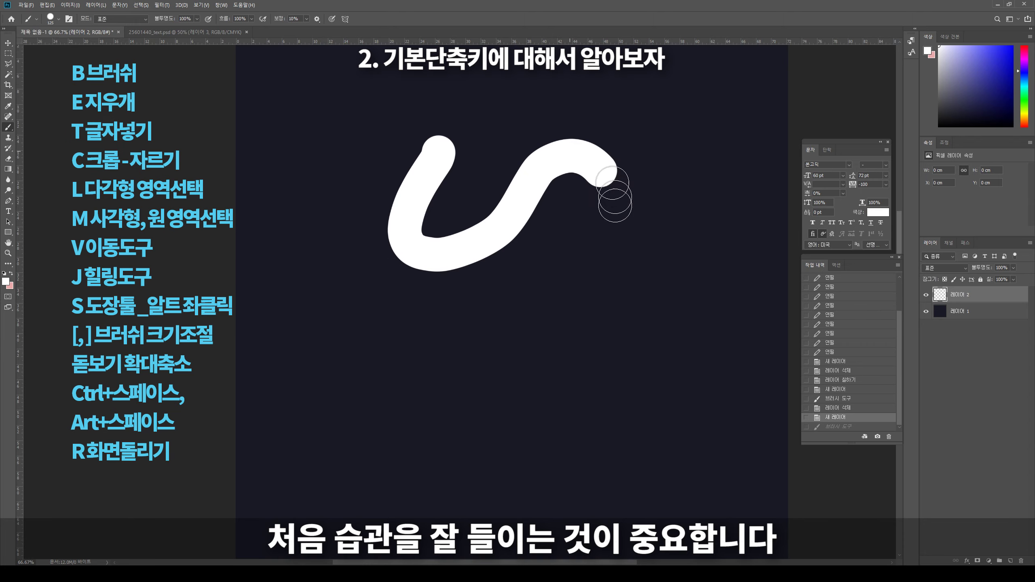
key(ctrl+z)
Step: Paint a white winding stroke across the canvas, then erase most of its upper-left loop
key(bracketleft)
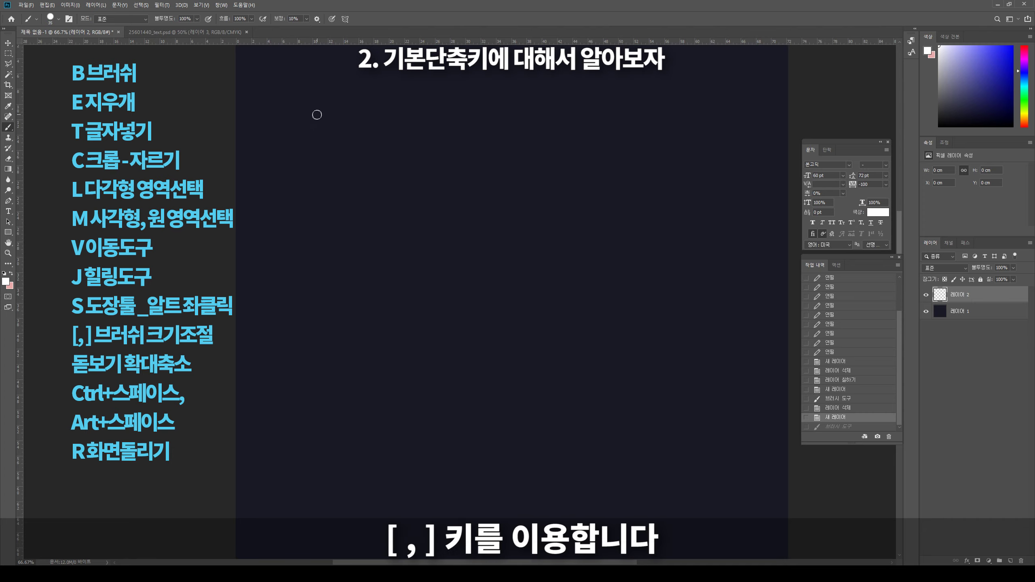
mouse_move(316, 114)
mouse_down()
mouse_move(338, 183)
mouse_move(517, 137)
mouse_move(534, 253)
mouse_move(362, 281)
mouse_move(377, 324)
mouse_move(489, 322)
mouse_move(550, 397)
mouse_move(589, 297)
mouse_move(696, 204)
mouse_up()
key(bracketleft)
key(bracketleft)
key(bracketleft)
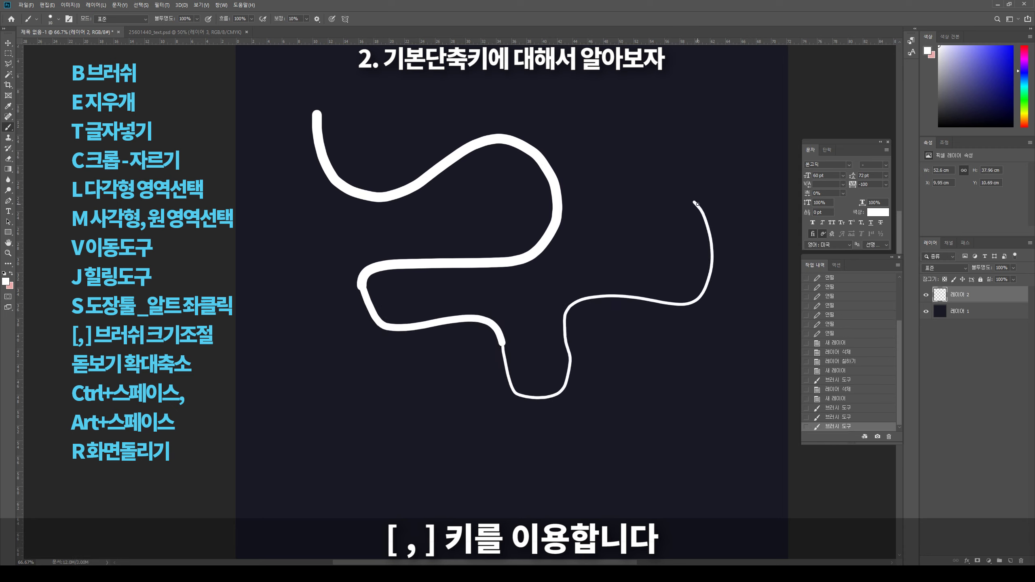
key(e)
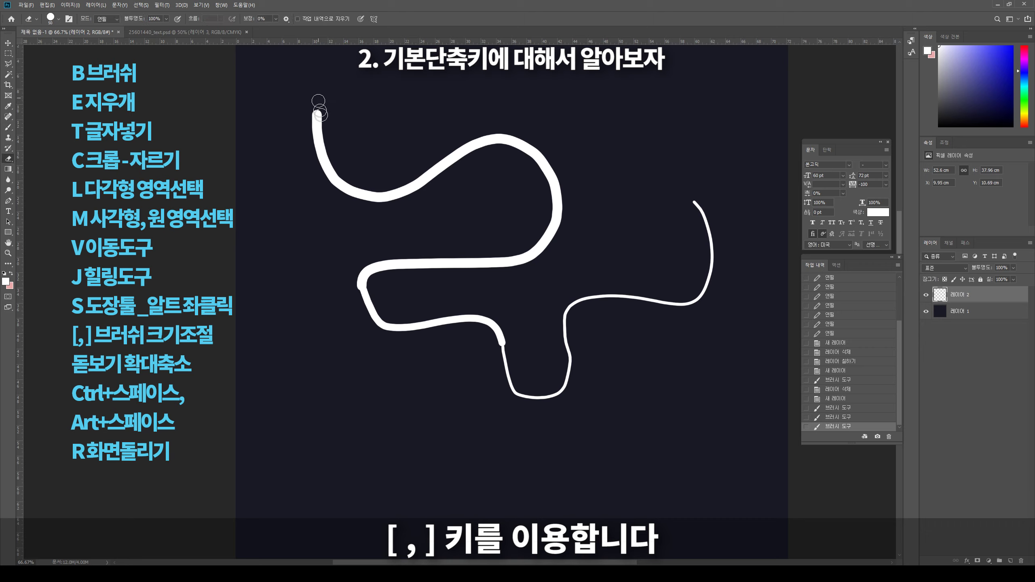
mouse_move(316, 102)
mouse_down()
mouse_move(314, 92)
mouse_move(473, 143)
mouse_move(537, 248)
mouse_up()
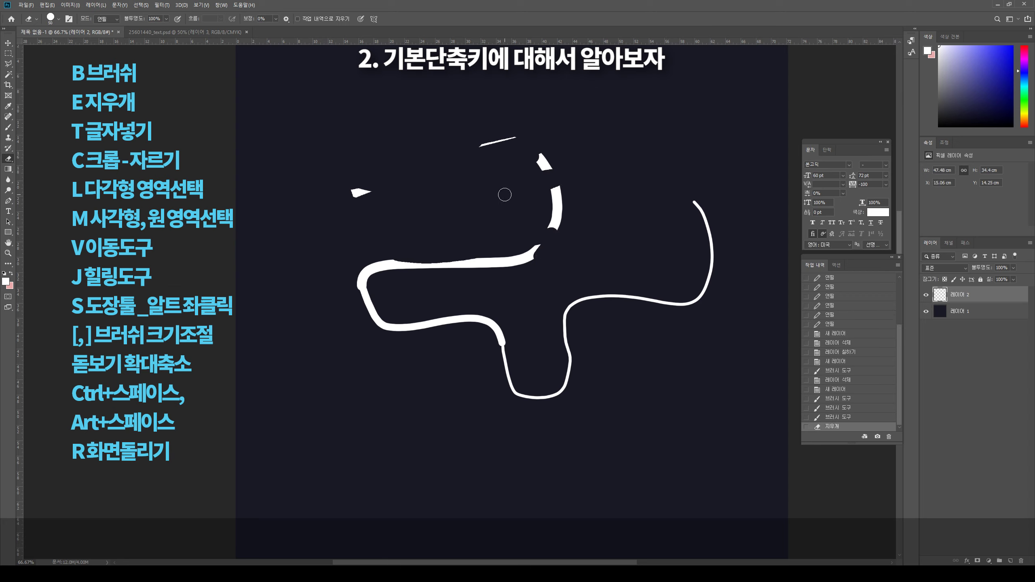
key(t)
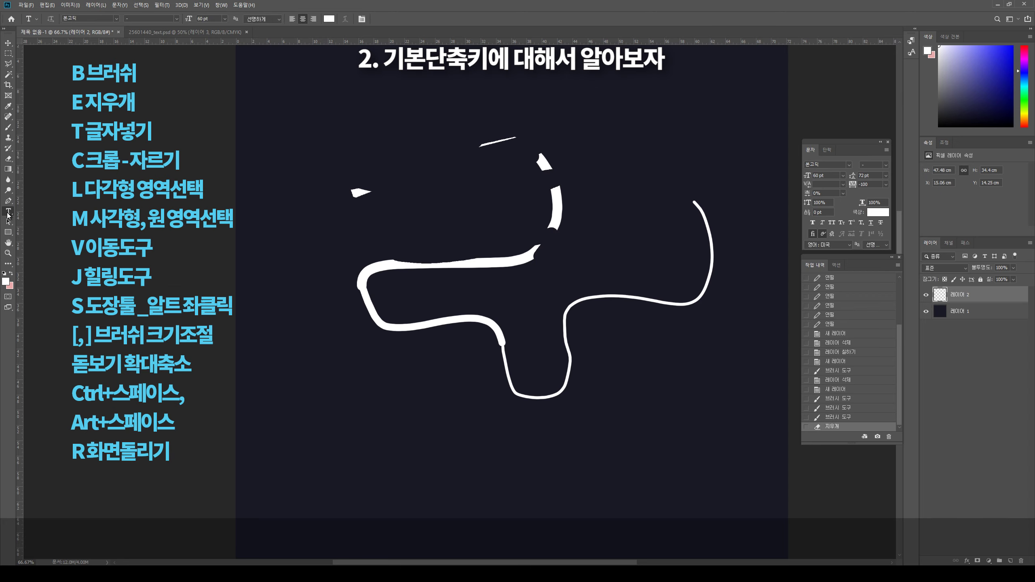
Step: Add the white text 'zbmand 만세' near the canvas's top-left
click(355, 124)
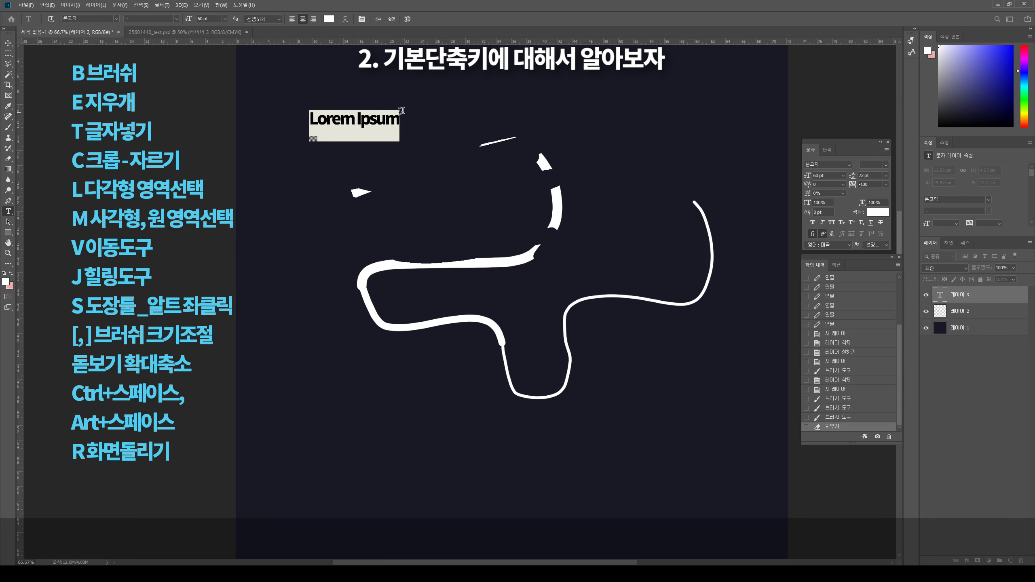
text(dd)
key(BackSpace)
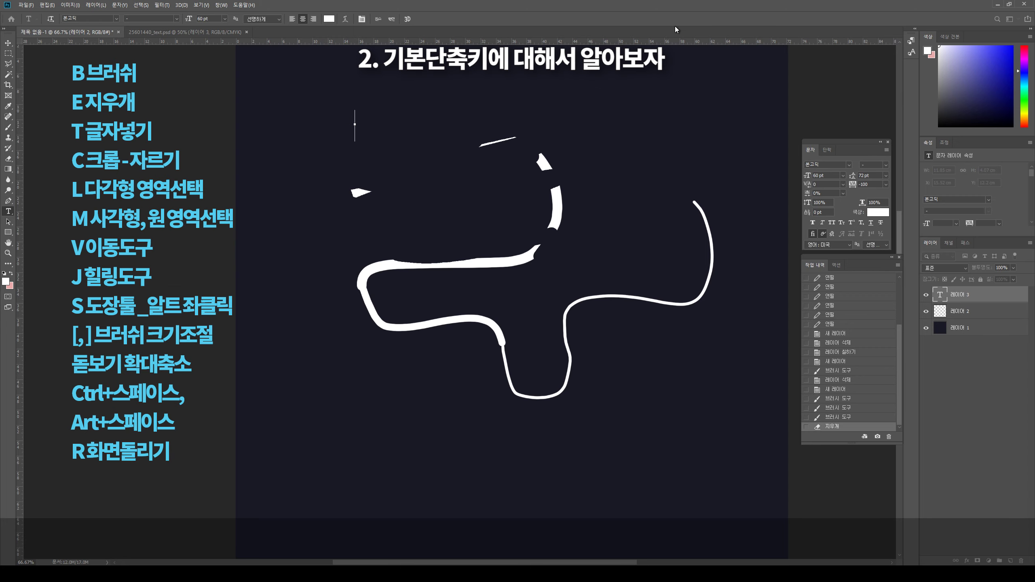
text(zbmand 만세)
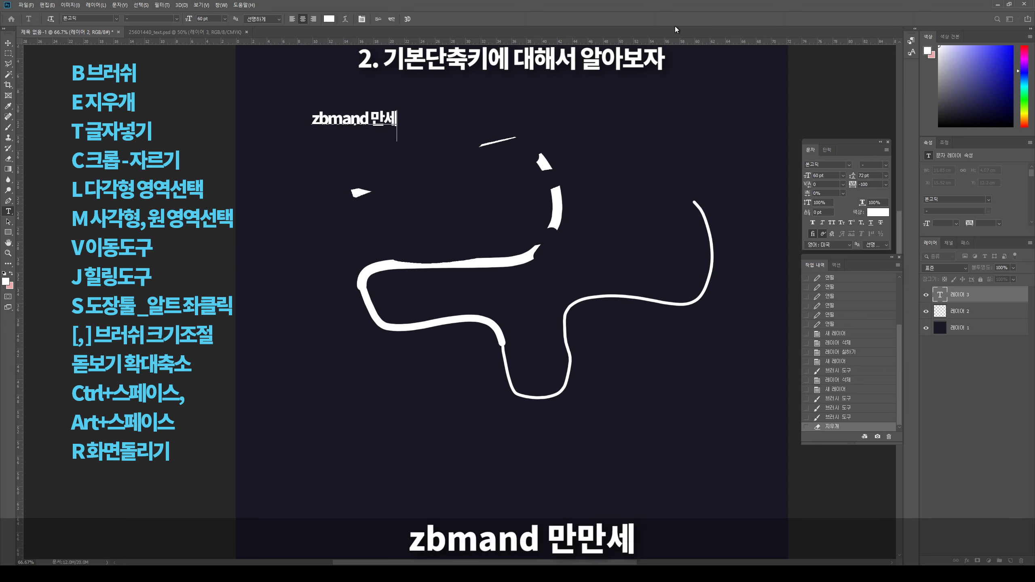
key(ctrl+Return)
key(v)
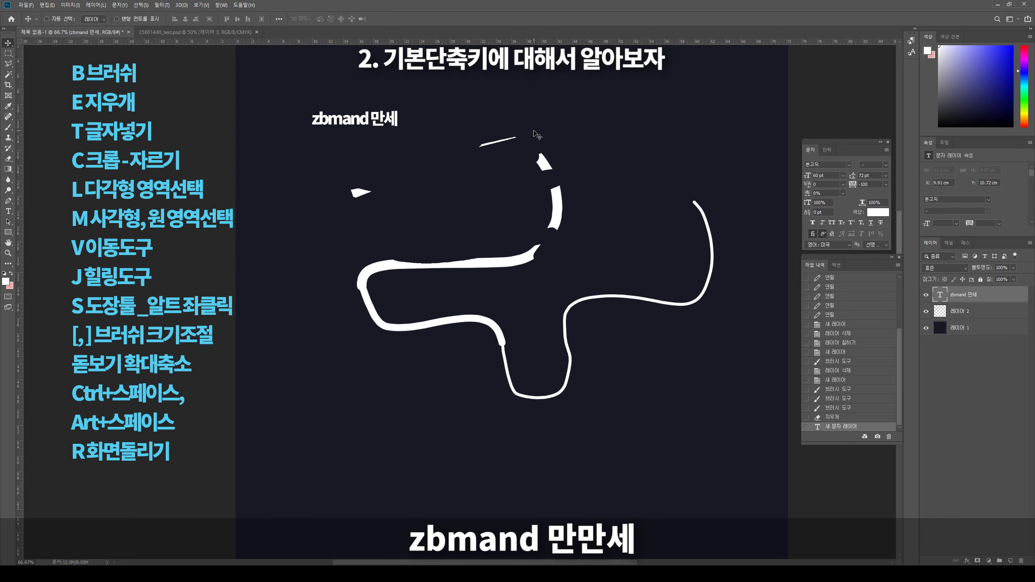
Step: Crop the canvas to a smaller area, then undo the crop to keep the full size
key(c)
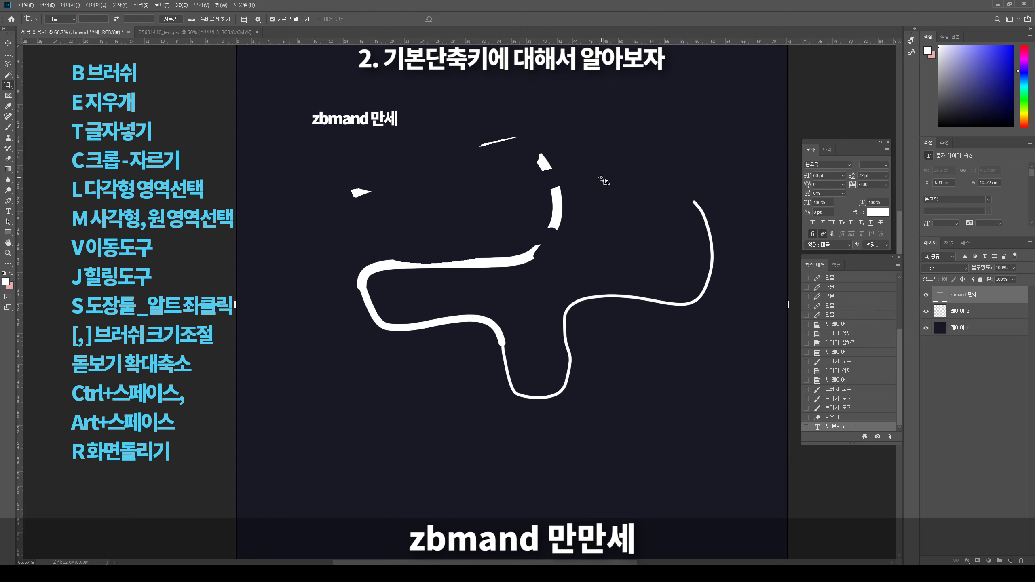
alt+click(528, 228)
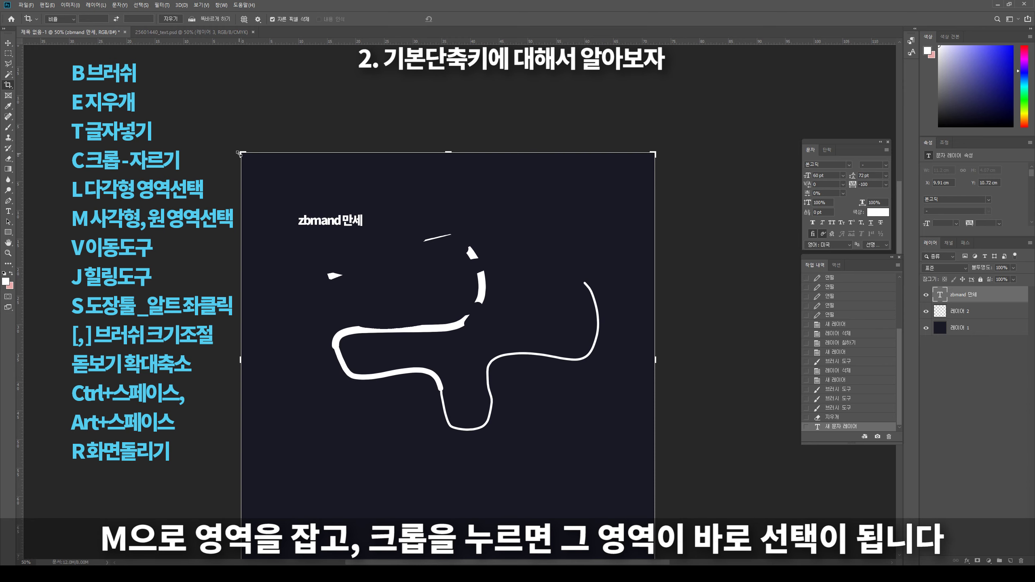
drag(403, 233, 296, 439)
key(Return)
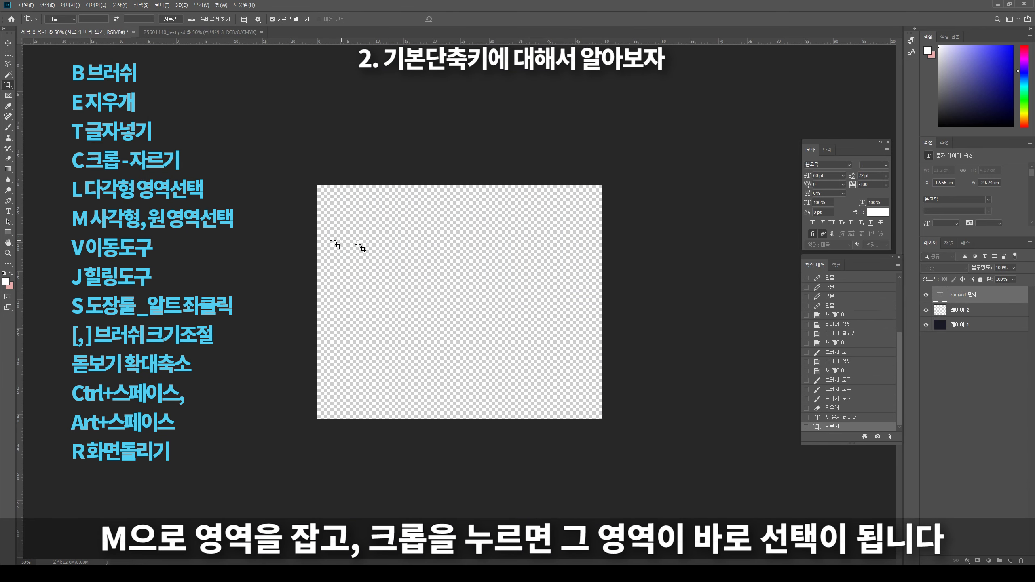
key(ctrl+z)
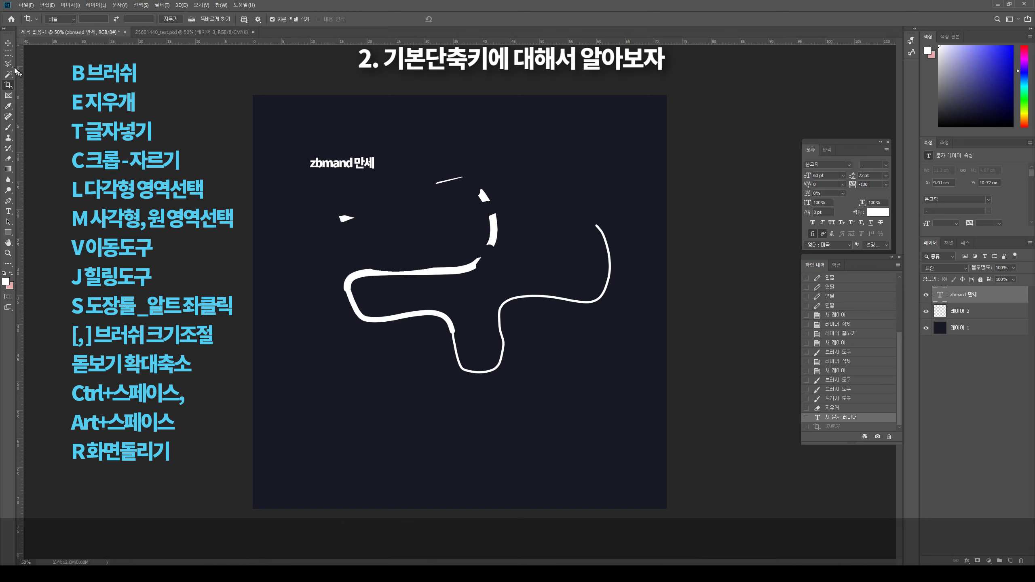
Step: Fill a large rectangle over the painted stroke with white on layer 레이어 2
key(m)
drag(612, 182, 294, 412)
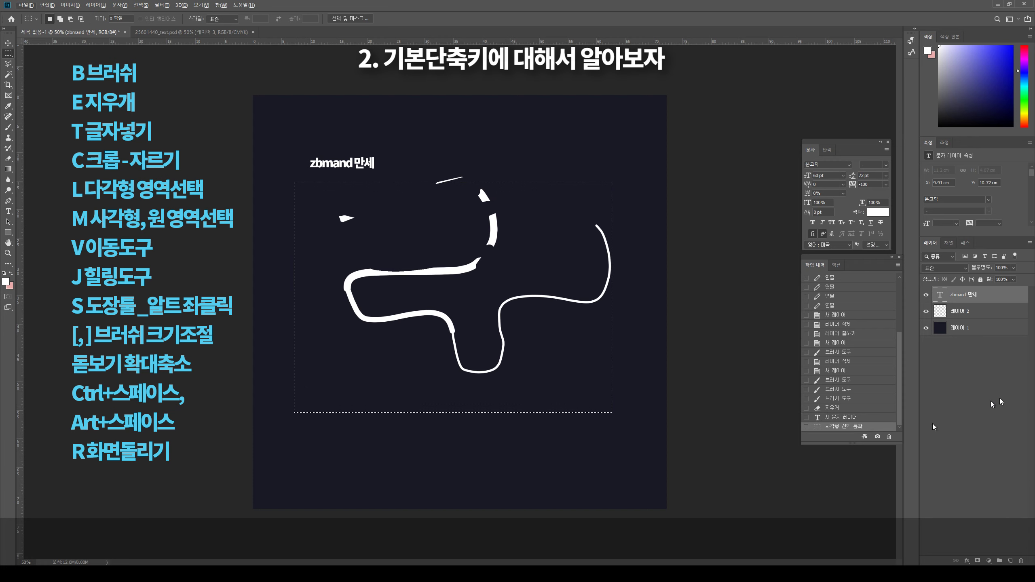
click(989, 318)
key(alt+BackSpace)
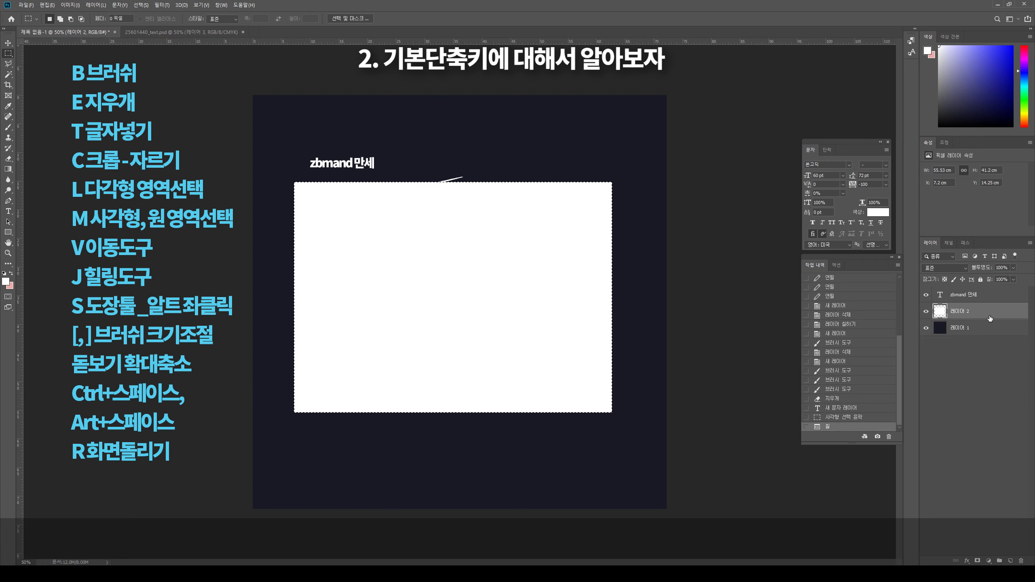
key(ctrl+d)
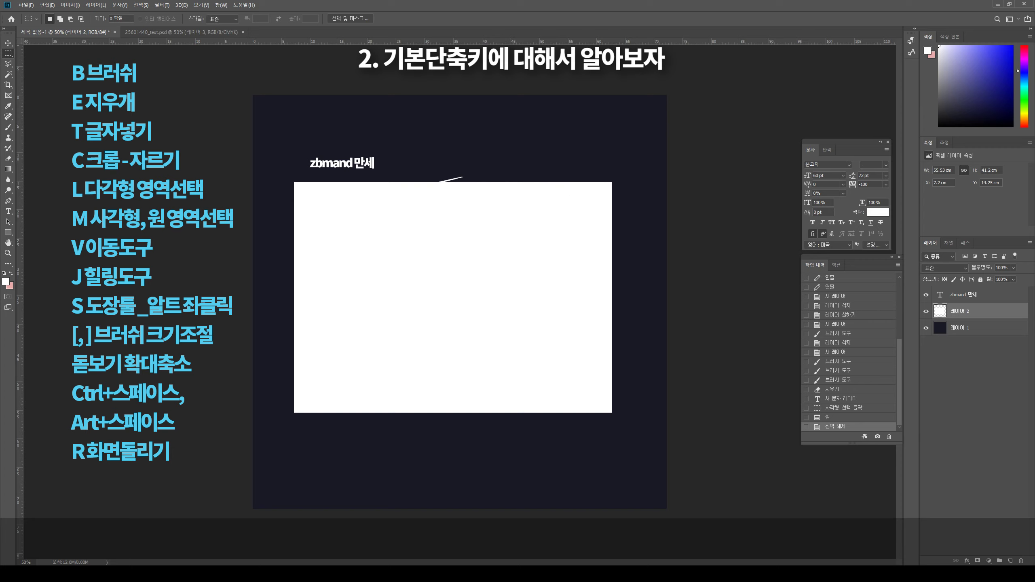
Step: Outline a polygonal lasso selection over the rectangle's right side, then discard it
click(14, 63)
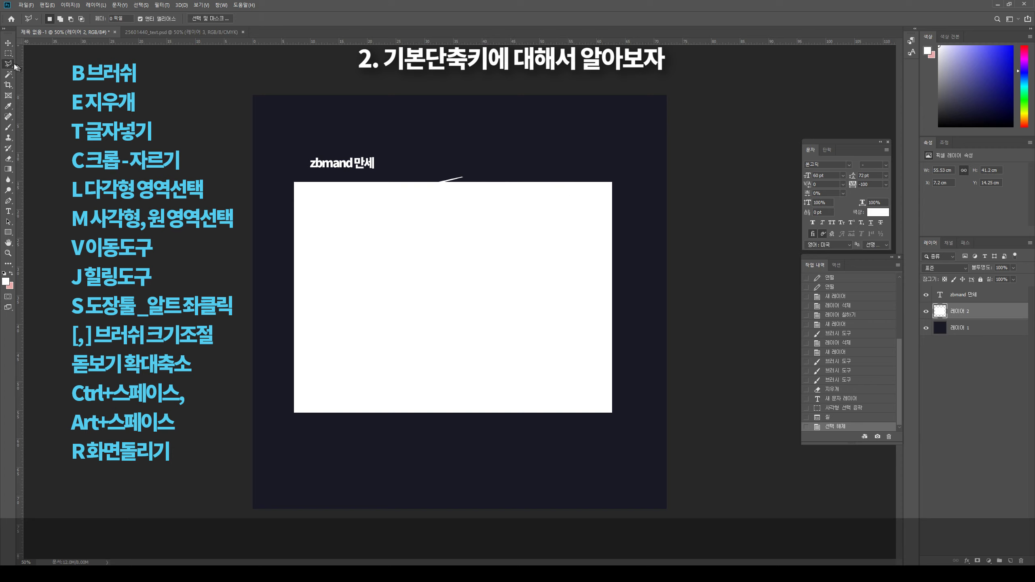
click(430, 141)
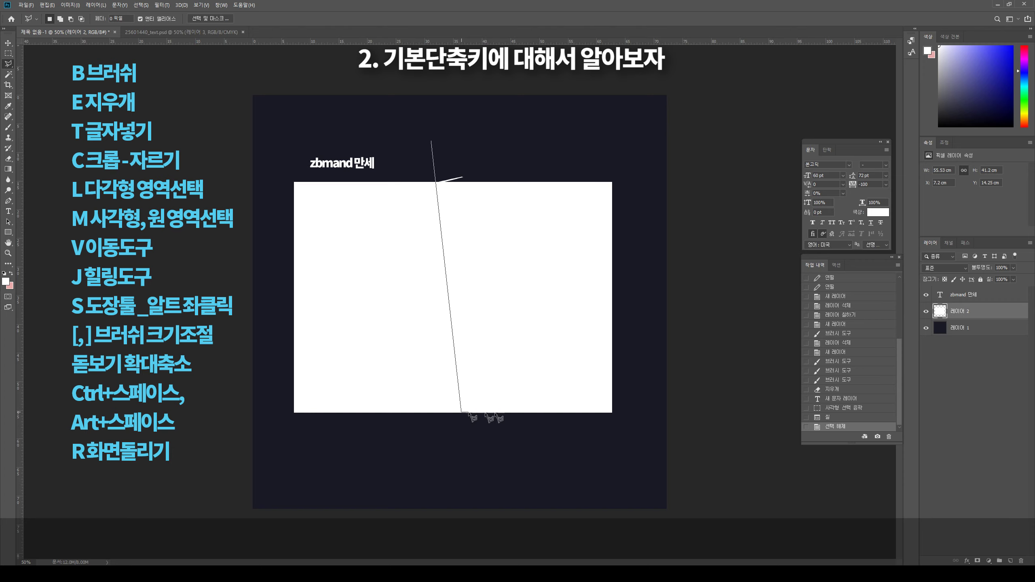
click(461, 411)
click(654, 406)
click(663, 116)
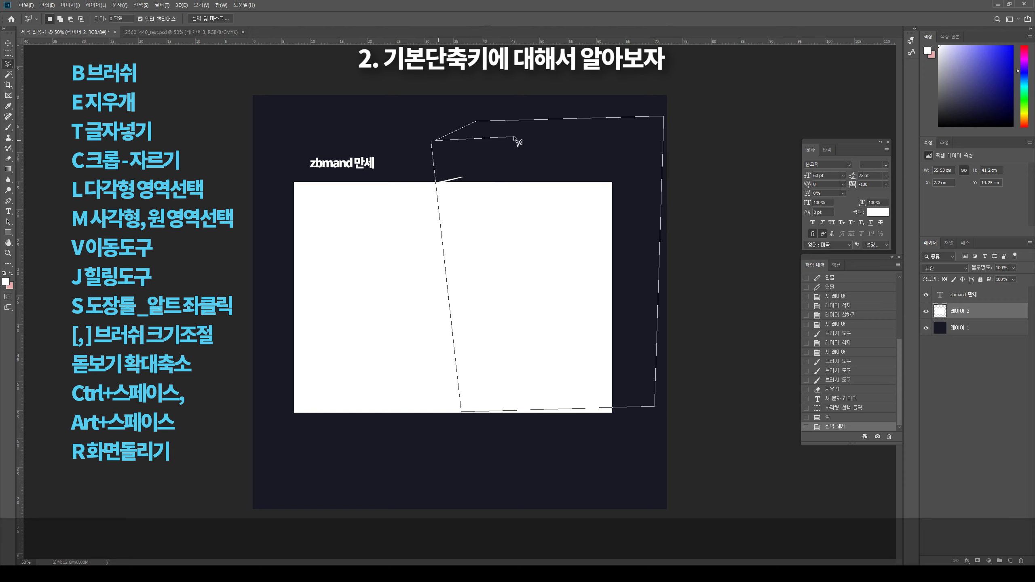
click(431, 141)
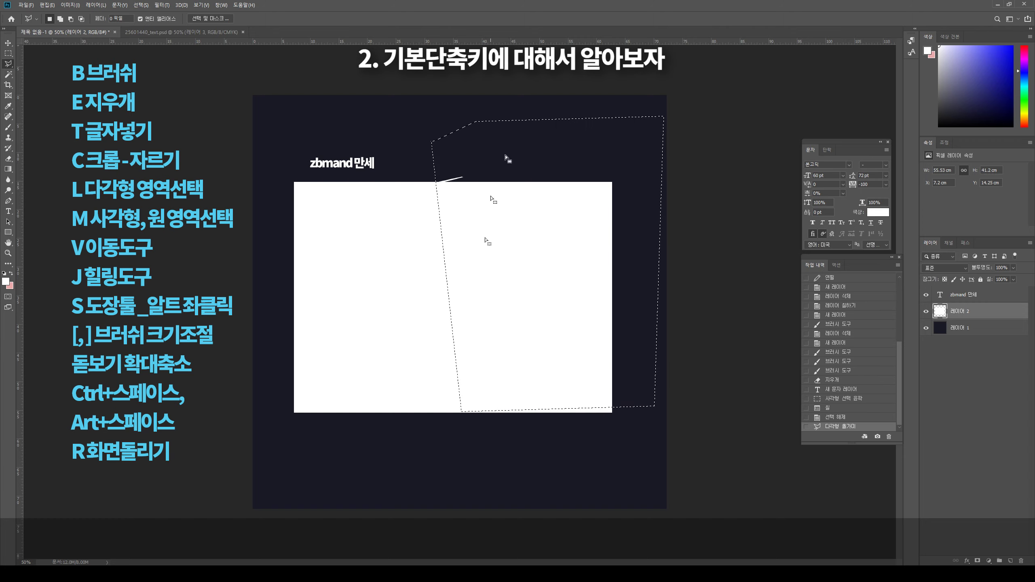
key(ctrl+d)
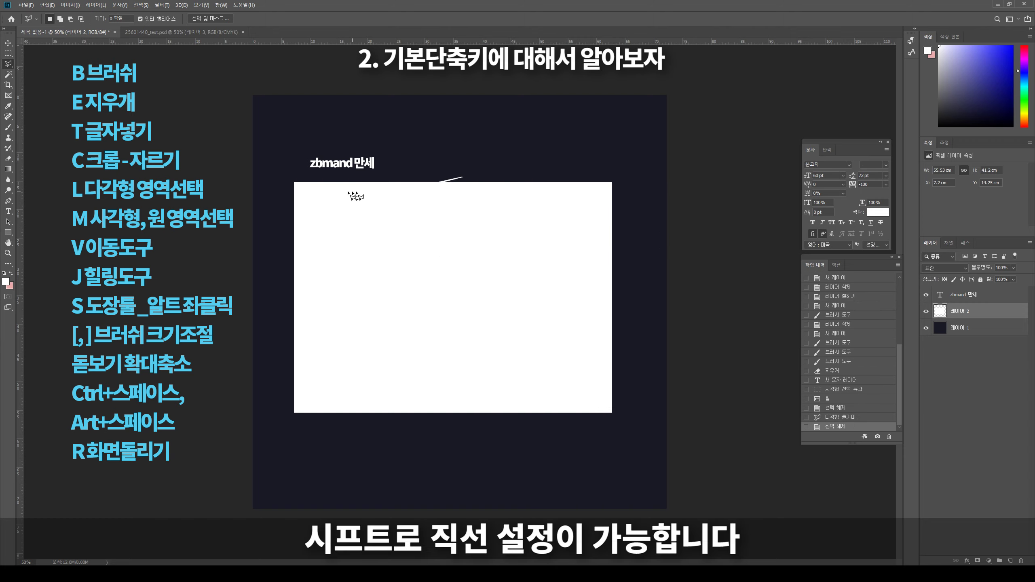
Step: Select a diagonal polygon over the rectangle's right side and delete that part
click(540, 159)
click(389, 440)
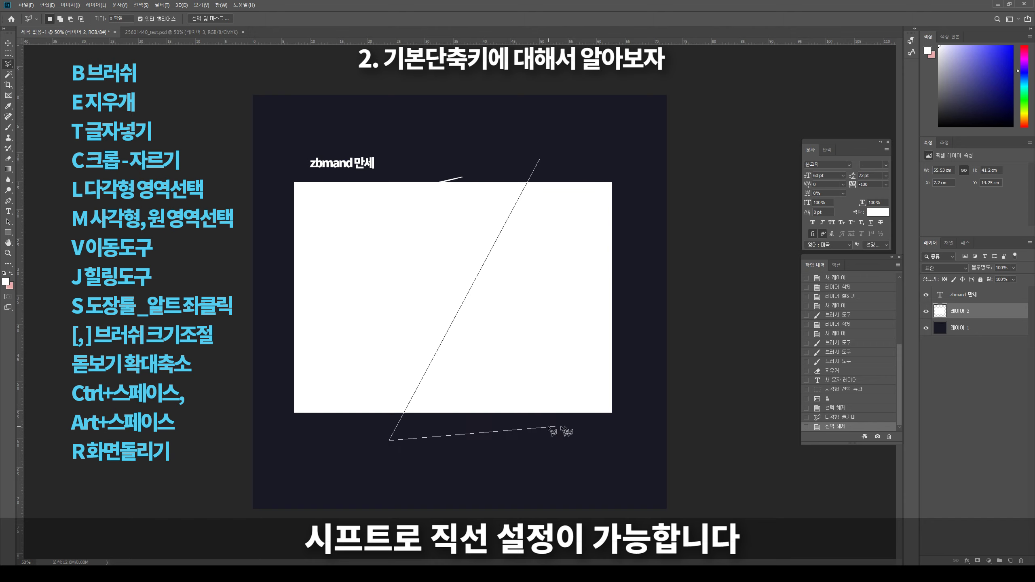
click(629, 441)
shift+click(628, 158)
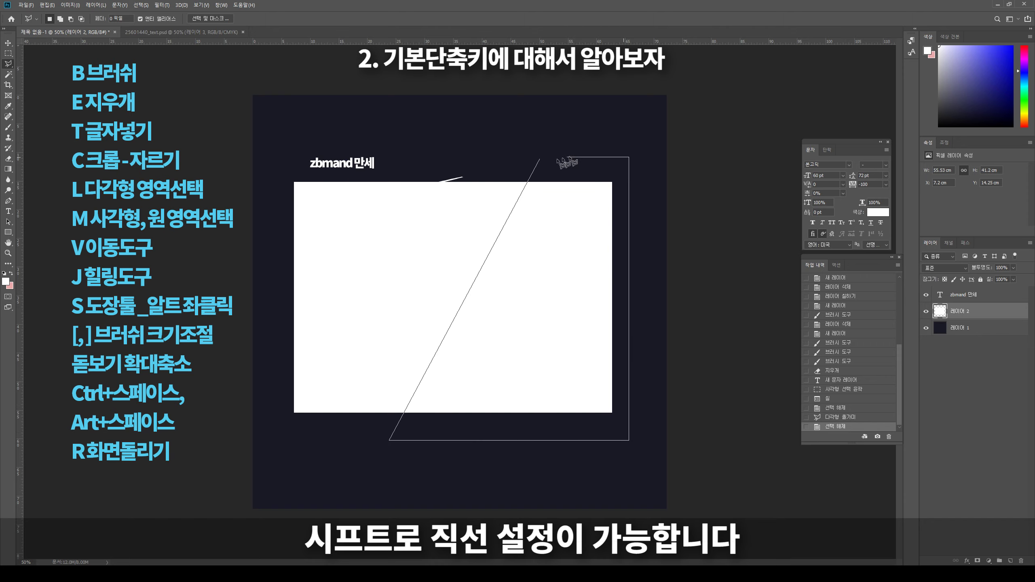
click(539, 159)
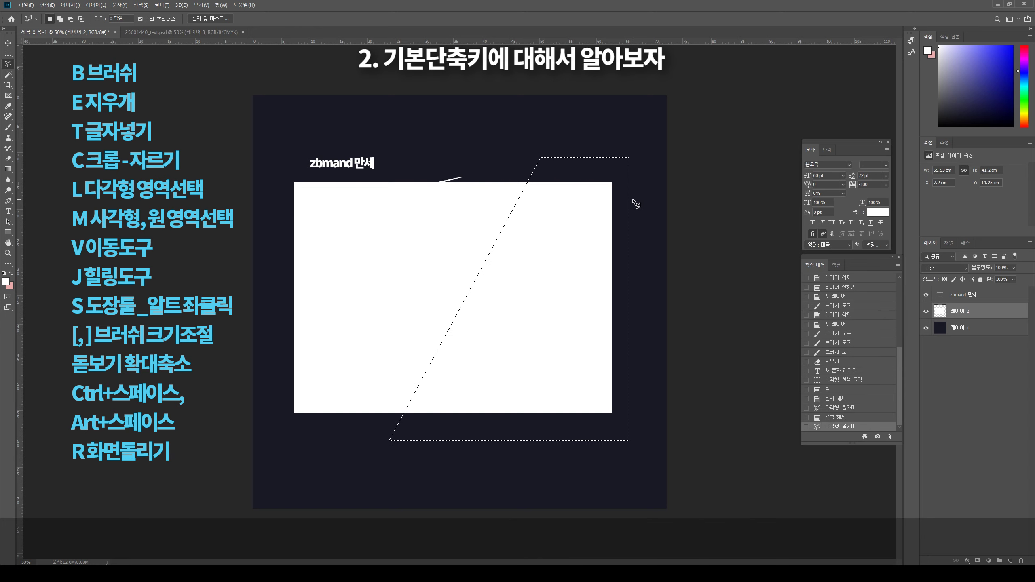
key(Delete)
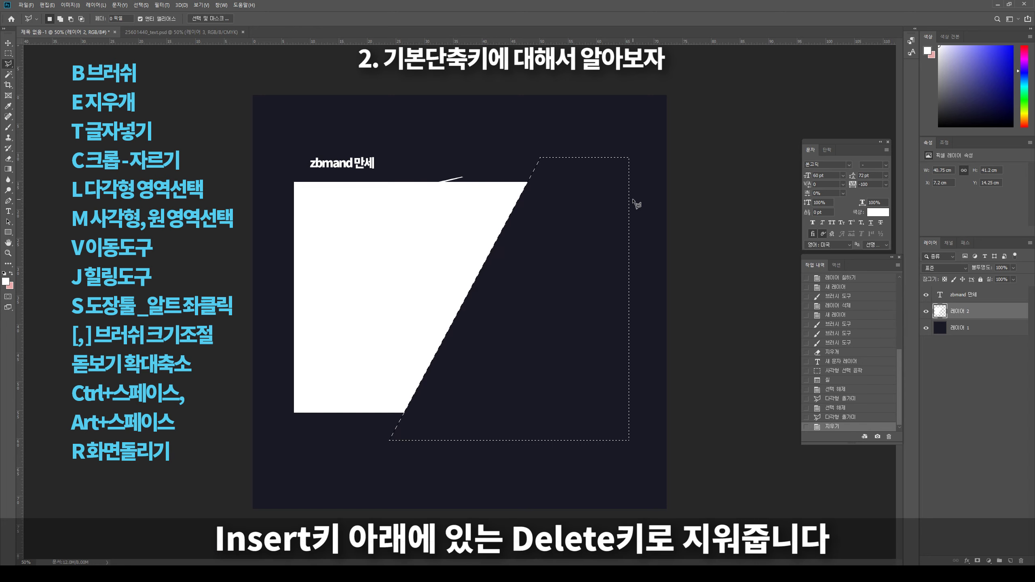
key(ctrl+d)
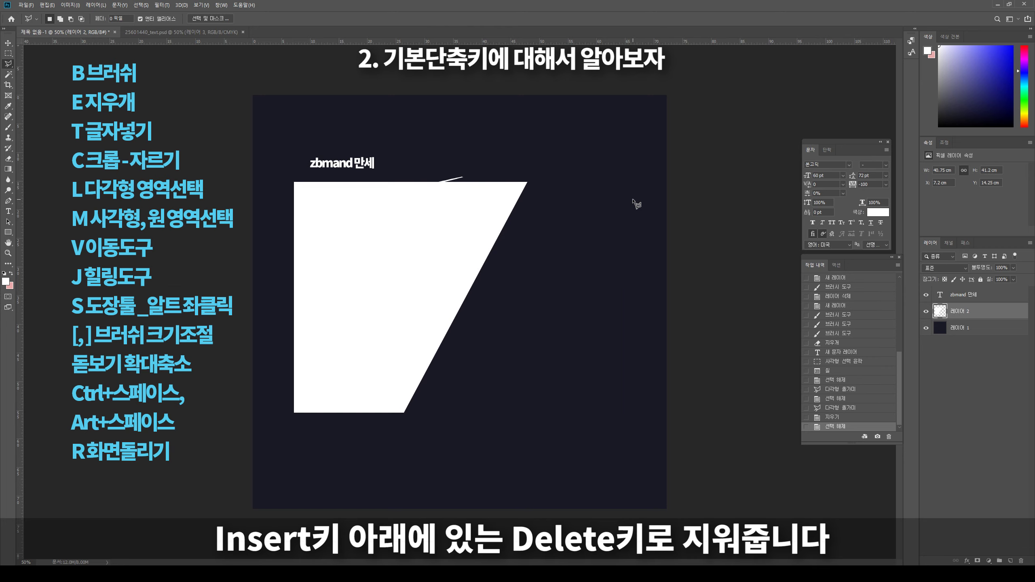
key(ctrl+z)
Step: Move the selected contents left and mark a rectangular selection across the shape's middle
key(v)
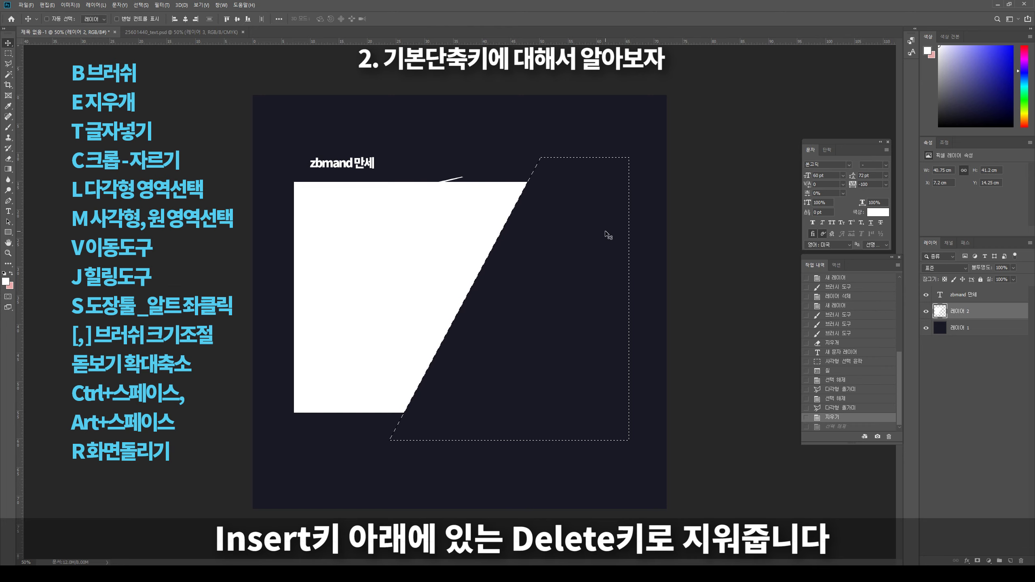
drag(605, 234, 495, 219)
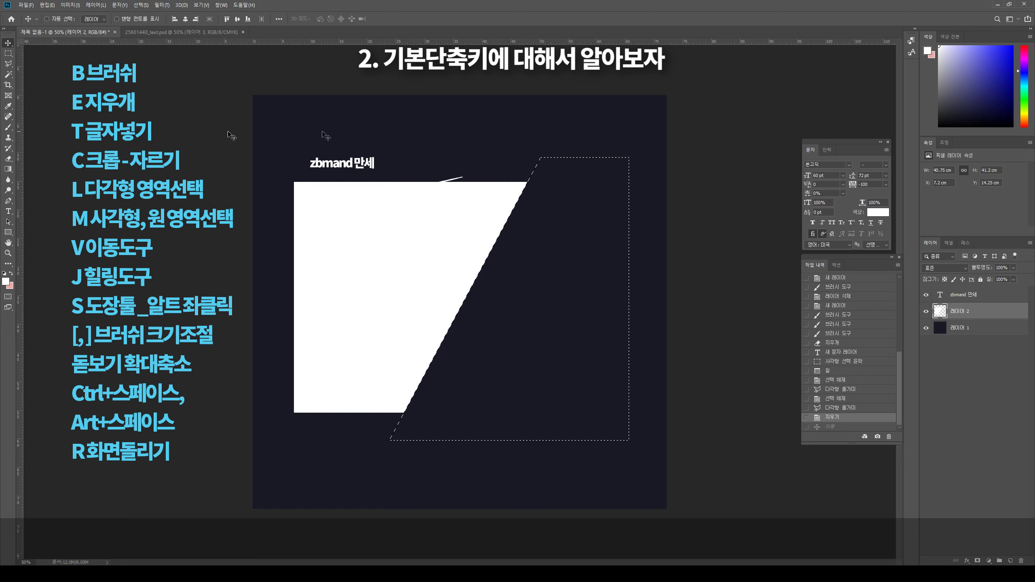
key(ctrl+d)
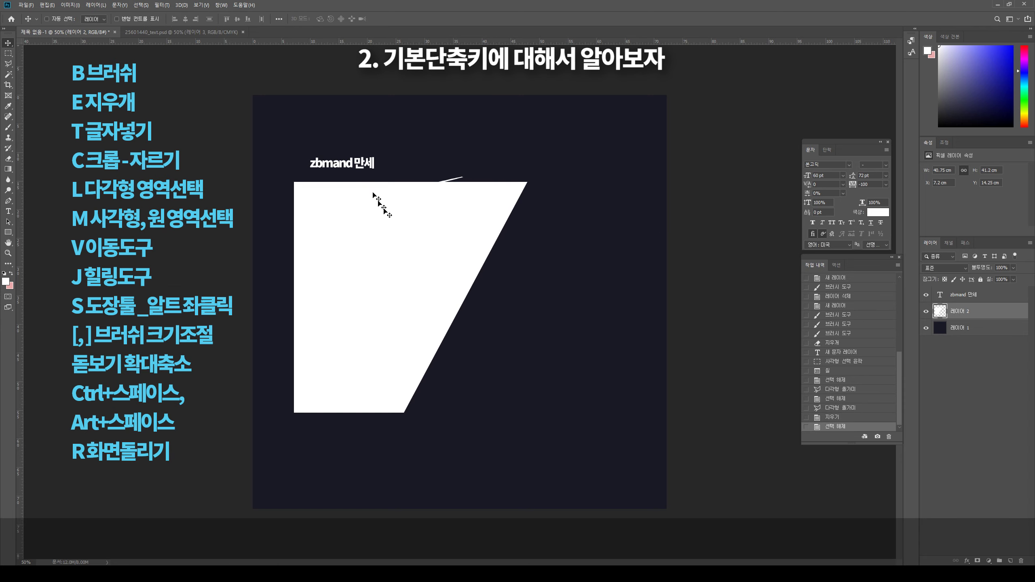
key(m)
drag(561, 204, 286, 368)
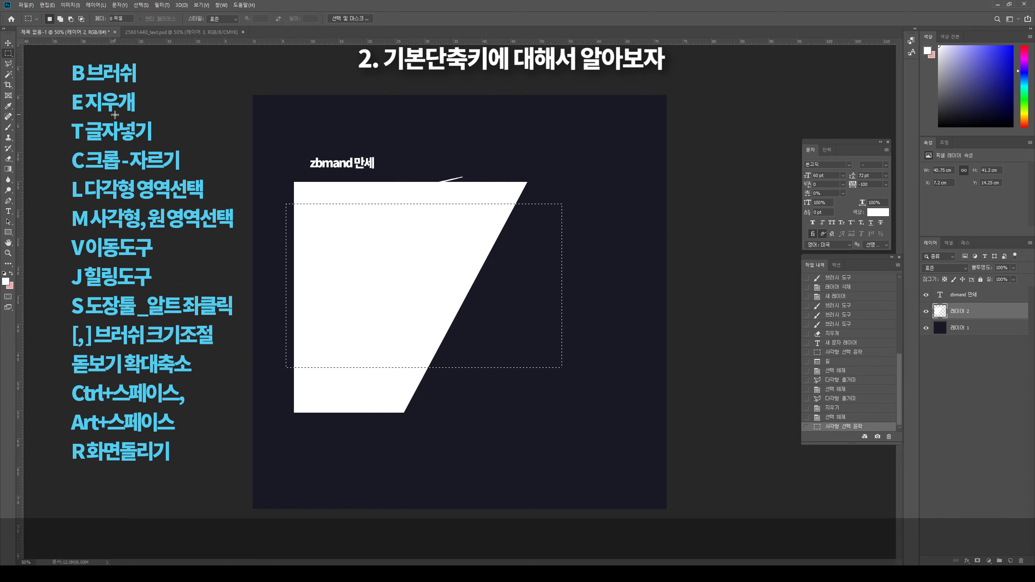
right_click(10, 54)
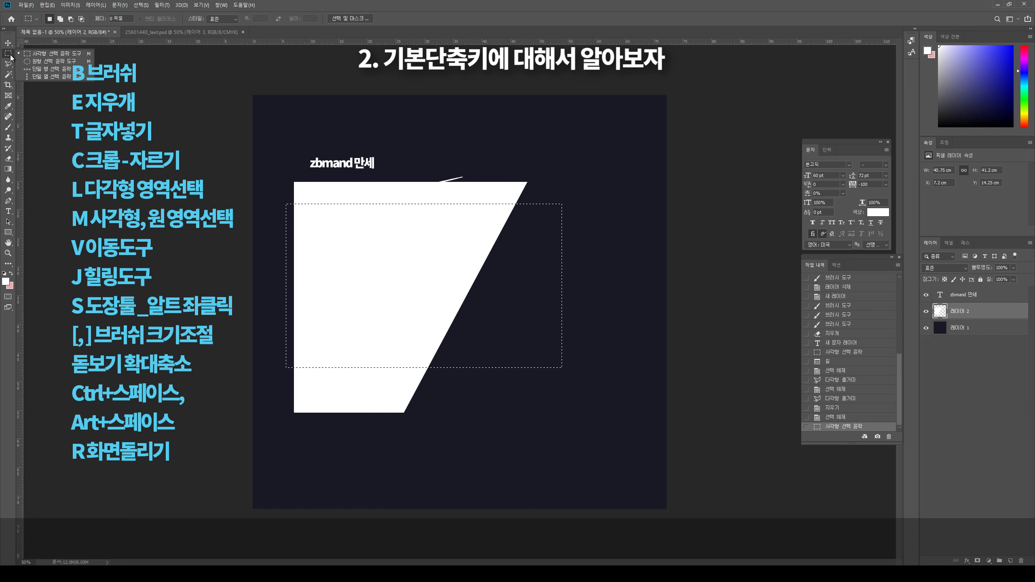
click(58, 60)
click(444, 275)
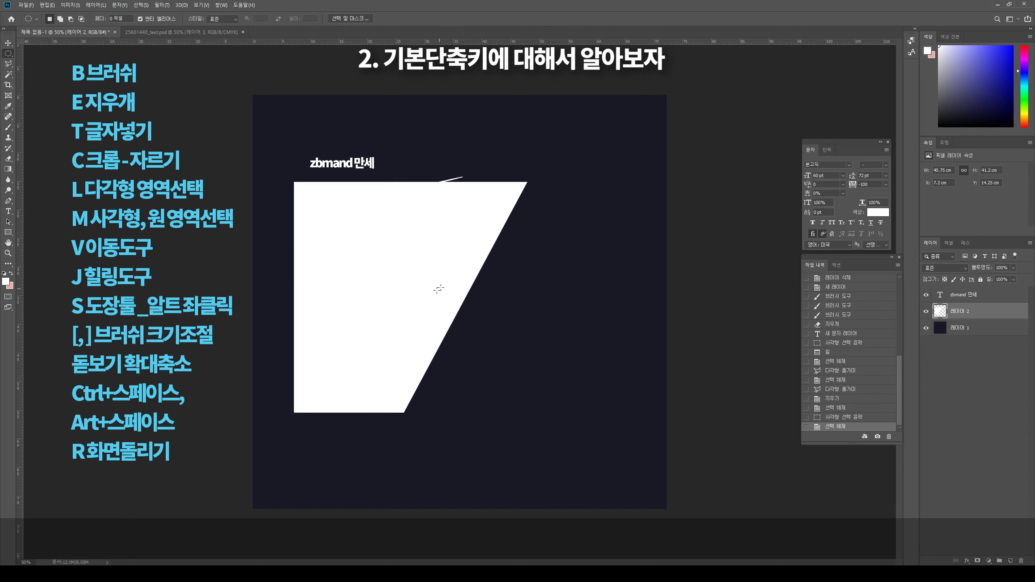
drag(439, 288, 462, 152)
mouse_move(462, 152)
mouse_down()
mouse_move(538, 141)
mouse_move(242, 339)
mouse_move(662, 126)
mouse_up()
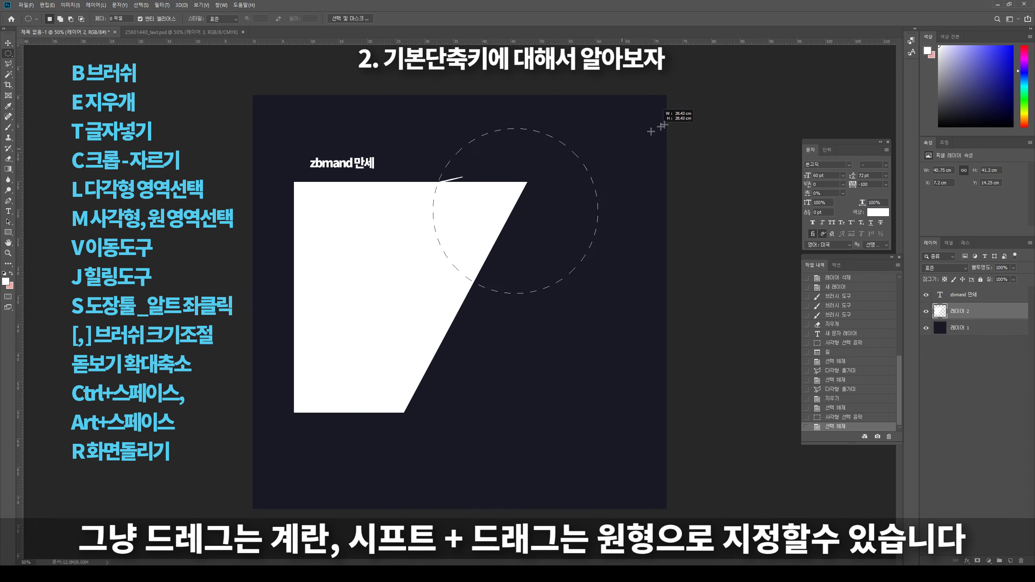
drag(662, 126, 681, 115)
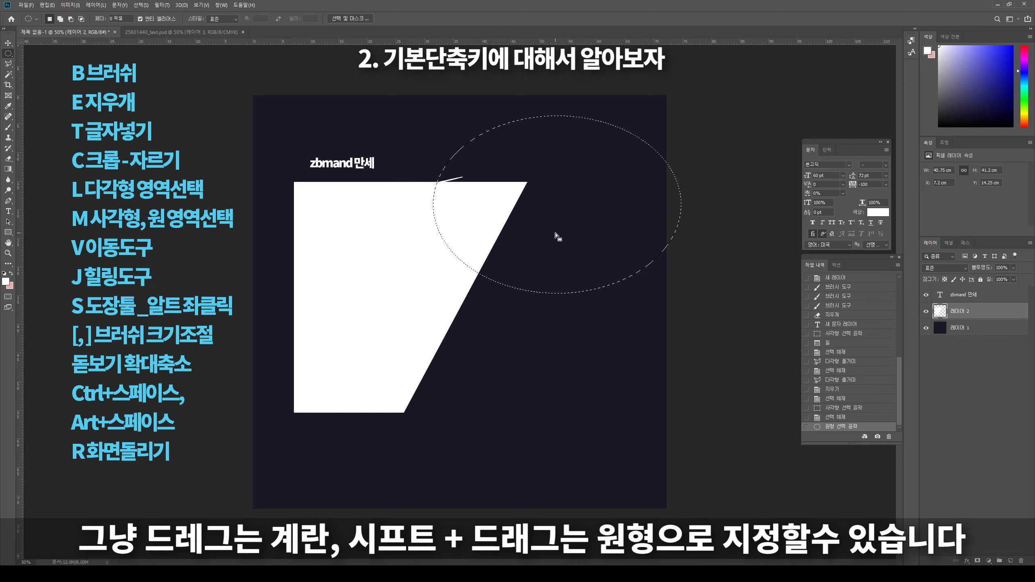
click(556, 236)
drag(397, 320, 576, 137)
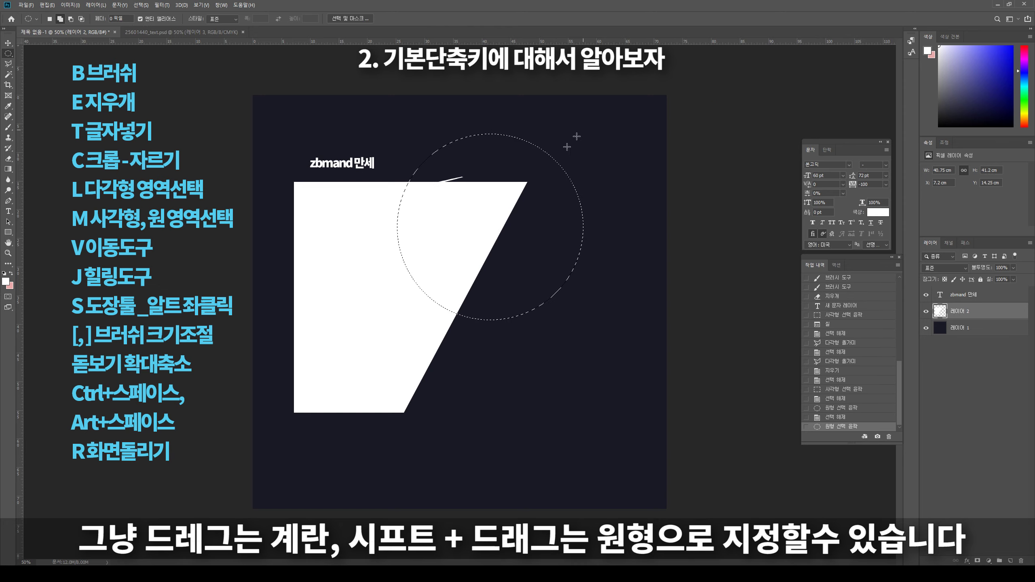
drag(512, 239, 403, 290)
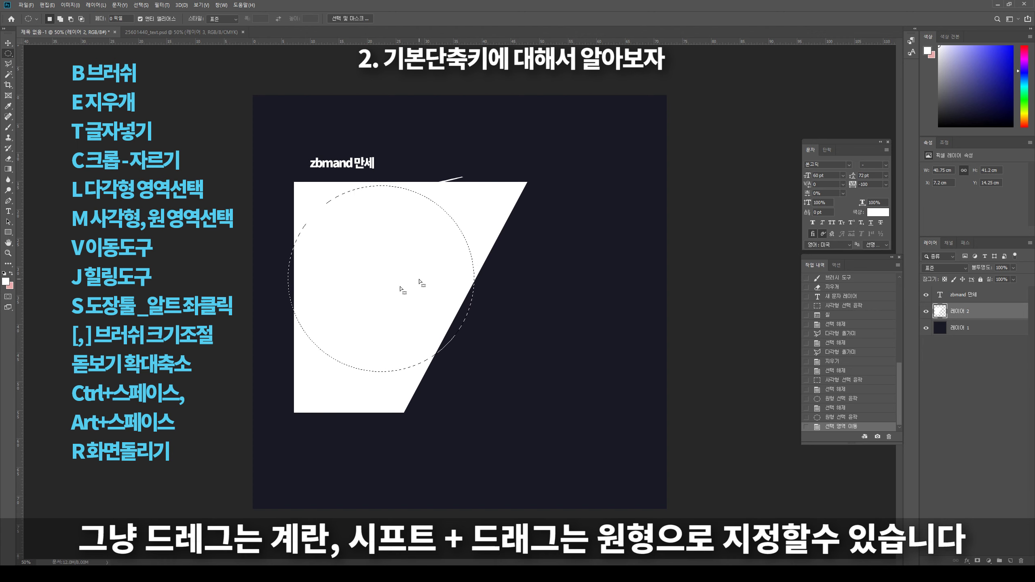
key(Delete)
key(ctrl+d)
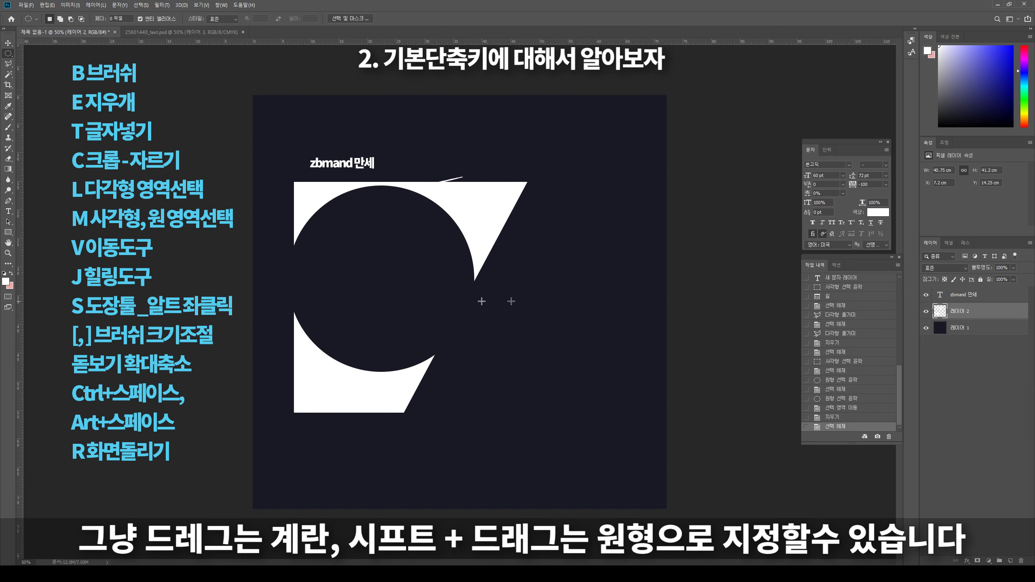
drag(481, 301, 597, 245)
key(ctrl+z)
key(ctrl+z)
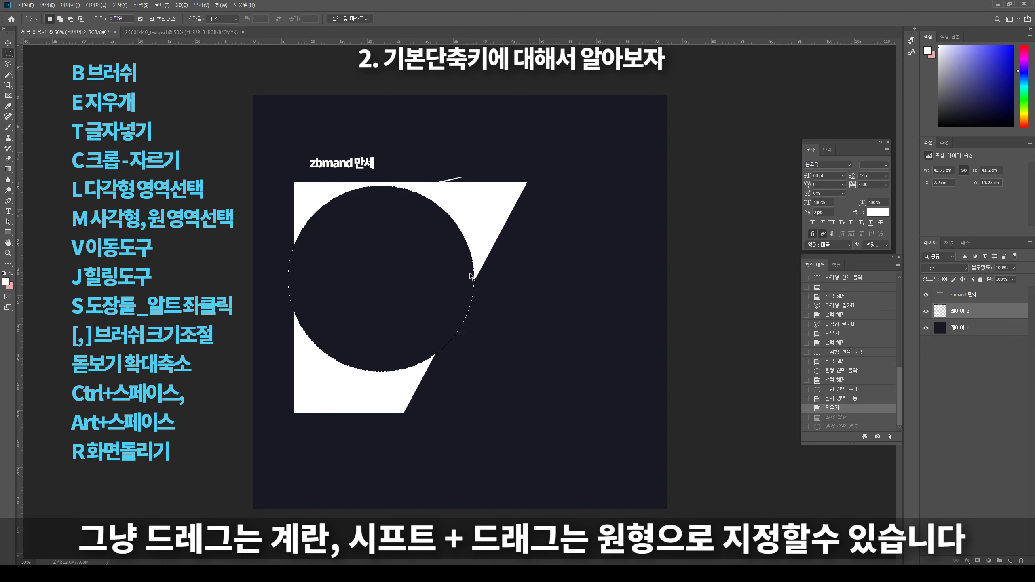
key(ctrl+z)
drag(446, 299, 518, 279)
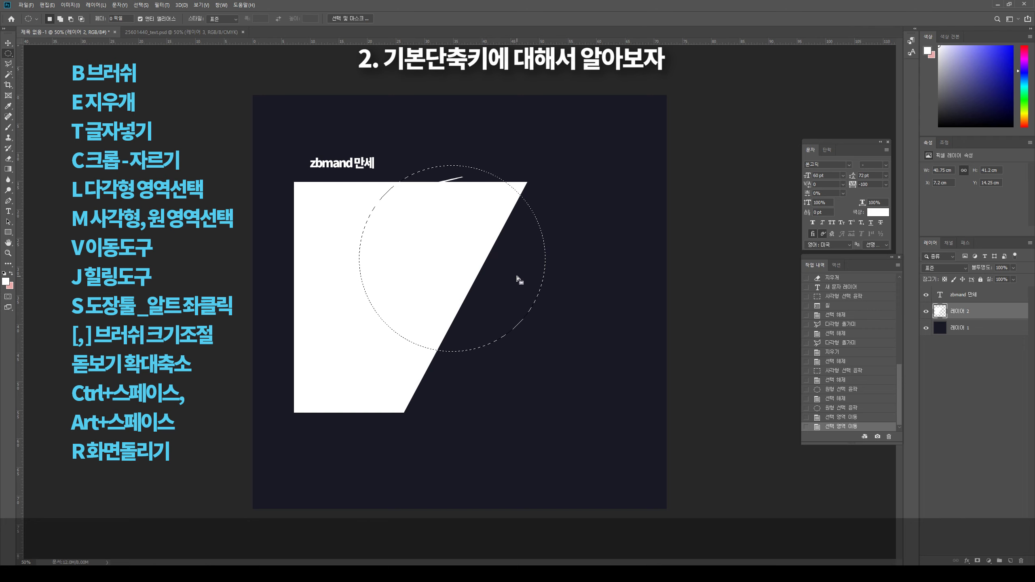
key(ctrl+d)
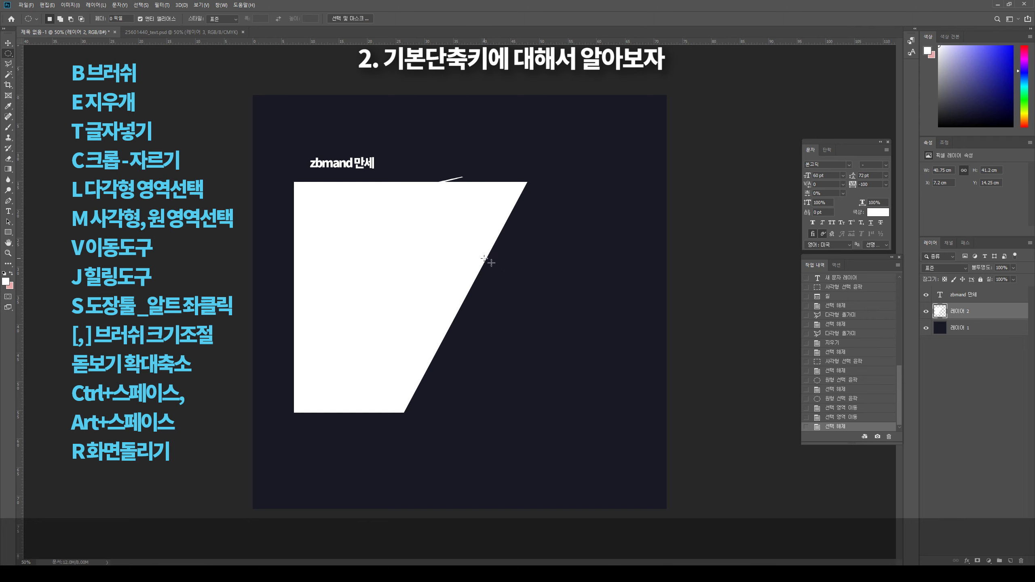
key(v)
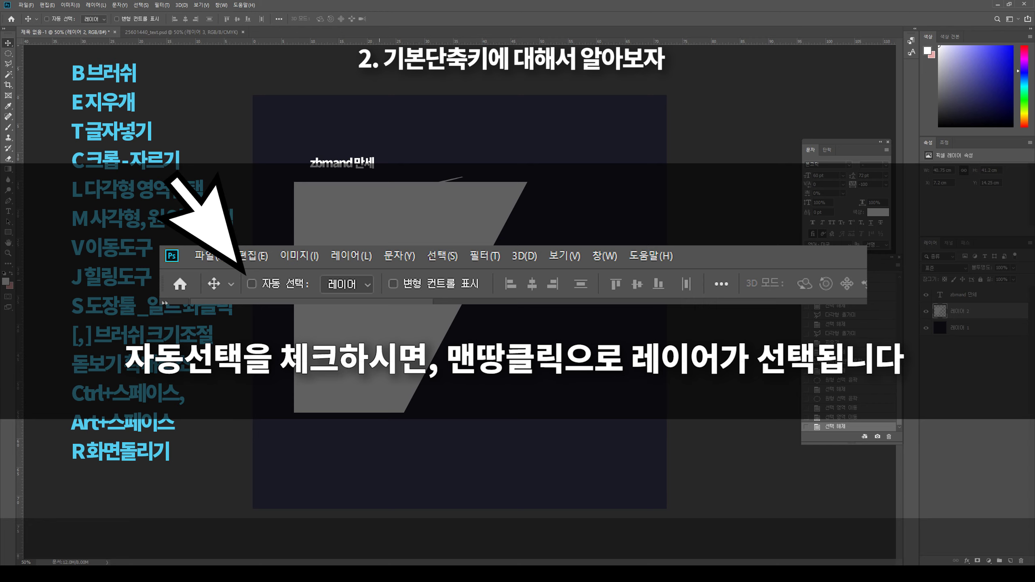
Step: Move the white shape up-right, paint a curved white stroke on its diagonal edge, then shift it down-right
drag(395, 251, 427, 226)
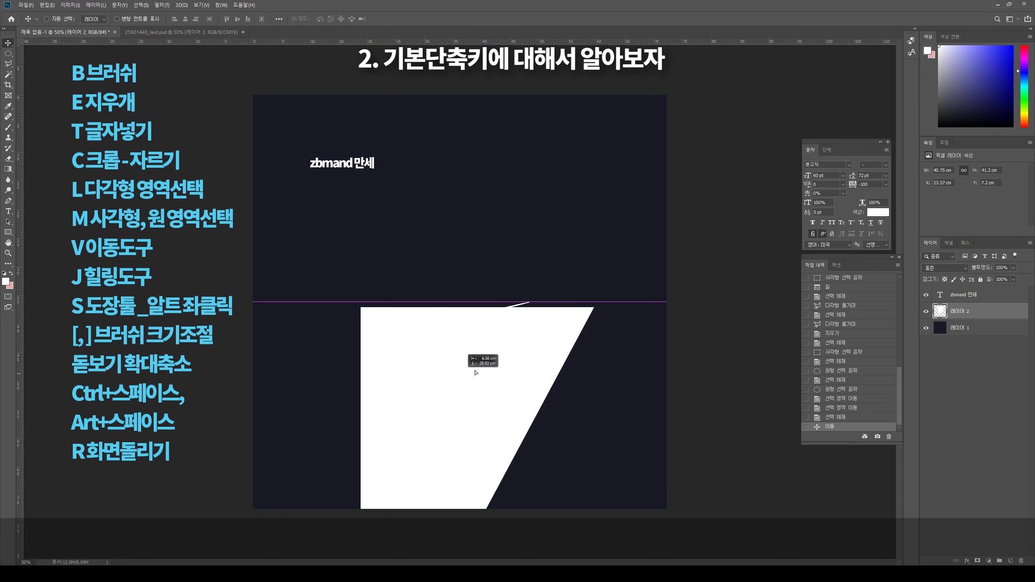
key(b)
drag(489, 290, 550, 333)
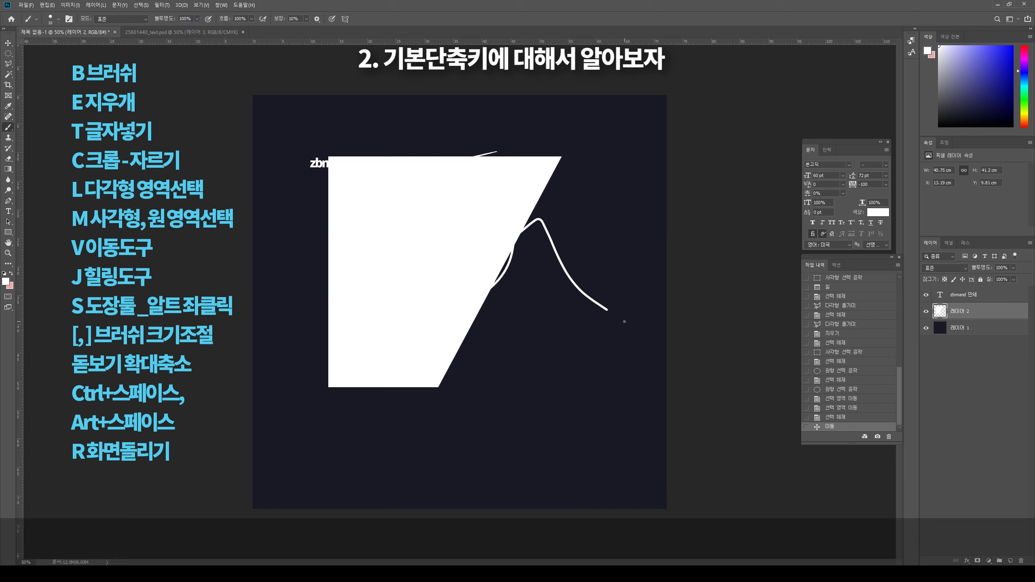
key(v)
mouse_move(464, 210)
mouse_down()
mouse_move(483, 242)
mouse_move(455, 236)
mouse_up()
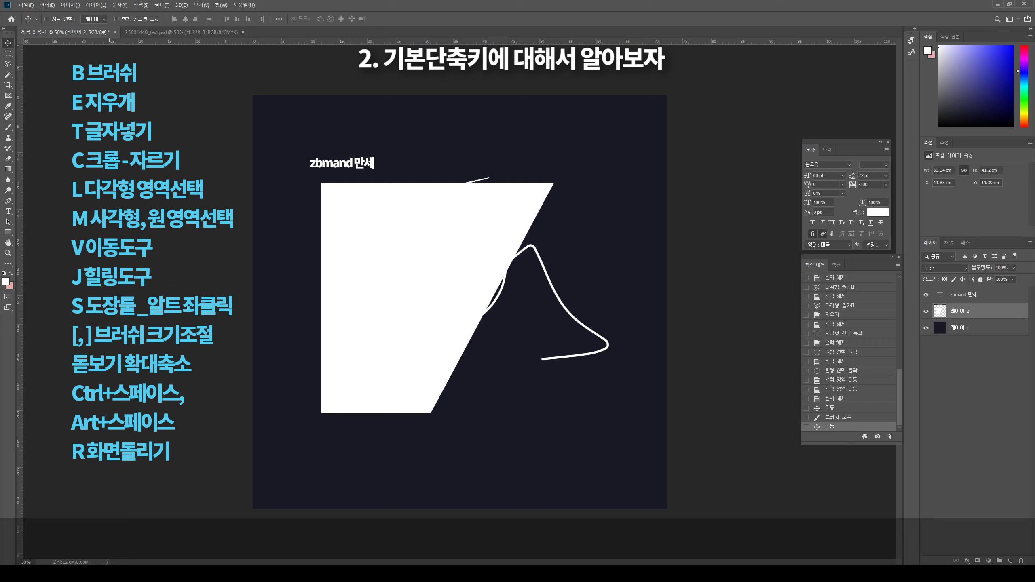
key(s)
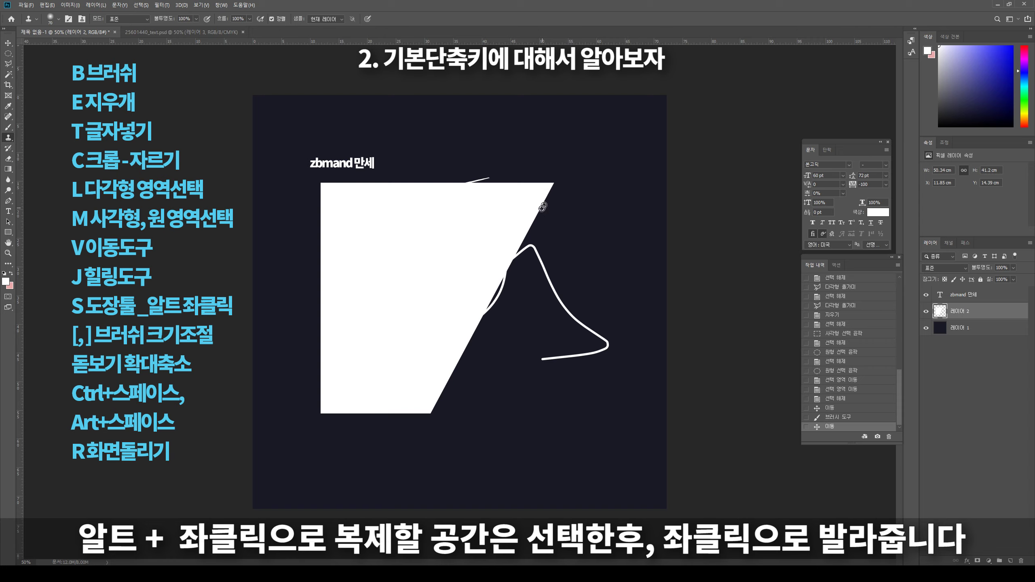
Step: Clone the white diagonal edge into three soft streaks on the dark area to its right
alt+click(541, 207)
mouse_move(626, 185)
mouse_down()
mouse_move(604, 226)
mouse_move(613, 253)
mouse_move(624, 186)
mouse_up()
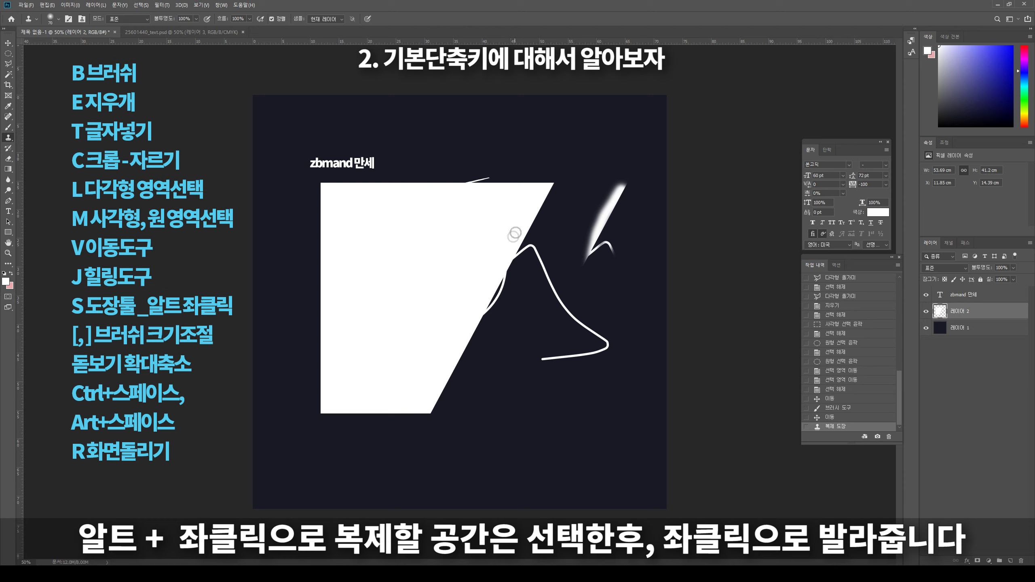
alt+click(546, 197)
drag(648, 203, 528, 424)
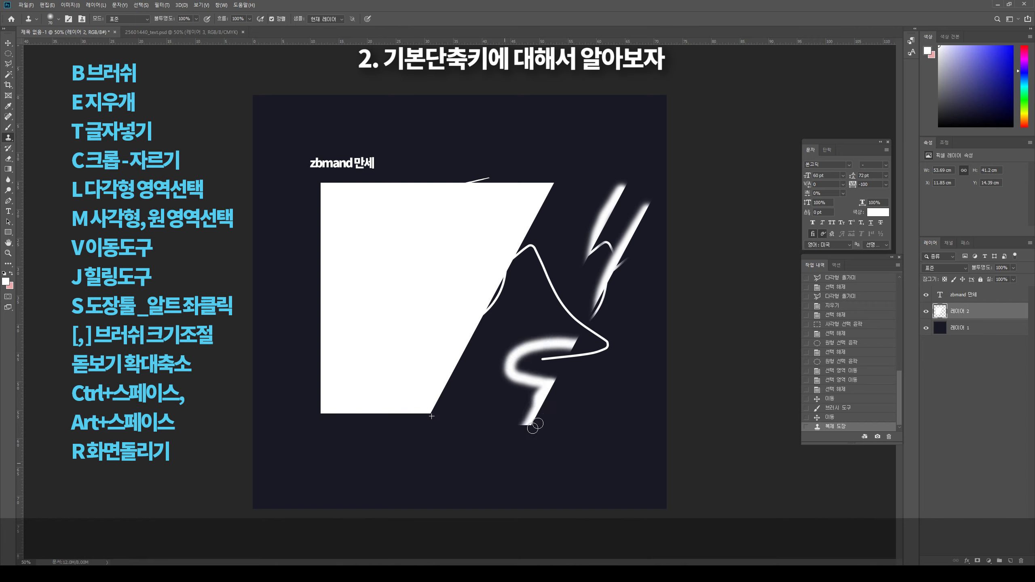
drag(628, 243, 657, 170)
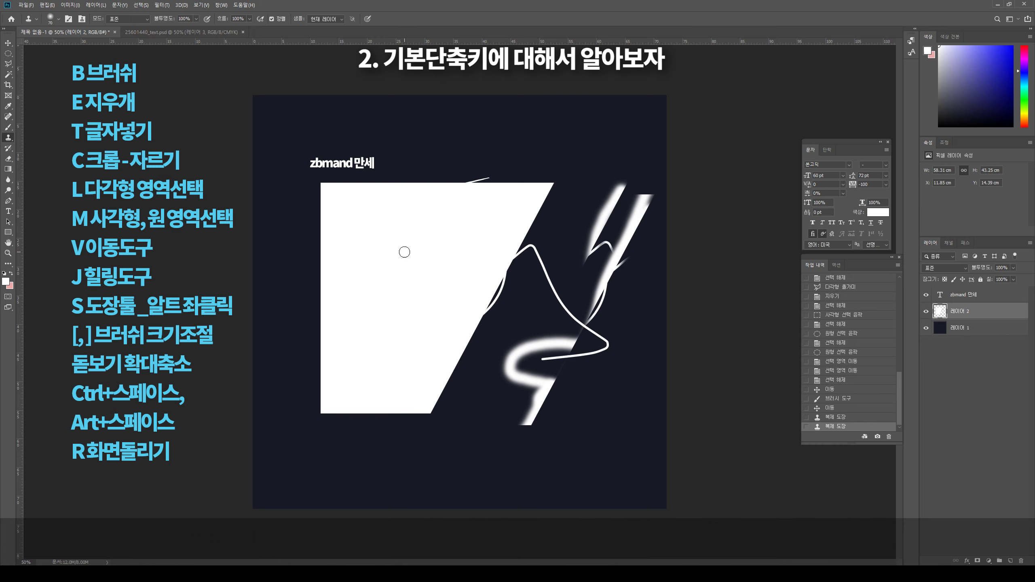
Step: Zoom in and out around the curved stroke to inspect the artwork
ctrl+click(476, 251)
ctrl+click(475, 250)
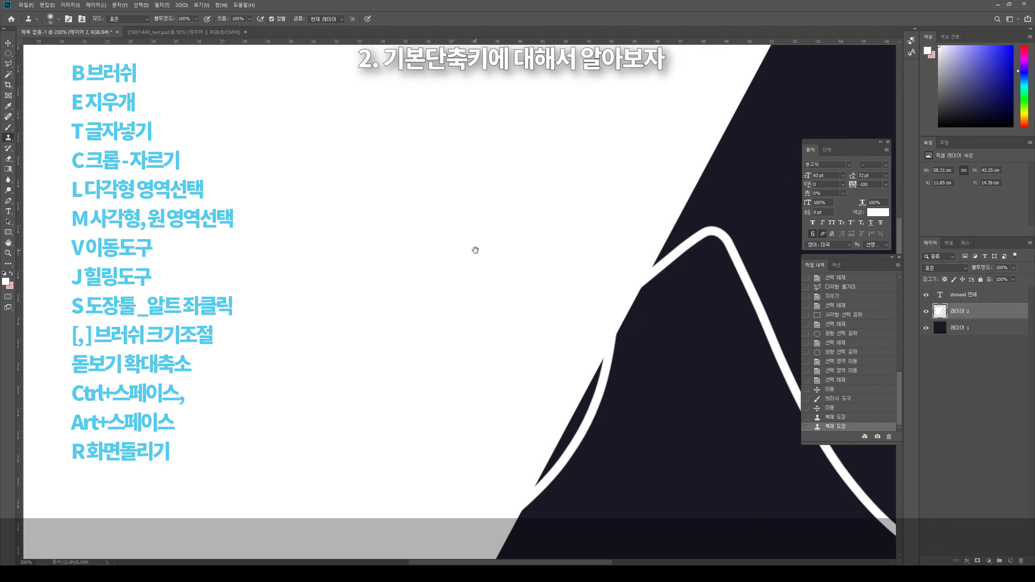
alt+click(476, 251)
alt+click(476, 251)
alt+click(473, 248)
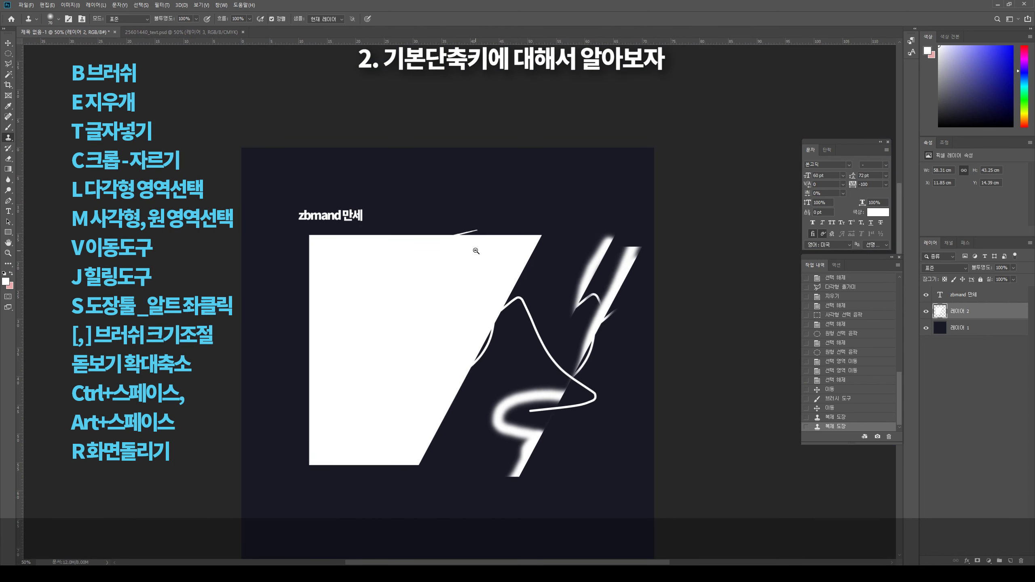
ctrl+click(459, 203)
alt+click(456, 206)
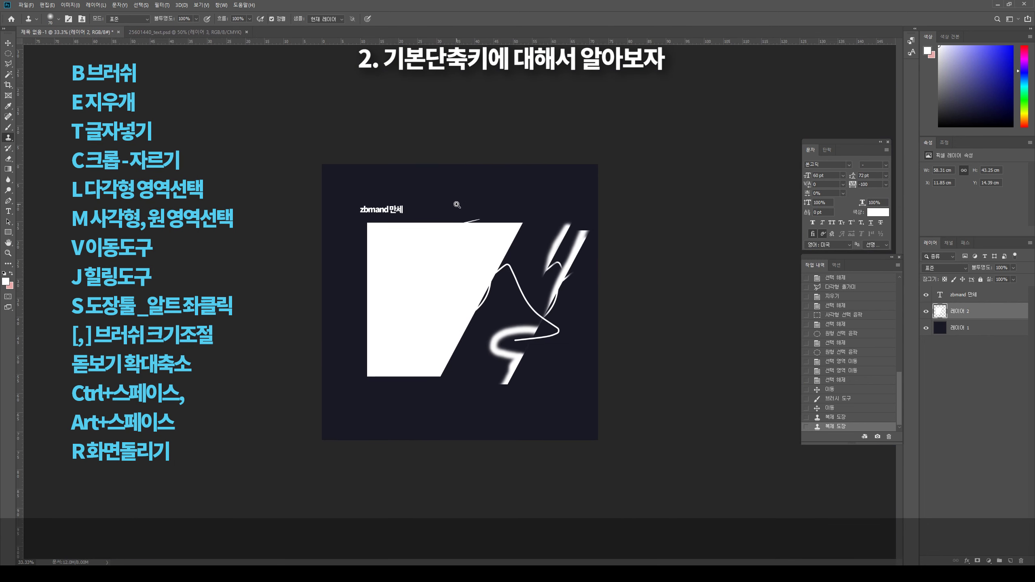
ctrl+click(456, 206)
ctrl+click(458, 204)
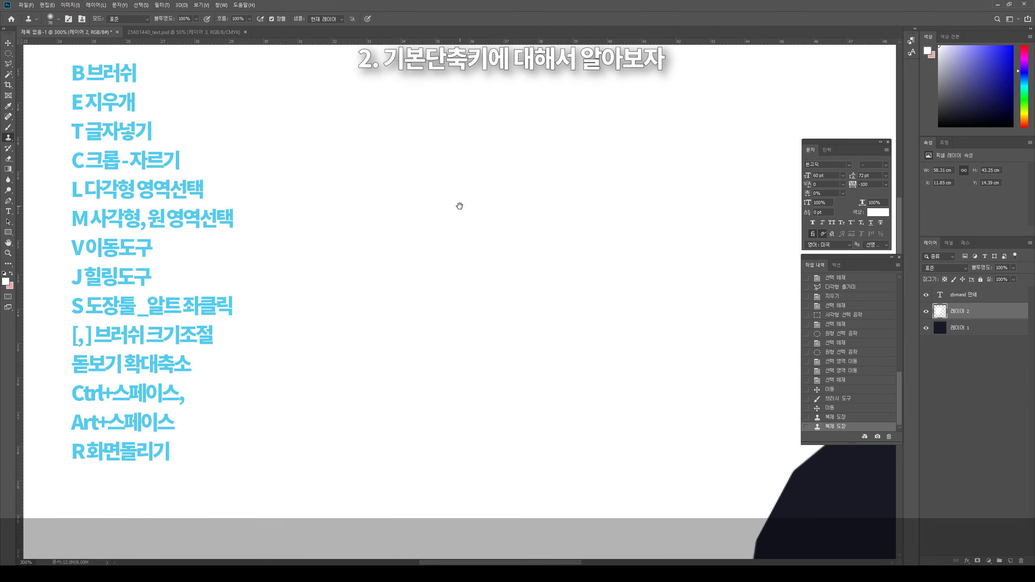
alt+click(488, 215)
alt+click(488, 215)
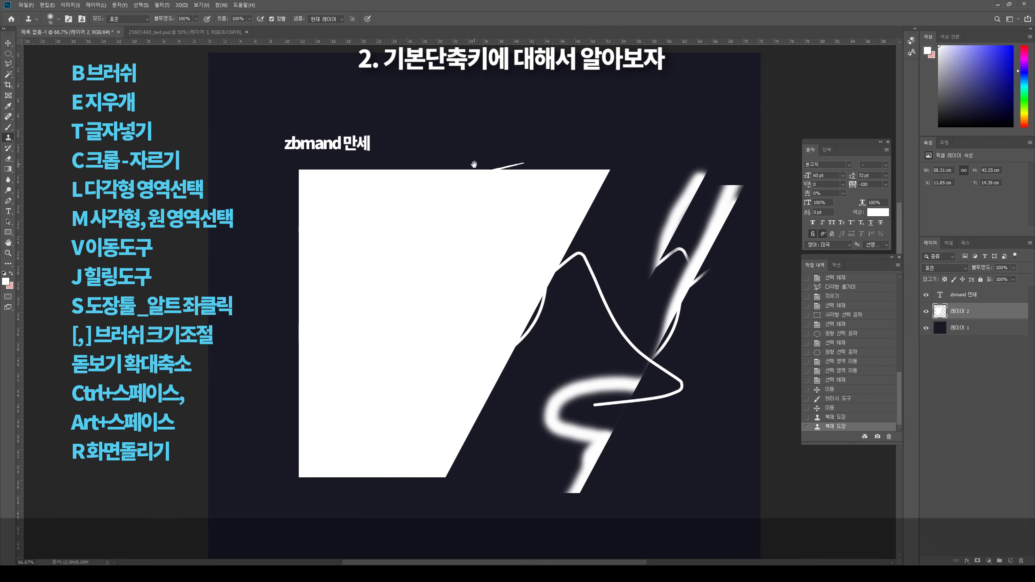
Step: Rotate the canvas view nearly upside down and paint a white looping stroke
key(r)
mouse_move(479, 192)
mouse_down()
mouse_move(508, 335)
mouse_move(453, 236)
mouse_up()
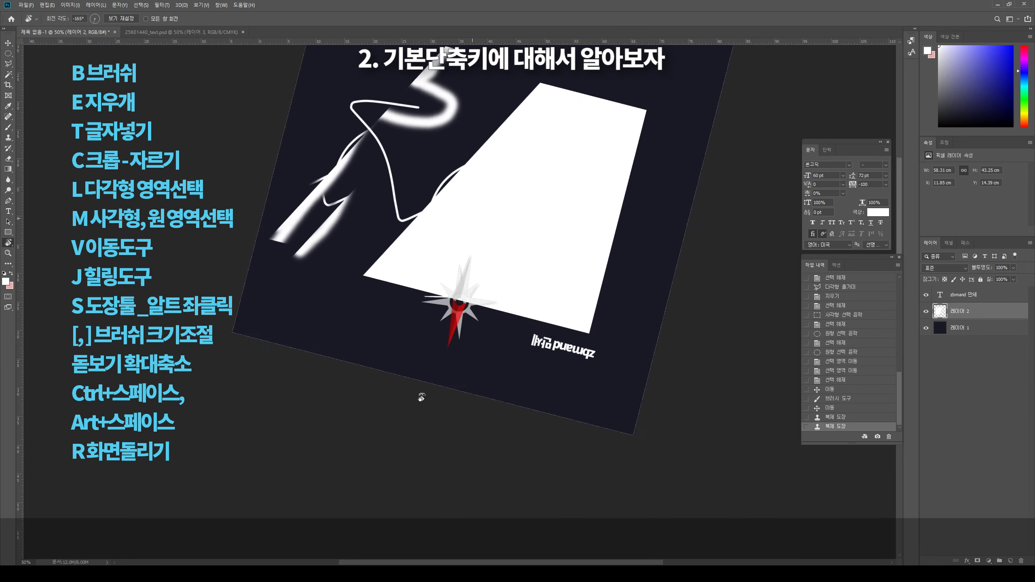
ctrl+click(453, 237)
drag(416, 192, 431, 204)
key(b)
drag(431, 162, 344, 257)
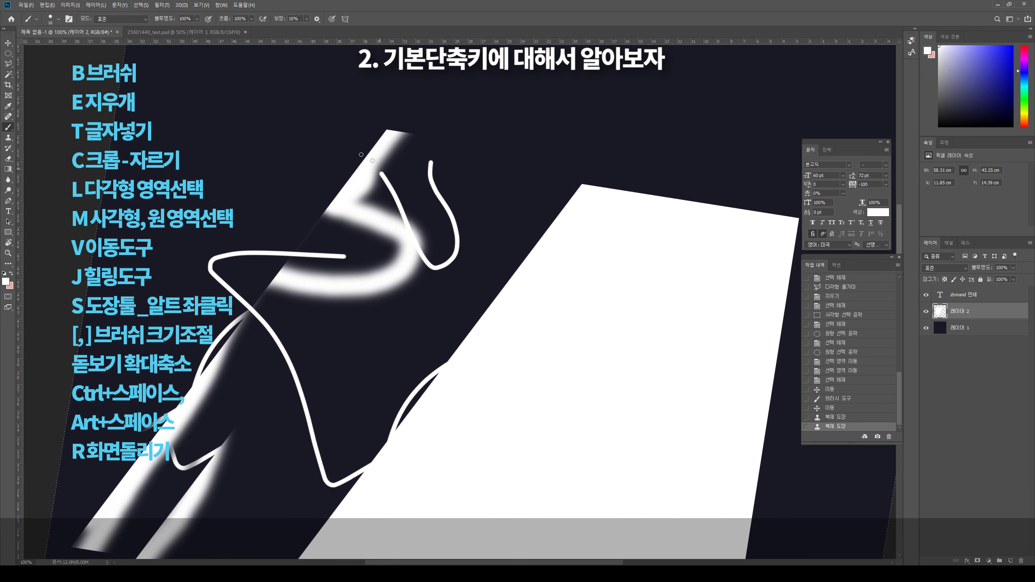
Step: Rotate the view back to 0° and zoom out to see the whole canvas
key(r)
drag(442, 181, 467, 332)
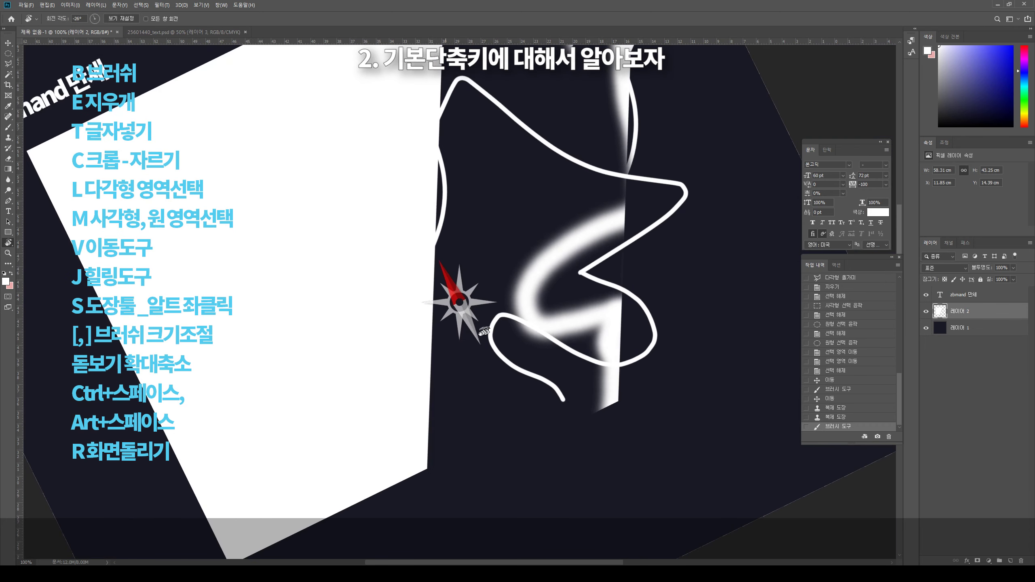
drag(465, 332, 504, 289)
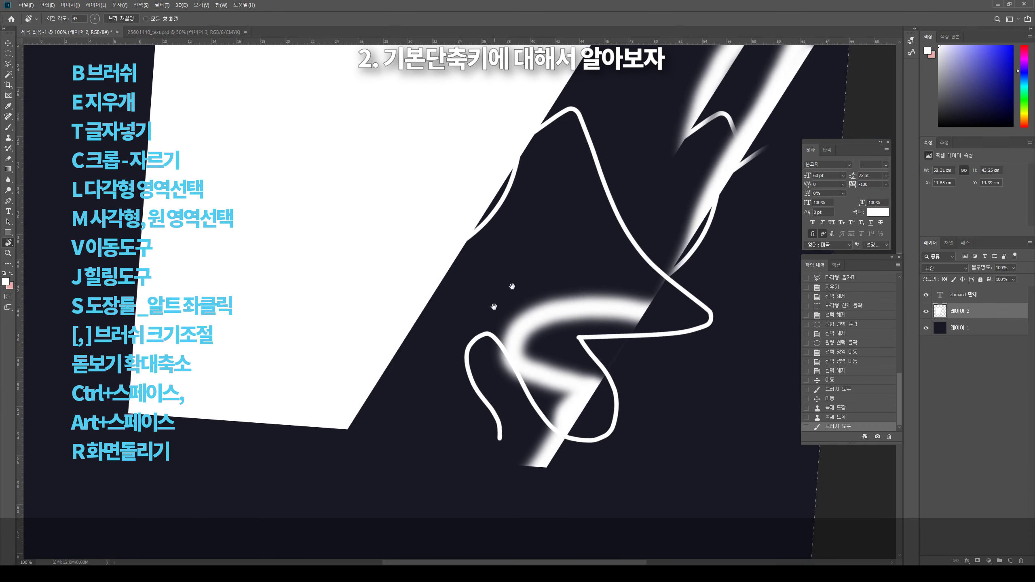
key(ctrl+minus)
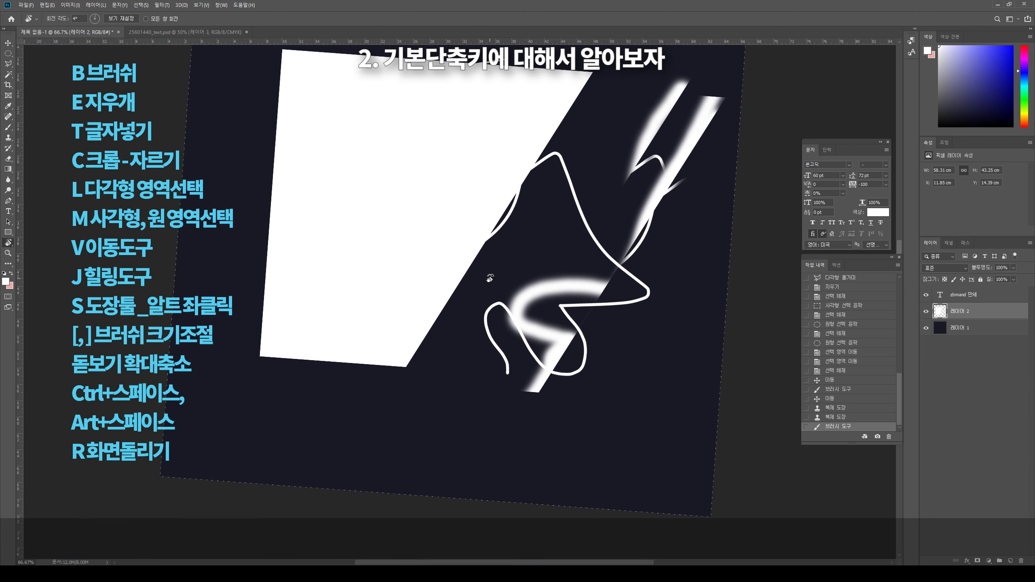
mouse_move(482, 282)
mouse_down()
mouse_move(485, 306)
mouse_move(527, 208)
mouse_up()
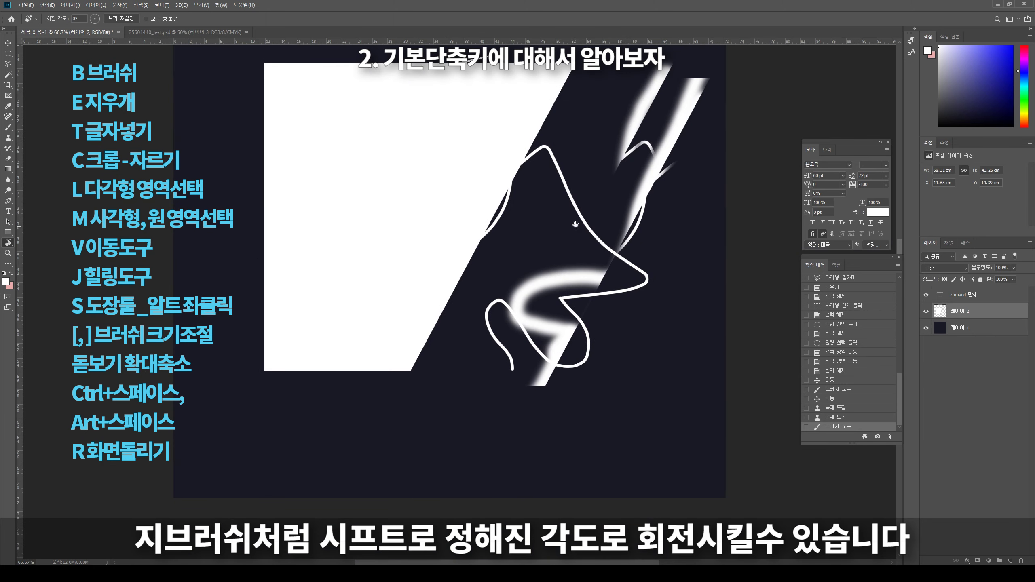
alt+click(527, 209)
ctrl+click(400, 290)
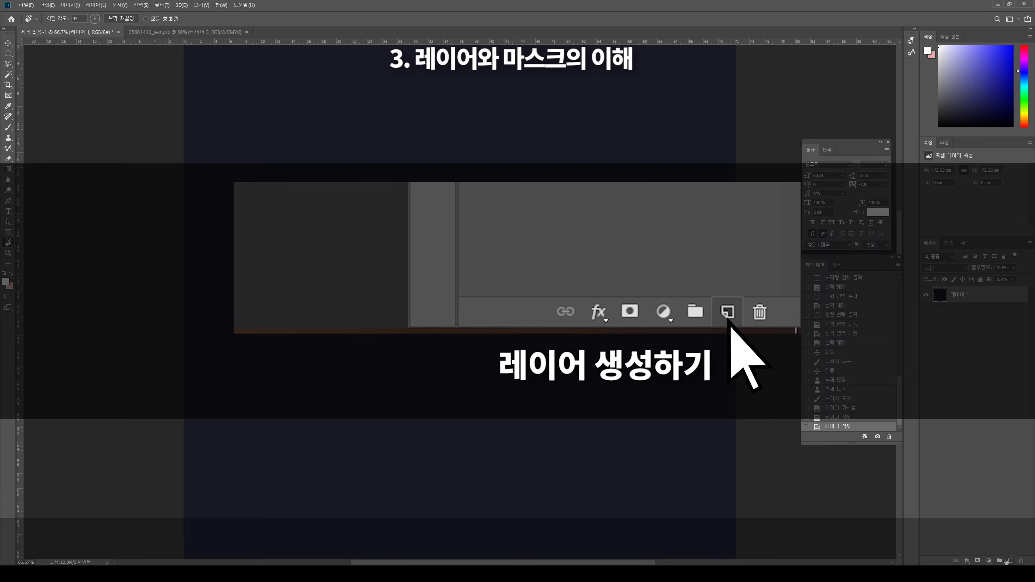
Step: Add new empty layers and make 레이어 3 the active layer
click(1010, 561)
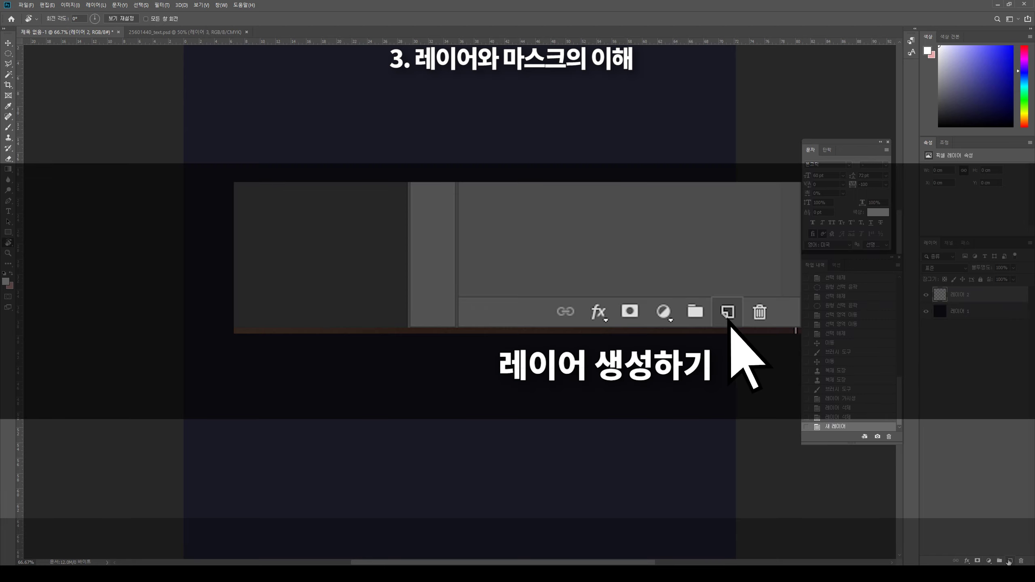
click(1010, 561)
drag(958, 309, 960, 327)
click(960, 326)
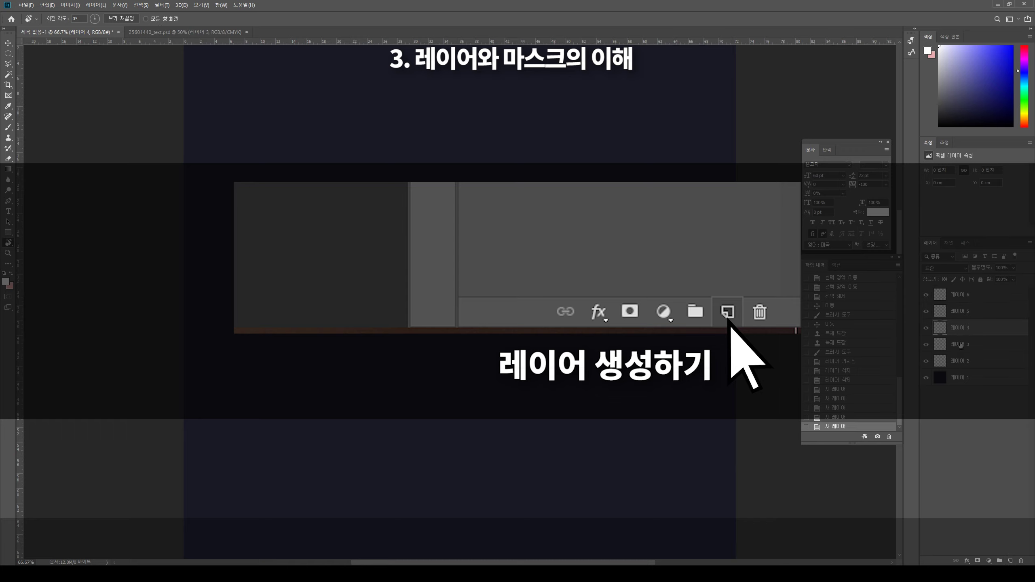
click(960, 344)
Step: Scribble looping white brush strokes on 레이어 4 and 레이어 6
key(b)
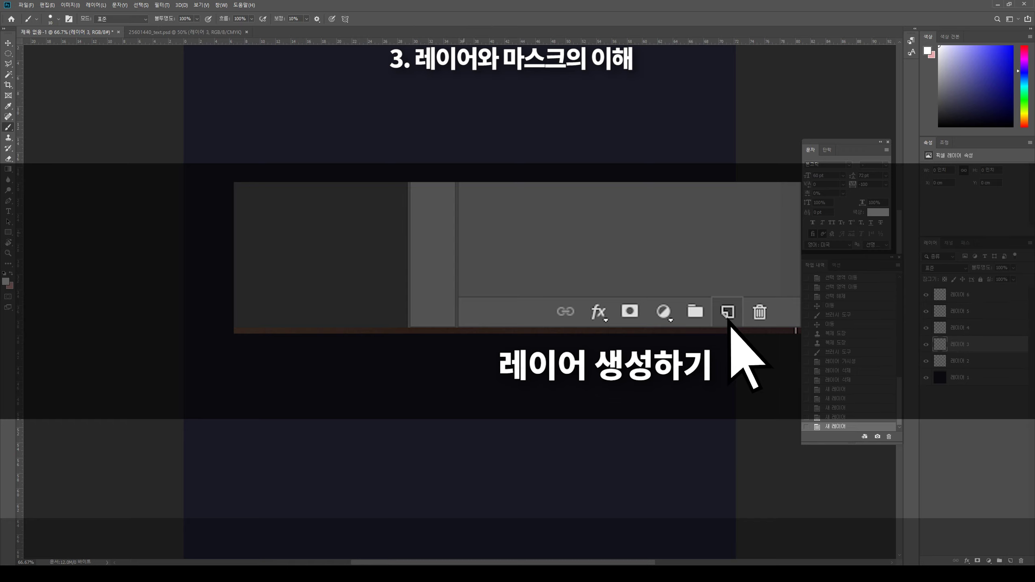
click(959, 328)
mouse_move(501, 248)
mouse_down()
mouse_move(502, 310)
mouse_move(537, 243)
mouse_move(573, 282)
mouse_up()
drag(444, 227, 459, 257)
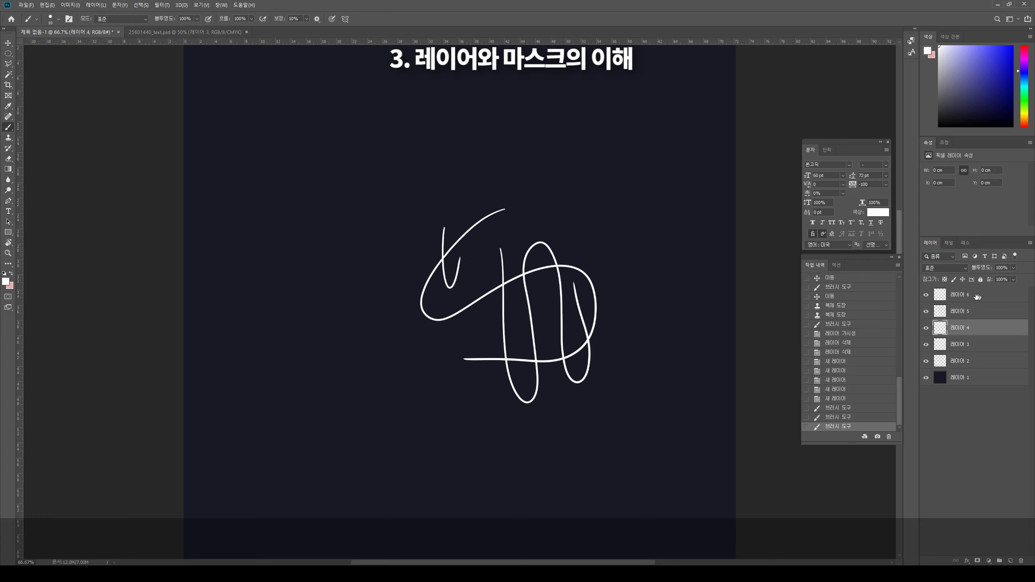
click(977, 296)
mouse_move(464, 218)
mouse_down()
mouse_move(525, 216)
mouse_move(549, 286)
mouse_up()
Step: Hide layers 2 through 6 and make 레이어 2 the active layer
click(926, 295)
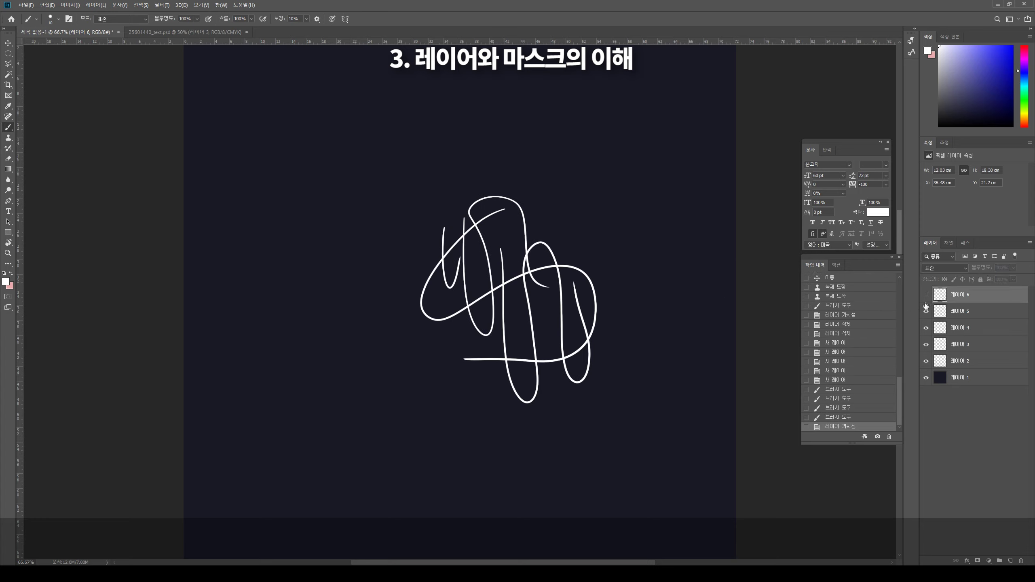
drag(926, 306, 925, 361)
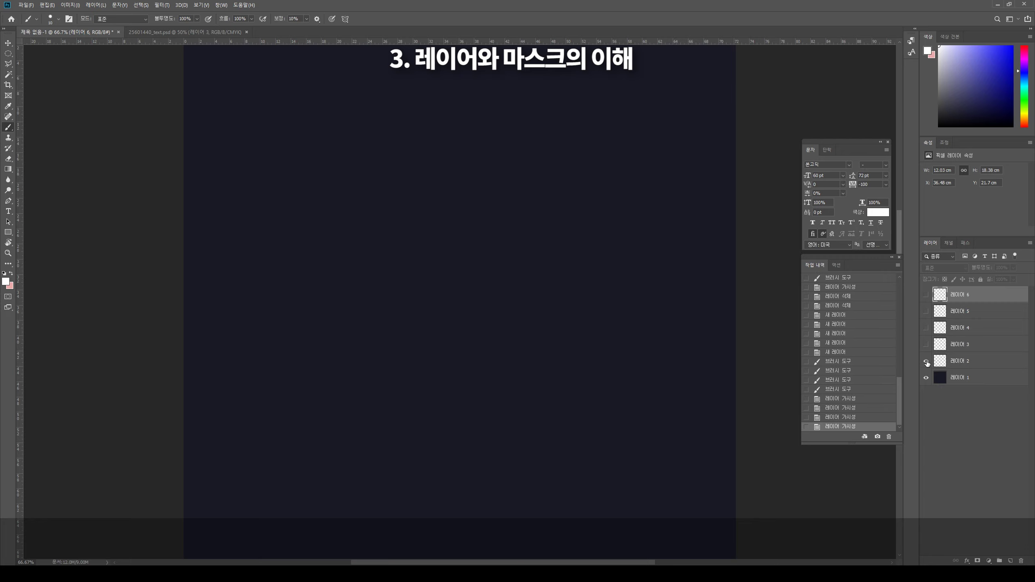
click(977, 362)
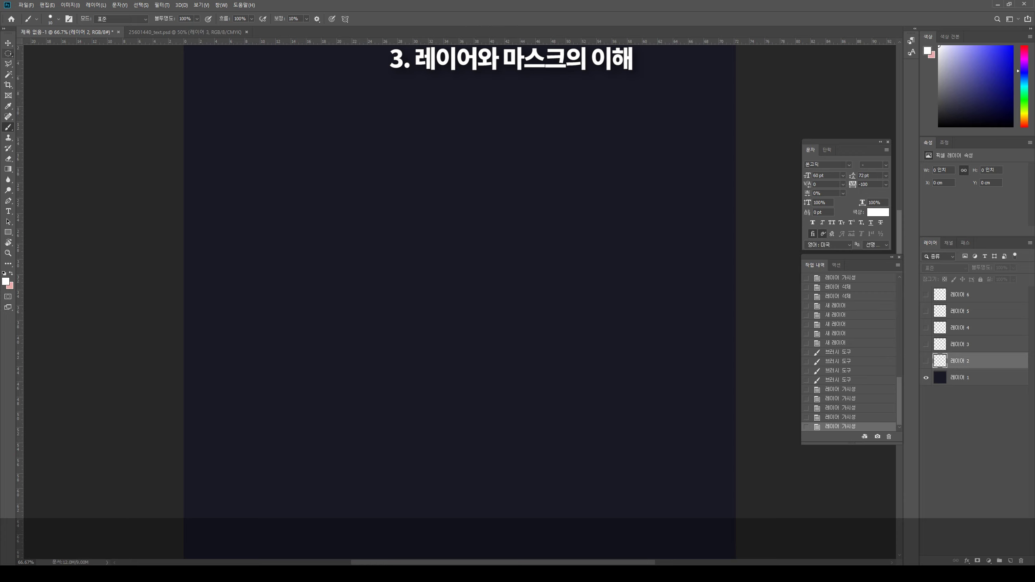
Step: Try moving a circular selection on an empty layer, then undo the new layer and selection
click(8, 53)
drag(391, 220, 626, 452)
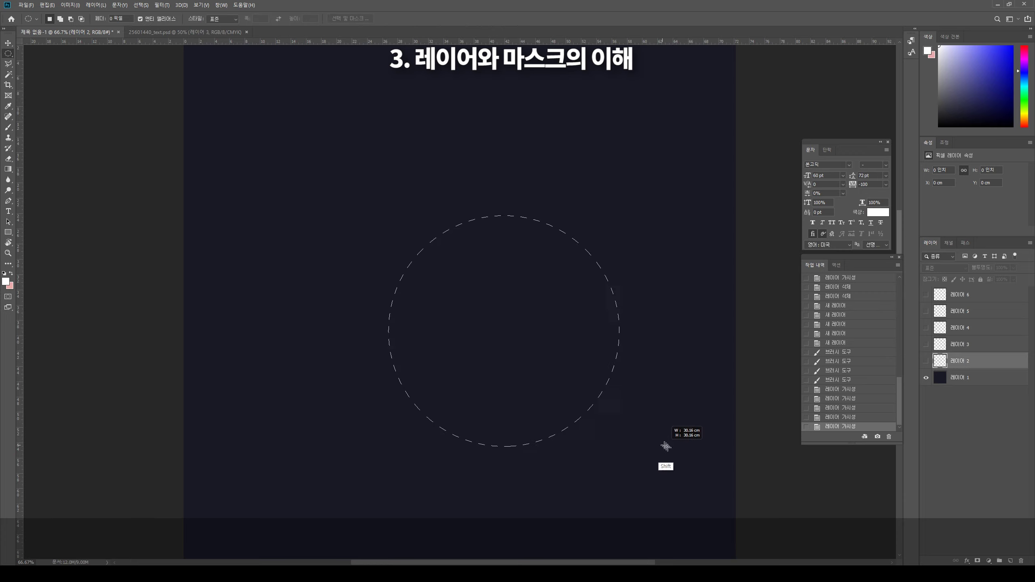
key(v)
drag(546, 327, 497, 280)
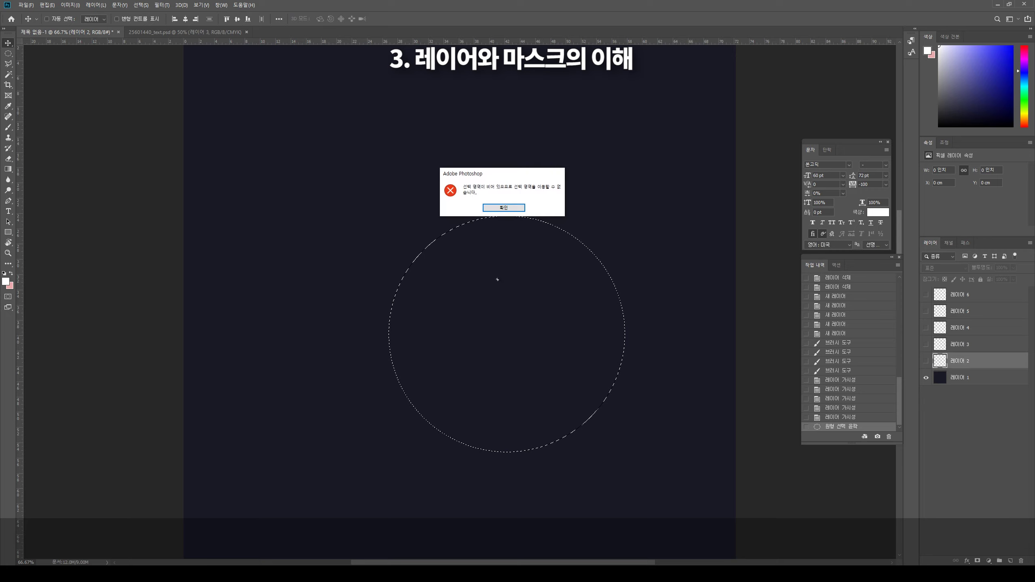
click(501, 205)
key(ctrl+shift+alt+n)
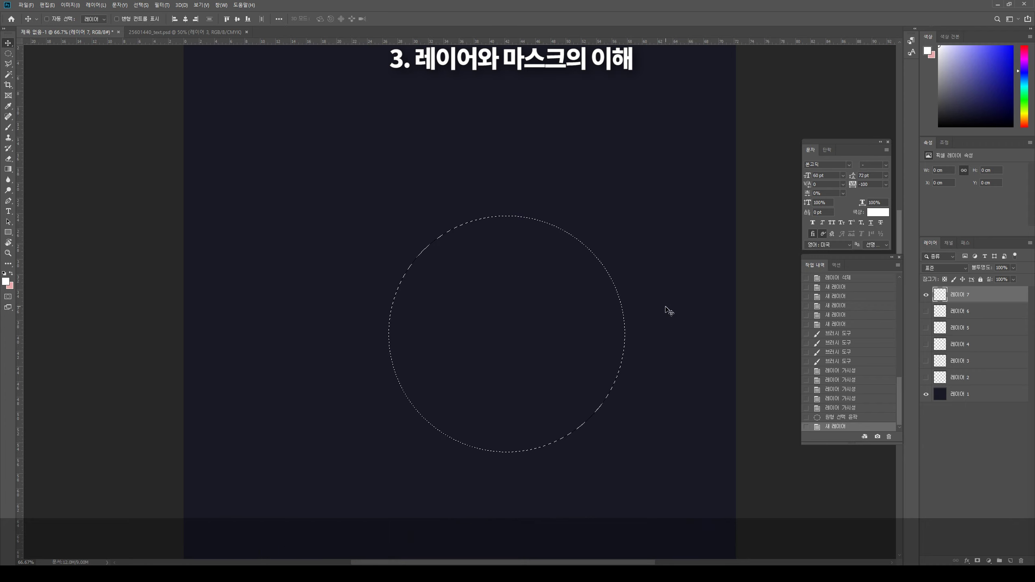
click(557, 320)
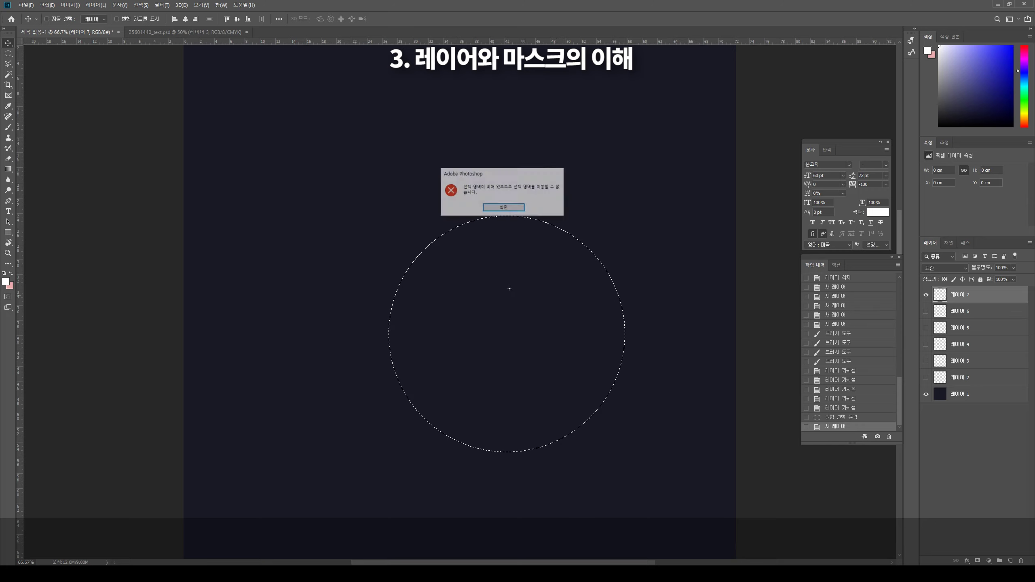
click(511, 208)
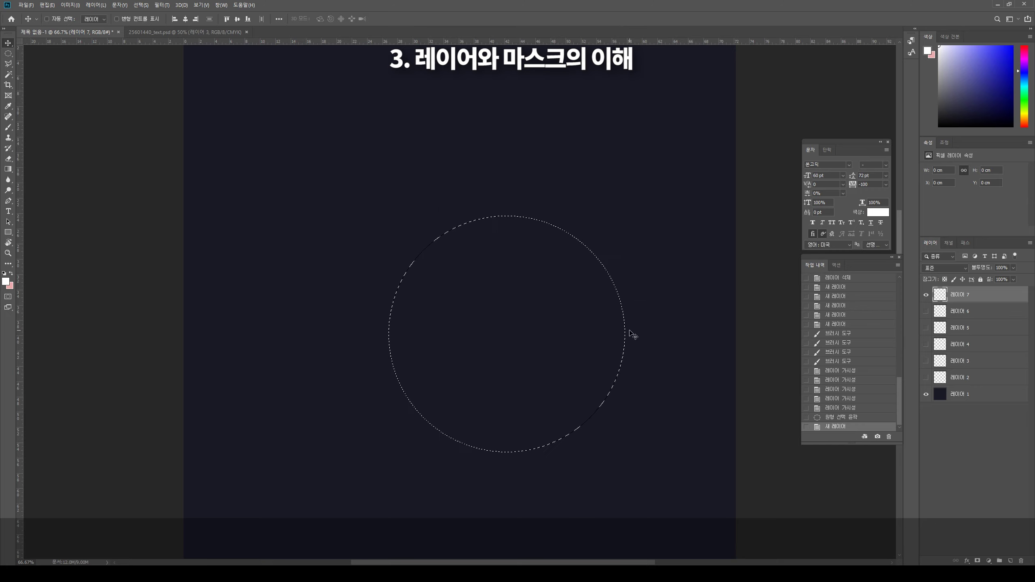
key(ctrl+z)
key(ctrl+d)
Step: Select a circle near the canvas centre on a new layer and fill it with white
key(m)
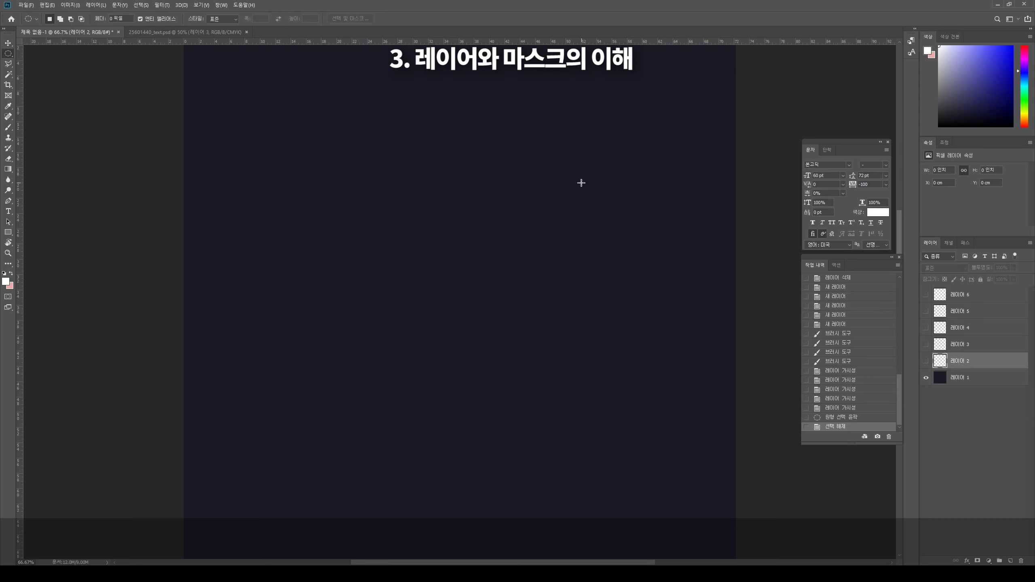
drag(575, 185, 346, 412)
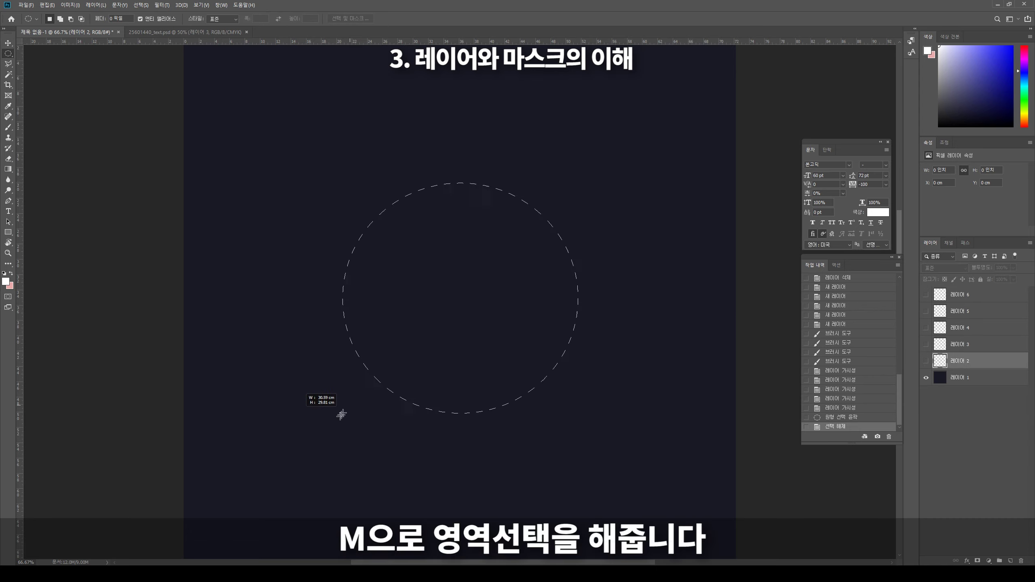
key(alt+BackSpace)
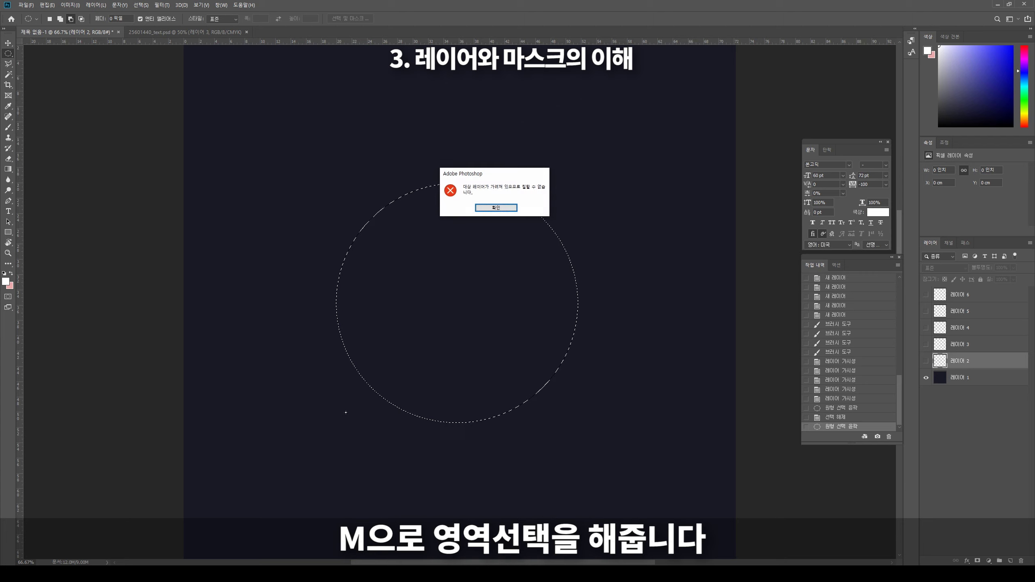
key(Return)
key(ctrl+shift+alt+n)
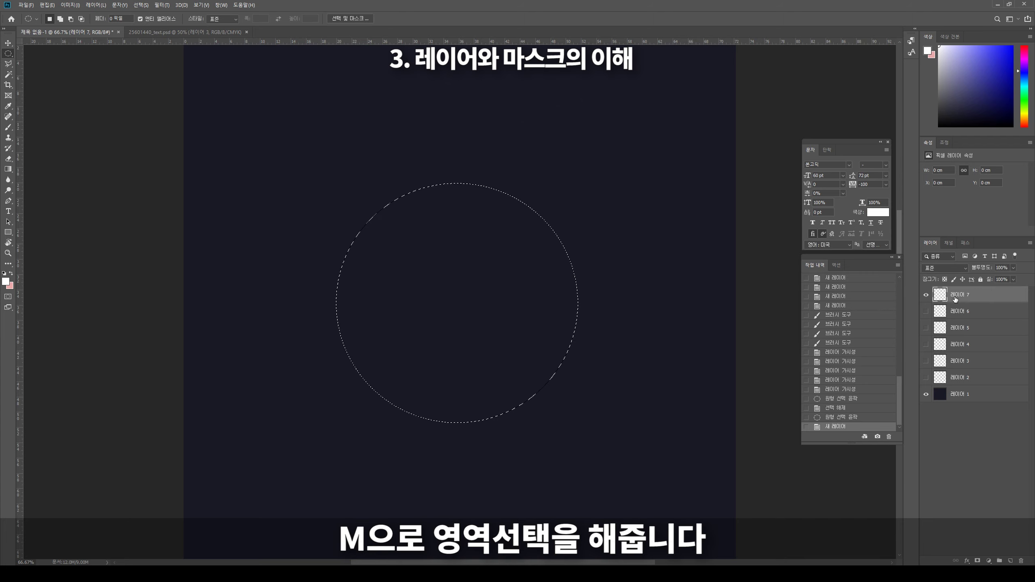
key(alt+Delete)
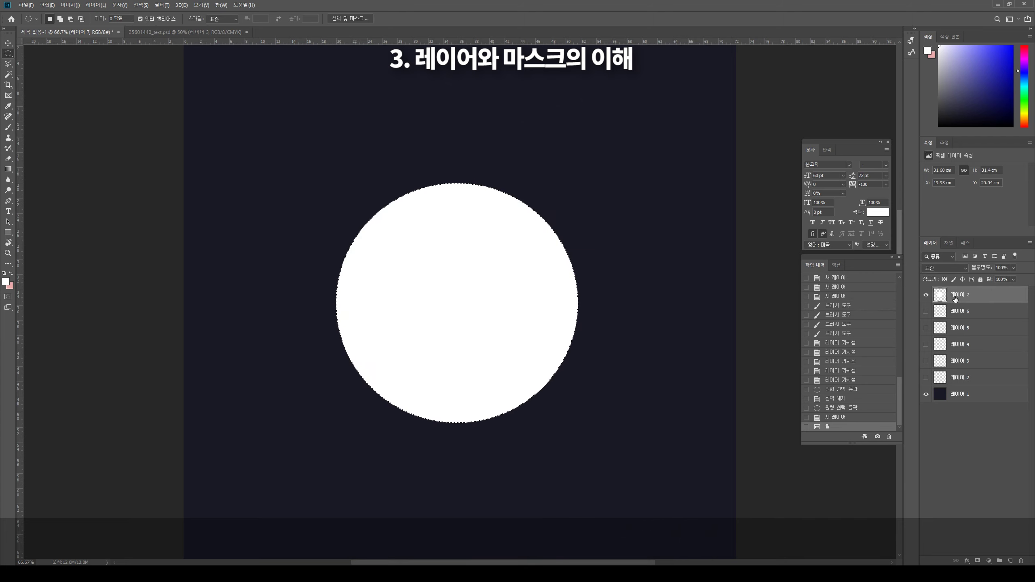
Step: Deselect and nudge the white circle on 레이어 7 slightly left
key(v)
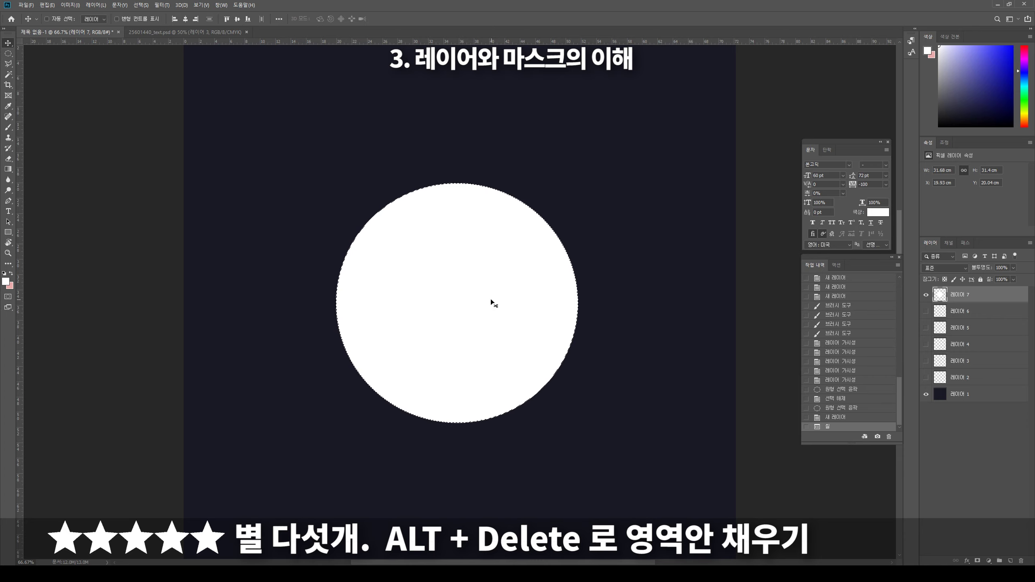
key(ctrl+d)
click(926, 295)
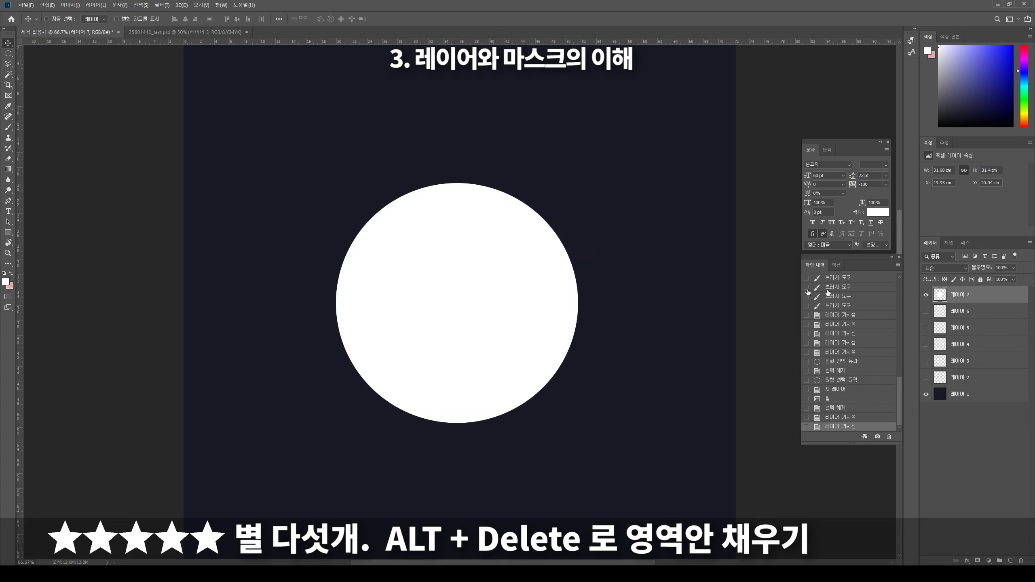
mouse_move(452, 302)
mouse_down()
mouse_move(435, 306)
mouse_move(446, 302)
mouse_up()
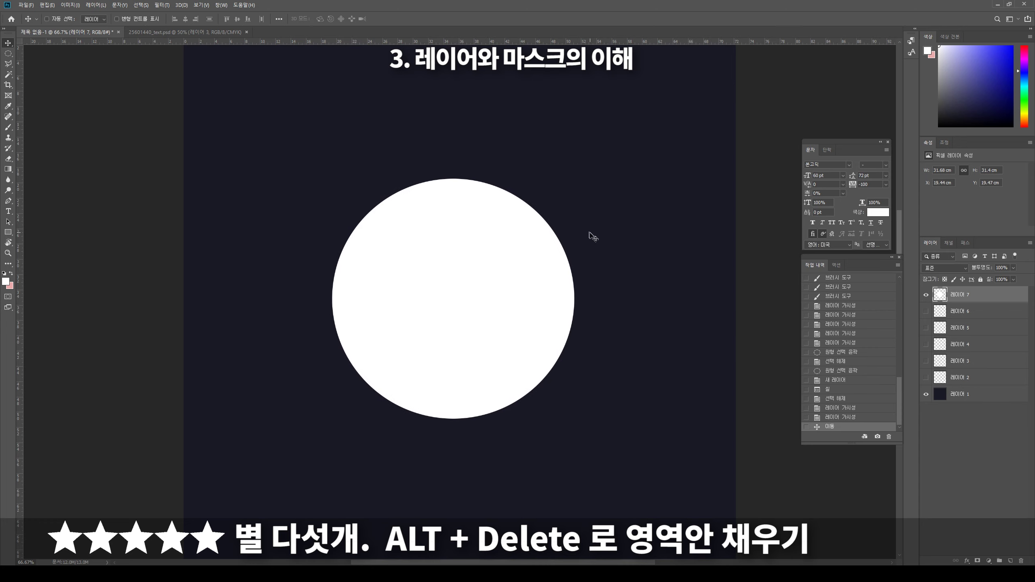
Step: Mask 레이어 7 with an elliptical selection overlapping the circle's right side
key(m)
drag(634, 201, 464, 408)
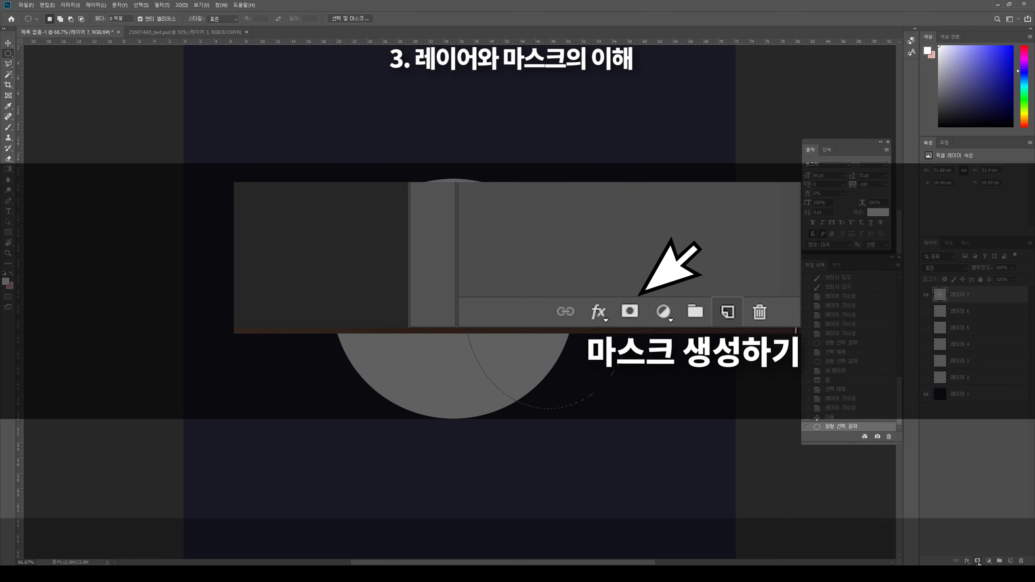
click(977, 561)
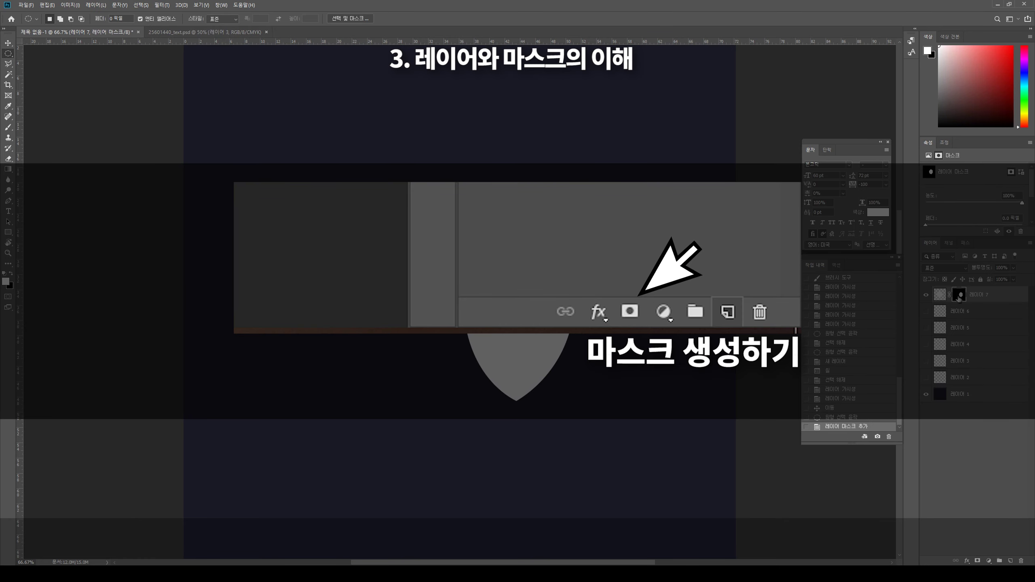
key(ctrl+comma)
key(ctrl+comma)
key(ctrl+comma)
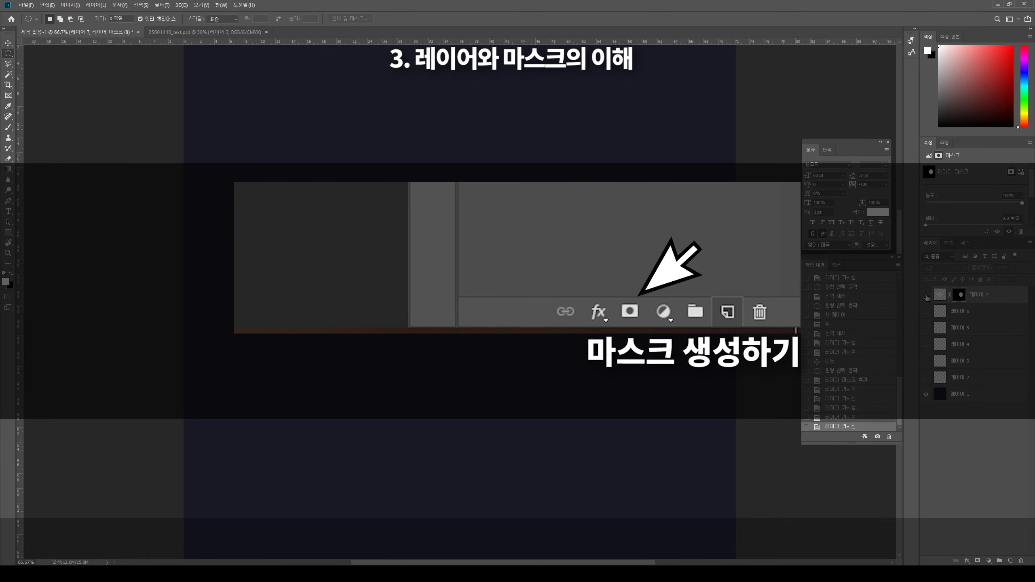
key(ctrl+comma)
key(ctrl+comma)
key(ctrl+comma)
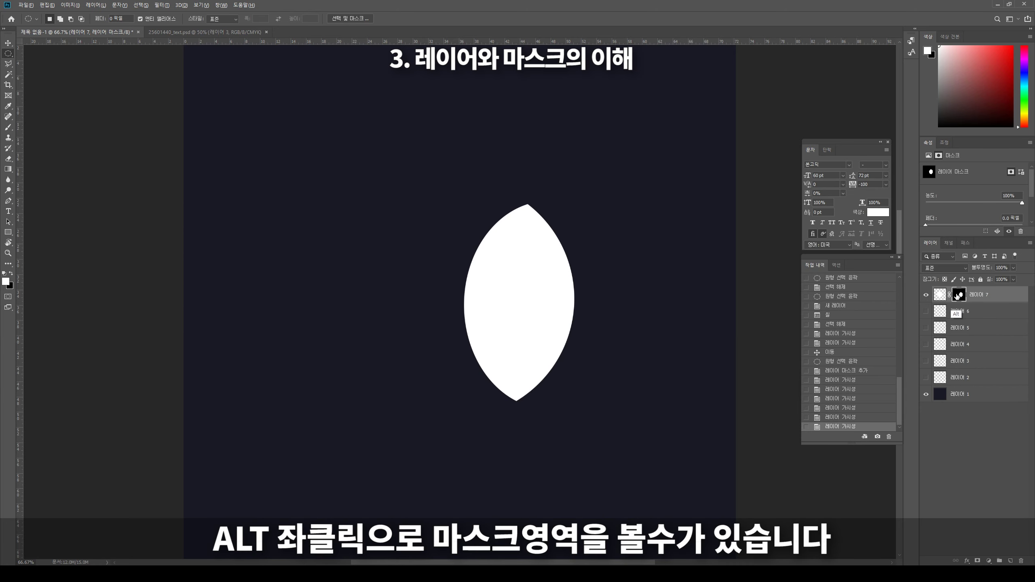
Step: Toggle between viewing 레이어 7's mask alone and the normal composite
alt+click(957, 296)
click(941, 296)
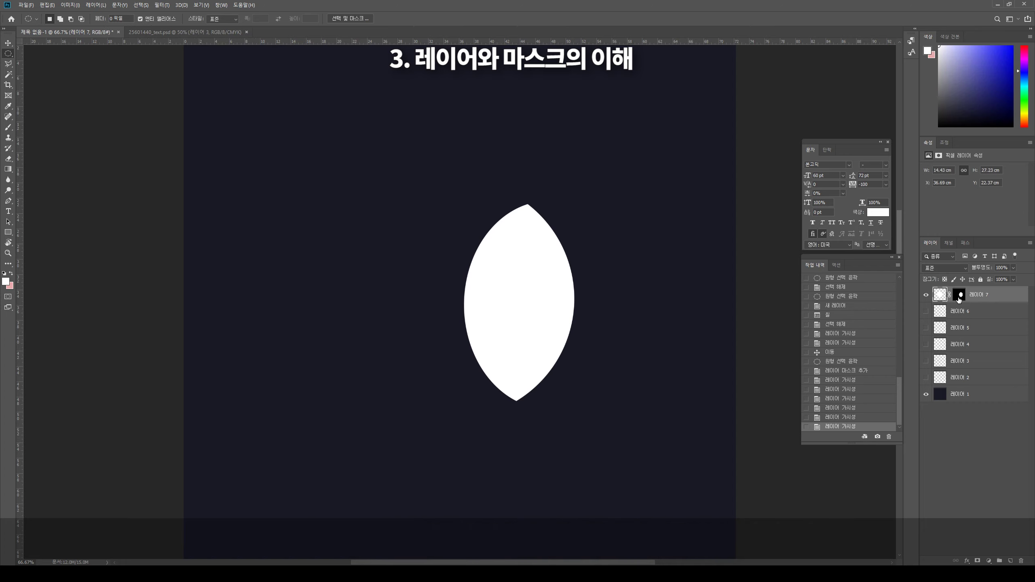
click(961, 295)
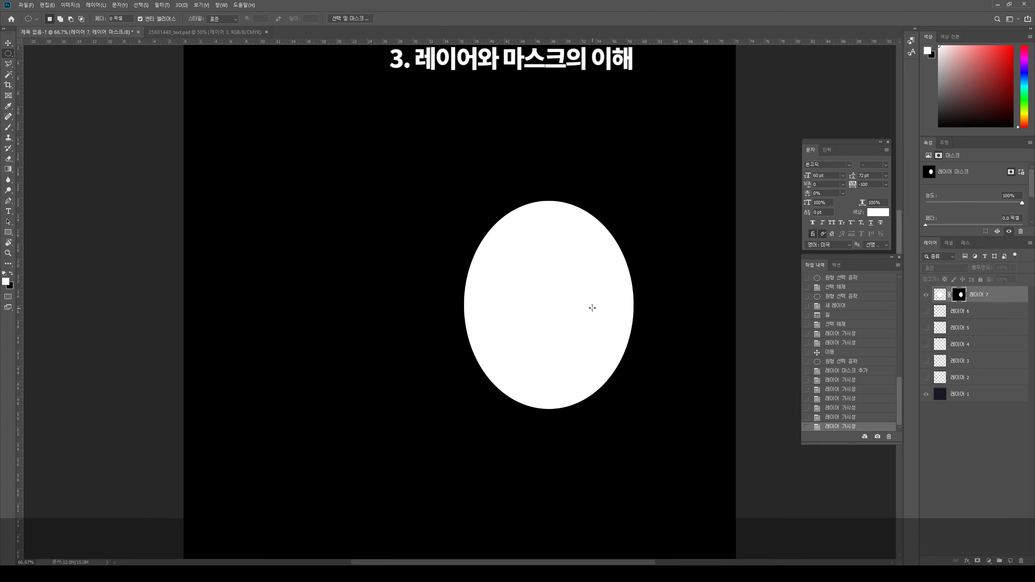
click(941, 295)
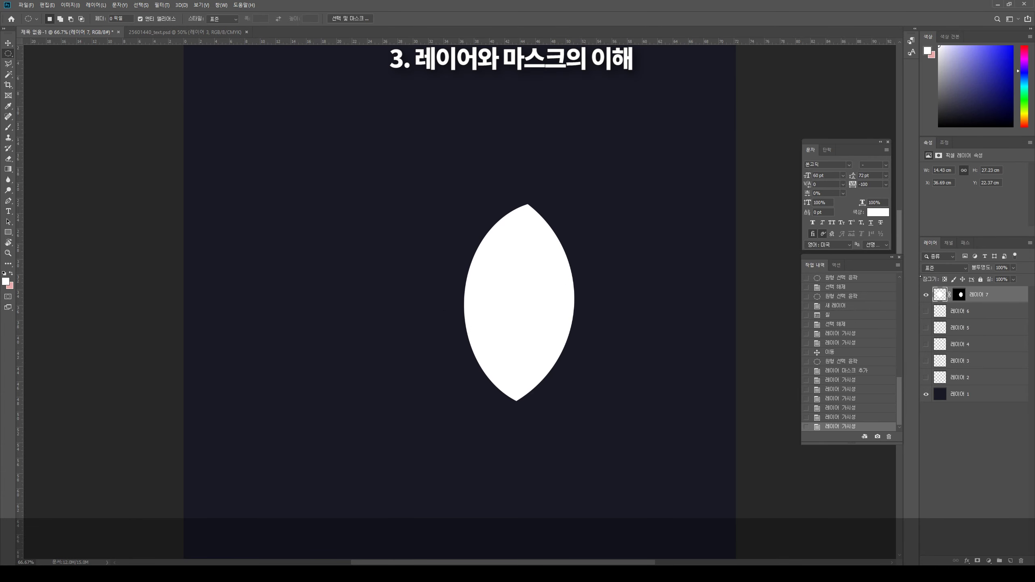
Step: Paint a white rectangular outline on 레이어 7's mask, left of the lens
click(960, 295)
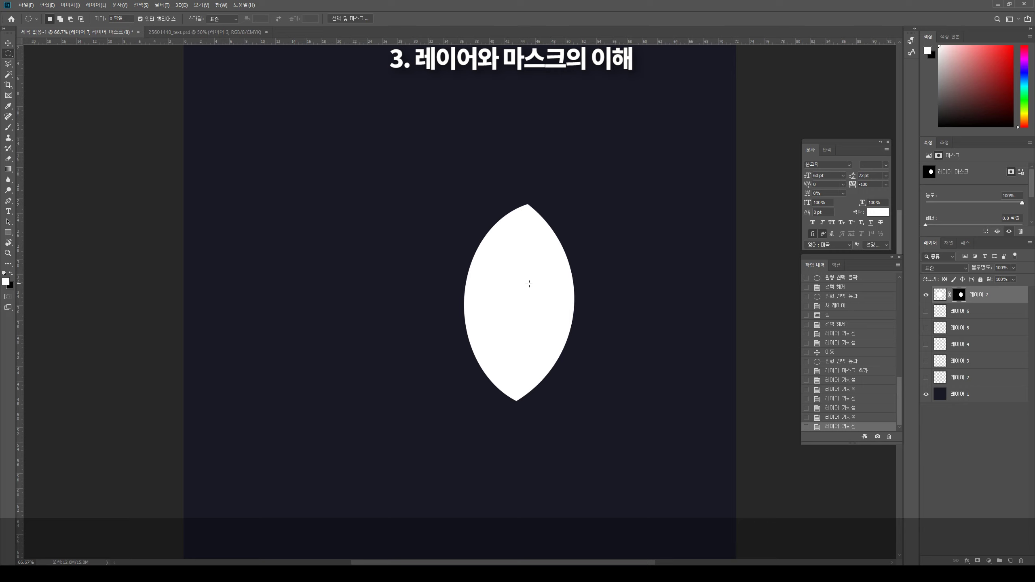
key(b)
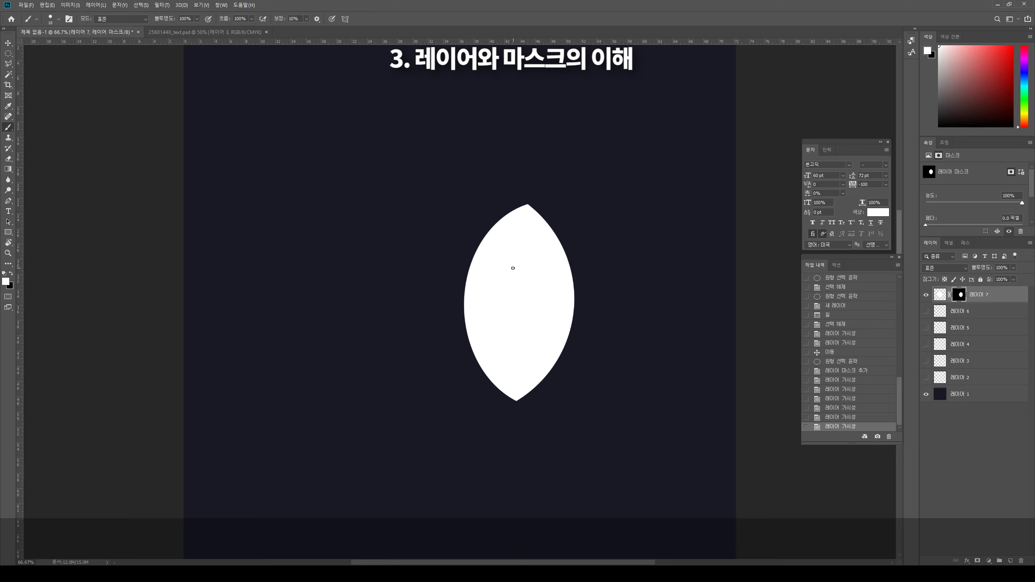
mouse_move(494, 255)
mouse_down()
mouse_move(380, 260)
mouse_move(384, 337)
mouse_move(470, 331)
mouse_up()
alt+click(959, 294)
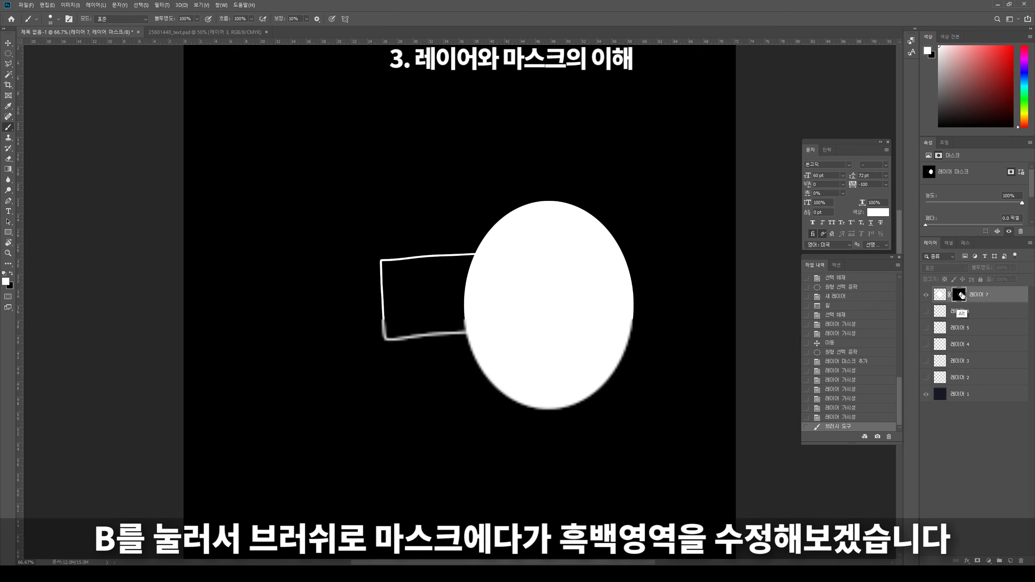
click(939, 294)
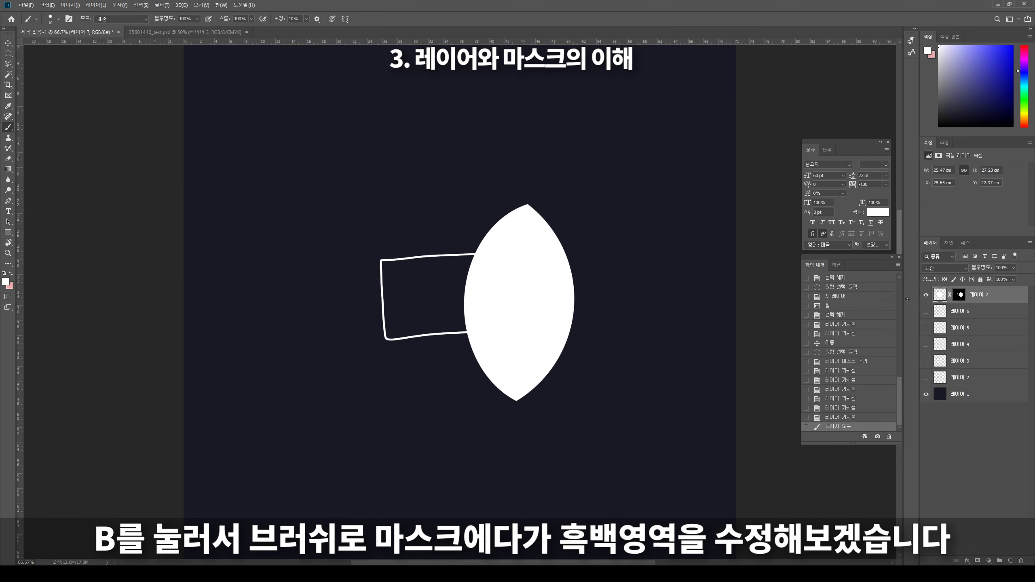
click(960, 295)
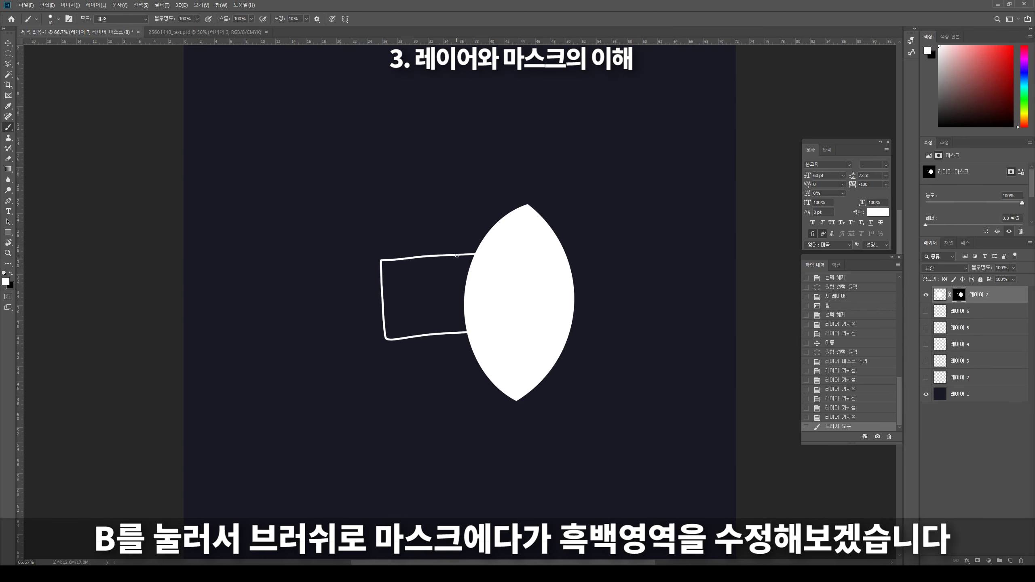
Step: With a larger brush, thicken the rectangle's edges and paint a curved left piece
key(bracketright)
key(bracketright)
key(bracketright)
mouse_move(476, 247)
mouse_down()
mouse_move(384, 335)
mouse_move(356, 252)
mouse_move(368, 241)
mouse_up()
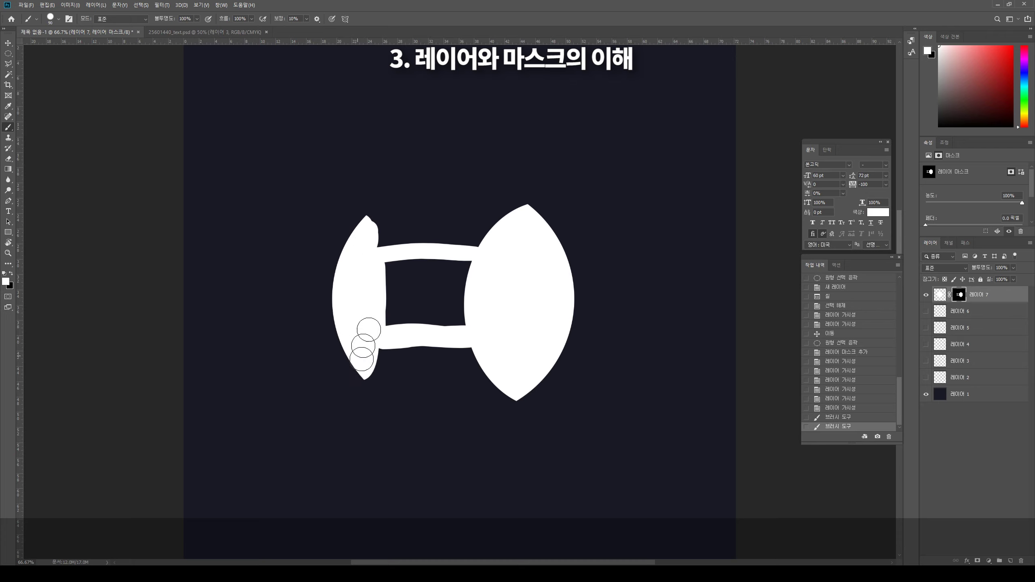
drag(368, 242, 379, 389)
click(926, 295)
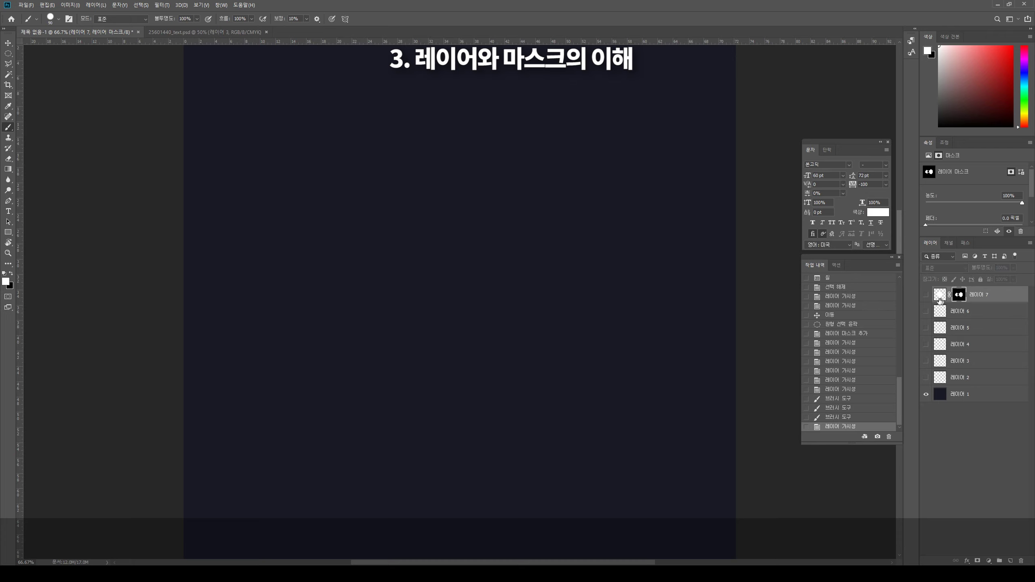
click(939, 296)
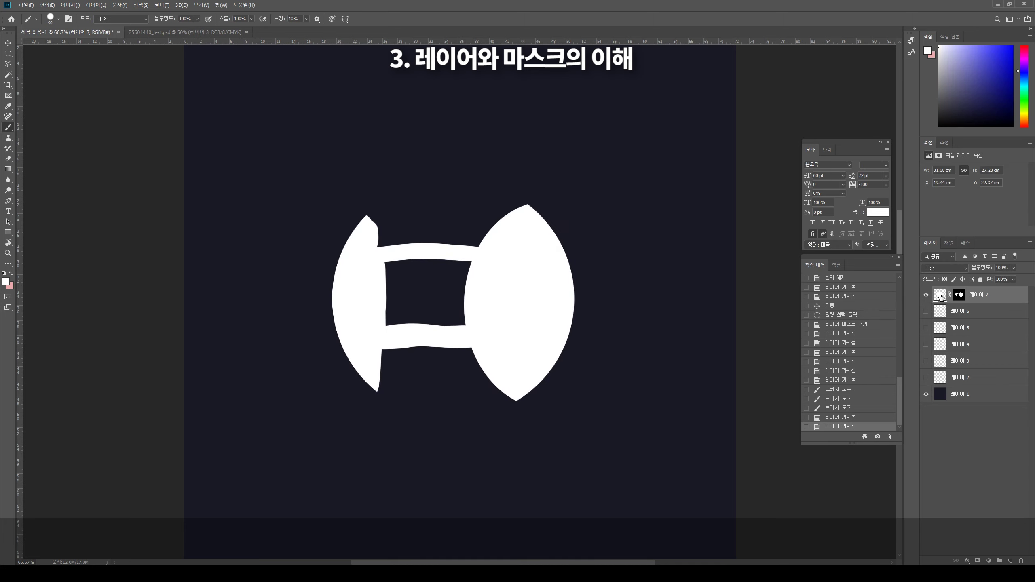
Step: Dismiss the Layer Style dialog and paint more of the mask at the top-left
double_click(940, 297)
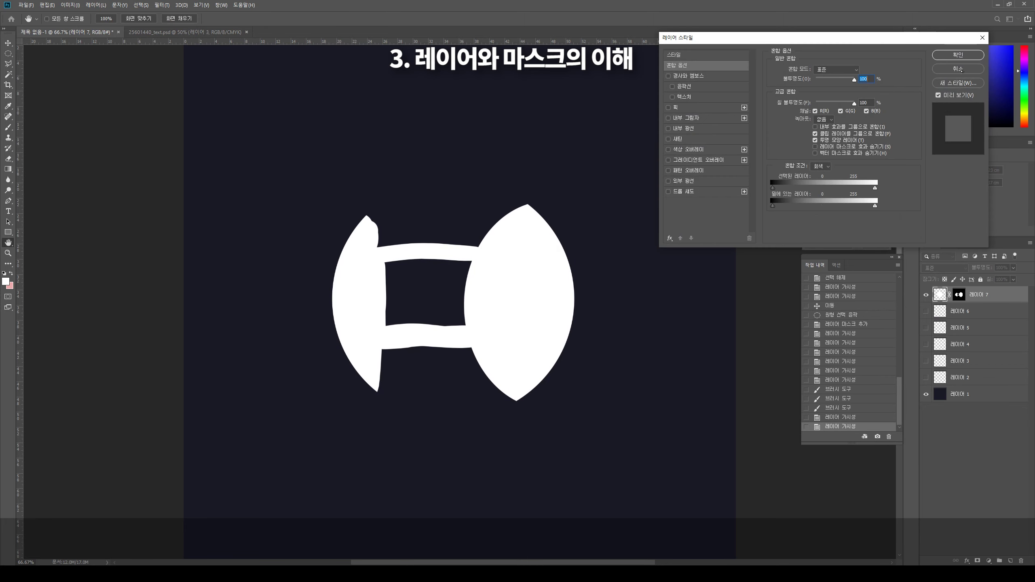
click(958, 69)
click(959, 294)
drag(385, 230, 379, 214)
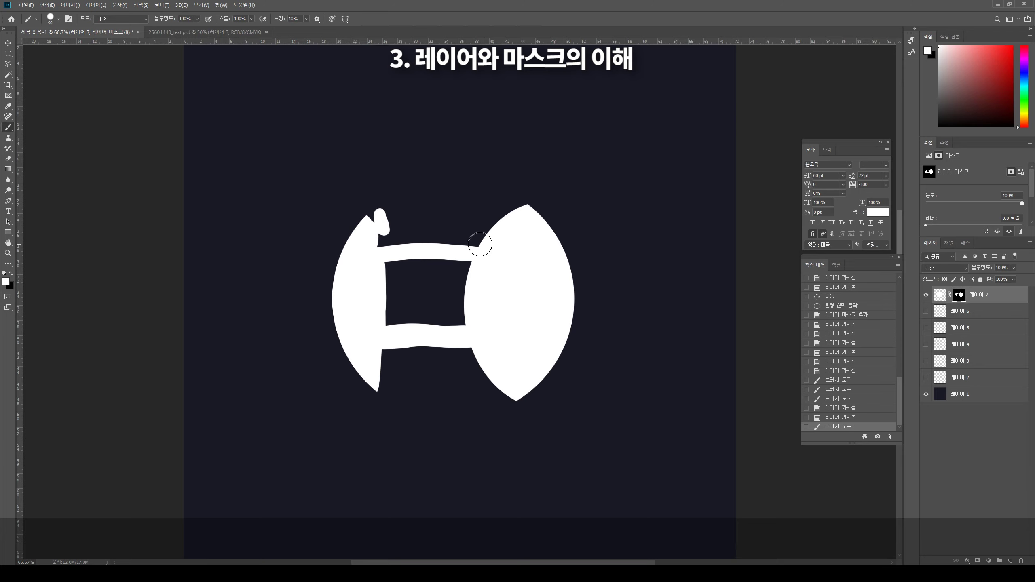
Step: Paint black to remove the top-left blob and lower-left edge, adding a rounded bump
key(x)
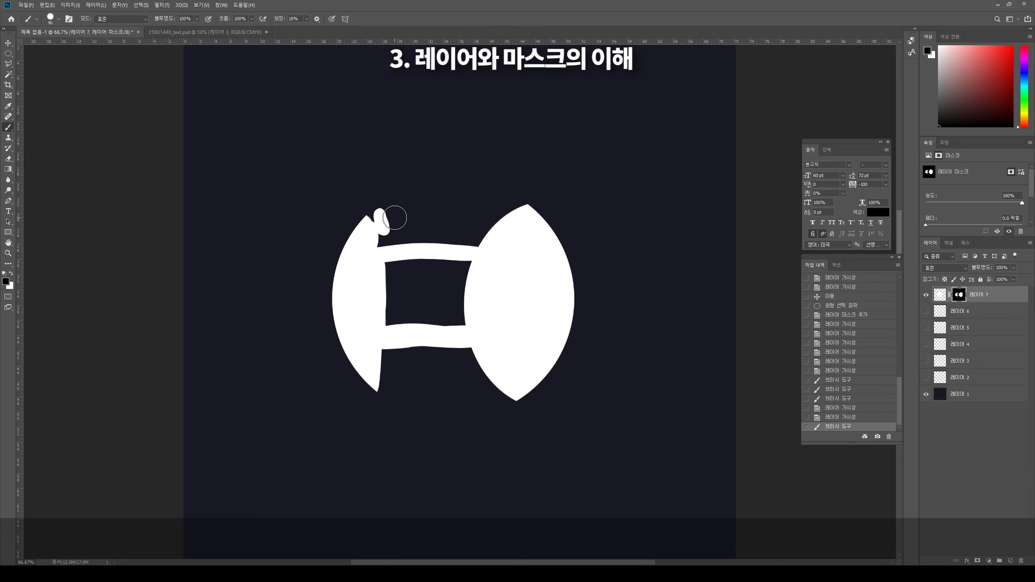
key(x)
key(x)
drag(380, 212, 376, 238)
drag(386, 354, 372, 387)
key(x)
mouse_move(371, 243)
mouse_down()
mouse_move(366, 229)
mouse_move(381, 234)
mouse_up()
key(x)
Step: Show 레이어 7's mask alone in black and white
scroll(529, 323, down, 1)
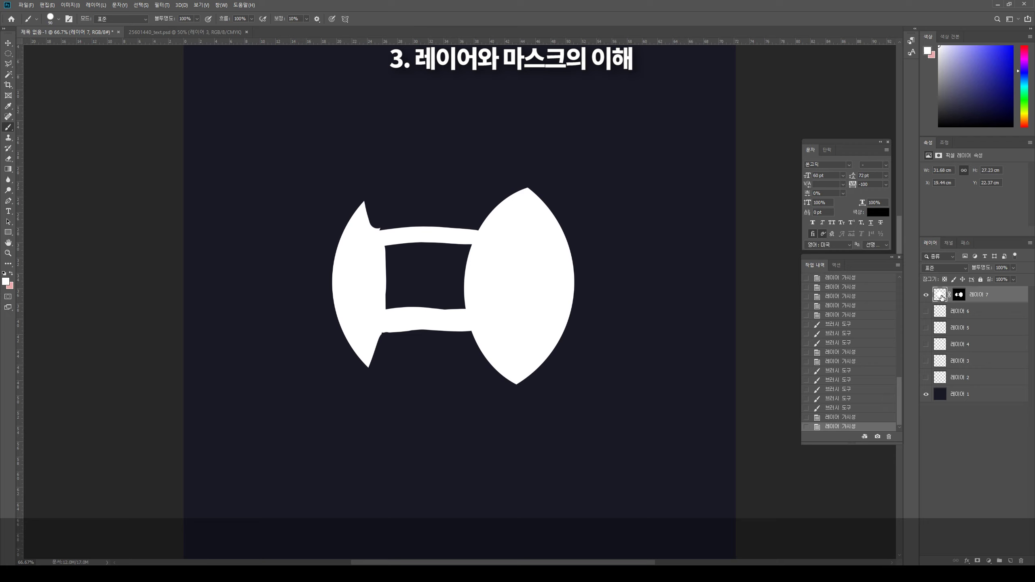
click(959, 295)
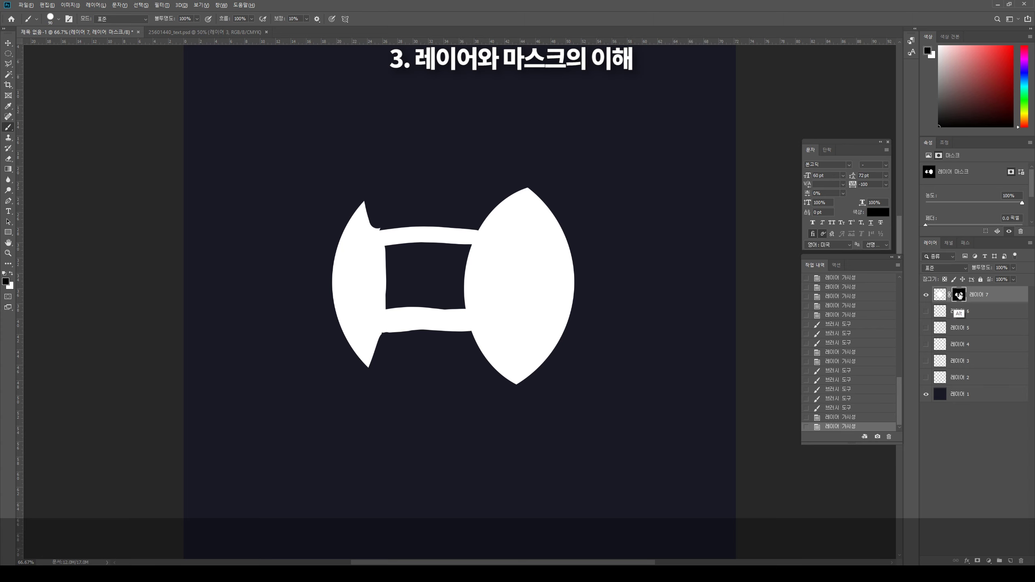
alt+click(959, 296)
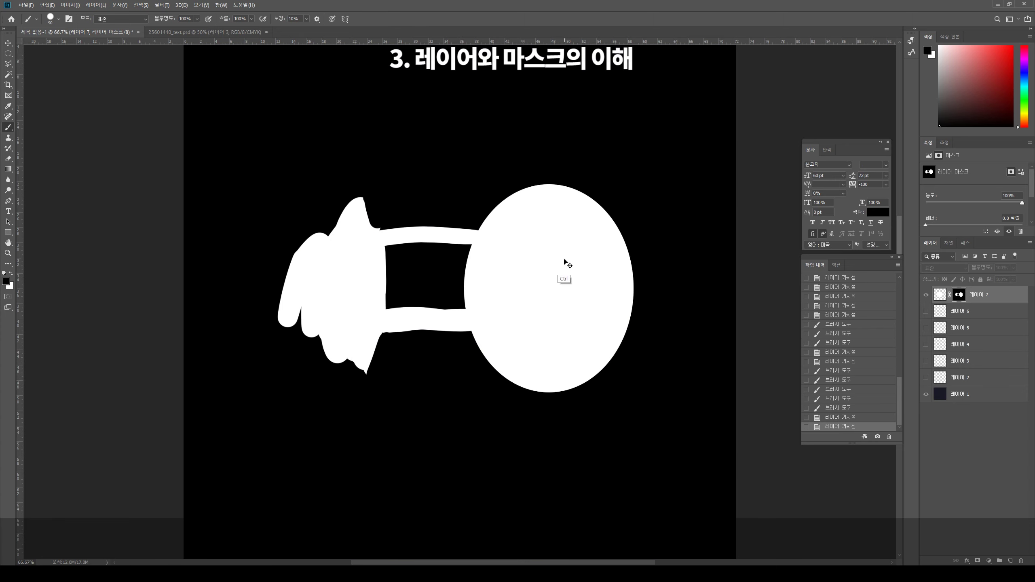
Step: Invert 레이어 7's mask with Ctrl+I, then invert it back to the original
key(ctrl+i)
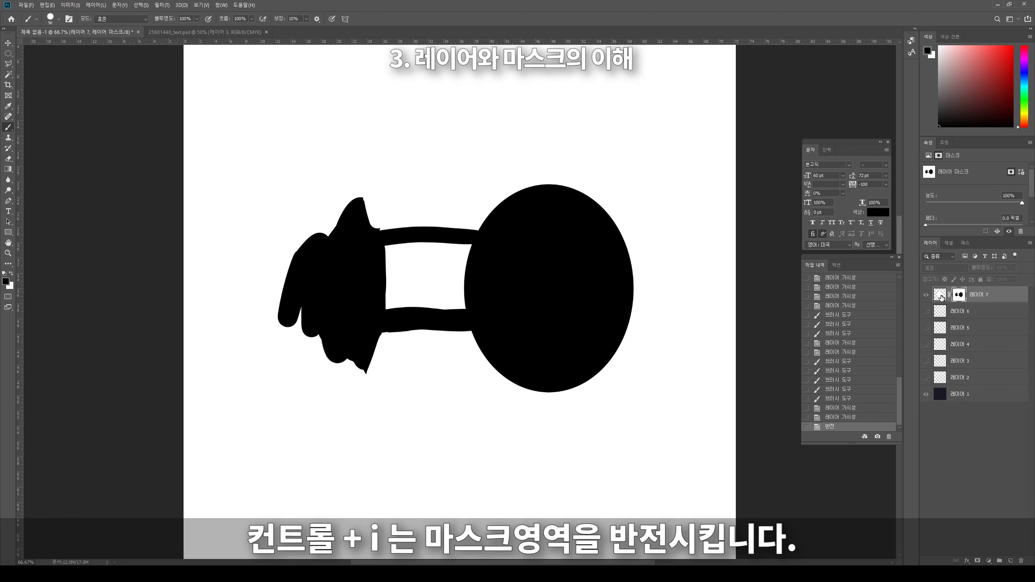
click(934, 297)
scroll(337, 186, down, 1)
click(958, 294)
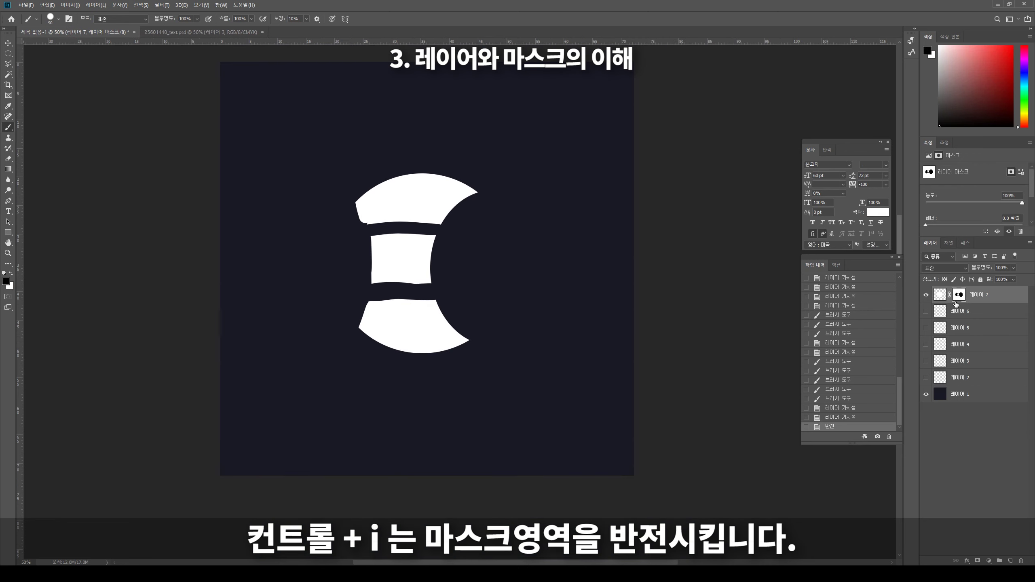
key(ctrl+i)
key(ctrl+i)
key(ctrl+i)
key(ctrl+i)
key(ctrl+i)
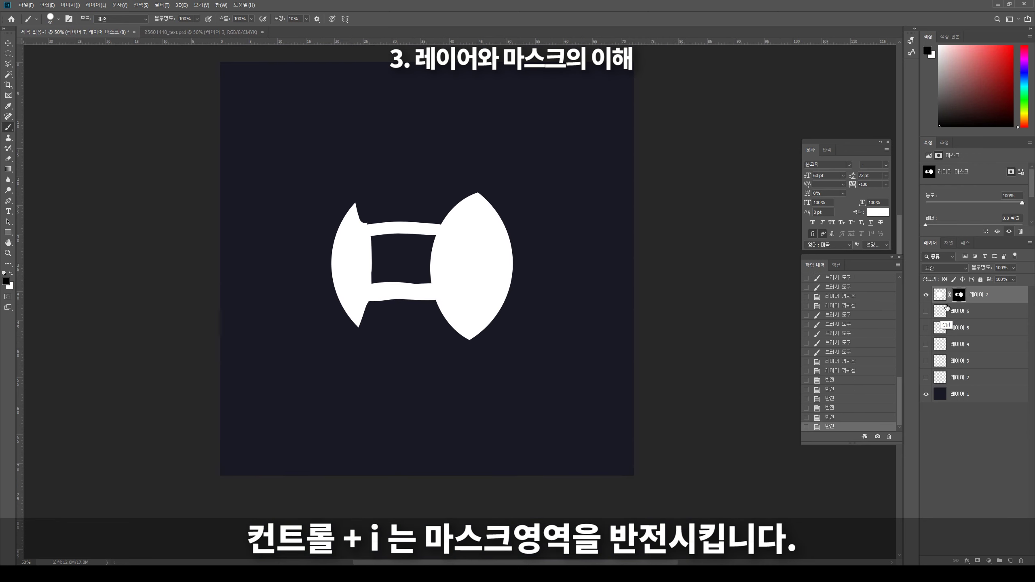
key(ctrl+i)
key(ctrl+i)
key(ctrl+i)
click(939, 294)
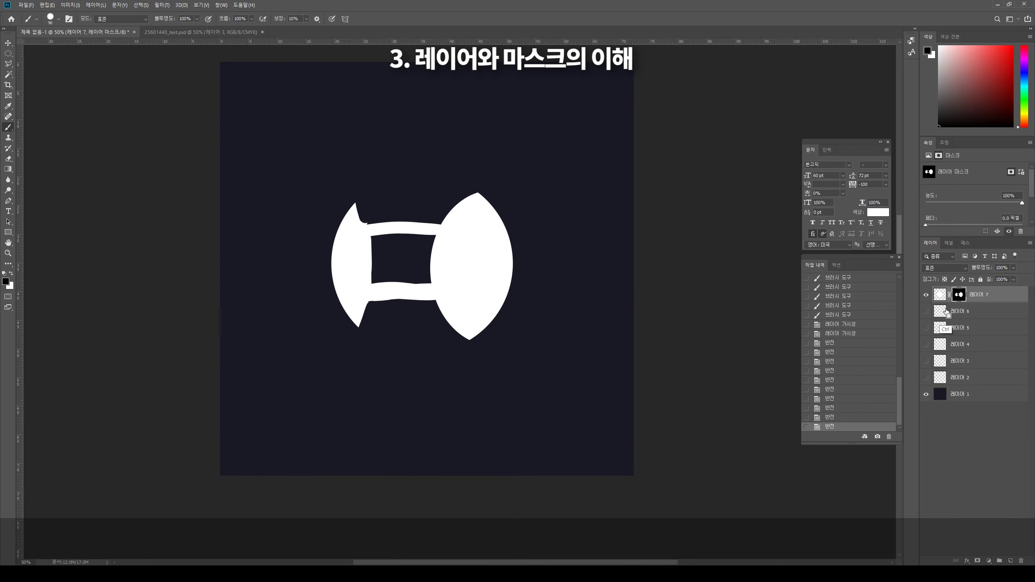
Step: Recentre the artwork and toggle 레이어 7's visibility off and on
scroll(529, 326, up, 1)
mouse_move(595, 358)
mouse_down()
mouse_move(563, 293)
mouse_move(522, 269)
mouse_up()
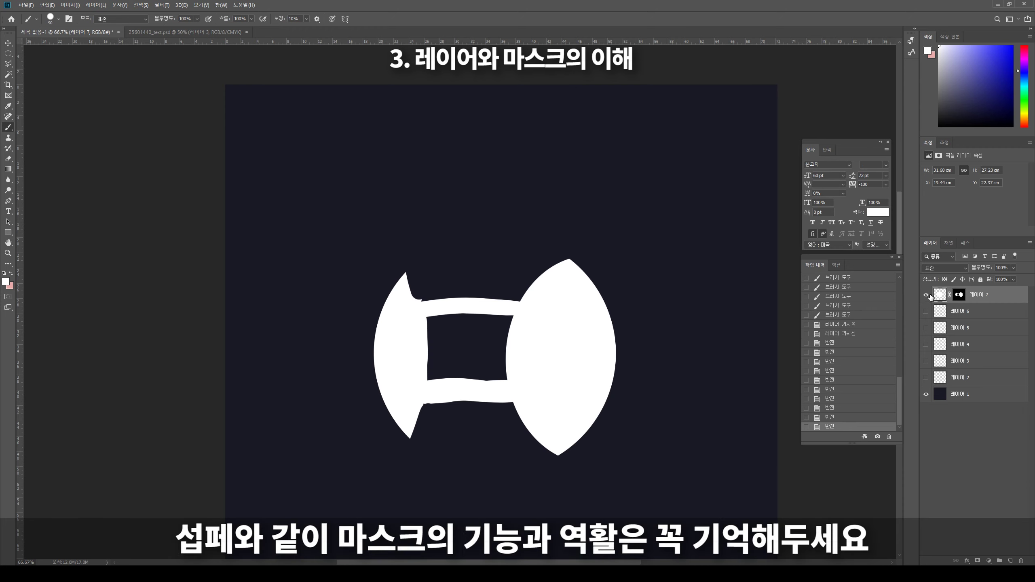
click(926, 295)
scroll(610, 338, down, 2)
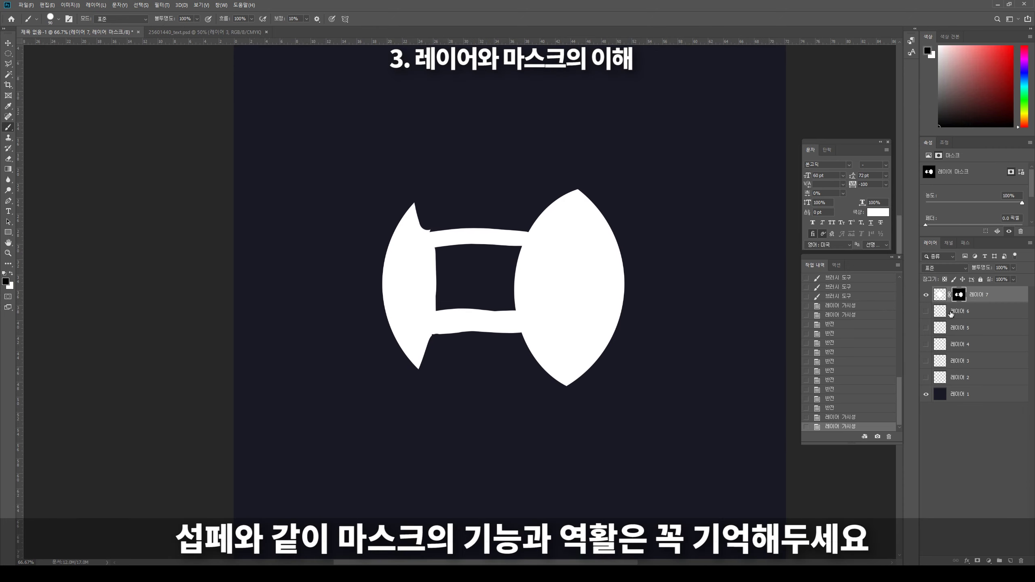
Step: Delete 레이어 7, try circular selections, then clear them and remove the empty layers
key(Delete)
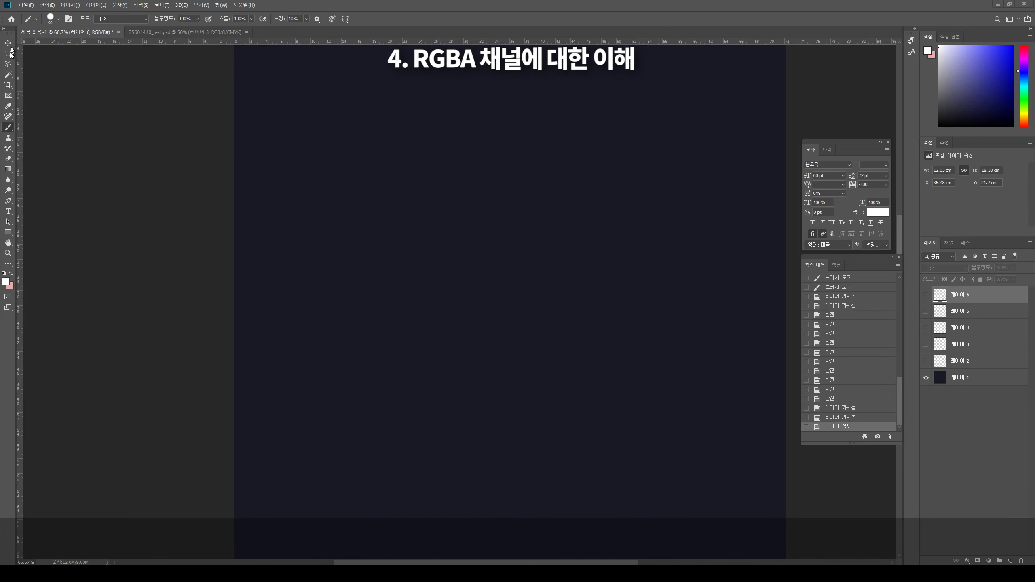
key(m)
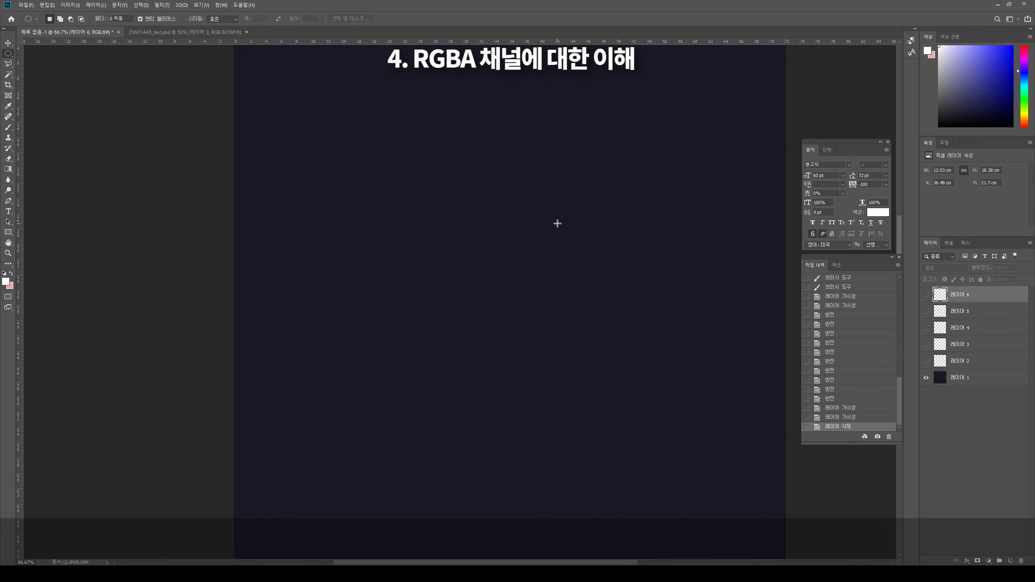
drag(561, 146, 329, 394)
drag(640, 275, 524, 401)
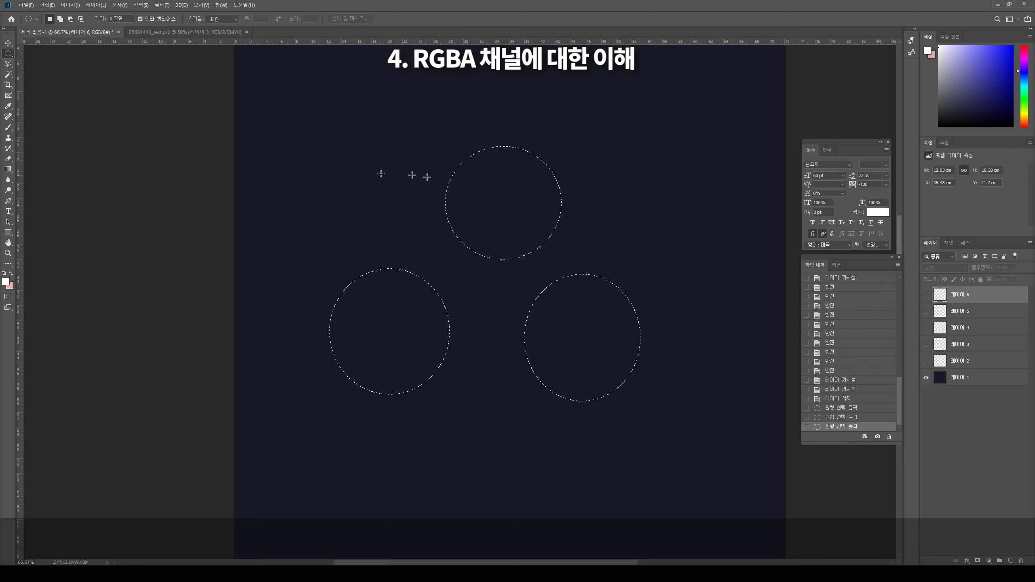
key(ctrl+d)
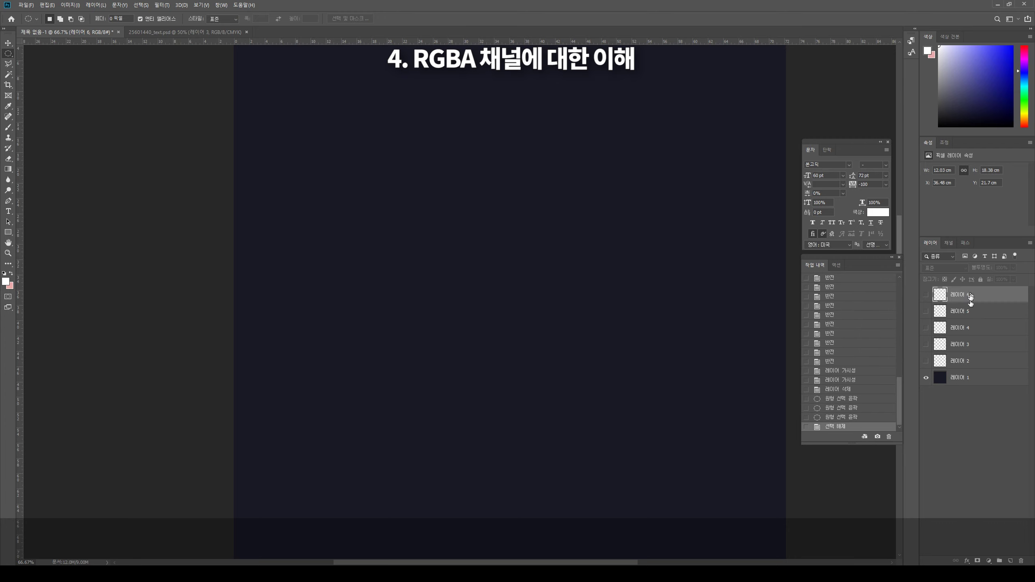
shift+click(966, 359)
key(Delete)
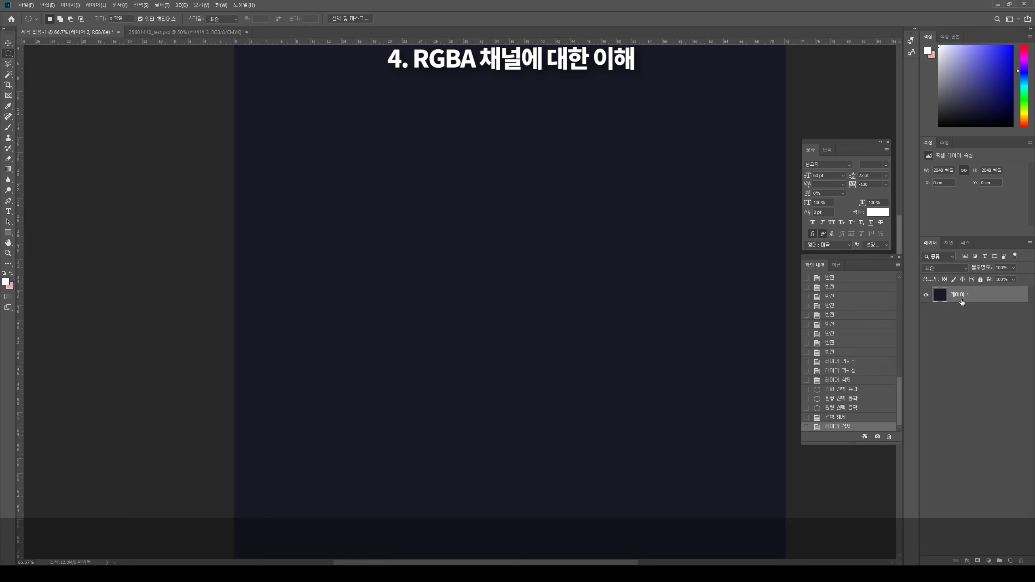
Step: Add new layers and fill a top-centre circle selection with red (ff0000)
key(ctrl+shift+alt+n)
key(ctrl+shift+alt+n)
key(ctrl+shift+alt+n)
click(960, 327)
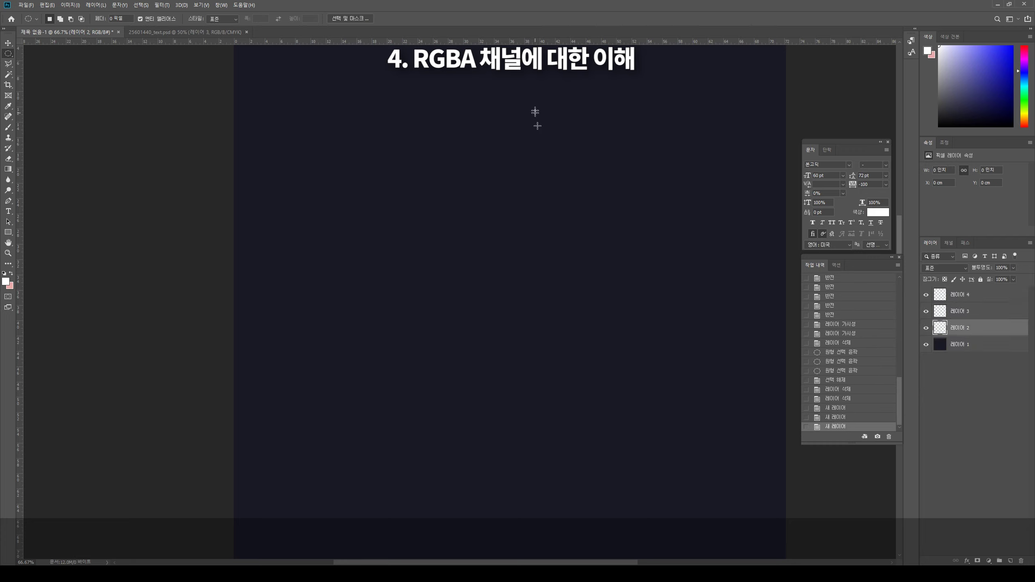
drag(540, 120, 390, 280)
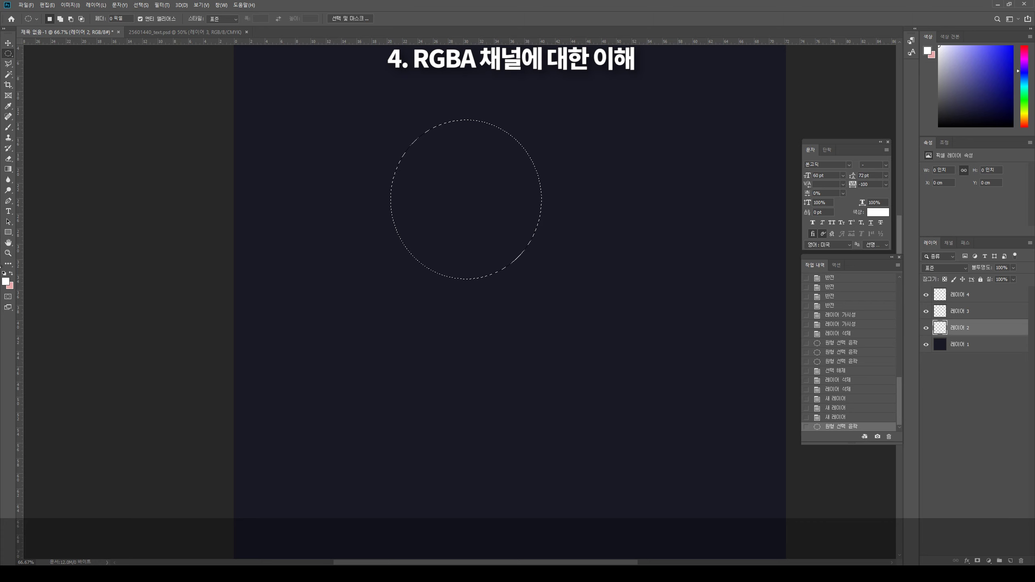
click(6, 281)
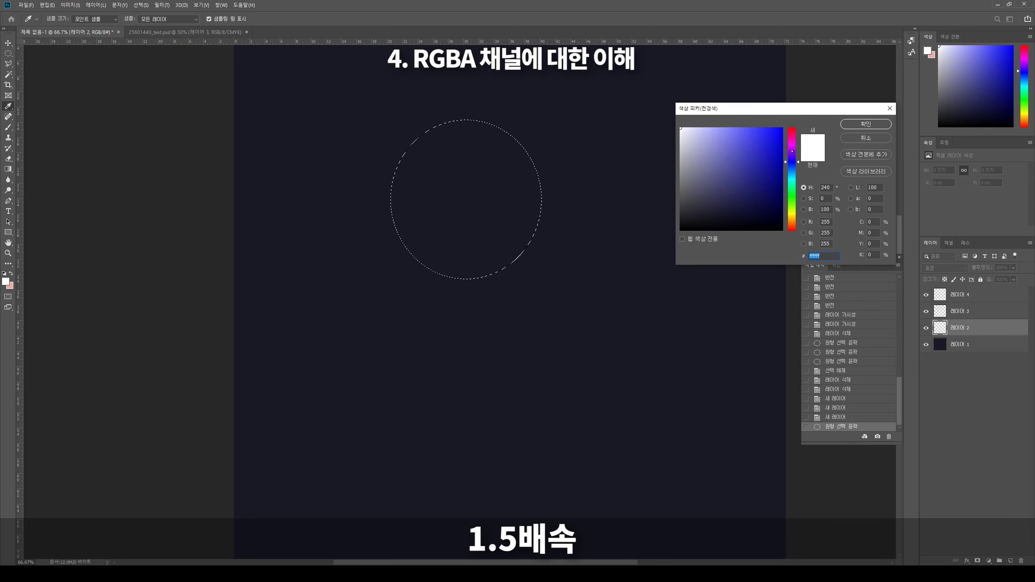
text(ff0000)
key(Return)
key(alt+BackSpace)
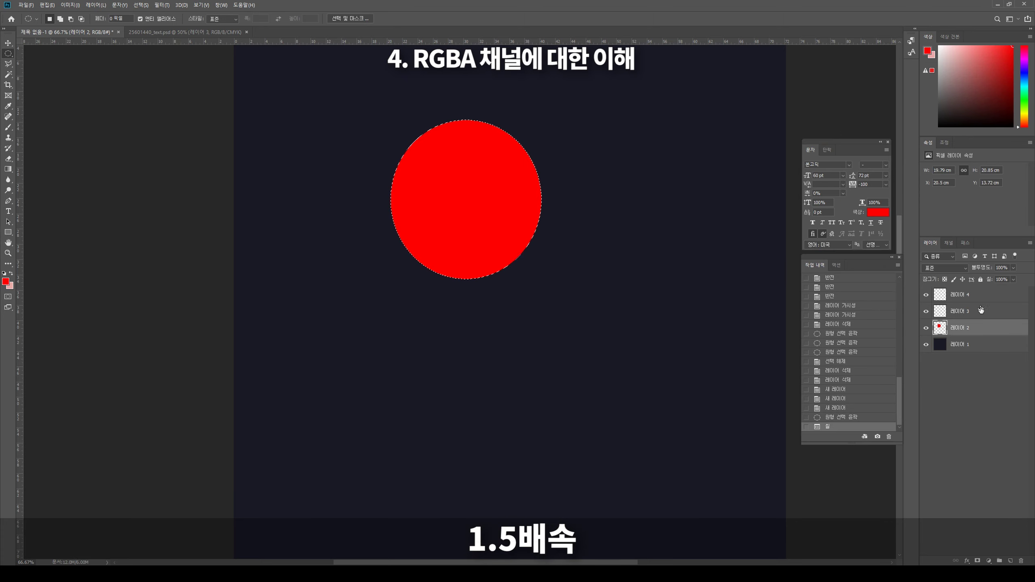
Step: Fill the same circle selection with blue on 레이어 3
click(959, 311)
click(648, 300)
key(ctrl+z)
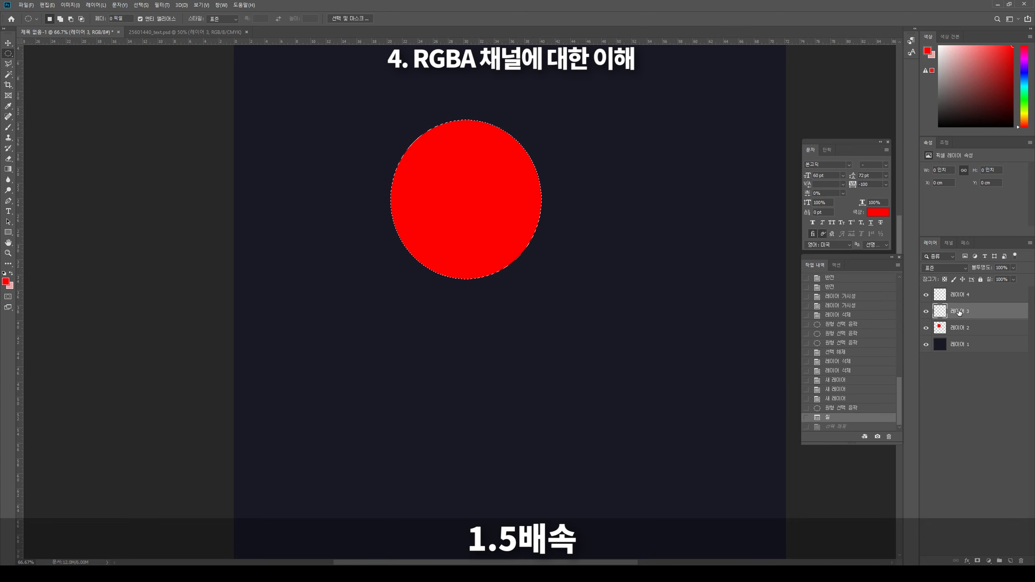
click(877, 212)
click(791, 163)
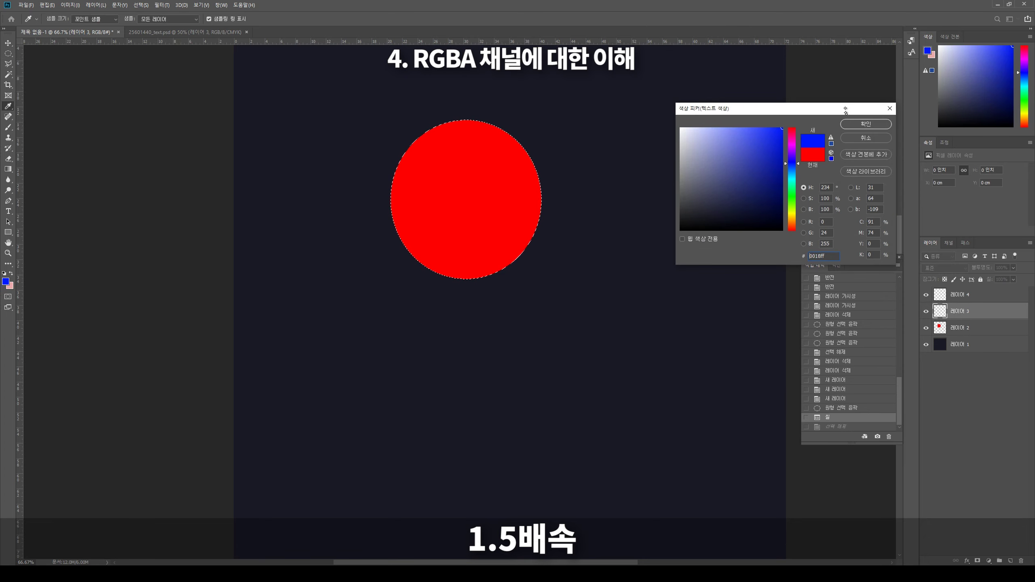
click(851, 124)
key(alt+BackSpace)
Step: Fill the circle selection with green on 레이어 4 and deselect
click(962, 299)
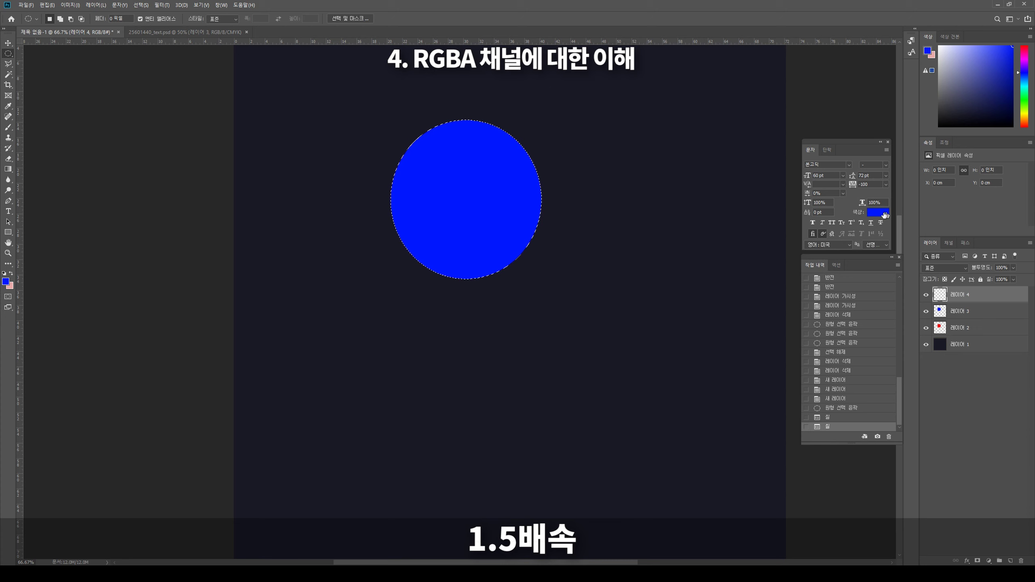
click(878, 211)
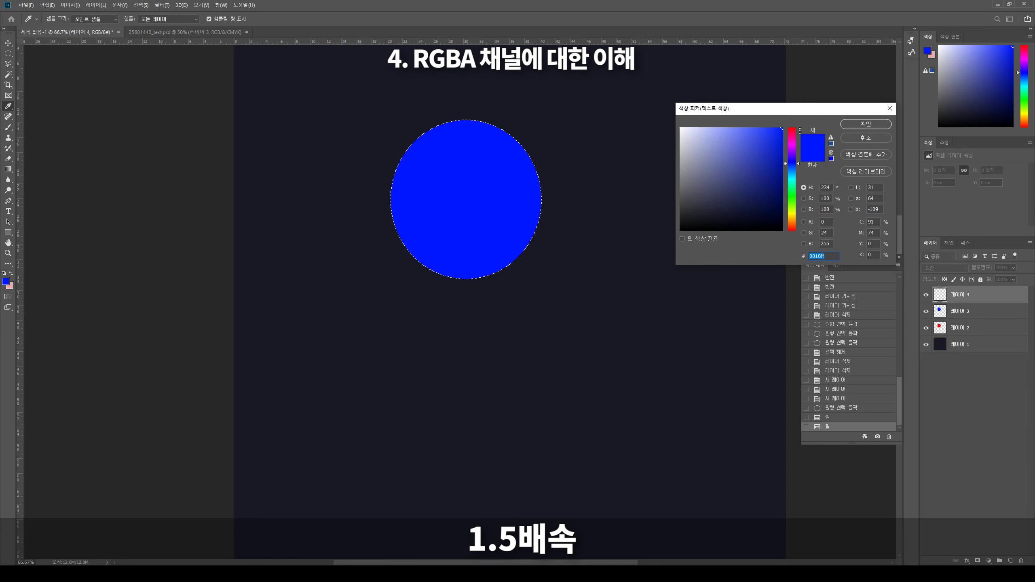
click(791, 194)
click(865, 124)
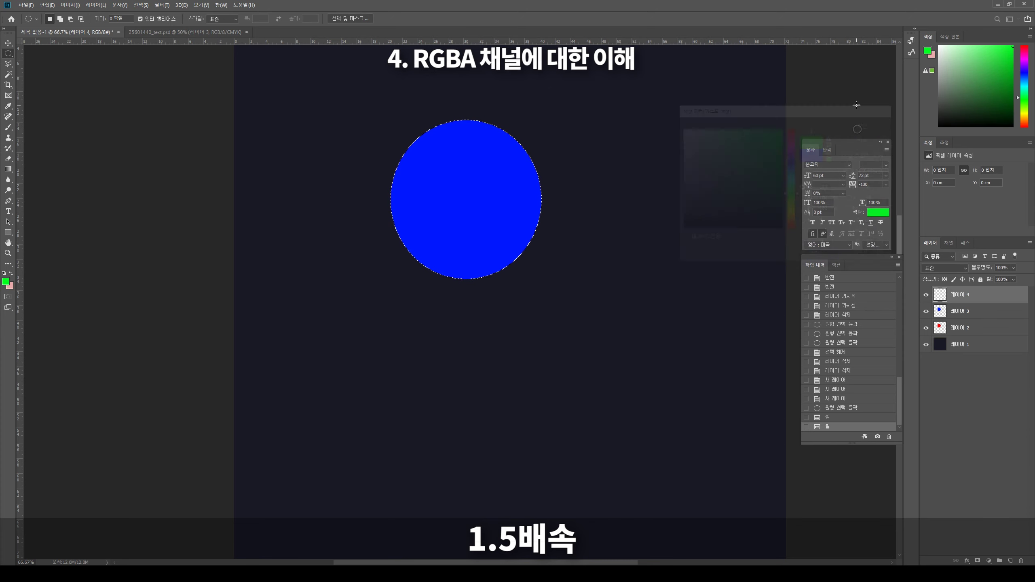
key(alt+BackSpace)
key(ctrl+d)
Step: Move the green circle to the lower left and the blue circle to the lower right
key(v)
drag(468, 220, 365, 400)
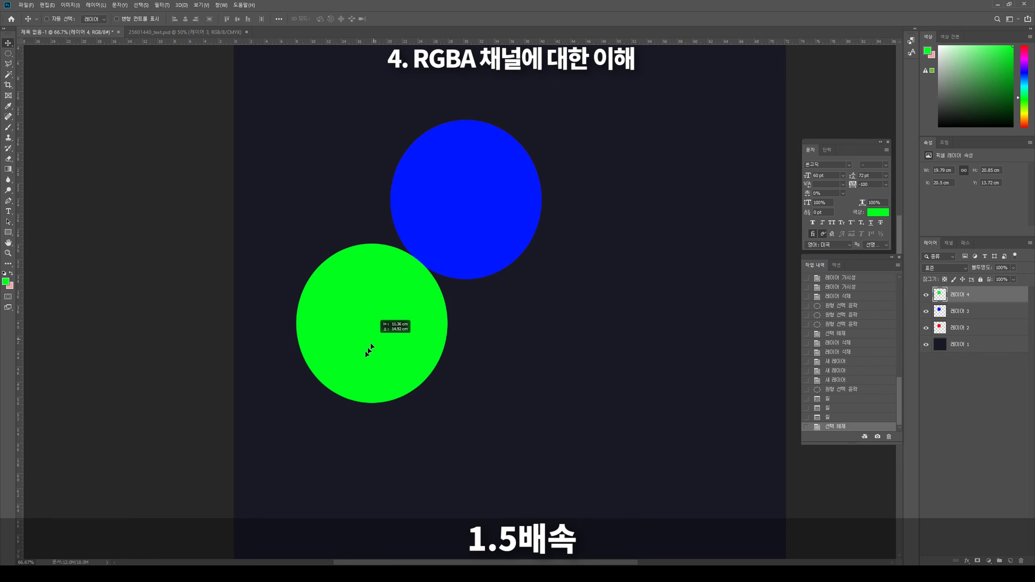
click(959, 312)
drag(469, 238, 586, 404)
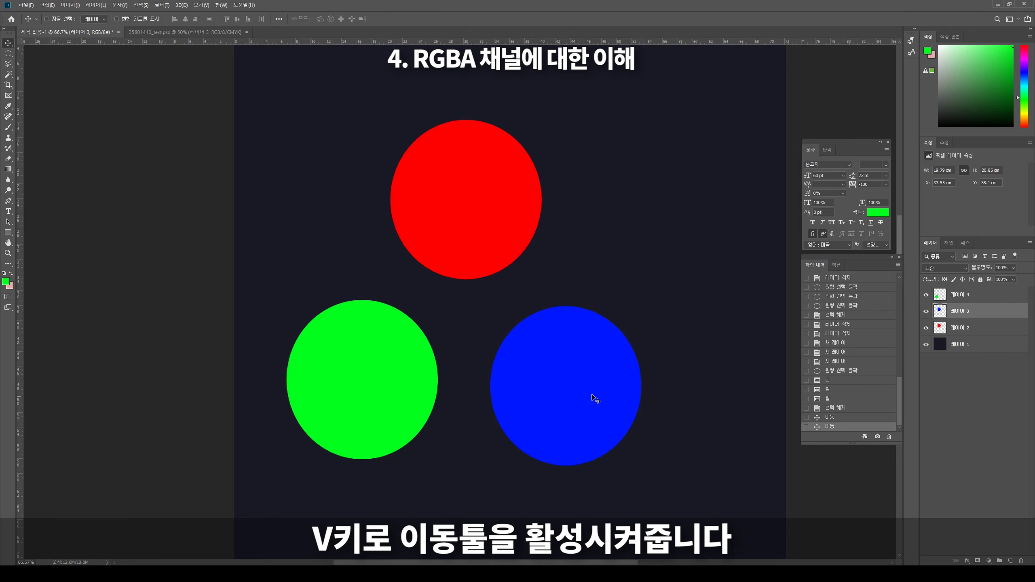
Step: View the blue, red and green channels individually, then return to the RGB composite
click(959, 294)
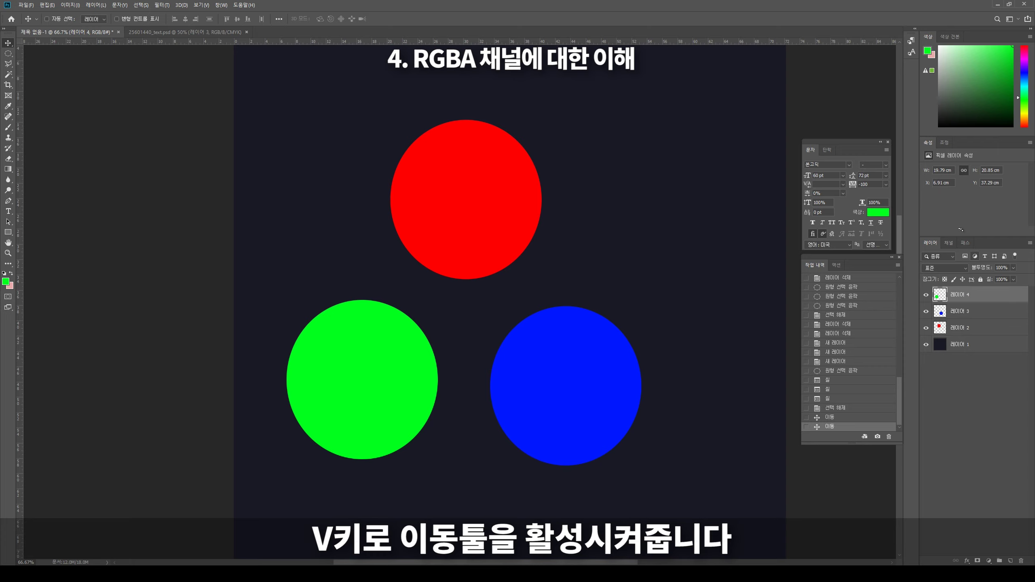
click(948, 243)
click(955, 272)
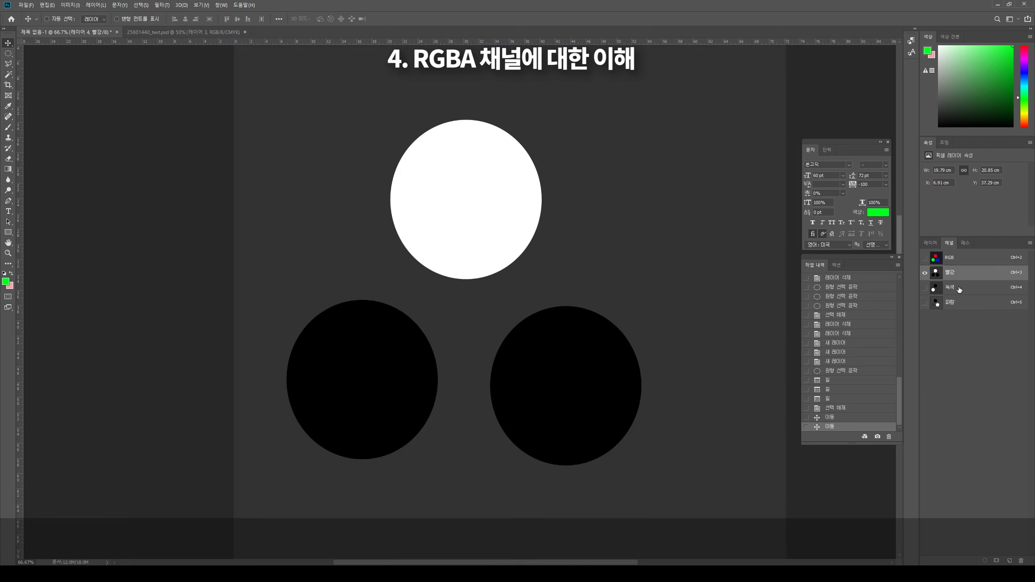
click(960, 303)
click(959, 277)
click(959, 288)
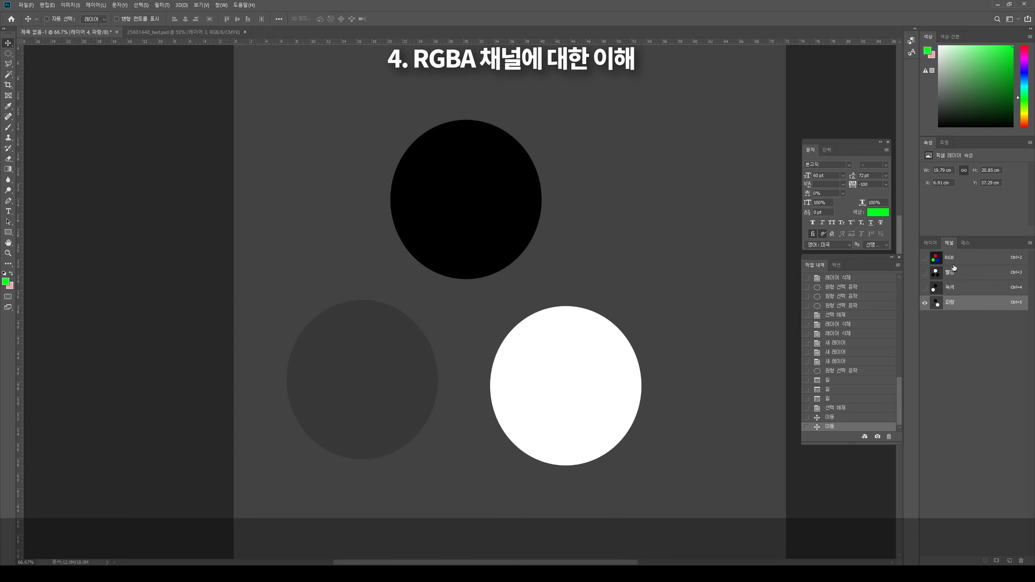
click(937, 257)
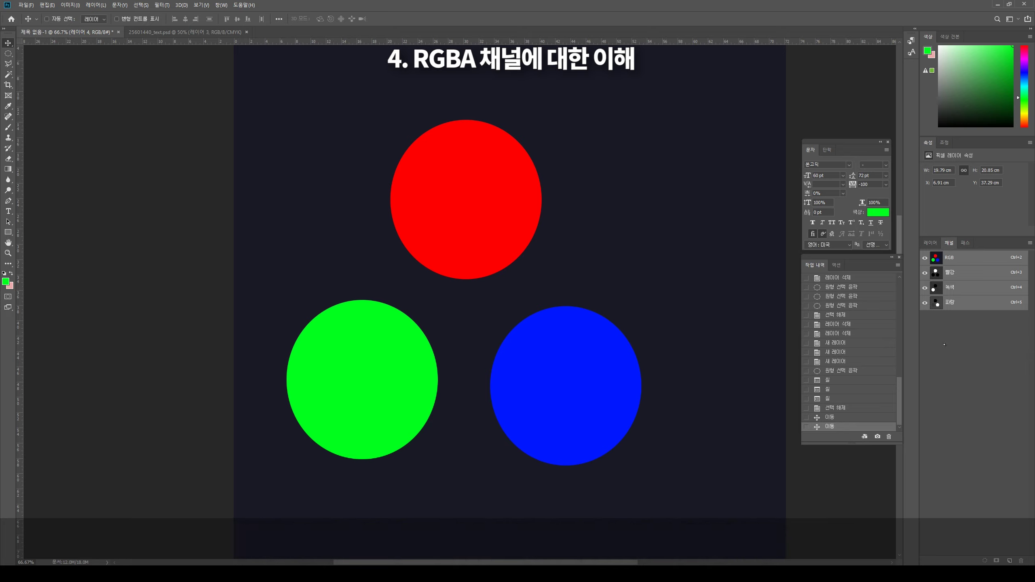
Step: Add a new empty alpha channel, 알파 1
right_click(945, 332)
click(947, 318)
right_click(948, 317)
click(948, 319)
click(1009, 561)
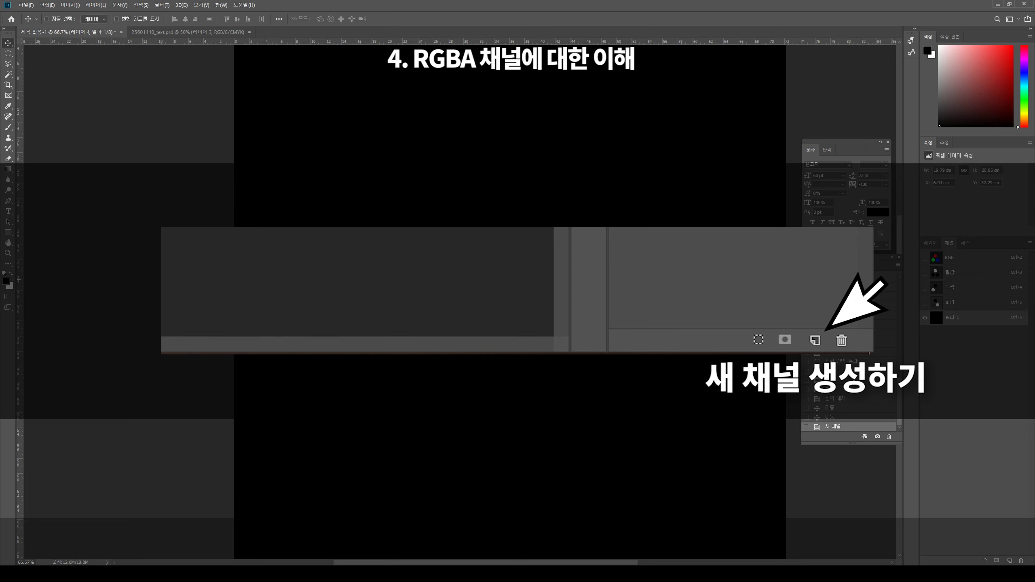
Step: Paint two white horizontal brush strokes into 알파 1, upper and lower
key(x)
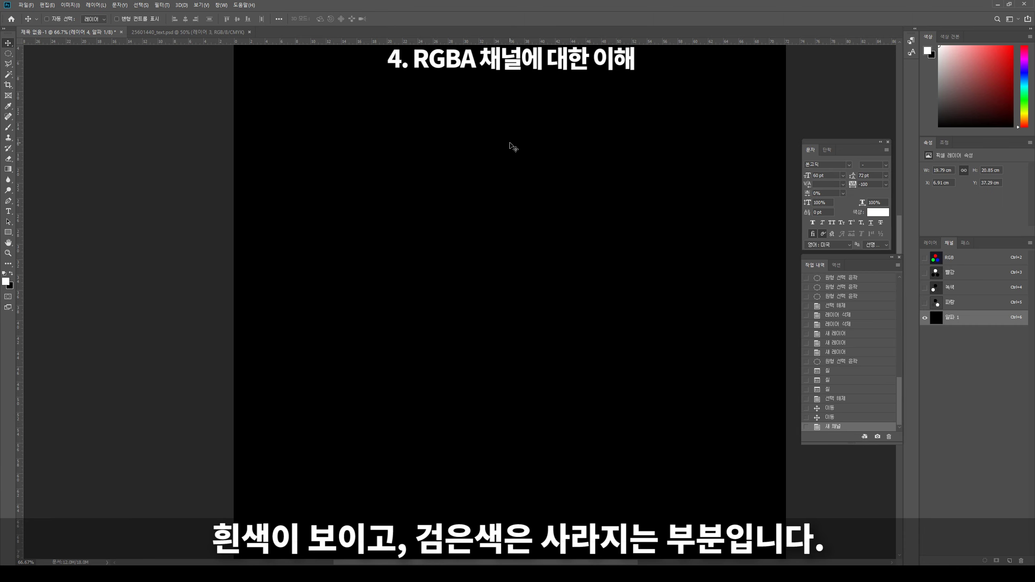
key(b)
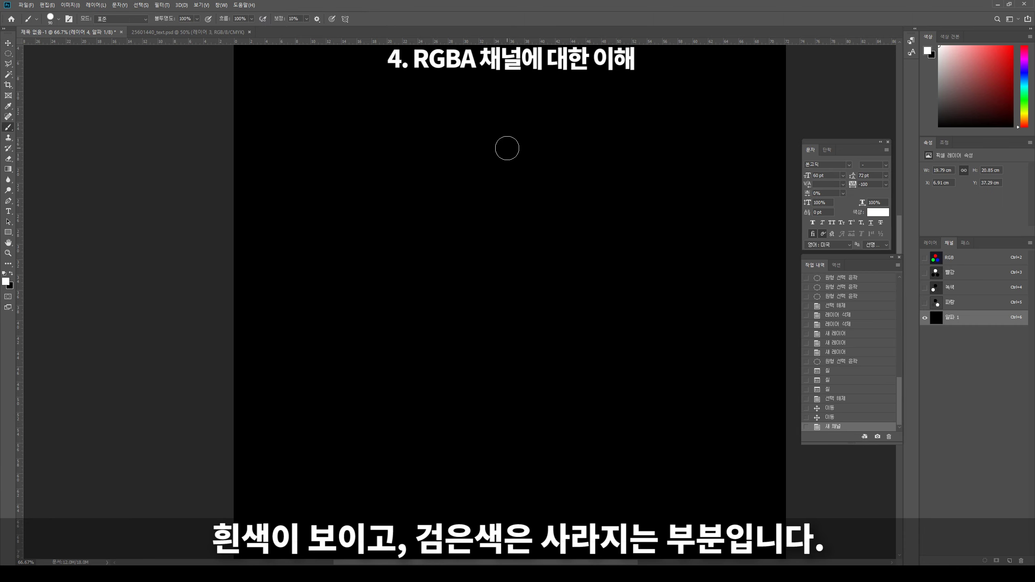
drag(381, 153, 619, 138)
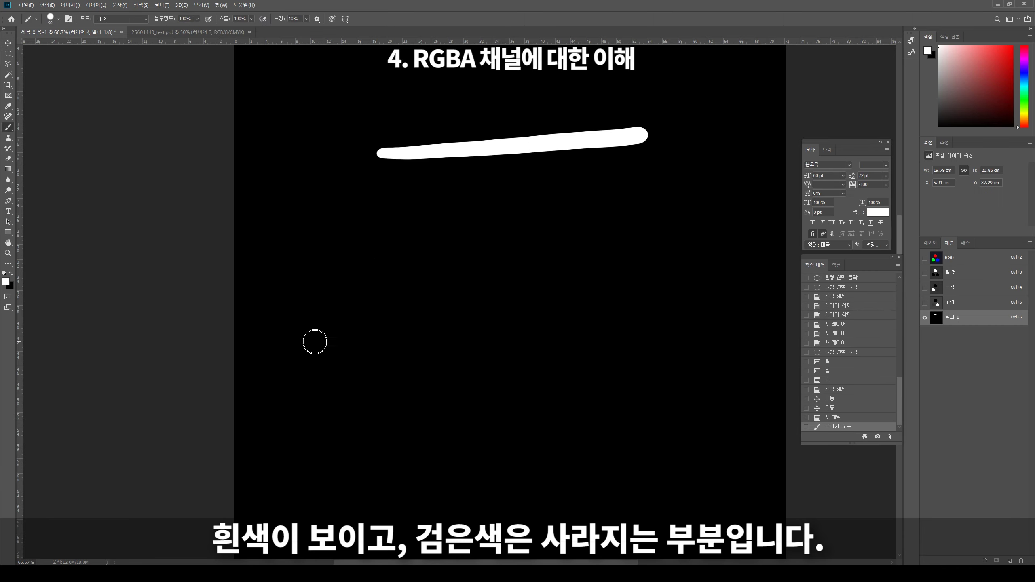
drag(300, 358, 700, 332)
Step: Show 알파 1 as a red overlay above the coloured circles
click(931, 243)
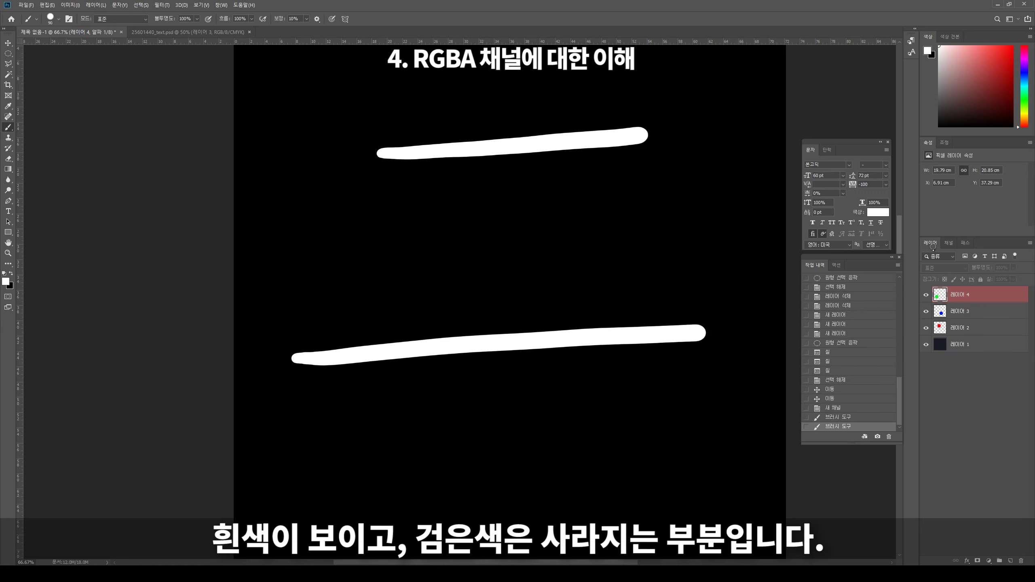
click(926, 295)
click(948, 242)
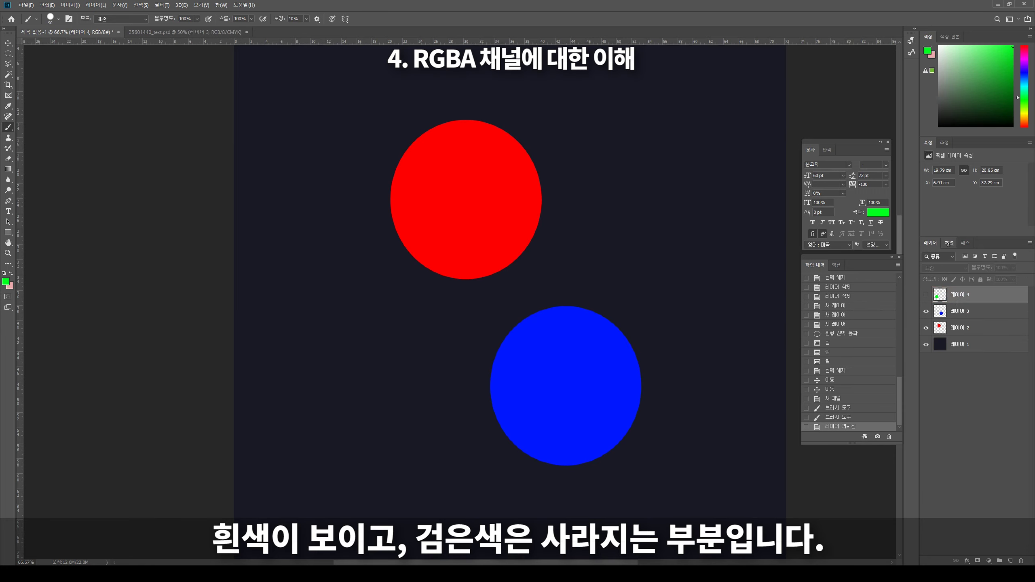
click(924, 317)
click(930, 243)
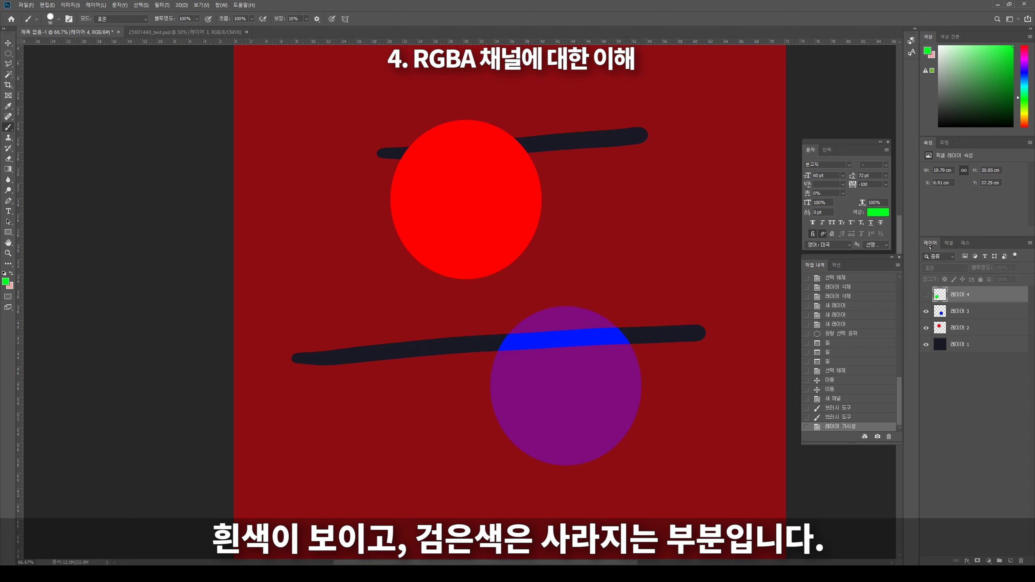
click(925, 295)
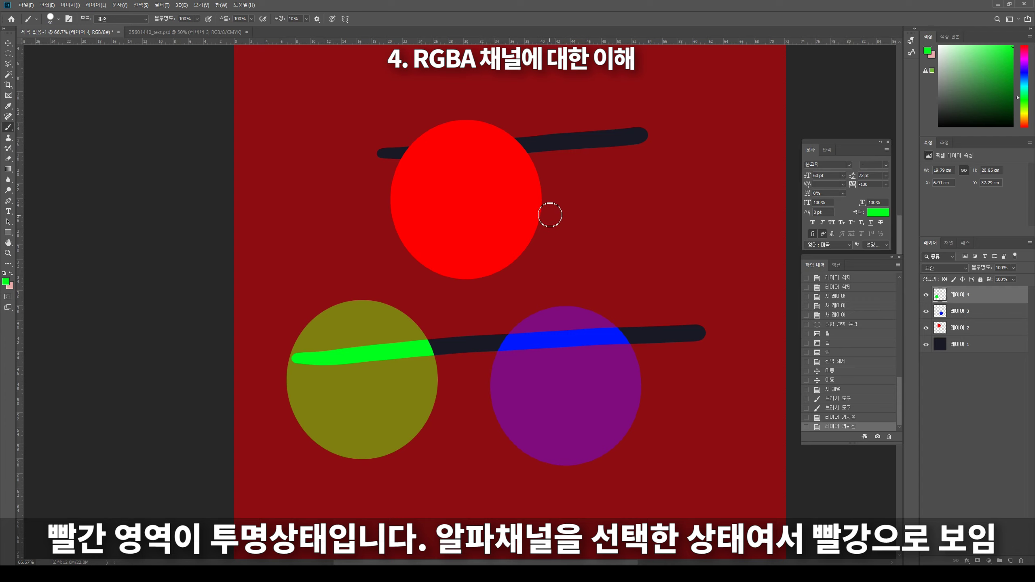
click(948, 244)
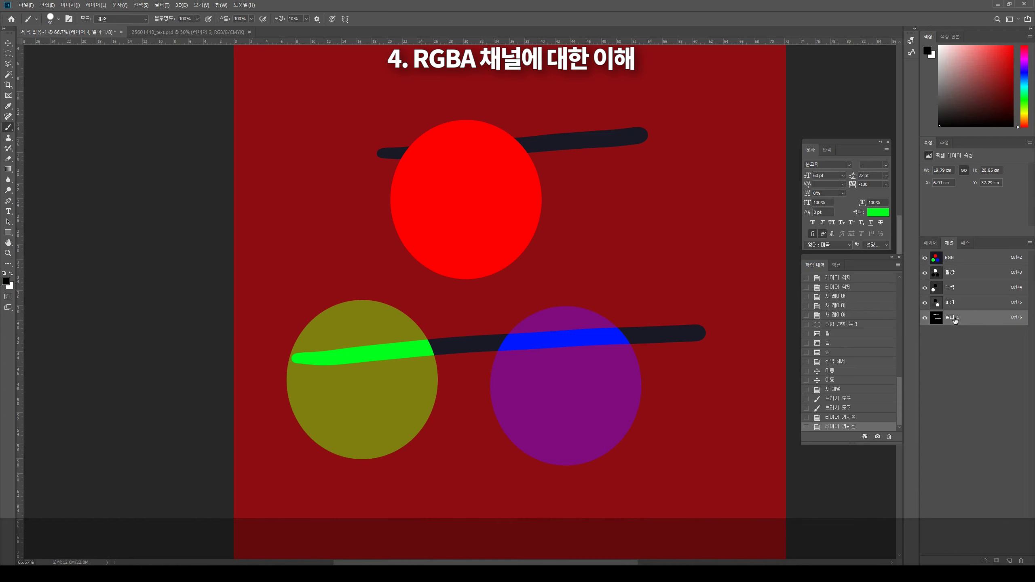
Step: View 알파 1 alone, then the red and green channels in grayscale
click(953, 318)
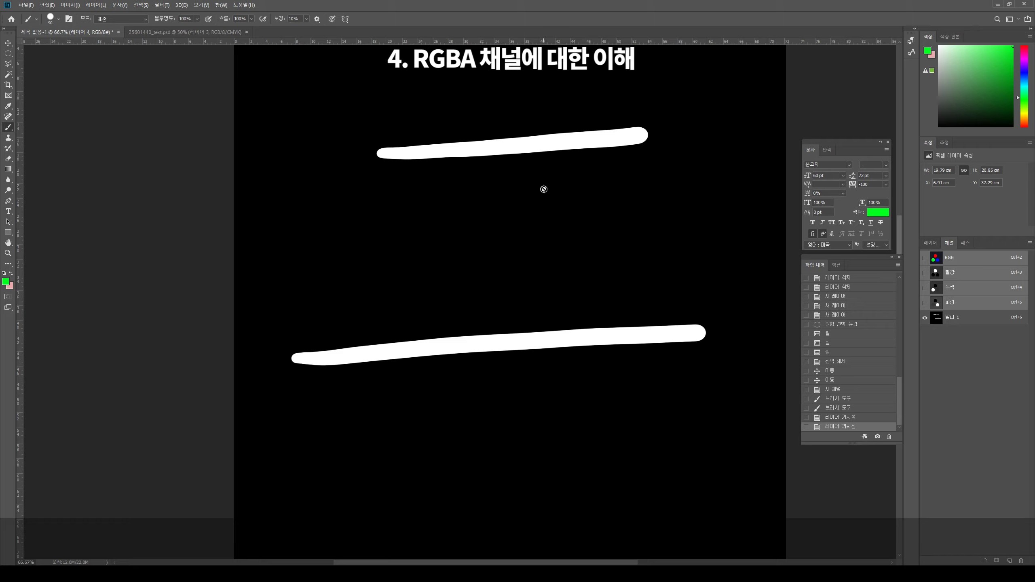
click(957, 274)
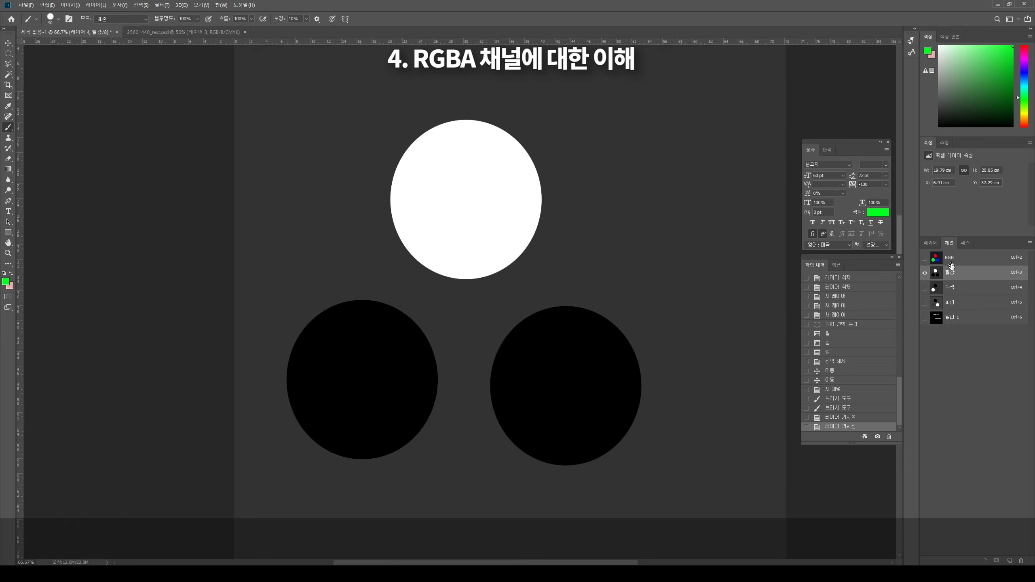
click(949, 300)
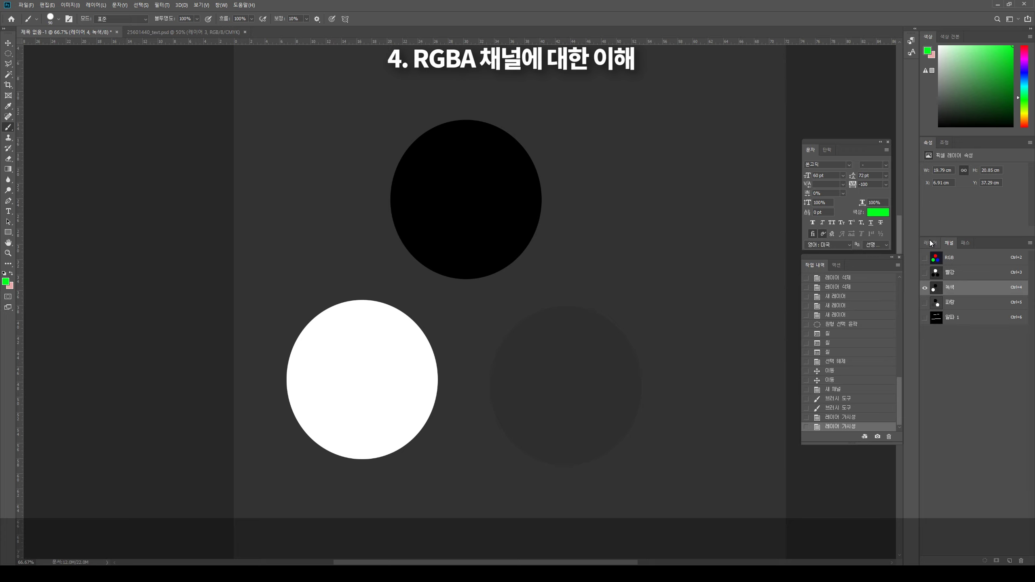
click(930, 243)
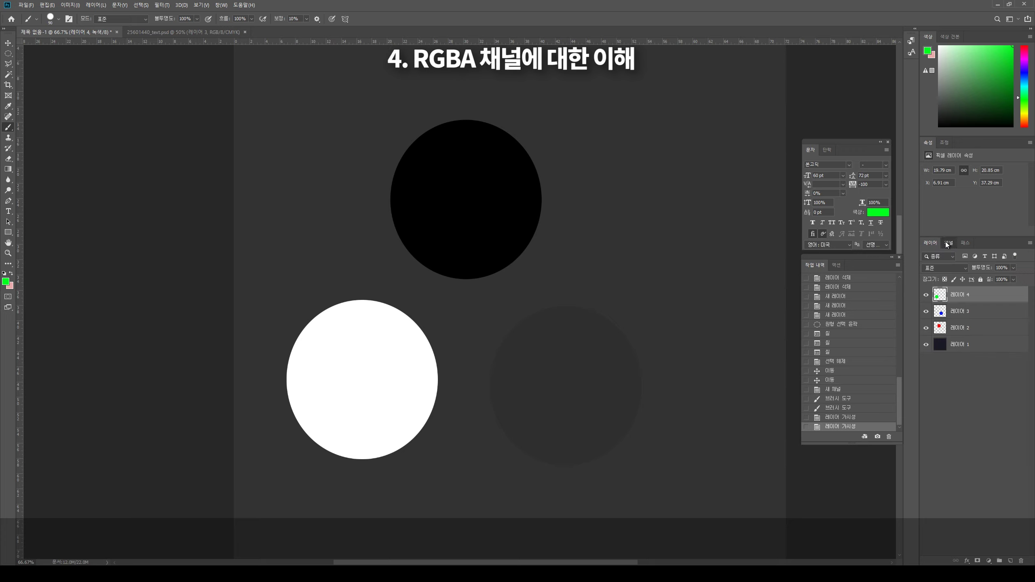
click(946, 243)
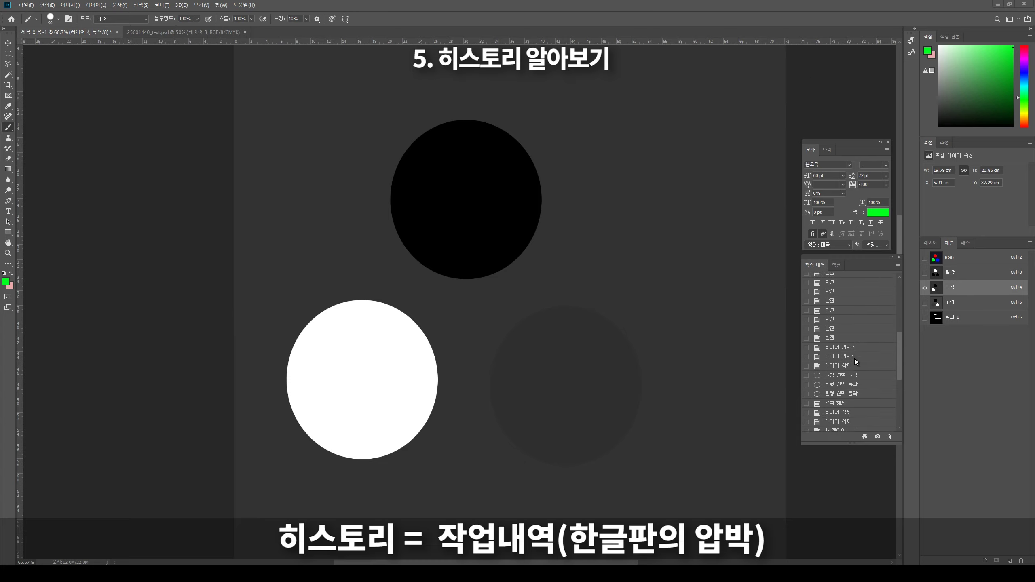
Step: Step back through History past the visibility changes to the earlier deselect state
scroll(857, 366, up, 10)
scroll(856, 365, down, 5)
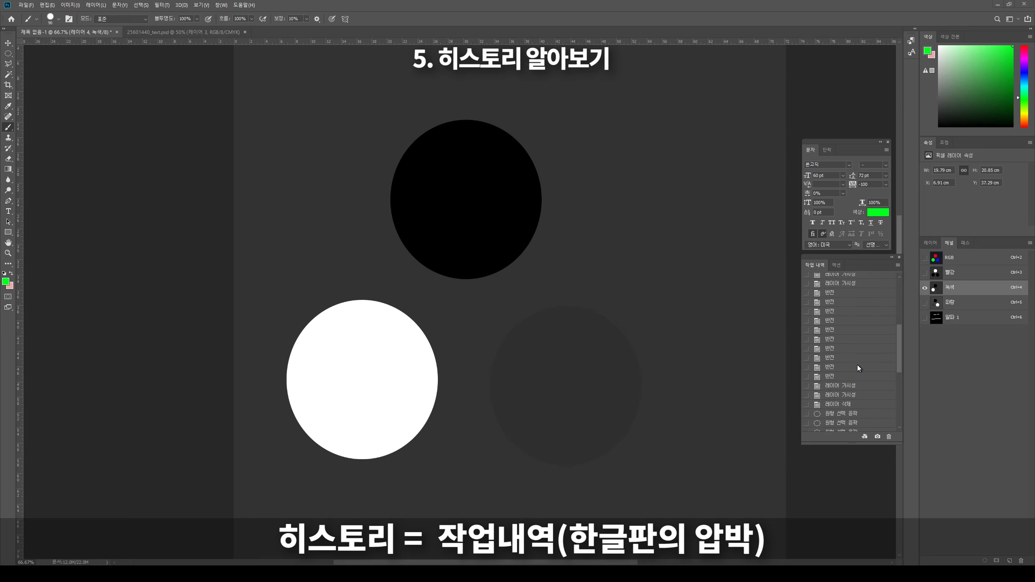
scroll(857, 365, down, 5)
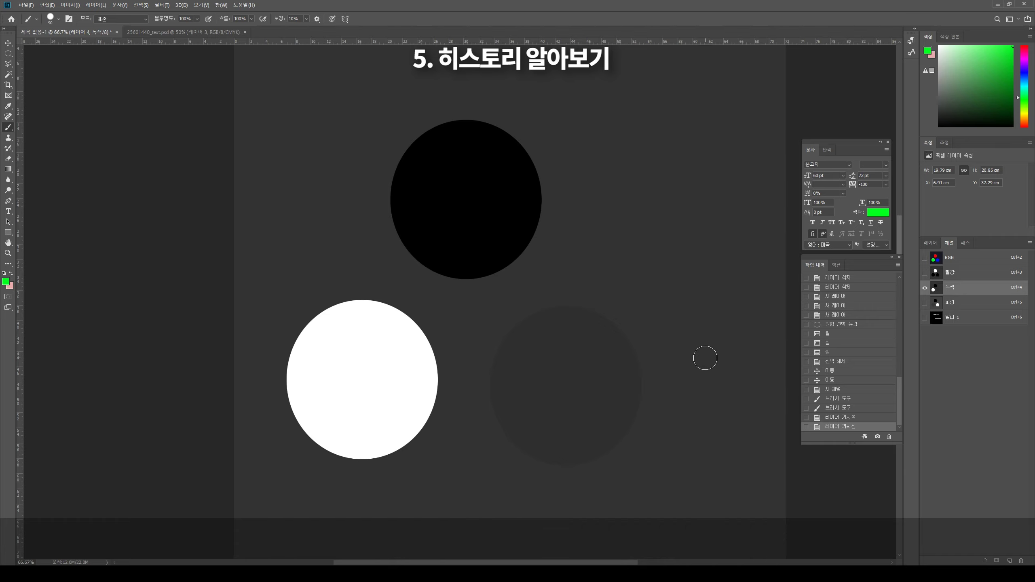
key(ctrl+z)
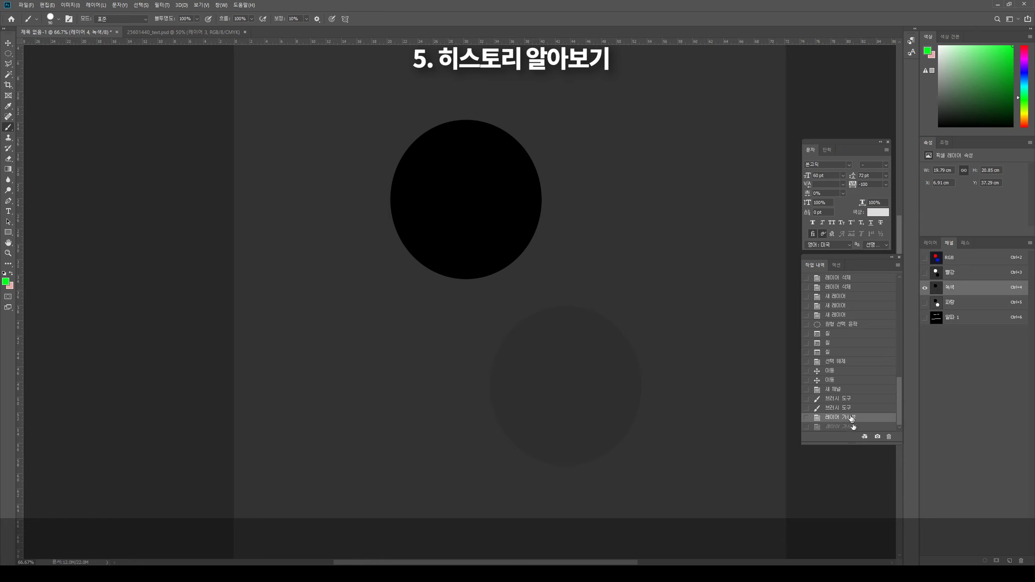
key(ctrl+z)
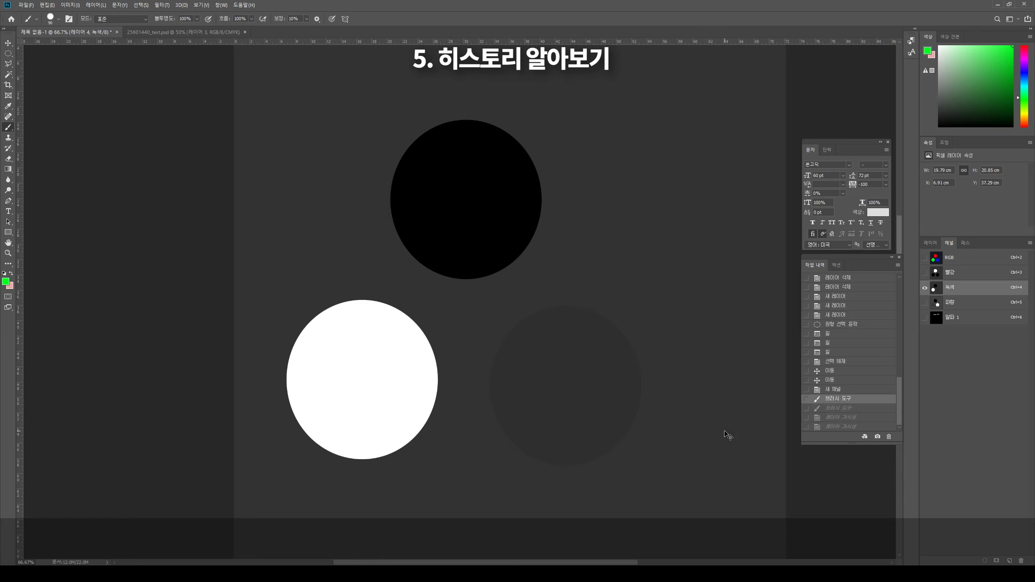
click(799, 362)
Step: Undo further, removing the white fill and newest layer, to the layer-deletion state
key(ctrl+z)
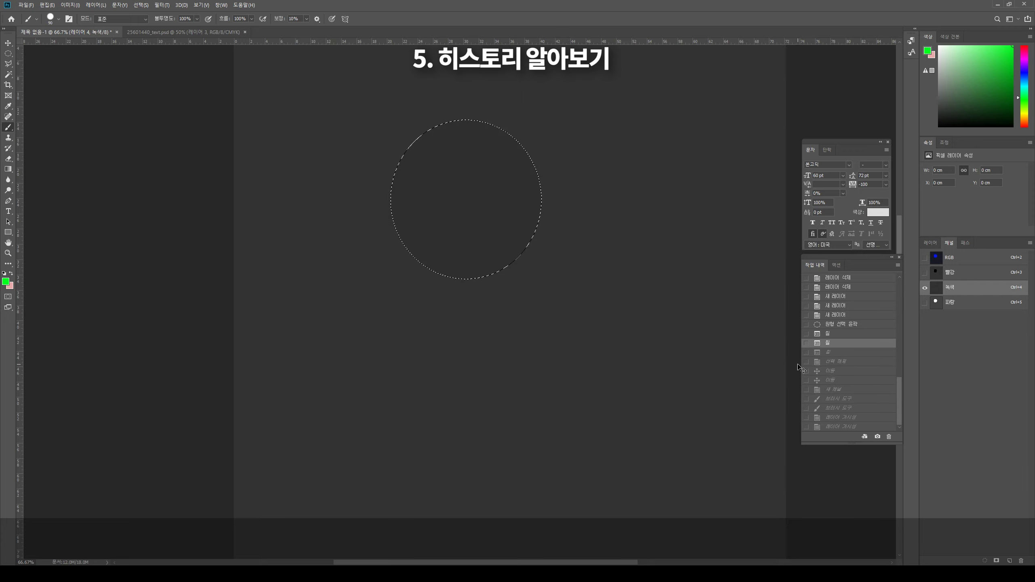
key(ctrl+z)
key(ctrl+z)
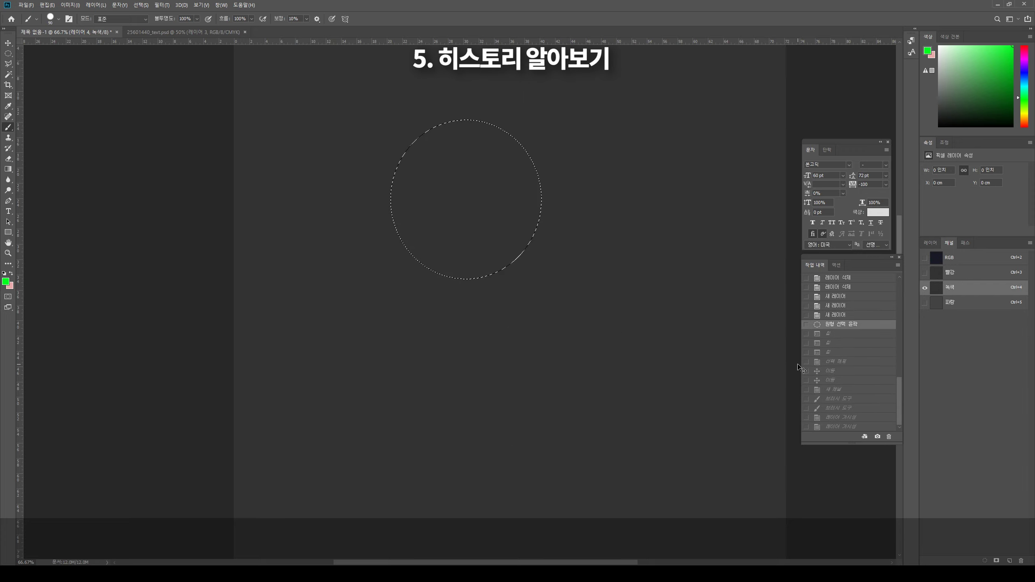
key(ctrl+z)
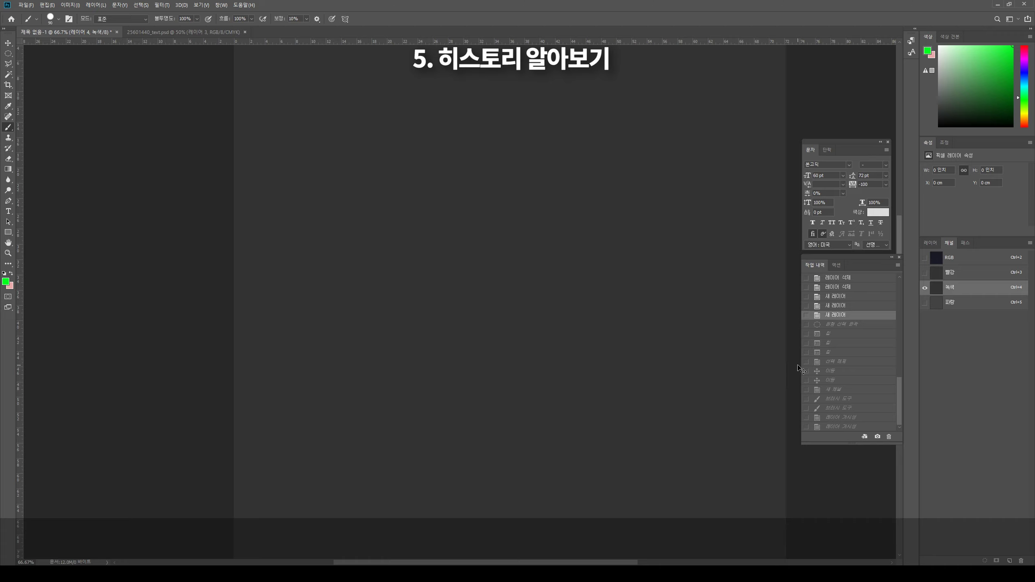
key(ctrl+z)
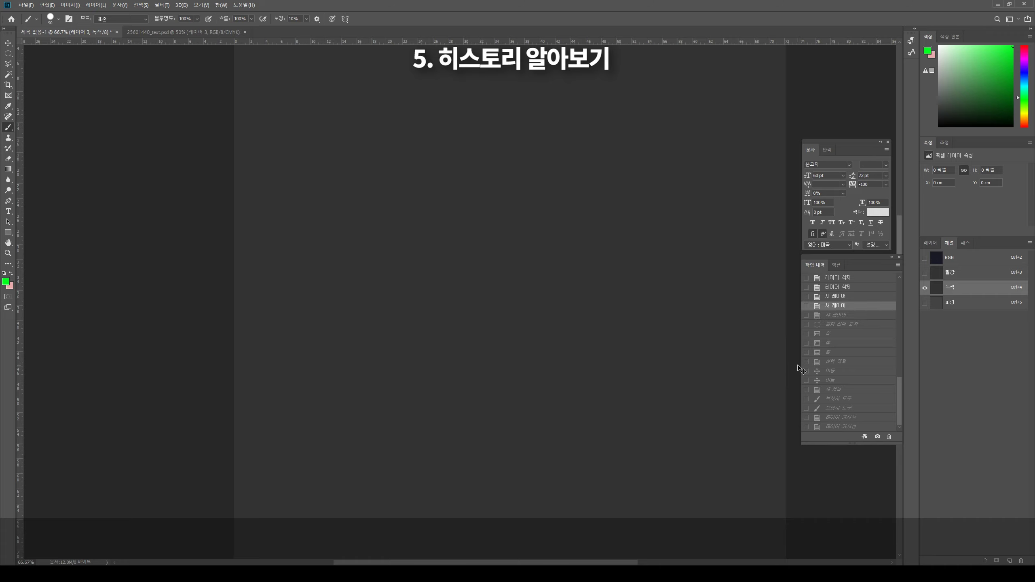
key(ctrl+shift+s)
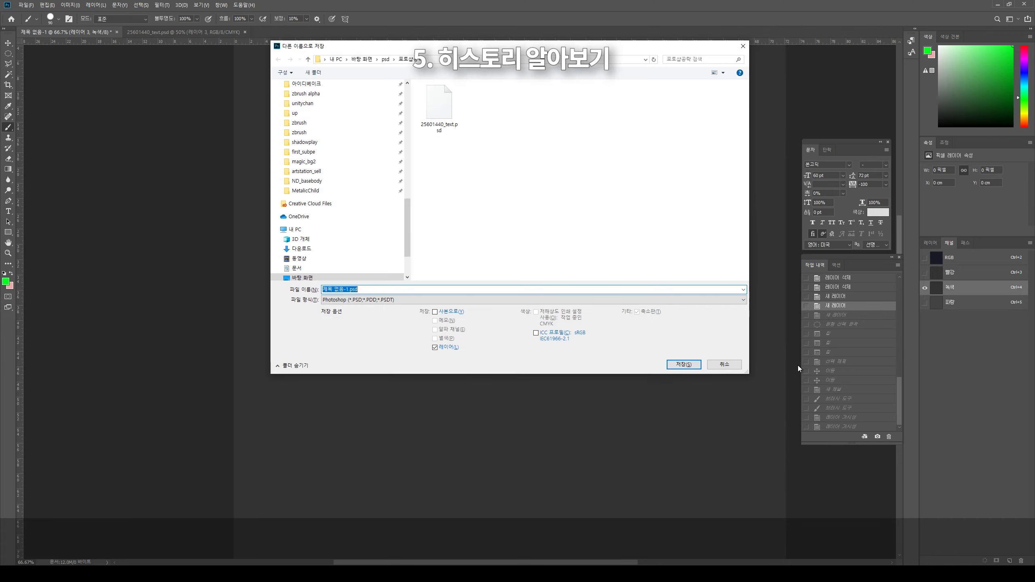
key(Escape)
key(ctrl+z)
key(ctrl+z)
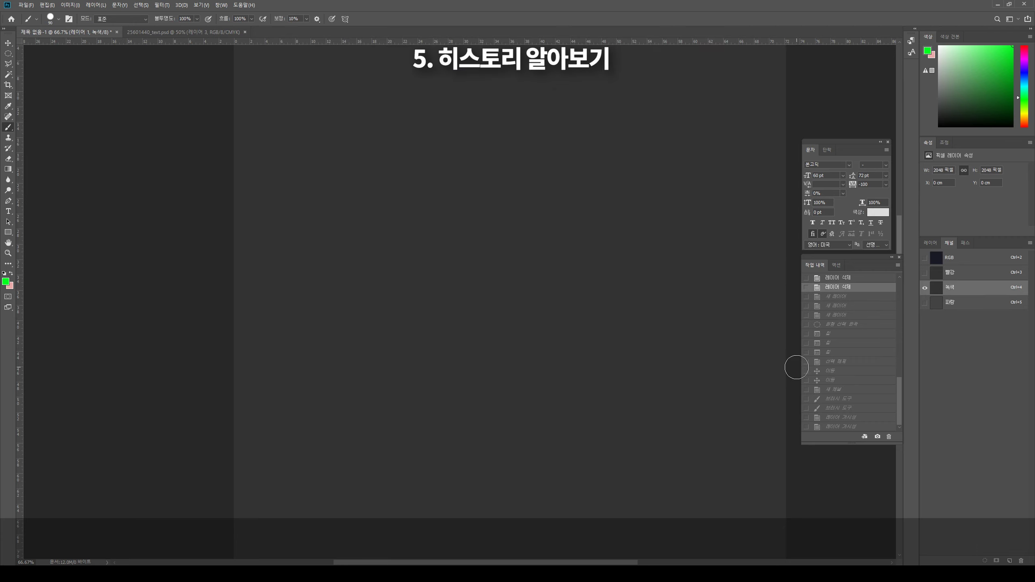
Step: Return to the layers and paint a green U-shaped stroke near the canvas centre
click(962, 301)
click(930, 243)
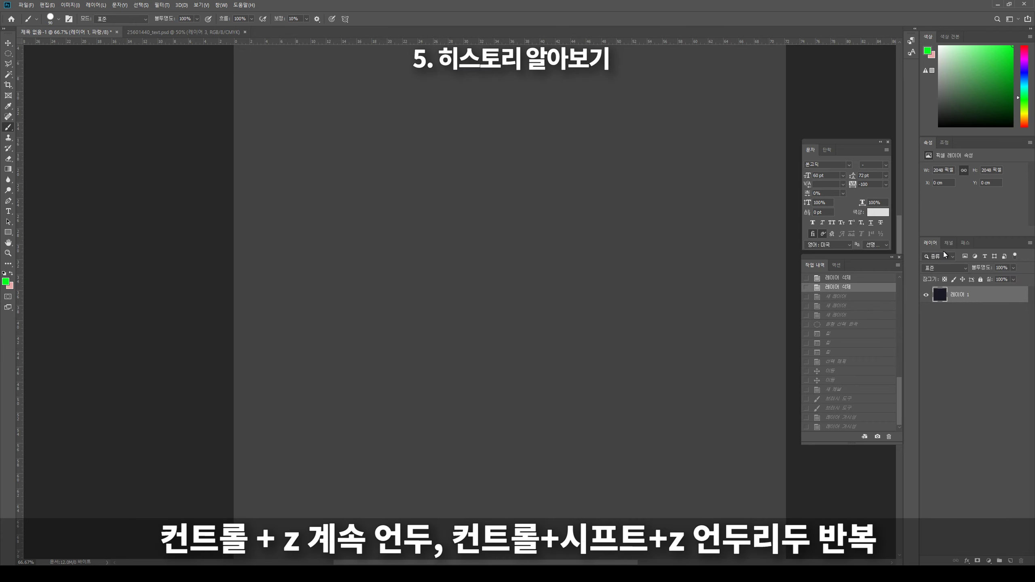
click(955, 302)
drag(486, 191, 602, 245)
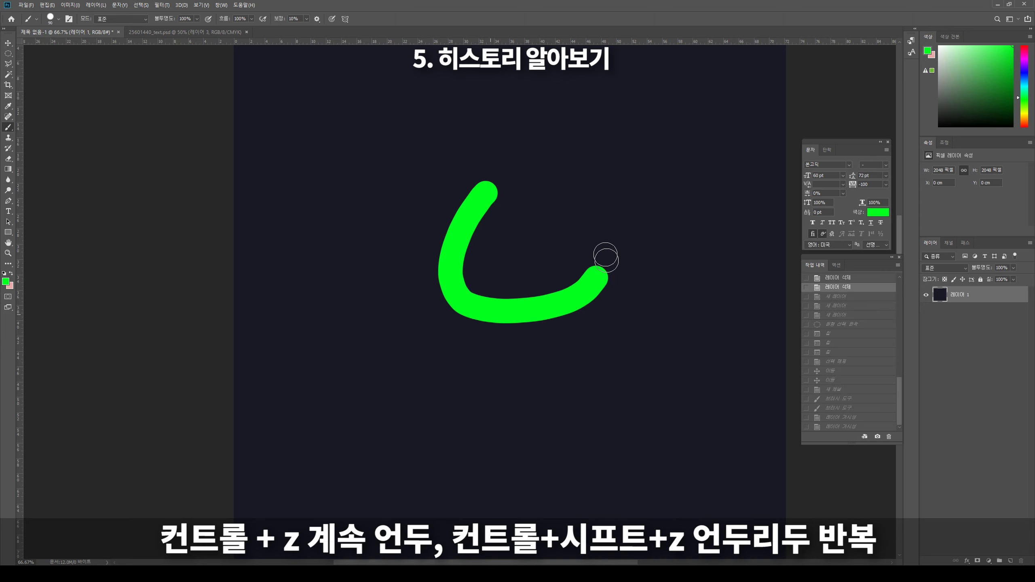
Step: Undo and redo the green stroke repeatedly, ending with it undone
key(ctrl+z)
key(ctrl+shift+z)
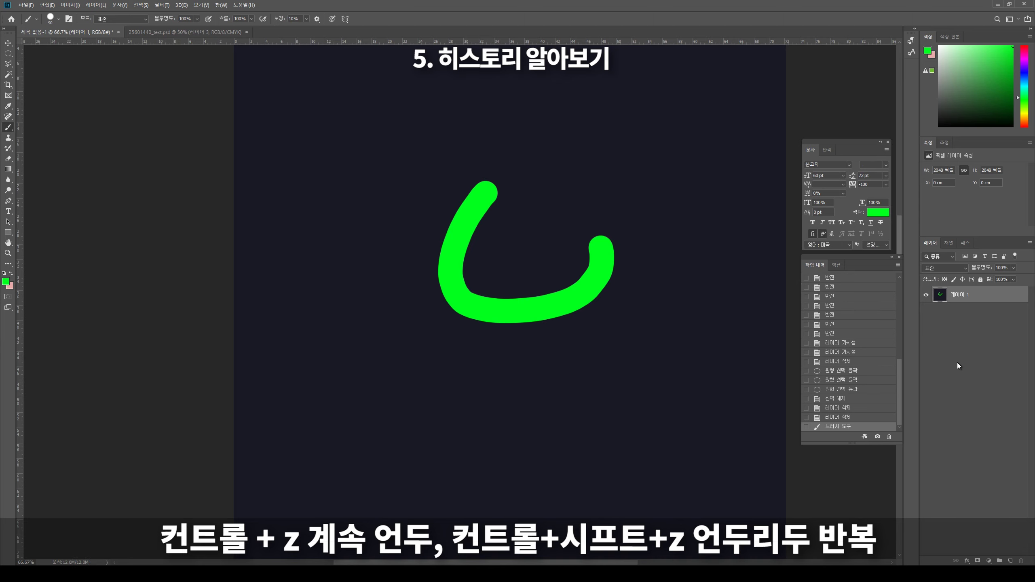
key(z)
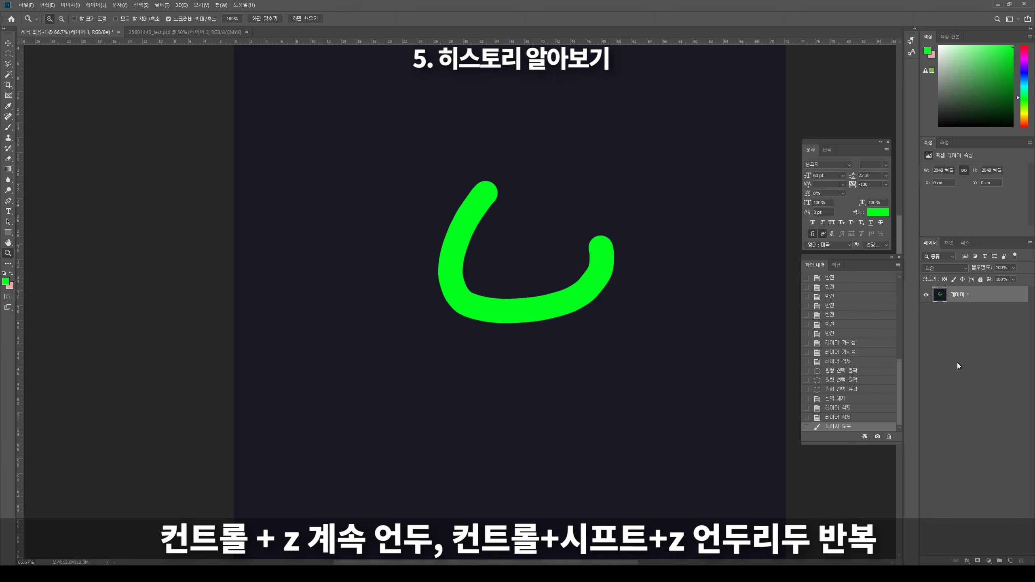
key(ctrl+z)
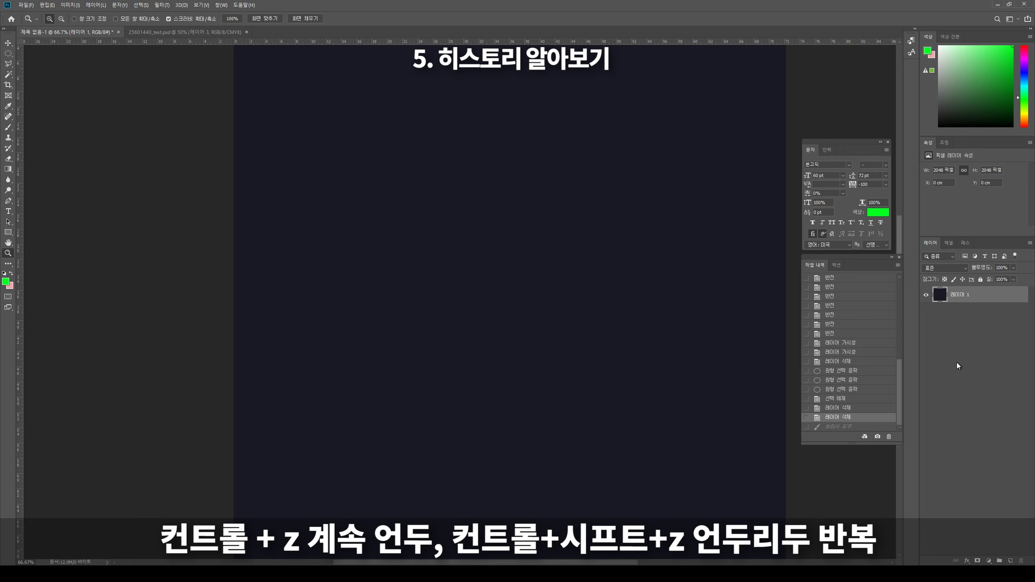
key(ctrl+shift+z)
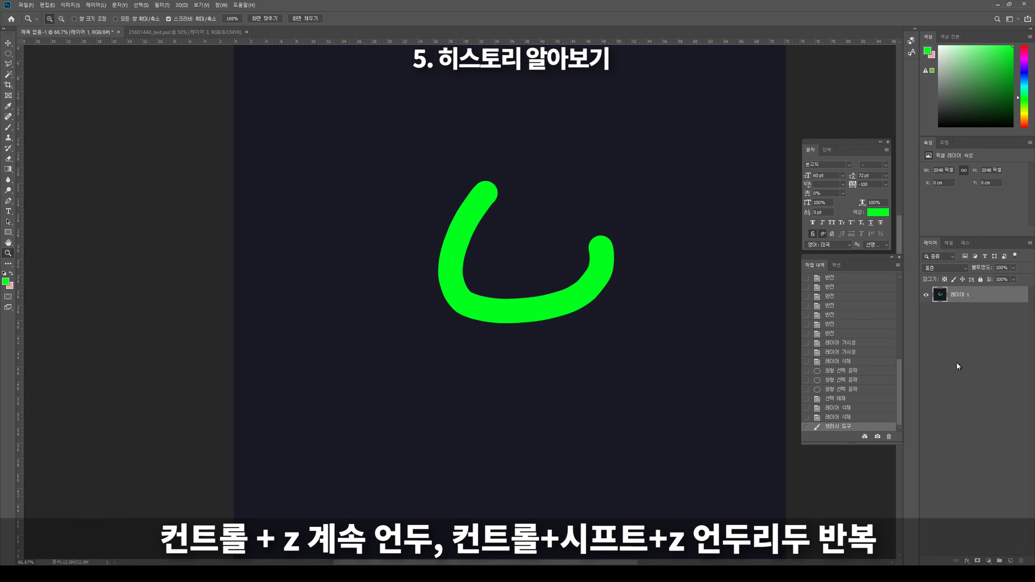
key(ctrl+z)
key(ctrl+shift+z)
key(ctrl+z)
key(ctrl+shift+z)
key(ctrl+z)
key(ctrl+z)
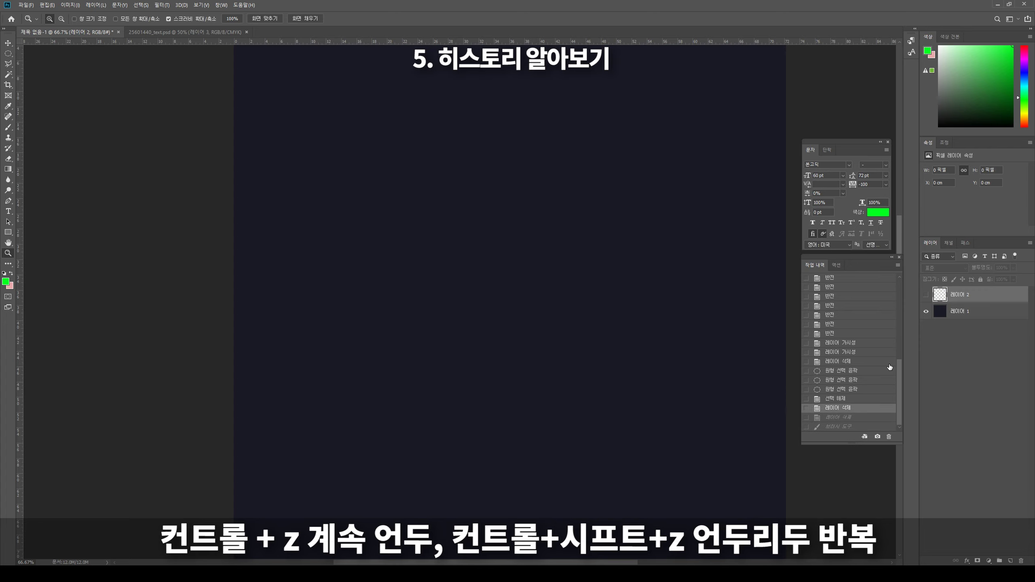
key(ctrl+z)
key(ctrl+z)
key(ctrl+z)
key(ctrl+z)
key(ctrl+z)
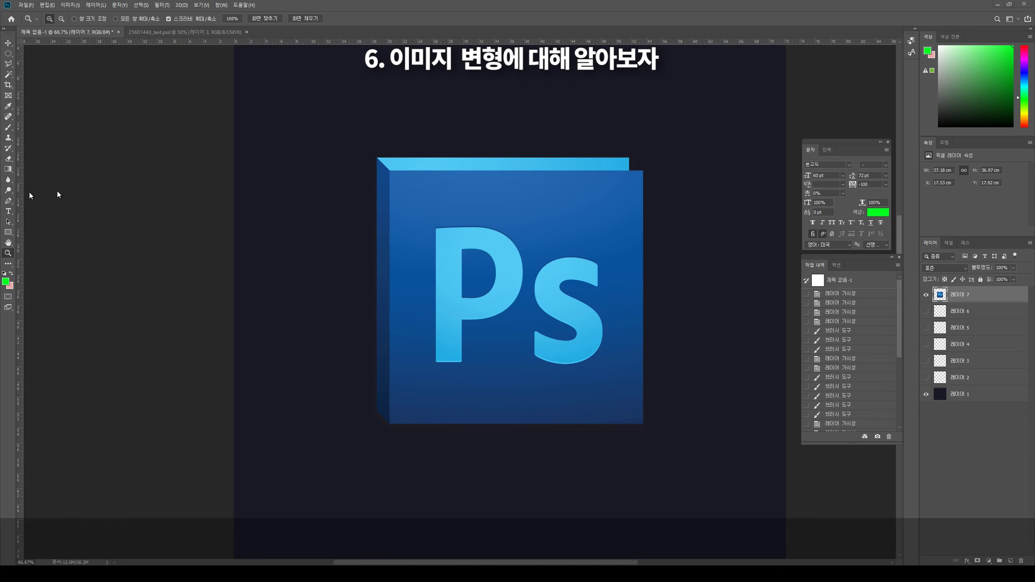
Step: Toggle the Ps logo layer's visibility, then scale the logo up slightly and taller
click(926, 295)
click(976, 309)
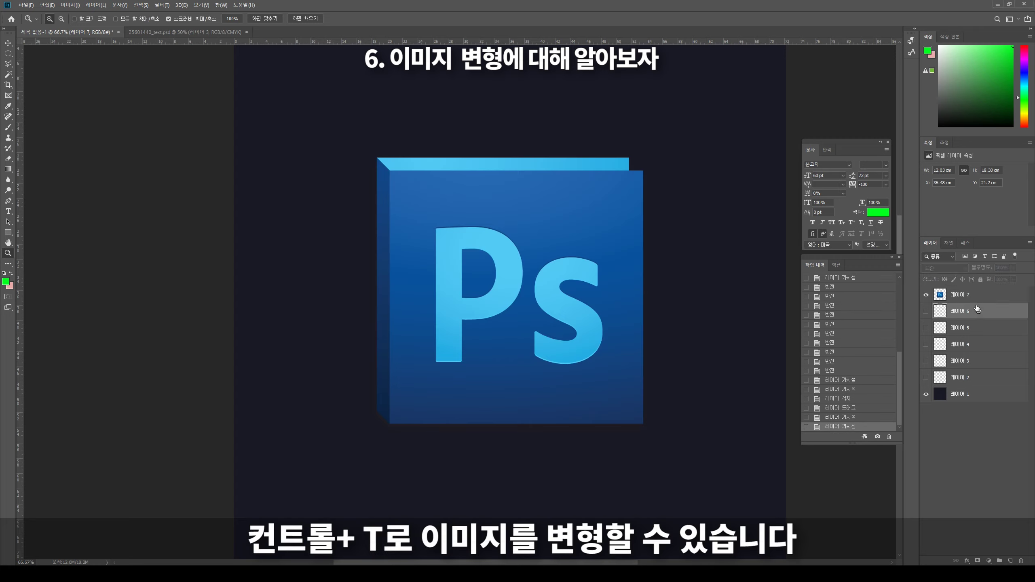
key(ctrl+t)
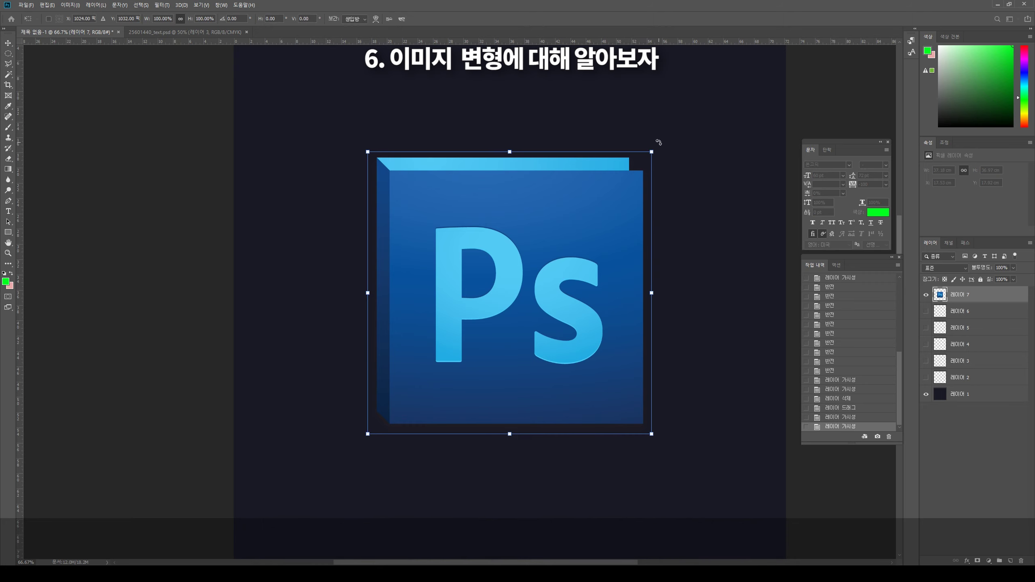
drag(655, 154, 671, 131)
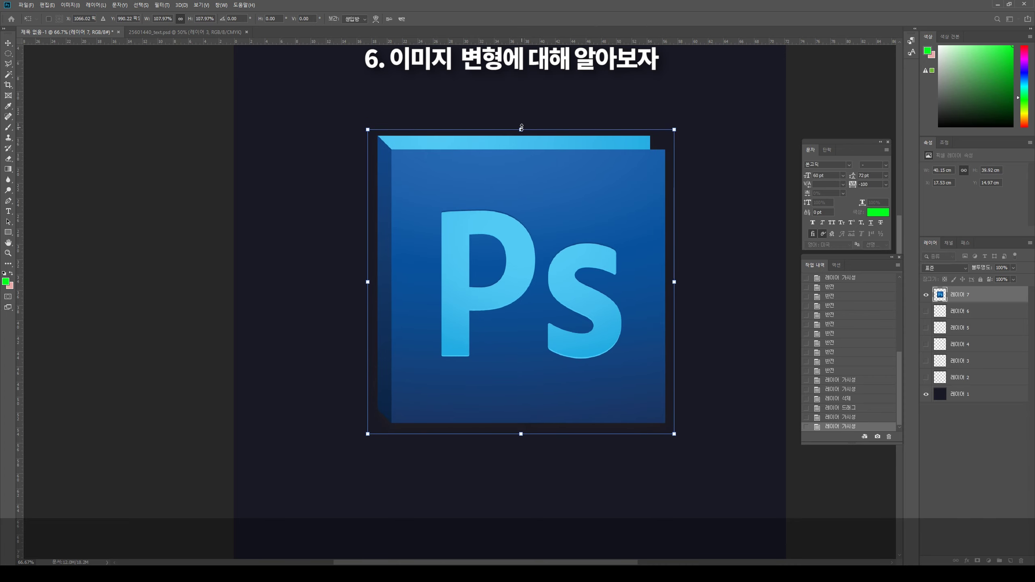
mouse_move(519, 132)
mouse_down()
mouse_move(521, 105)
mouse_move(638, 185)
mouse_move(535, 290)
mouse_move(377, 242)
mouse_move(396, 164)
mouse_move(550, 143)
mouse_move(529, 152)
mouse_move(521, 129)
mouse_up()
Step: Distort the logo's bottom-left corner into a slanted wedge, apply, and zoom out
mouse_move(366, 433)
mouse_down()
mouse_move(321, 452)
mouse_move(365, 402)
mouse_move(422, 211)
mouse_move(520, 384)
mouse_move(312, 457)
mouse_move(273, 381)
mouse_move(400, 421)
mouse_move(368, 475)
mouse_move(534, 455)
mouse_up()
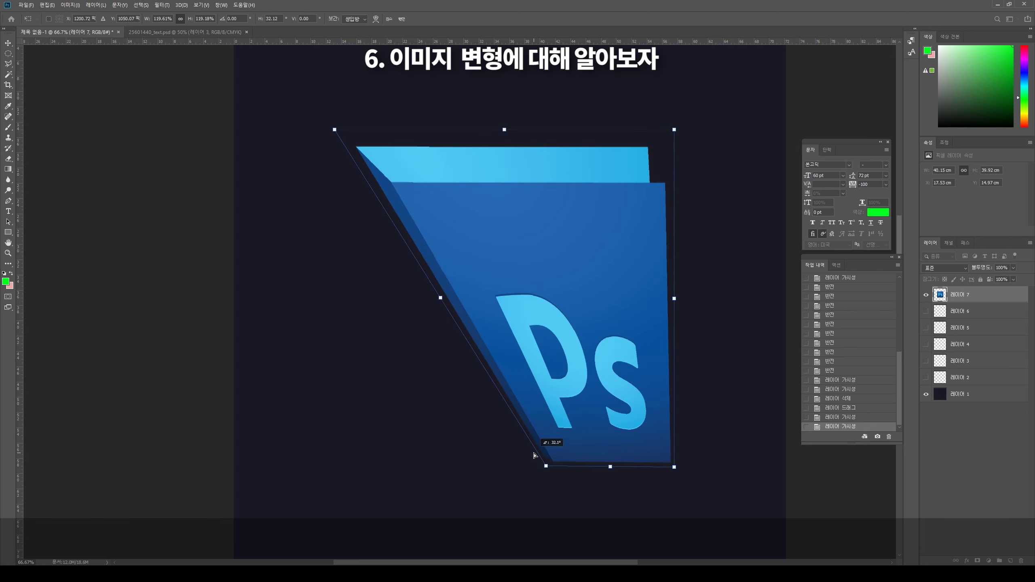
key(Return)
key(z)
key(ctrl+minus)
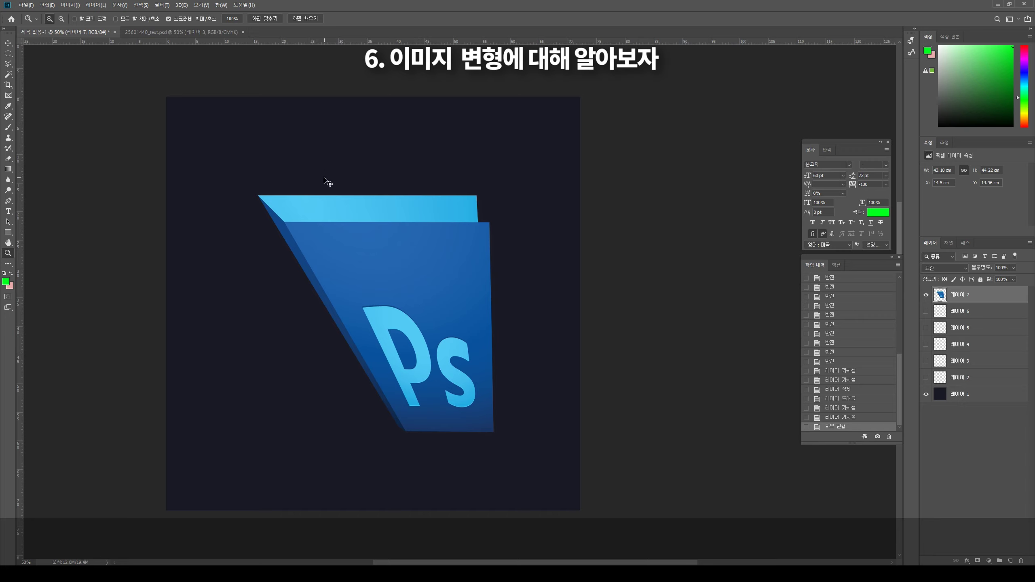
Step: Warp the slanted logo by curving its top, right side, corners and middle
key(ctrl+t)
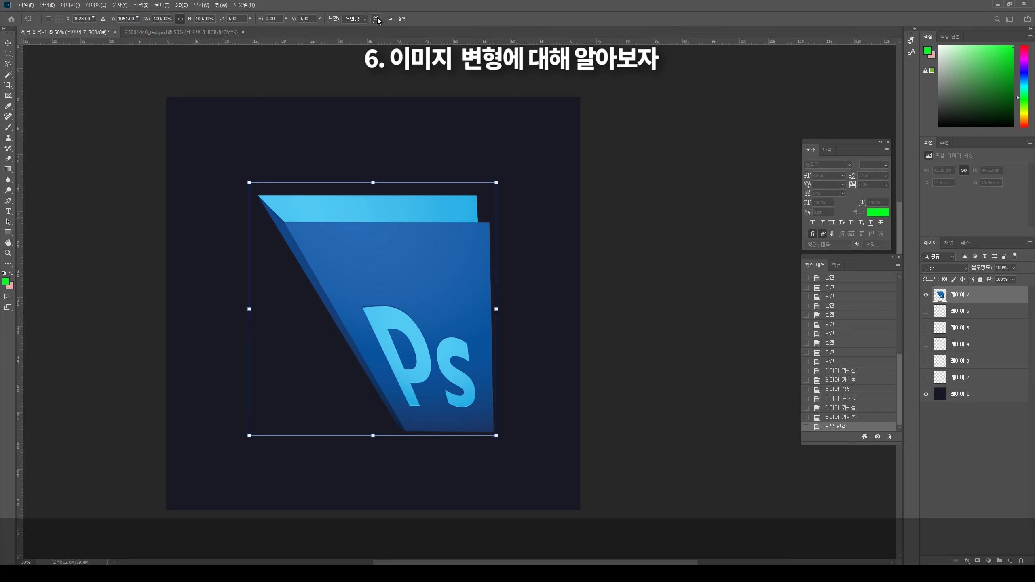
click(375, 19)
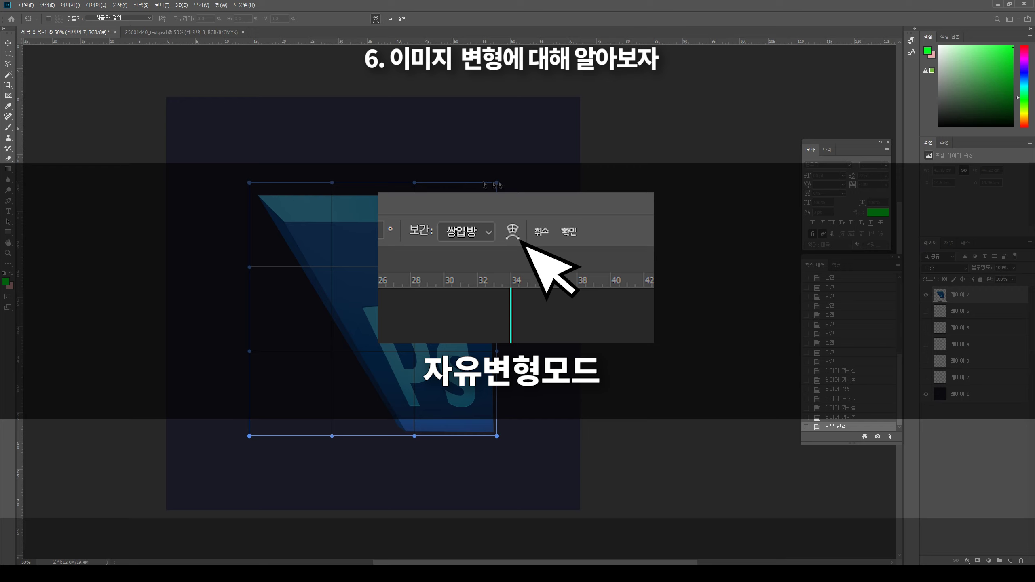
mouse_move(496, 186)
mouse_down()
mouse_move(416, 176)
mouse_move(418, 229)
mouse_up()
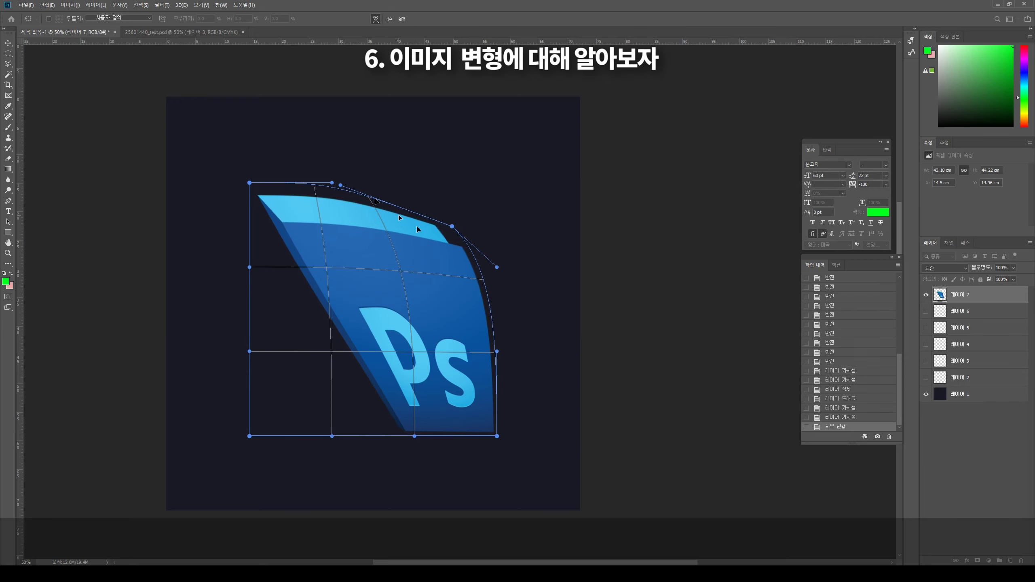
mouse_move(497, 267)
mouse_down()
mouse_move(497, 303)
mouse_move(481, 276)
mouse_up()
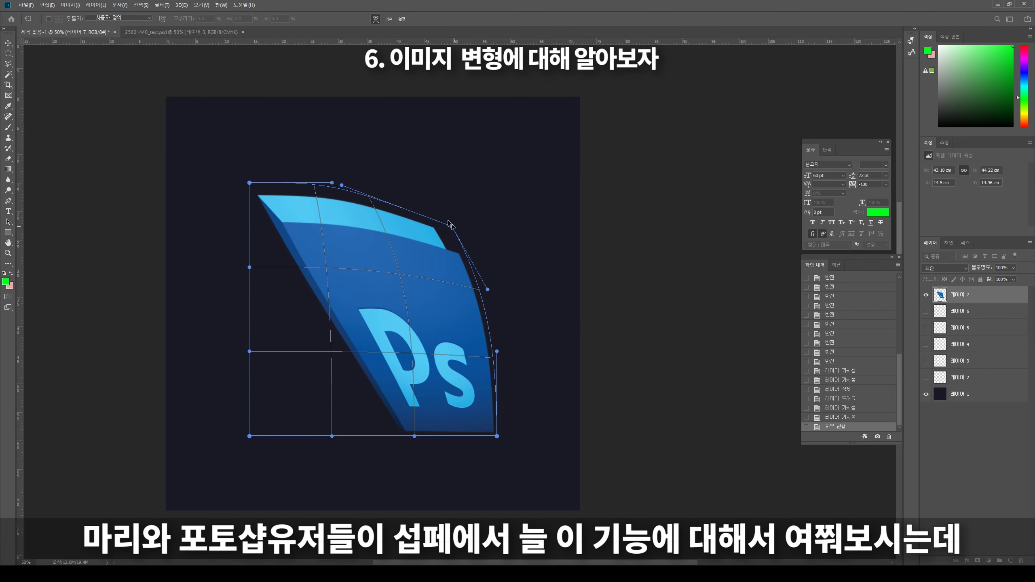
drag(449, 223, 418, 215)
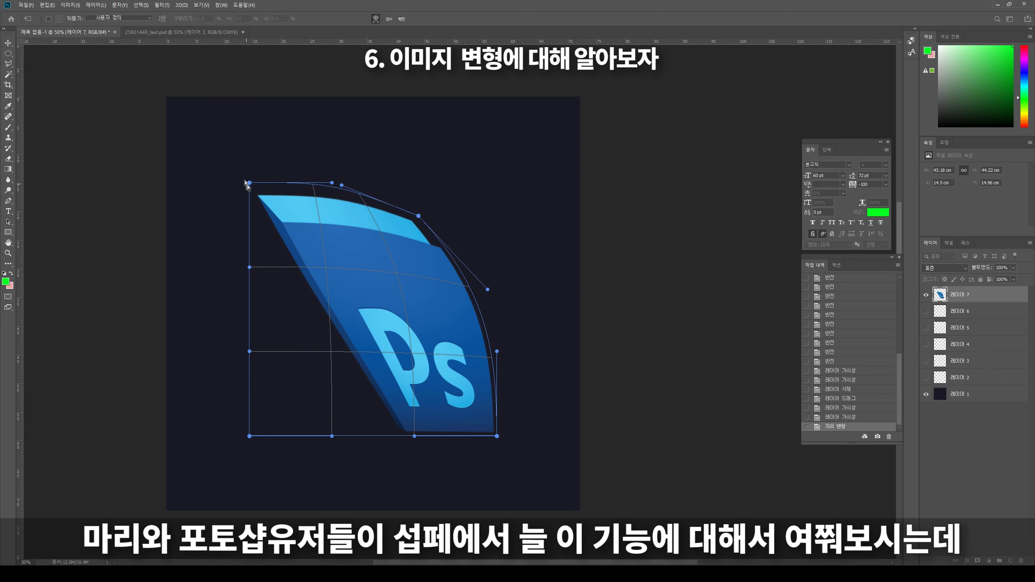
drag(249, 183, 203, 167)
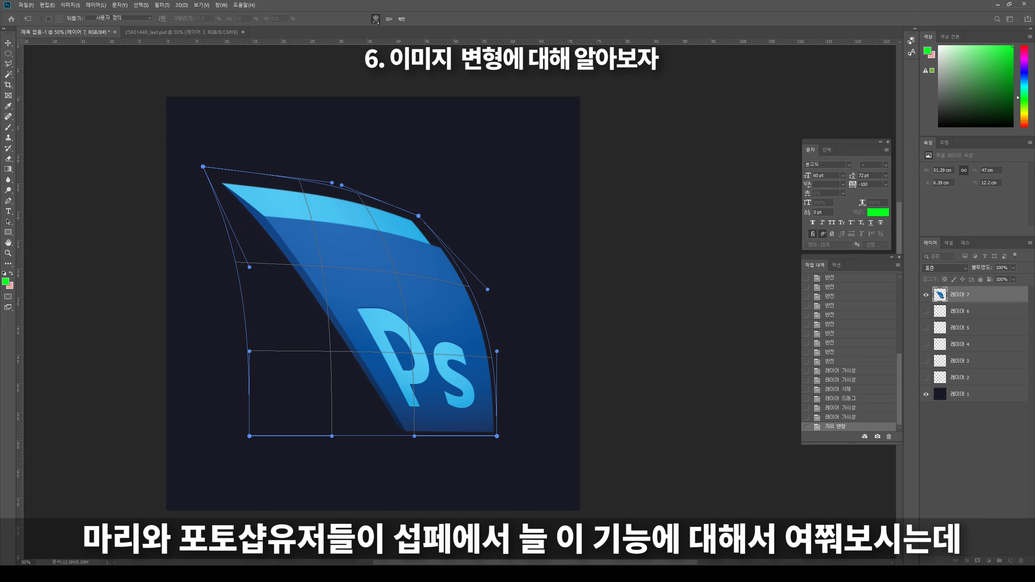
drag(250, 436, 292, 402)
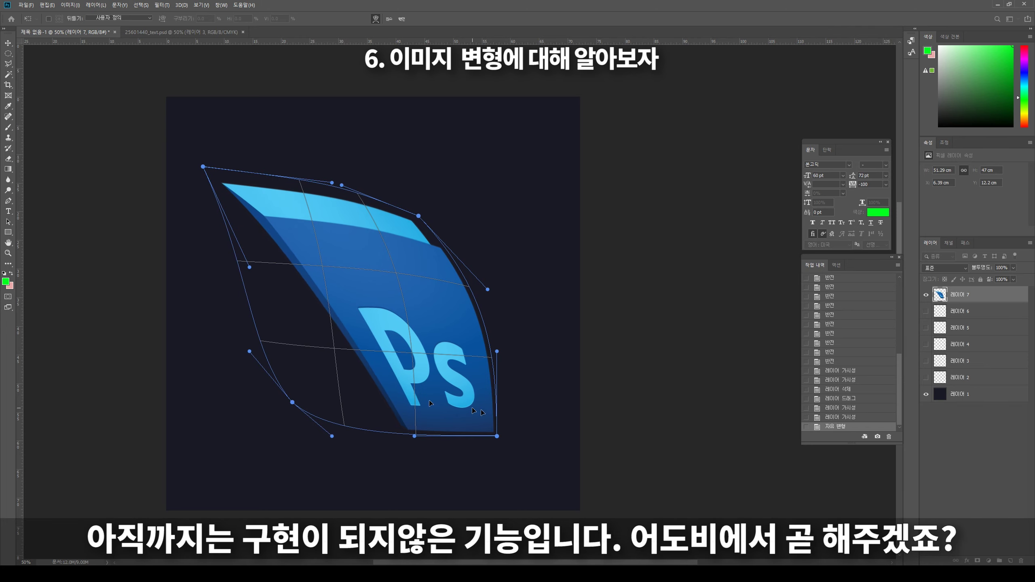
drag(497, 436, 502, 498)
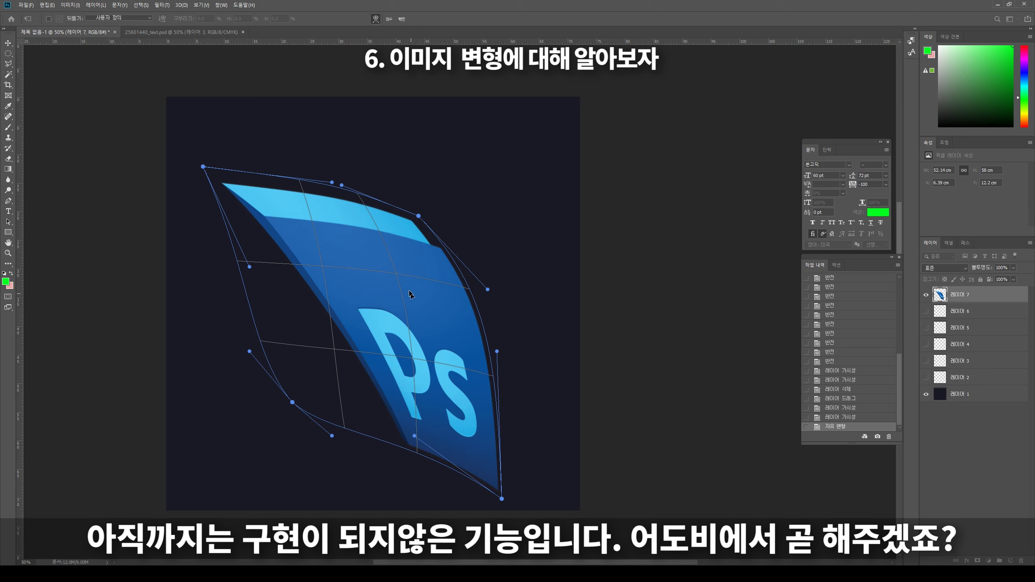
mouse_move(409, 294)
mouse_down()
mouse_move(404, 267)
mouse_move(376, 295)
mouse_up()
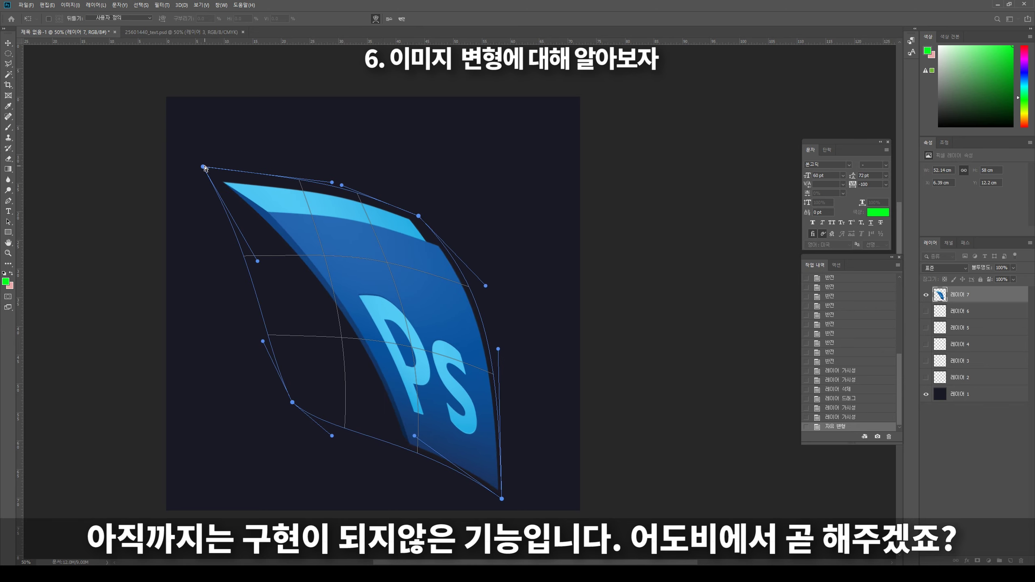
Step: Apply the previous warp, zoom to check it, and nudge the logo slightly upward
key(Return)
key(z)
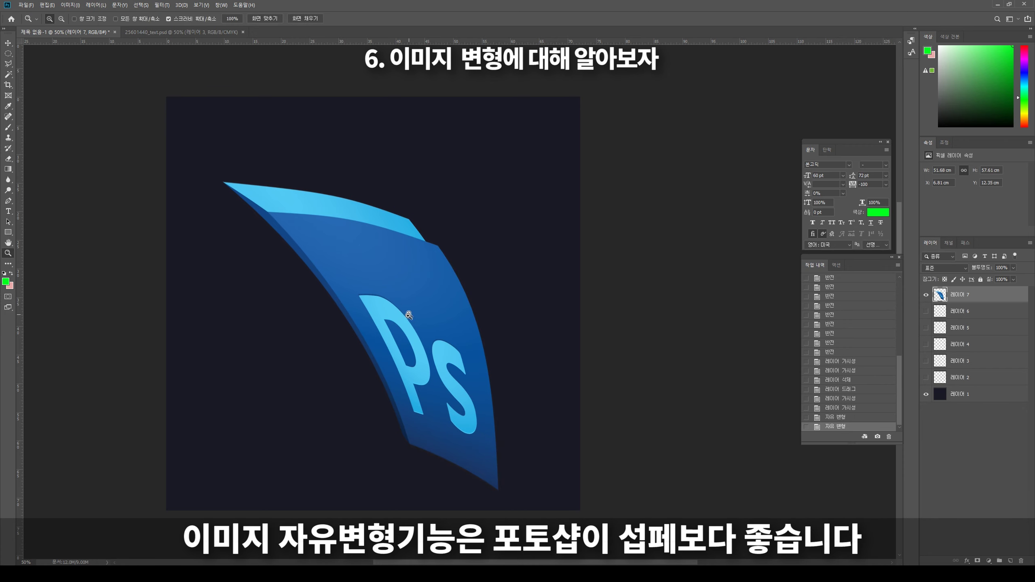
click(407, 312)
alt+click(415, 326)
key(v)
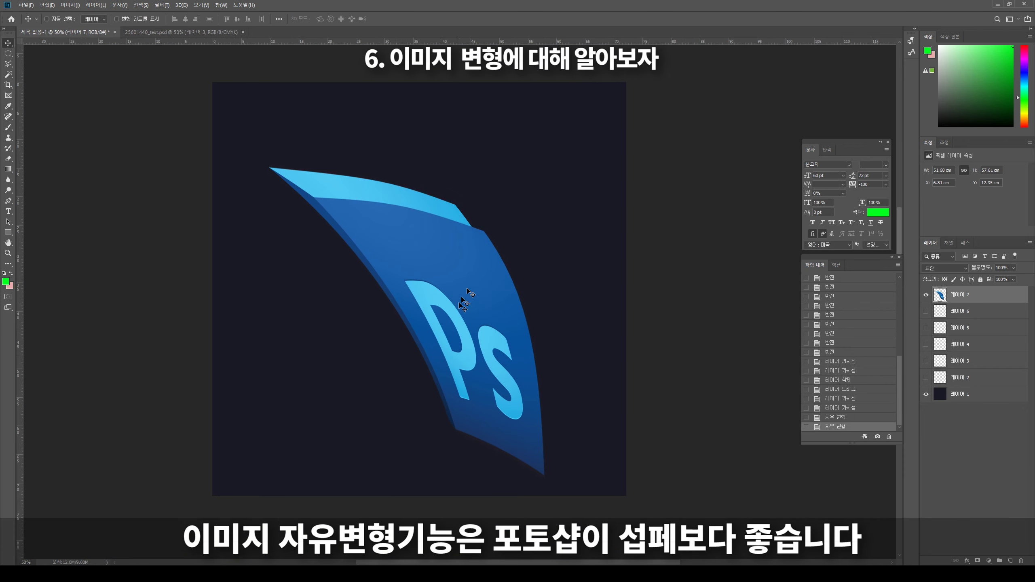
mouse_move(466, 287)
mouse_down()
mouse_move(466, 269)
mouse_move(468, 279)
mouse_up()
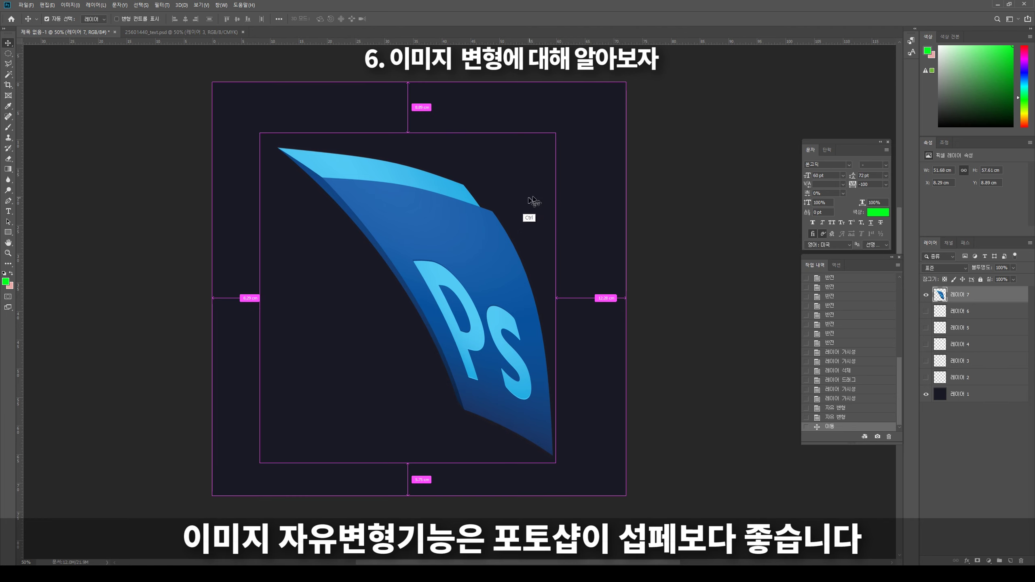
Step: Rewarp the logo, bending the mesh and pulling its top-left and bottom-right corners inward
key(ctrl+t)
click(375, 19)
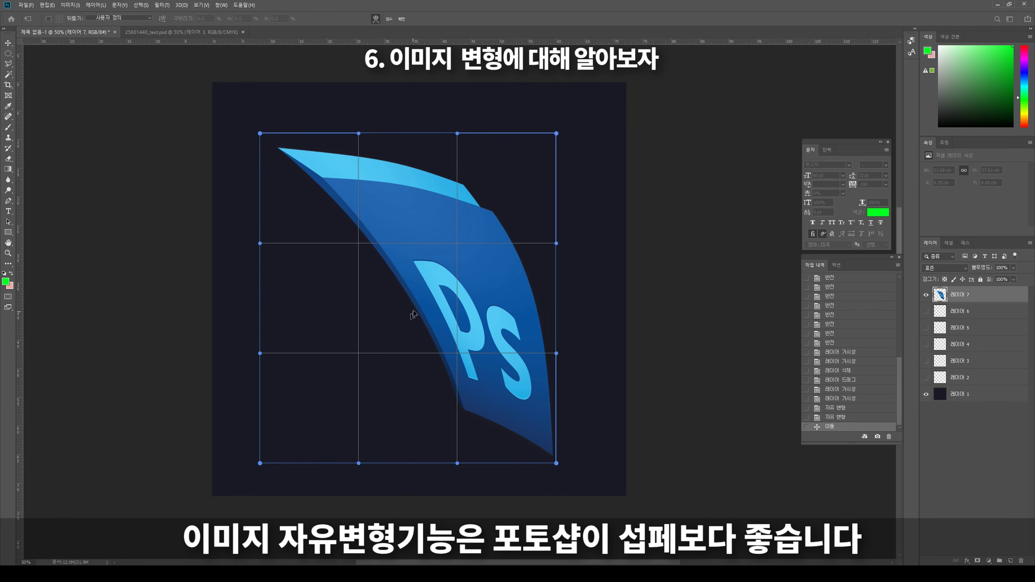
drag(408, 297, 397, 289)
drag(506, 177, 454, 110)
drag(358, 177, 357, 121)
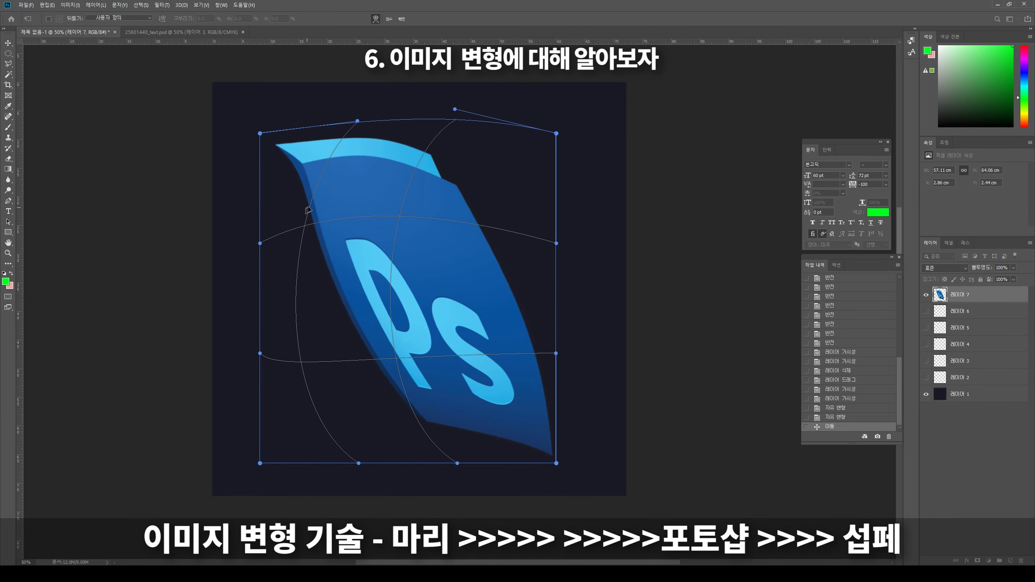
drag(260, 134, 293, 195)
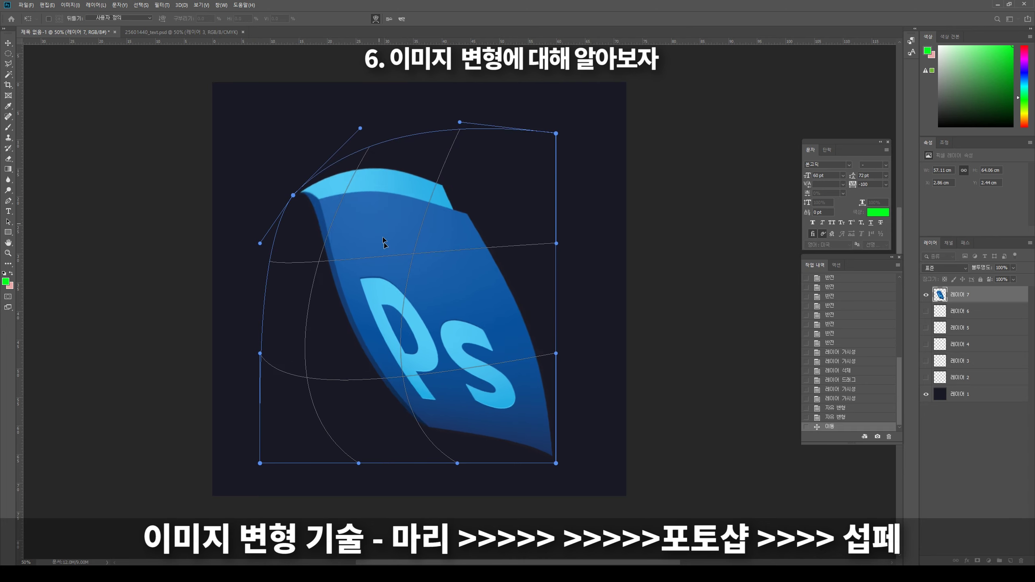
drag(371, 210, 404, 259)
drag(556, 463, 514, 397)
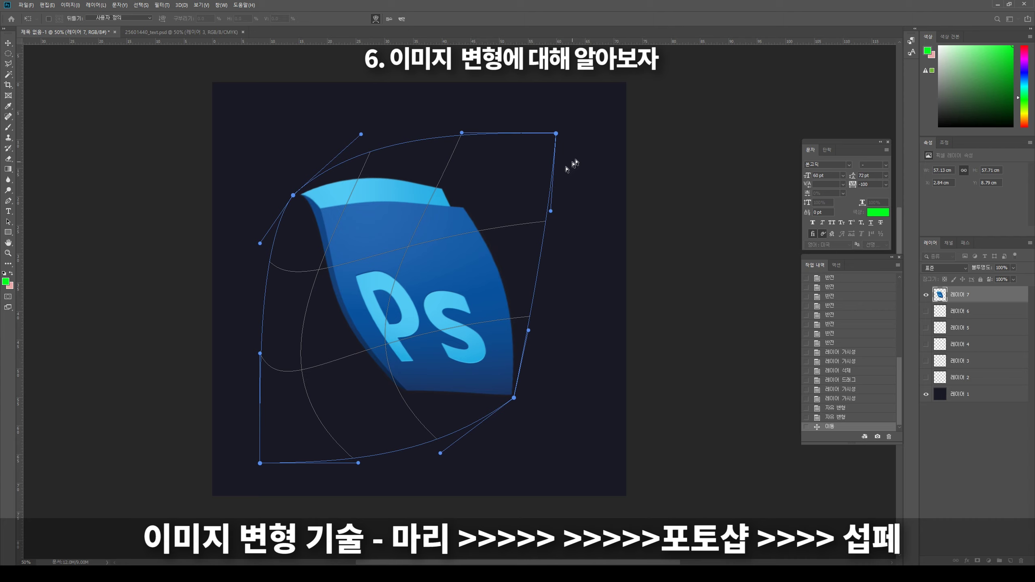
Step: Bulge the top and right edges, curve the bottom edge upward, and commit the warp
drag(461, 133, 506, 93)
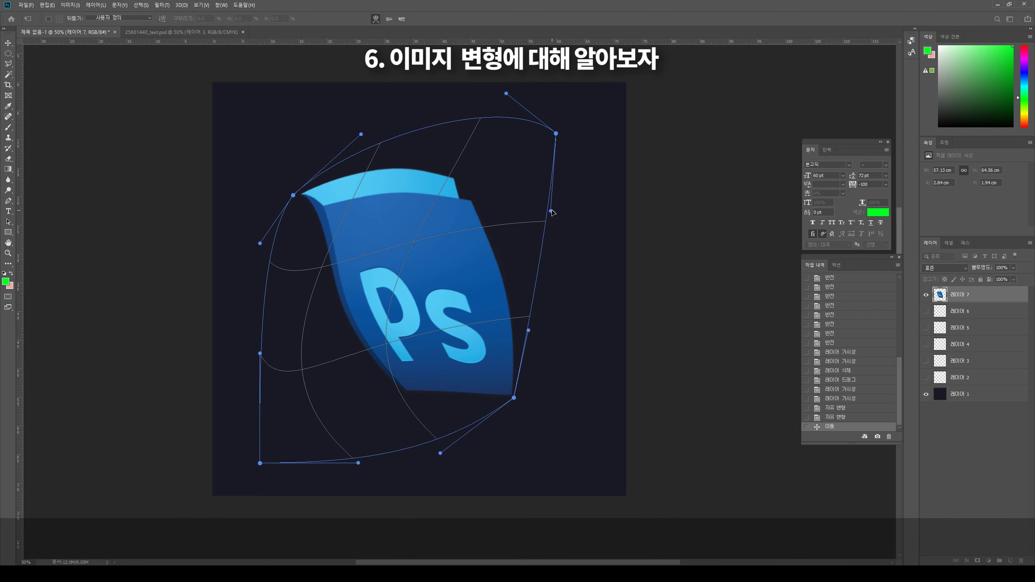
drag(550, 210, 621, 207)
drag(527, 330, 511, 211)
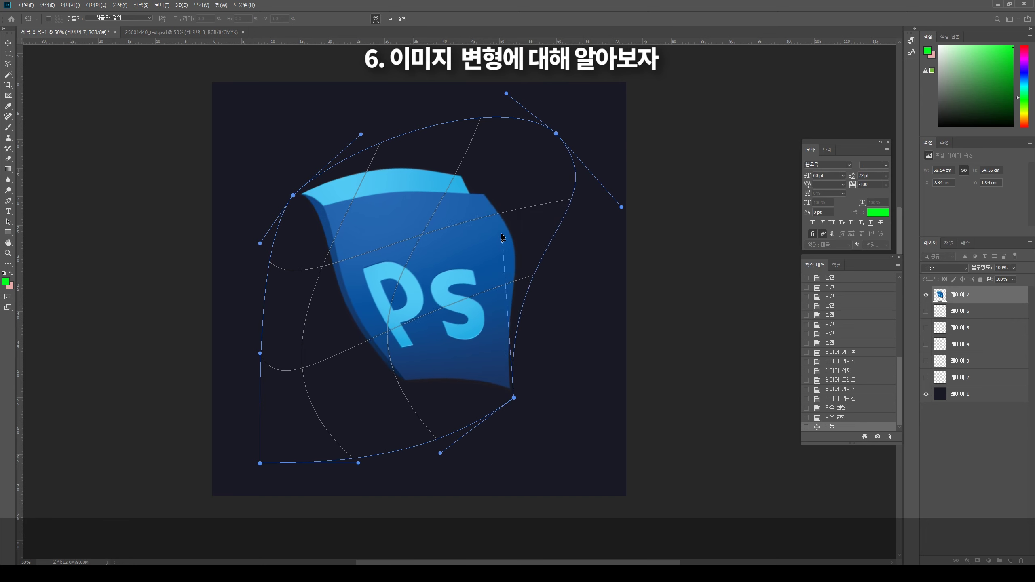
drag(440, 453, 410, 331)
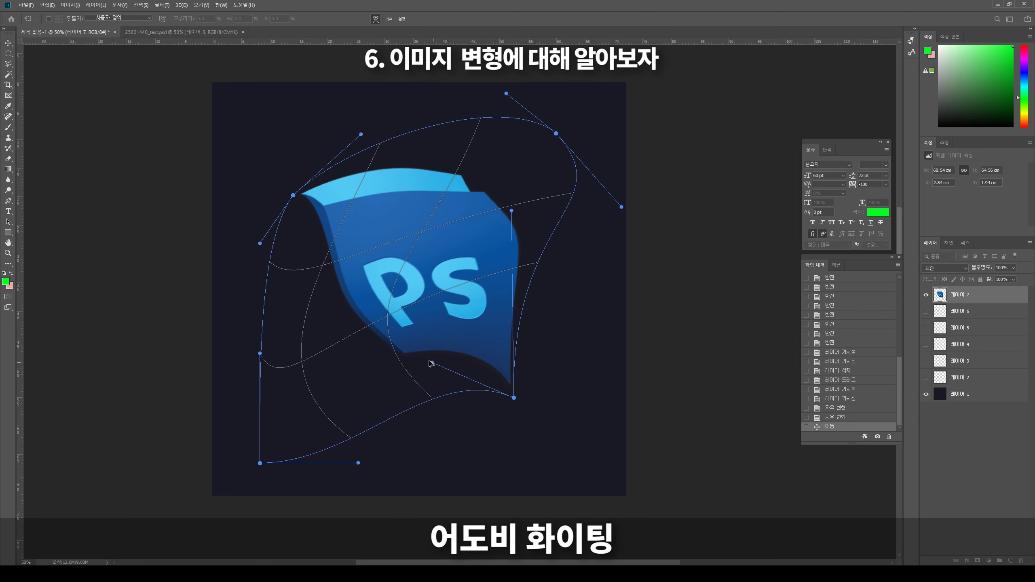
mouse_move(456, 258)
mouse_down()
mouse_move(452, 269)
mouse_move(485, 297)
mouse_up()
key(Return)
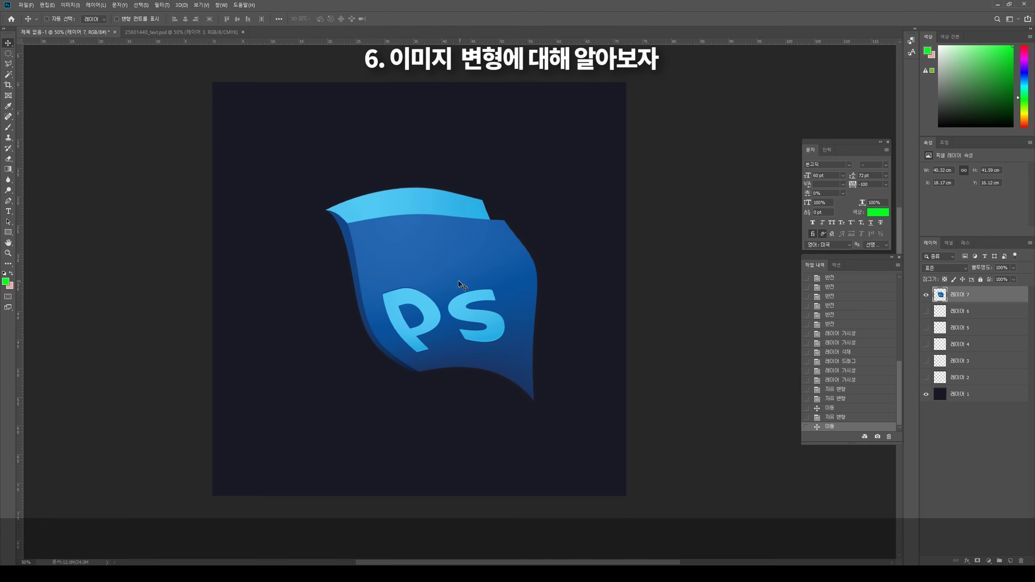
Step: Move the warped logo and flip it horizontally and vertically
drag(473, 276, 460, 270)
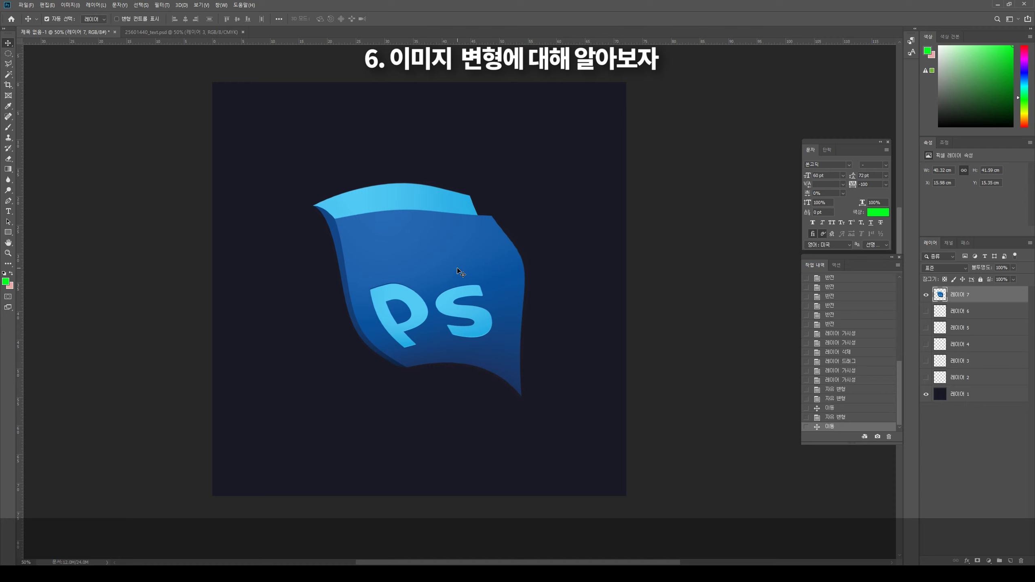
key(ctrl+t)
right_click(447, 264)
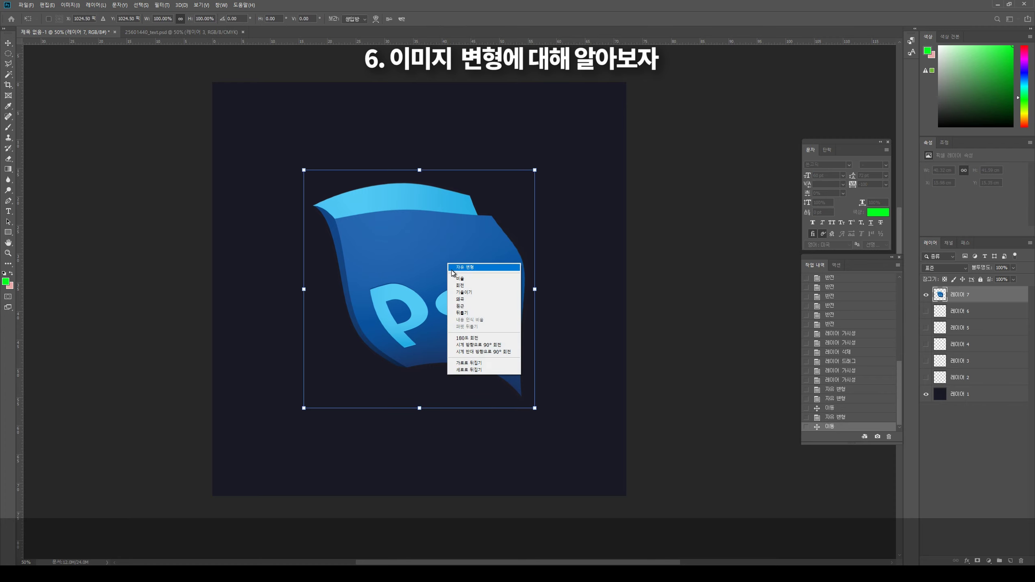
click(464, 361)
right_click(435, 279)
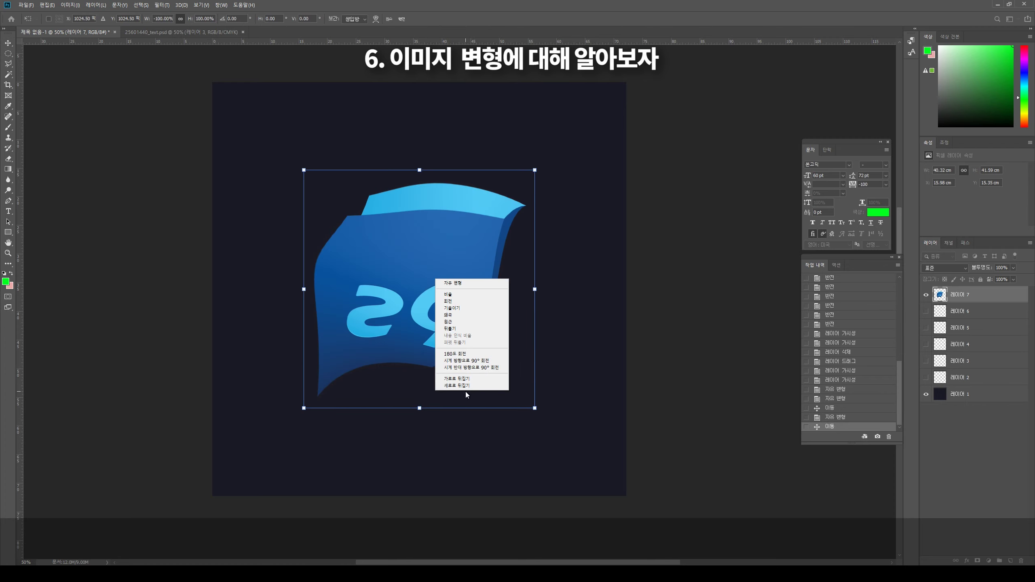
click(468, 385)
right_click(448, 302)
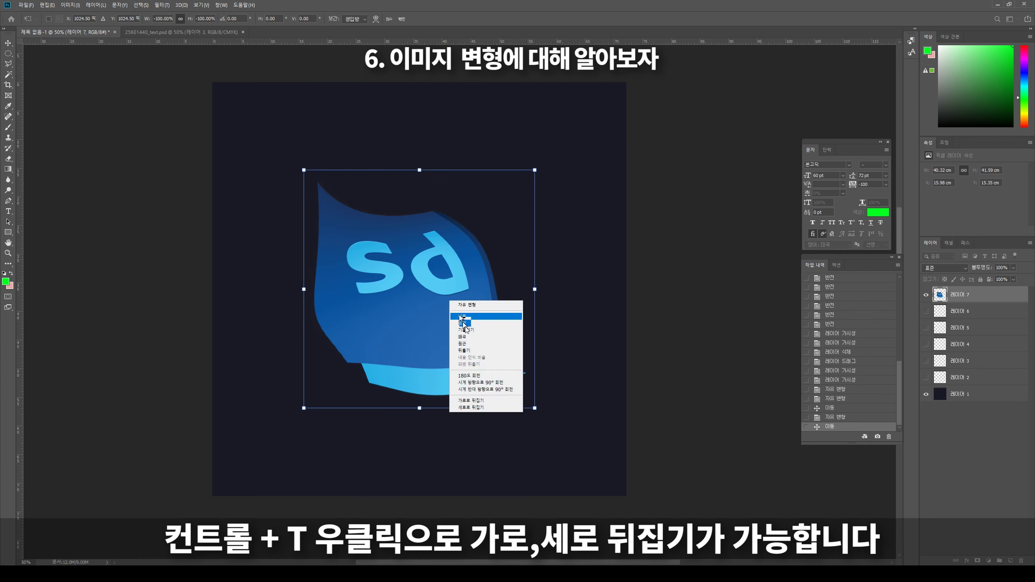
click(445, 301)
right_click(444, 302)
click(474, 316)
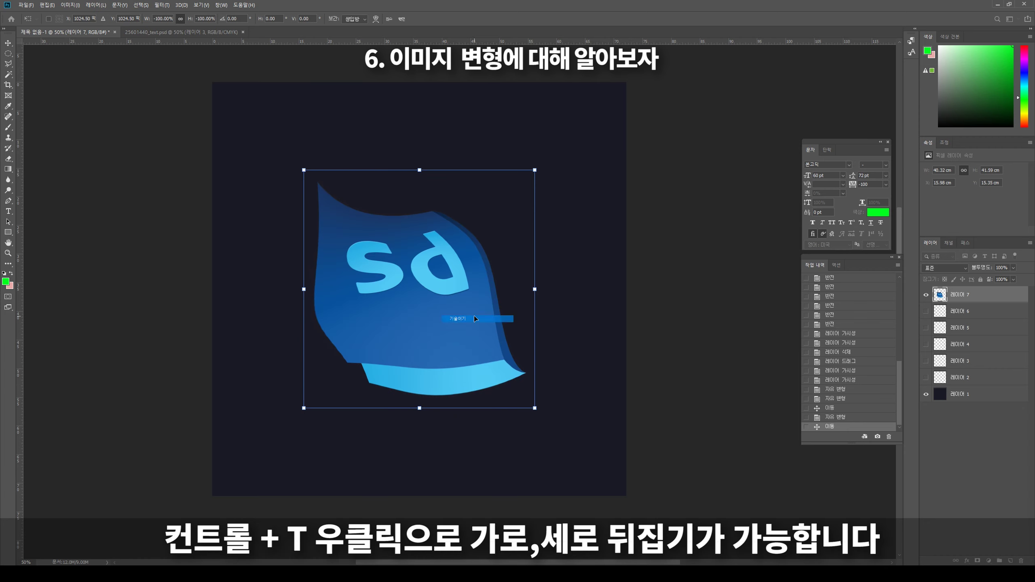
Step: Reposition the flipped logo, scale it up slightly from the top, and apply
mouse_move(423, 272)
mouse_down()
mouse_move(431, 336)
mouse_move(419, 257)
mouse_up()
right_click(409, 238)
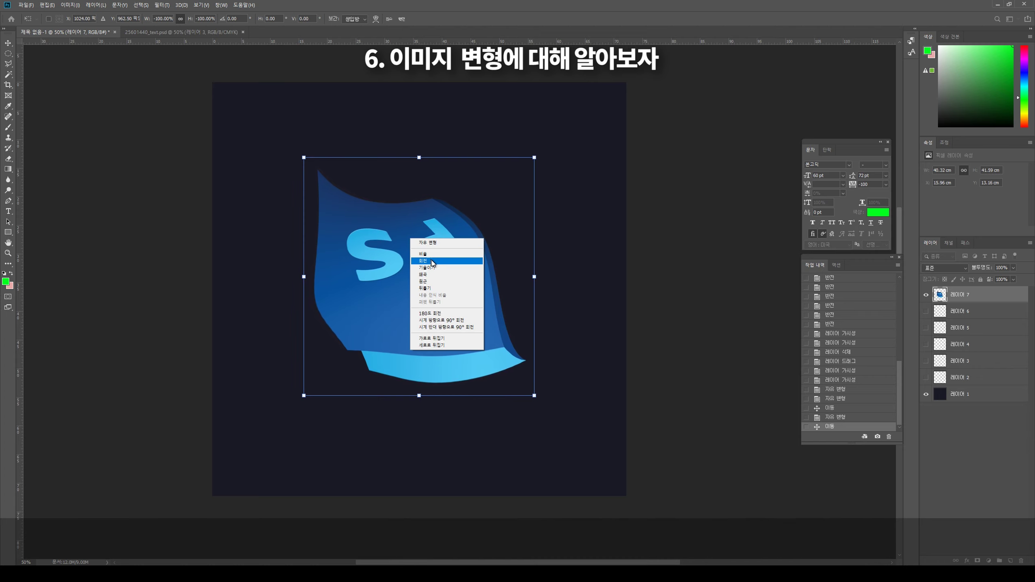
click(438, 246)
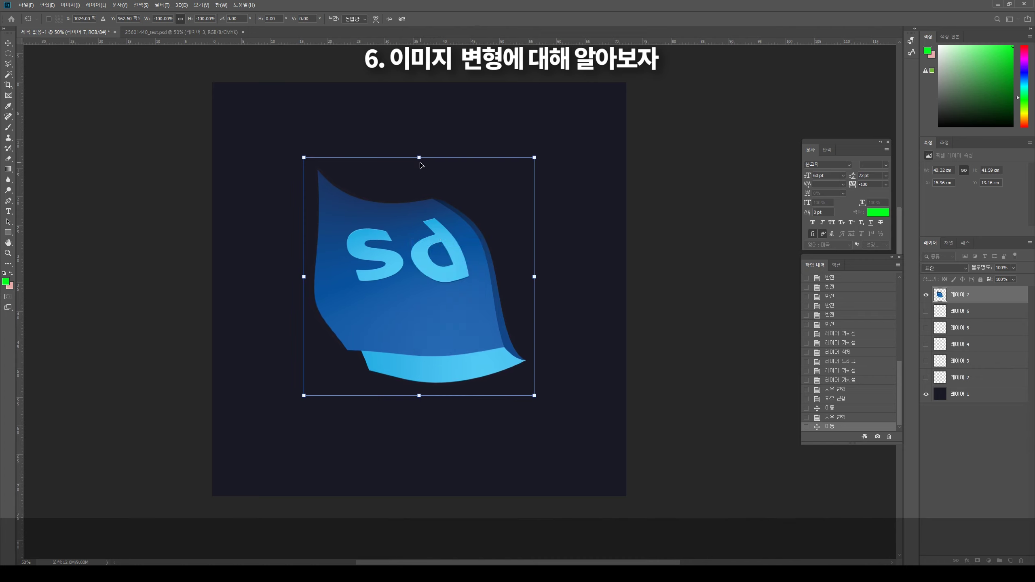
drag(419, 157, 419, 124)
right_click(410, 222)
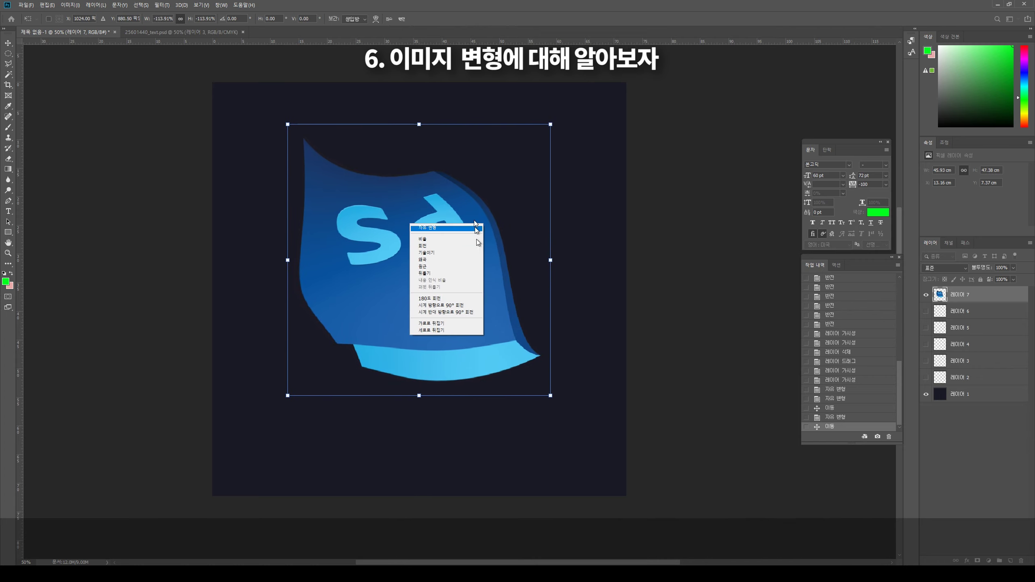
click(473, 207)
key(Return)
Step: Move the logo and rotate it back upright
drag(472, 251, 494, 280)
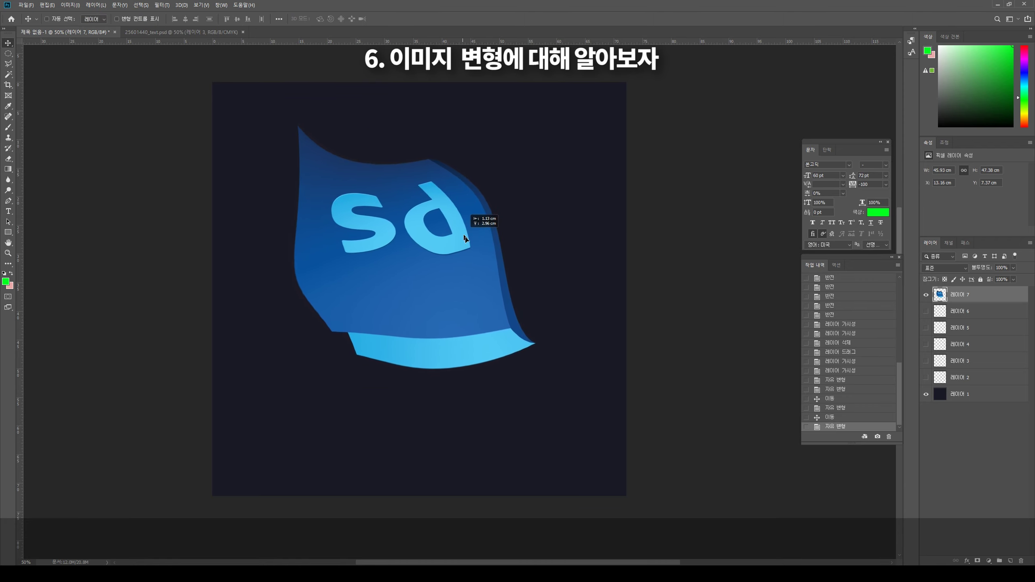
key(ctrl+t)
mouse_move(599, 141)
mouse_down()
mouse_move(415, 139)
mouse_move(369, 381)
mouse_up()
key(Return)
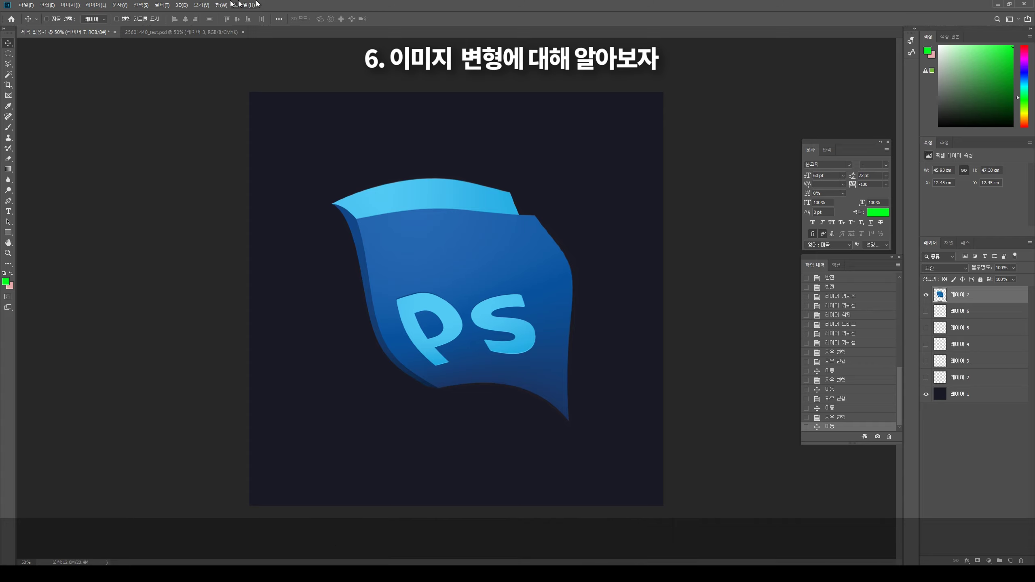
click(94, 5)
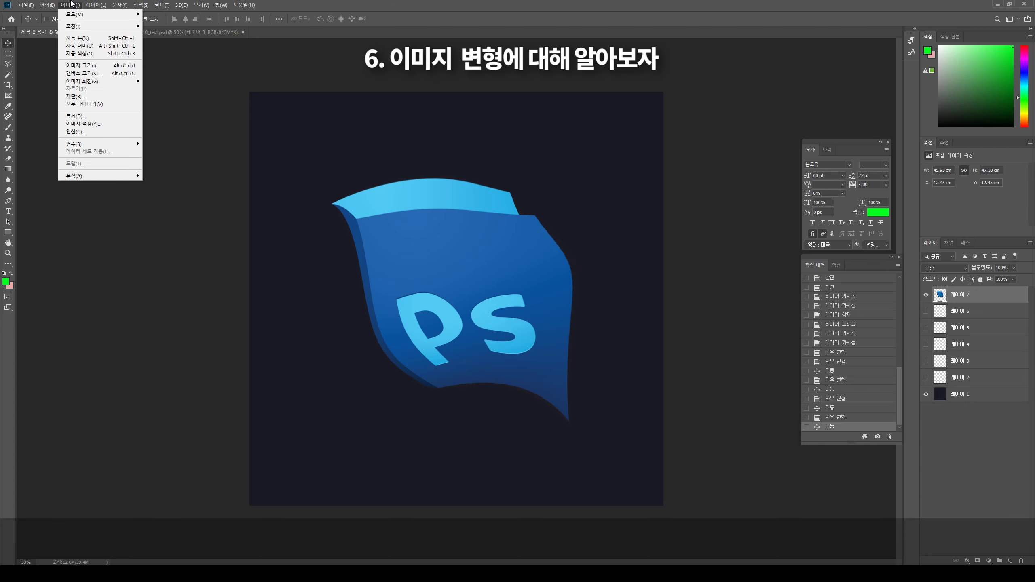
Step: In Image Size, switch units to Pixels and set the width to 1024
click(78, 66)
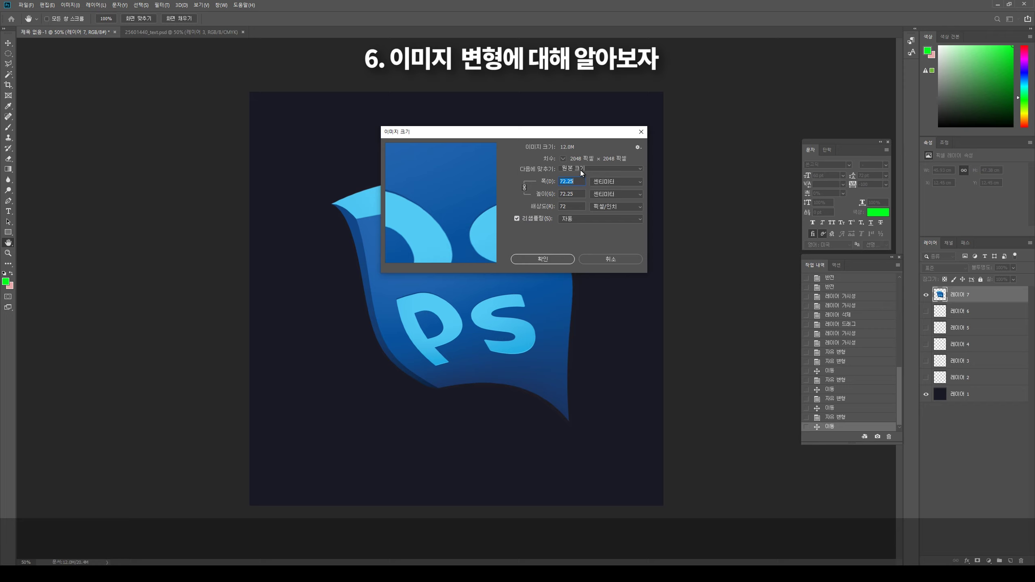
click(580, 170)
click(620, 183)
text(1024)
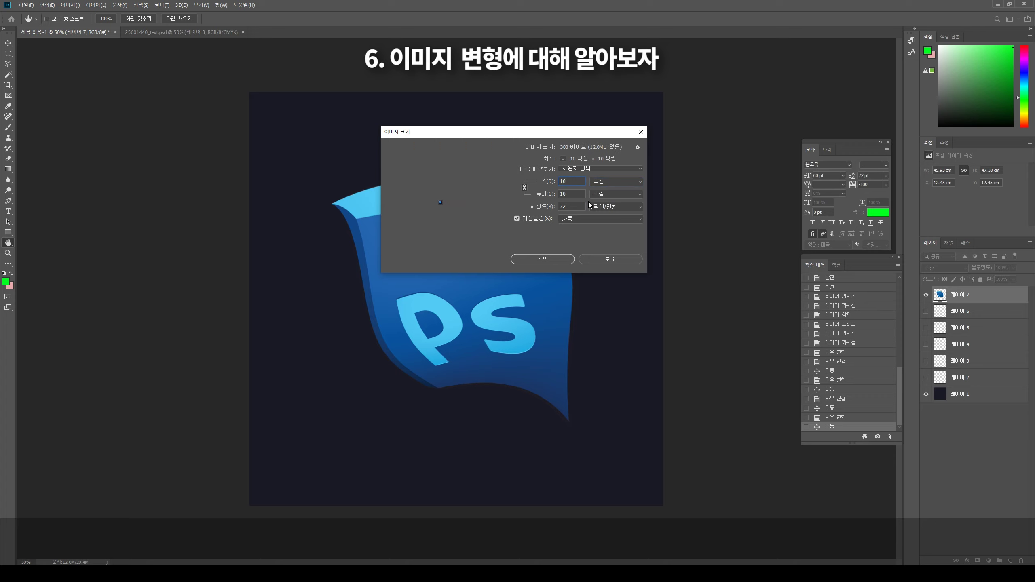
click(542, 257)
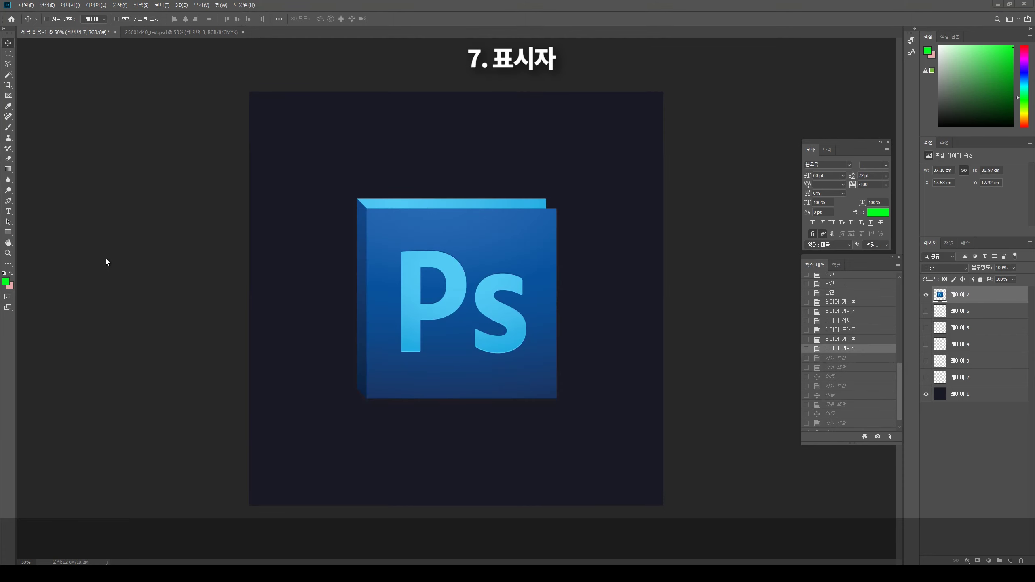
Step: Turn on rulers and drag horizontal and vertical guides crossing at the logo's centre
click(200, 5)
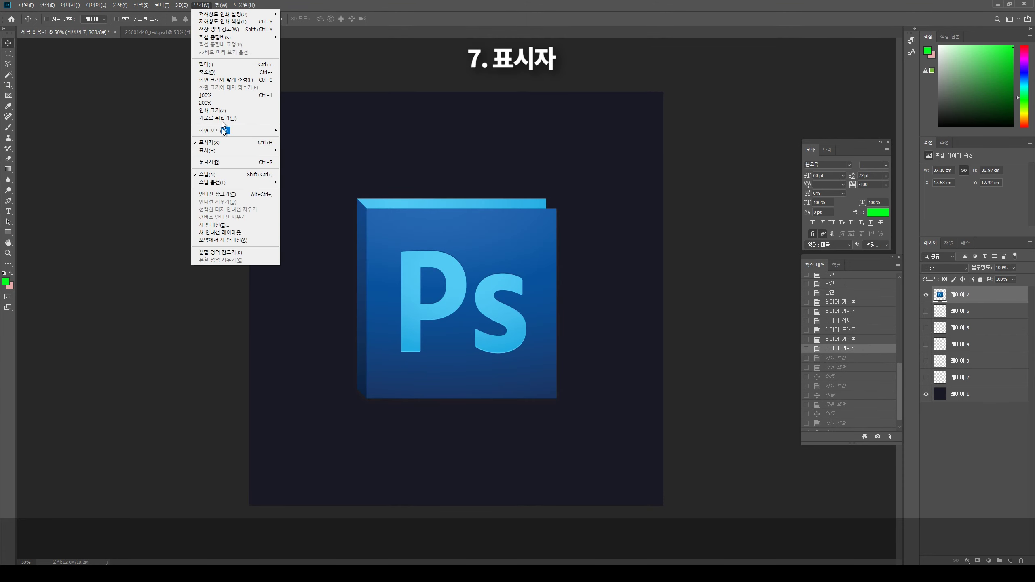
click(223, 162)
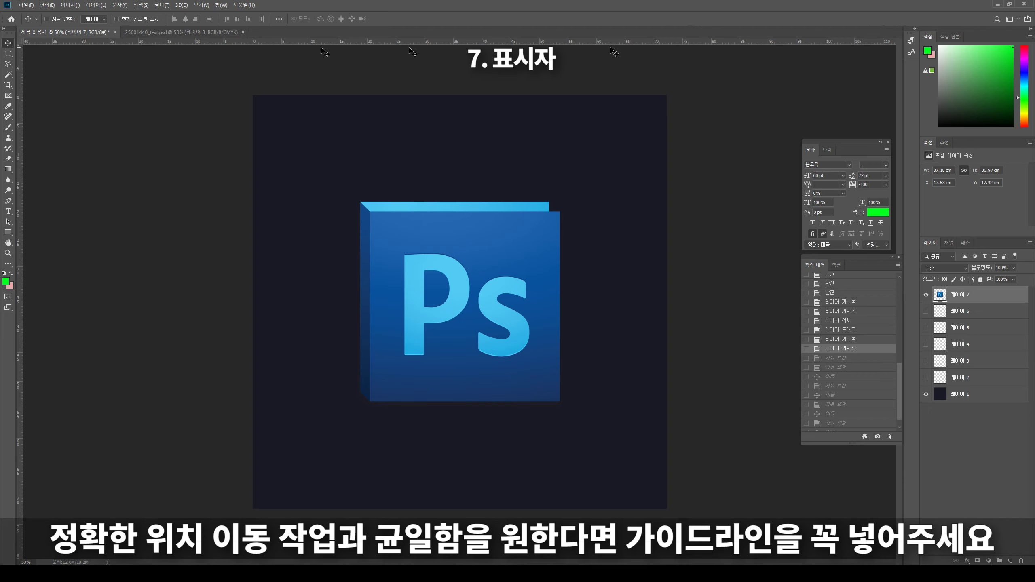
drag(489, 40, 484, 305)
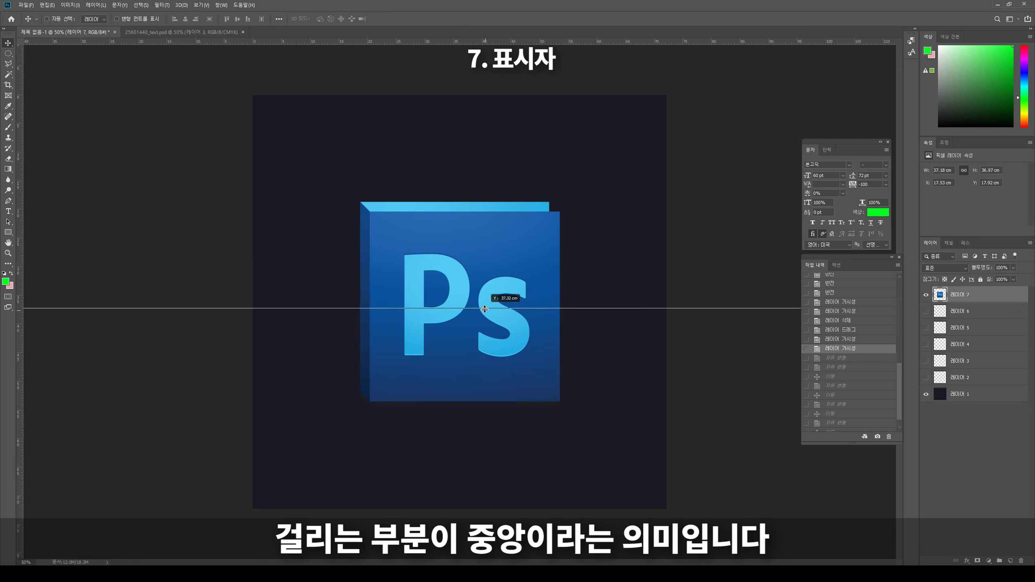
drag(483, 305, 484, 304)
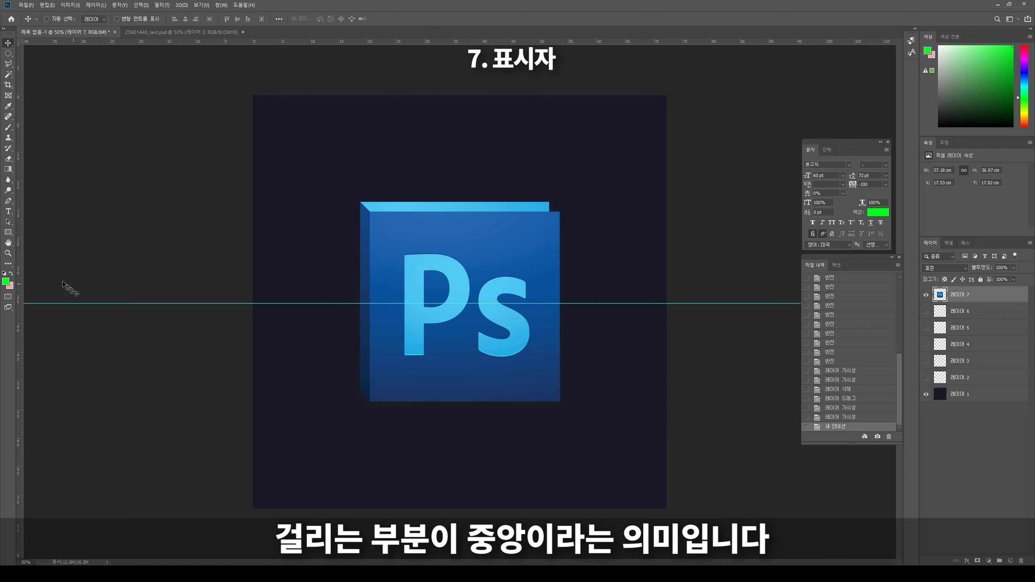
drag(21, 255, 460, 263)
click(201, 5)
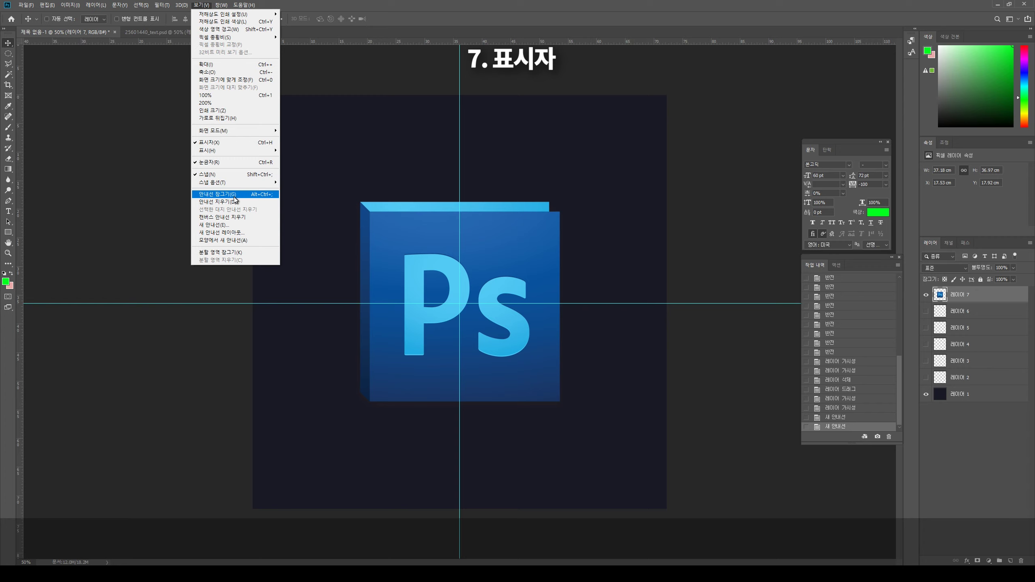
mouse_move(234, 182)
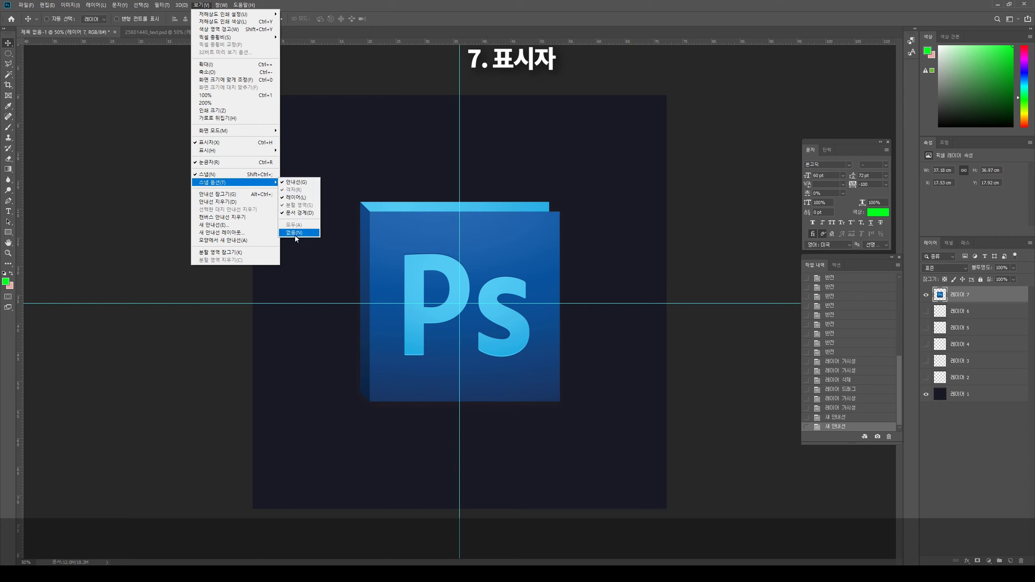
Step: Add guides along the Ps logo's top and left edges
click(521, 49)
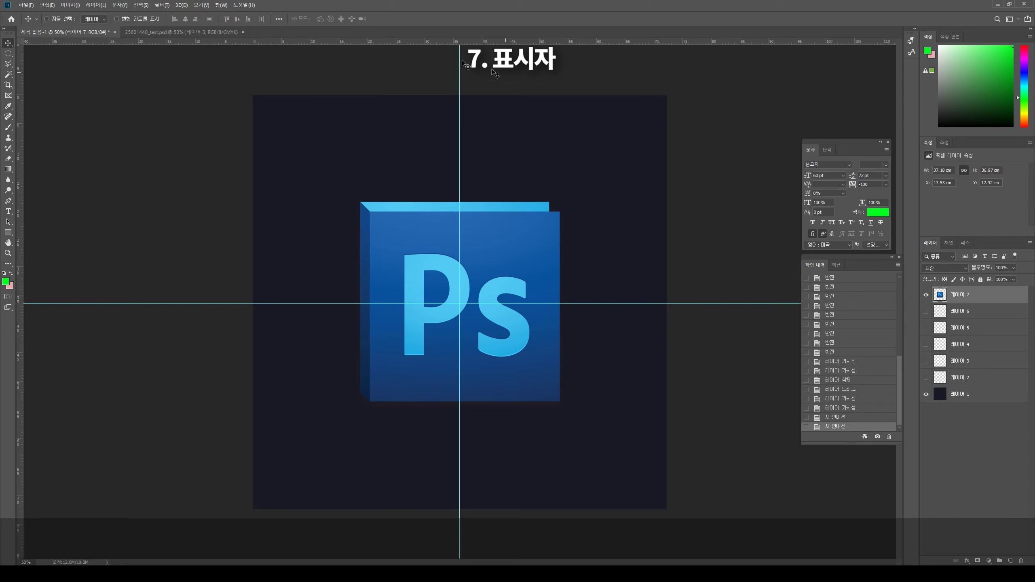
drag(291, 43, 330, 197)
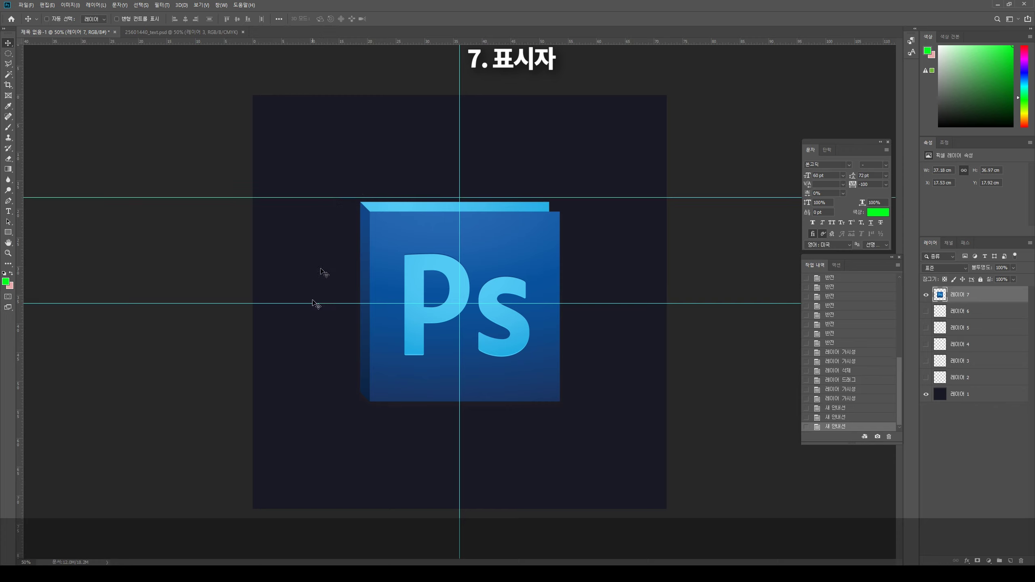
mouse_move(16, 391)
mouse_down()
mouse_move(368, 345)
mouse_move(353, 345)
mouse_up()
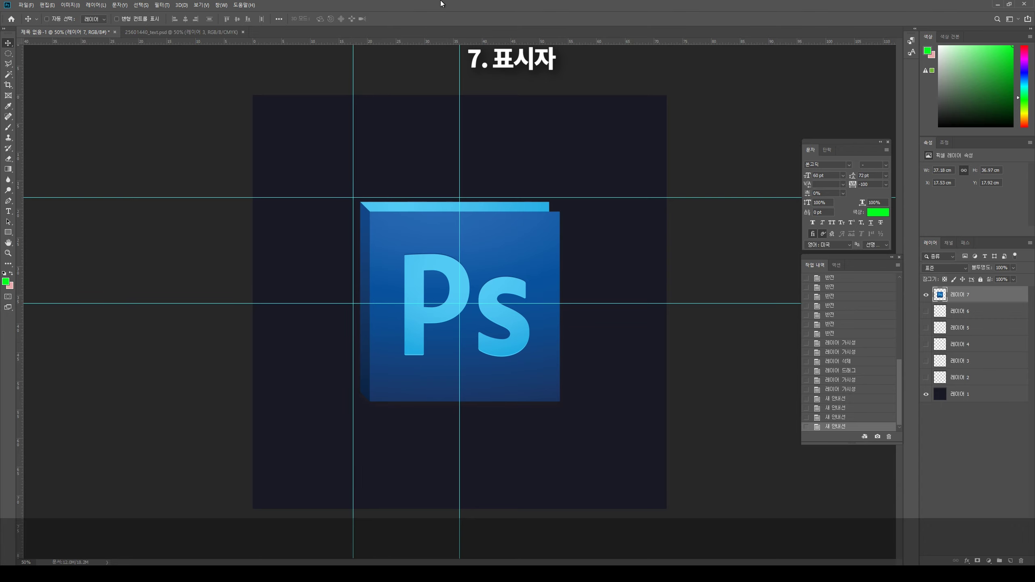
Step: Zoom out and back in, and hide then show the guides with Ctrl+H
key(ctrl+minus)
key(ctrl+plus)
key(ctrl+h)
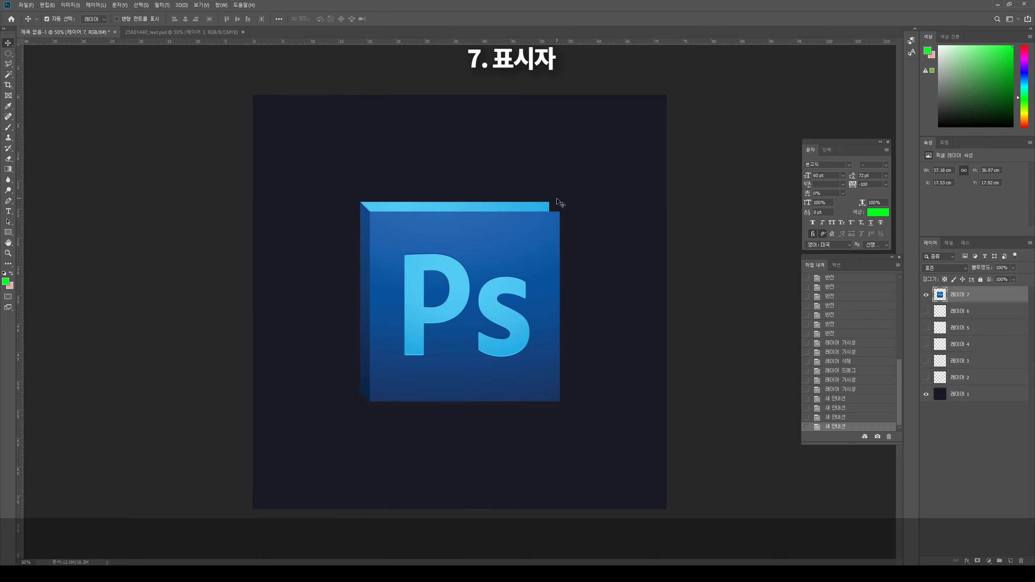
key(ctrl+h)
key(ctrl+h)
key(ctrl+h)
key(ctrl+h)
key(ctrl+h)
key(ctrl+plus)
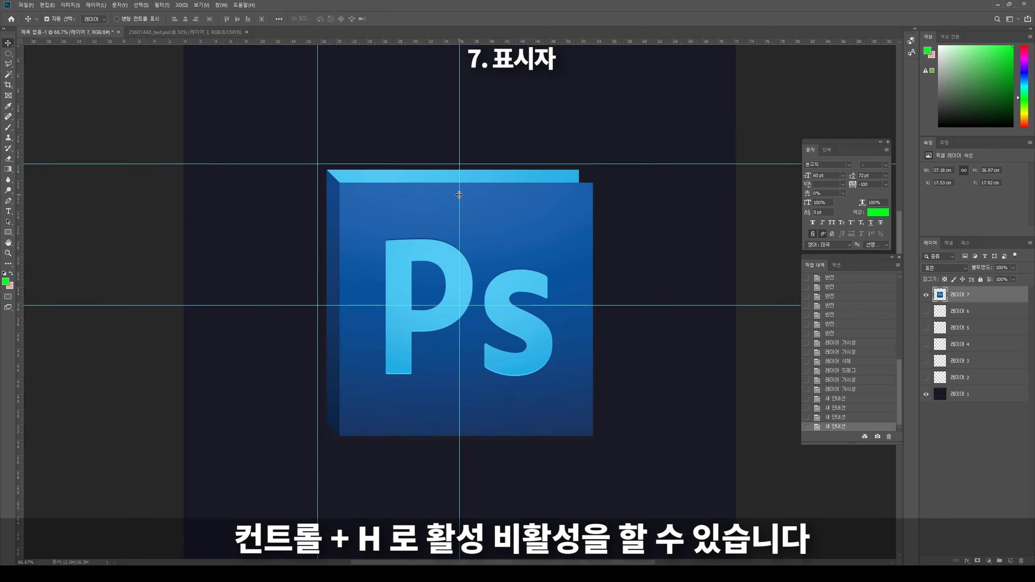
Step: Add a 'zbmand만세' text layer above the logo and snap it to the left guide
click(9, 213)
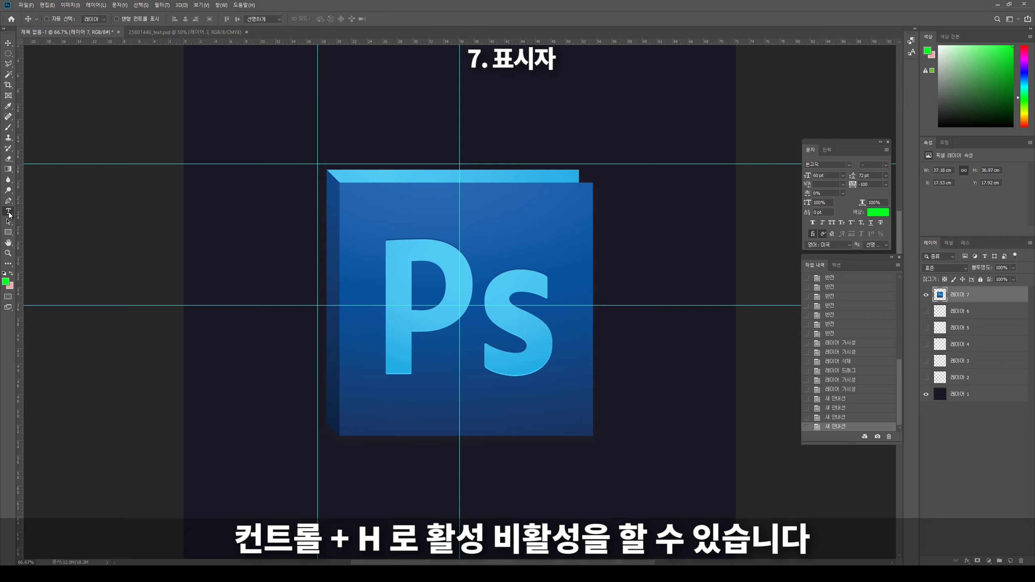
click(326, 105)
text(ddd)
key(BackSpace)
key(BackSpace)
key(BackSpace)
text(ddd)
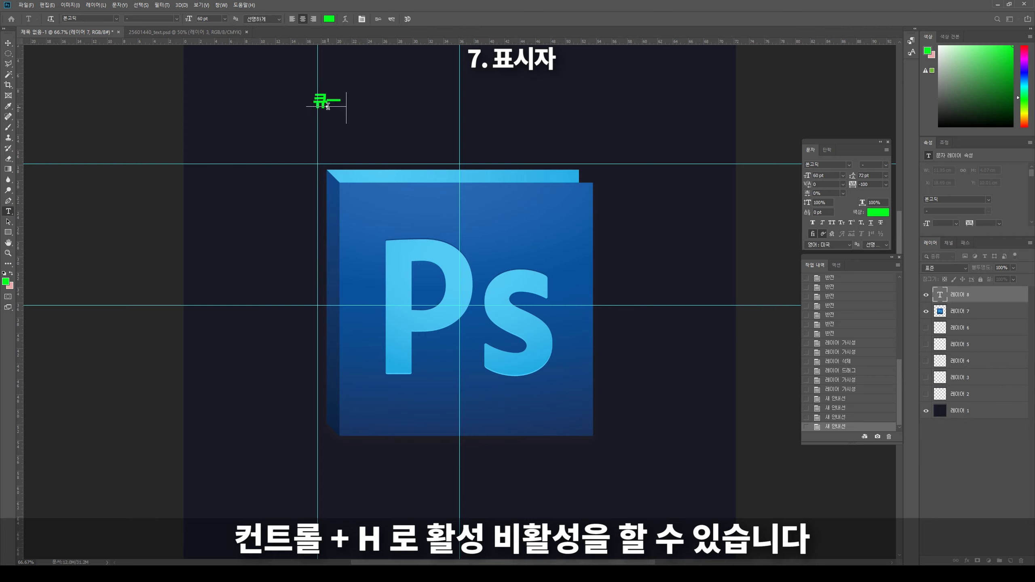
key(BackSpace)
key(BackSpace)
key(BackSpace)
text(zbmand)
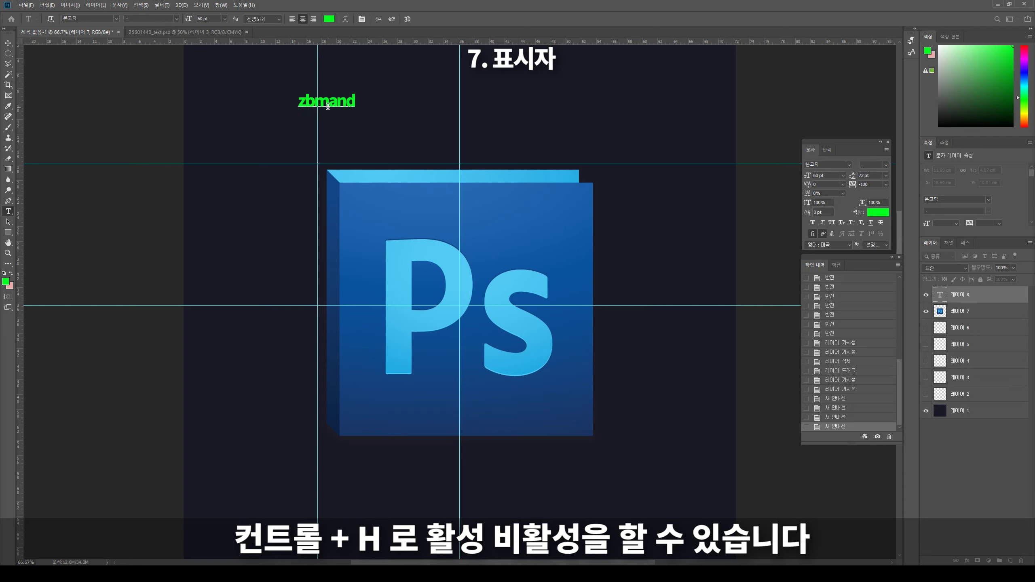
text(만세)
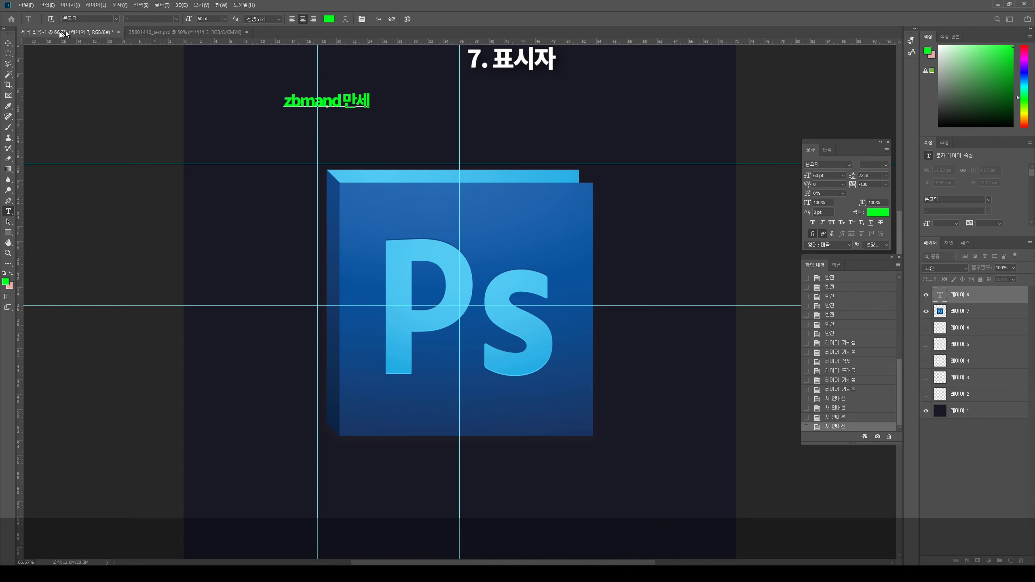
click(7, 42)
drag(340, 101, 374, 94)
Step: Add a '만만세' text line and snap it under the first line on the left guide
click(8, 211)
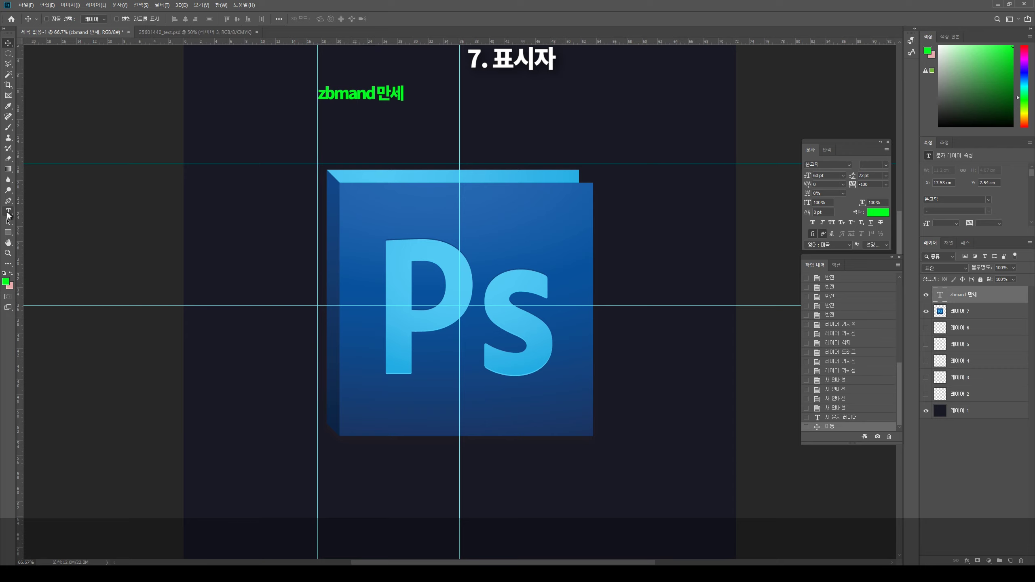
click(339, 127)
text(ㅇㅇㅇ)
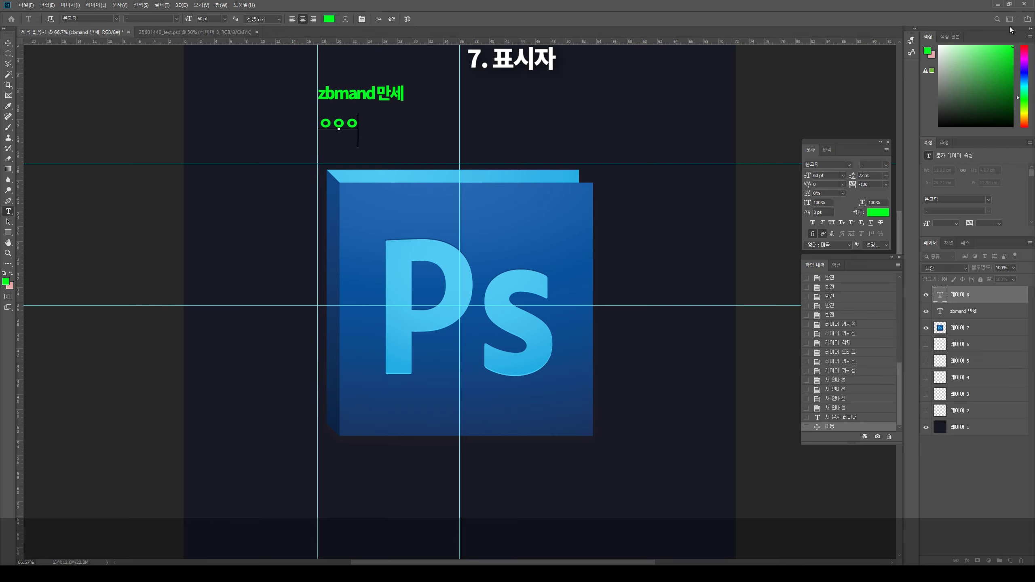
key(BackSpace)
key(BackSpace)
key(BackSpace)
text(만만세)
click(8, 43)
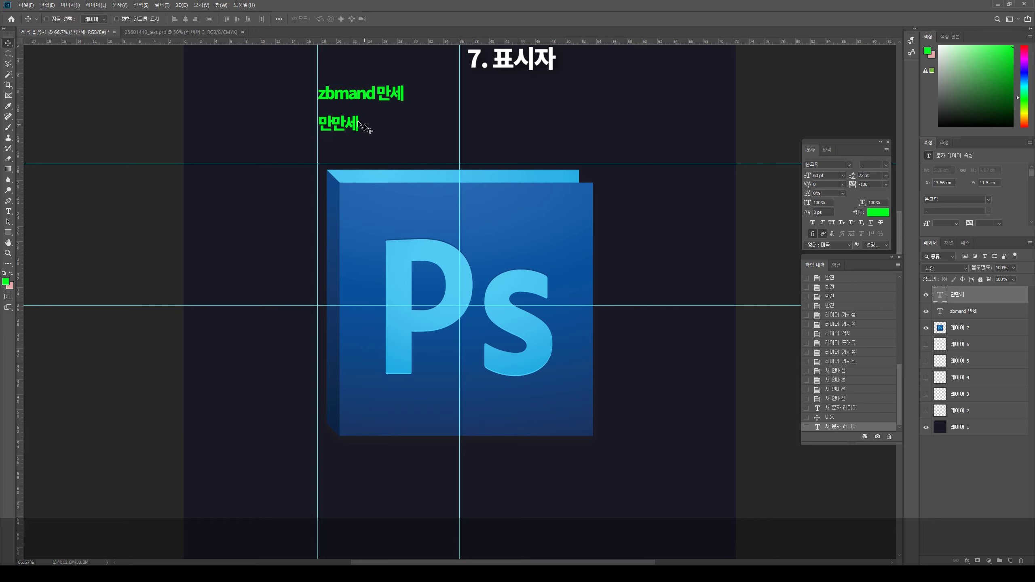
drag(357, 128, 357, 112)
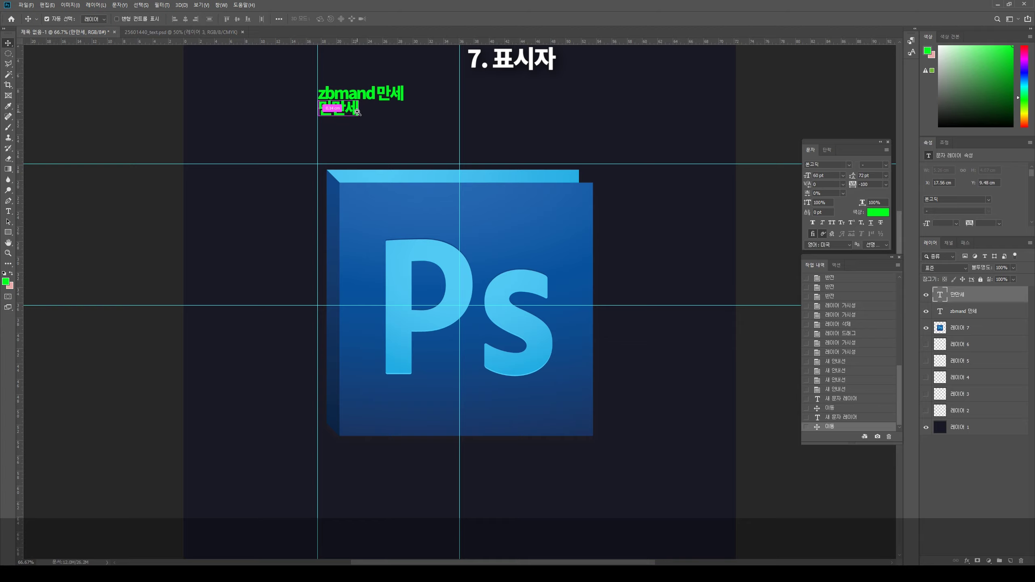
scroll(338, 80, up, 5)
drag(412, 278, 405, 277)
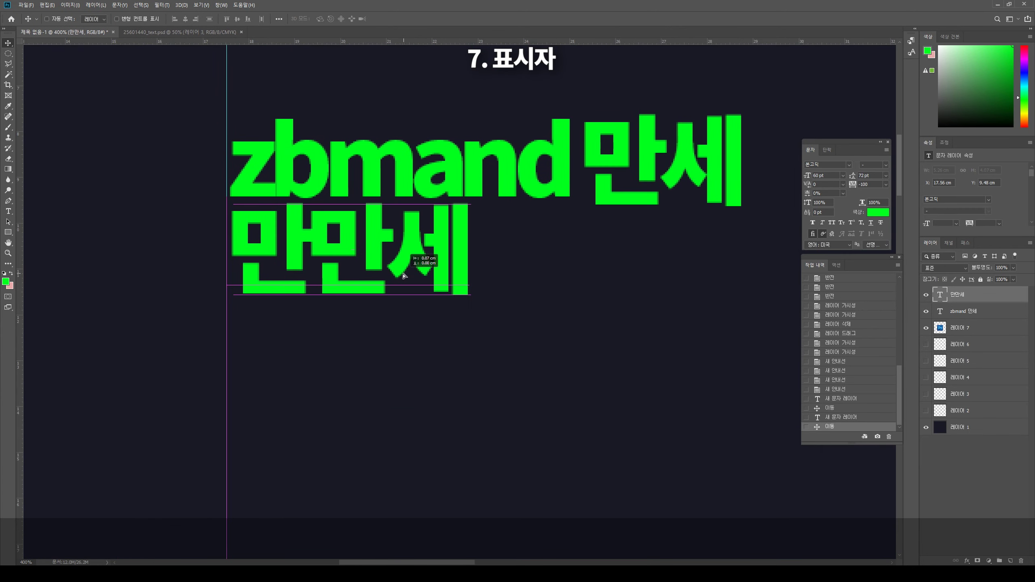
scroll(587, 345, down, 1)
scroll(586, 344, down, 4)
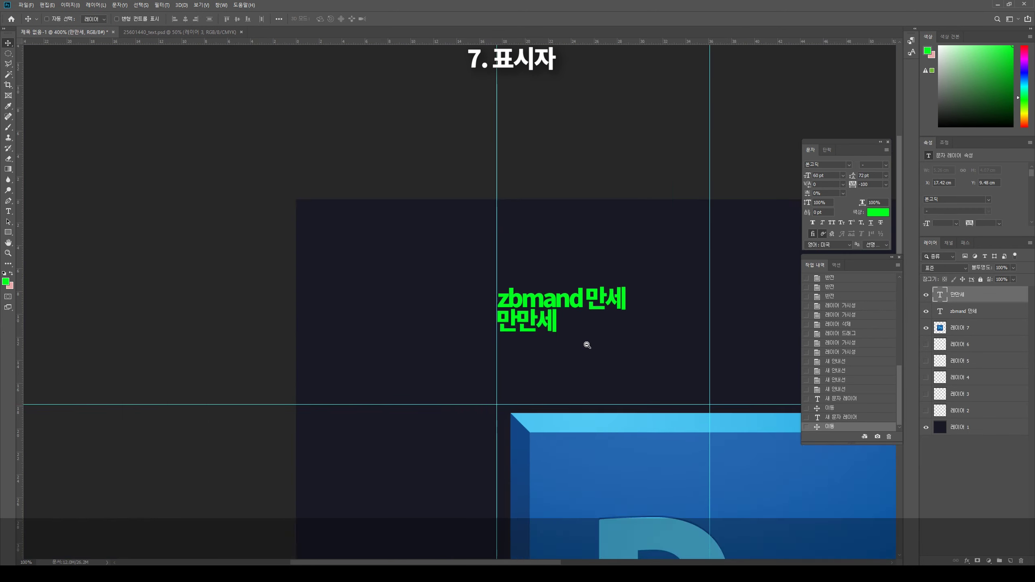
scroll(584, 342, down, 2)
mouse_move(704, 362)
mouse_down()
mouse_move(568, 231)
mouse_move(592, 279)
mouse_up()
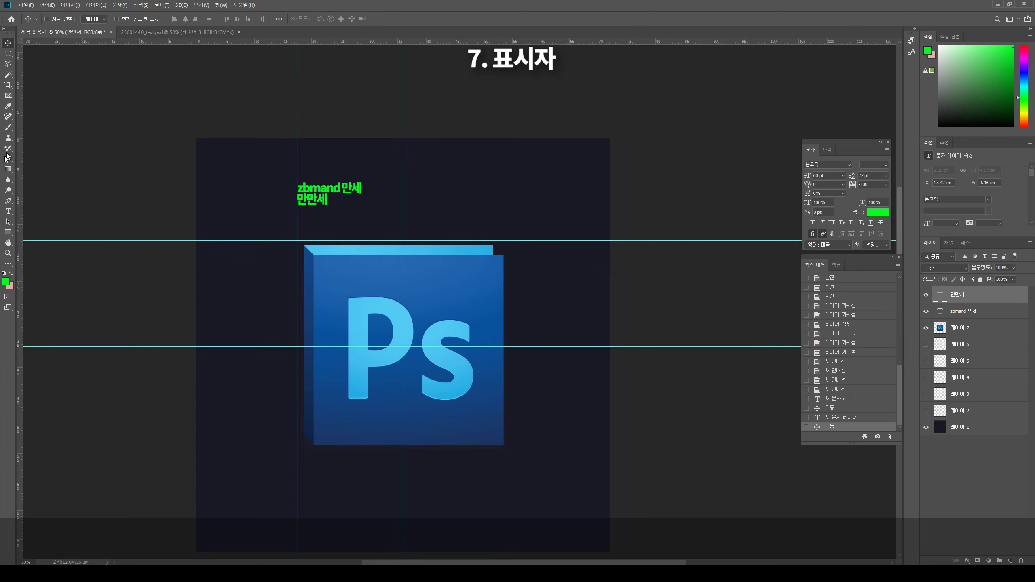
Step: Type a third text line, '섭페의 달인이 아닌 뽀샵의 달인', below the others
click(8, 211)
click(294, 220)
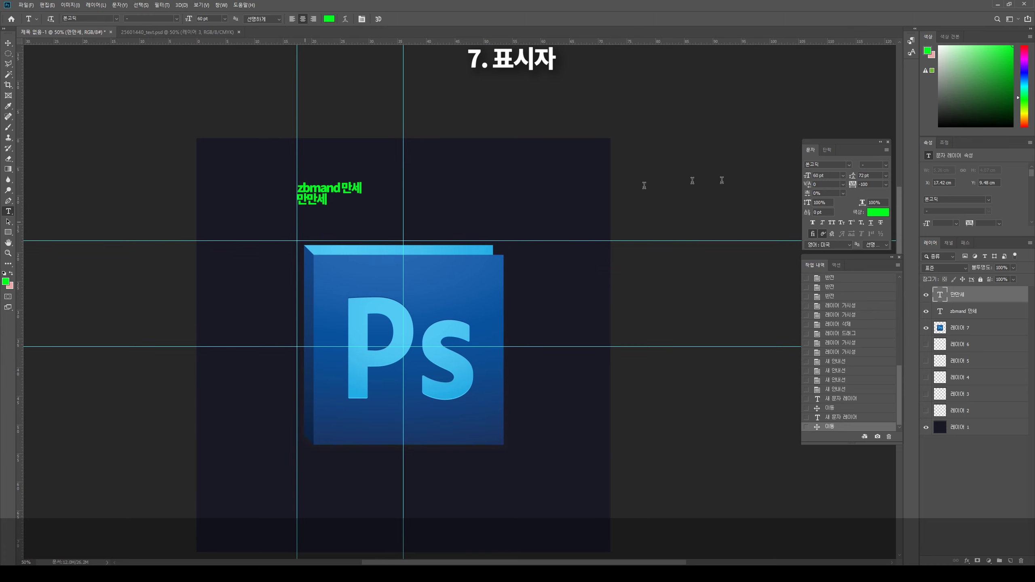
text(섭펭)
text(의 달)
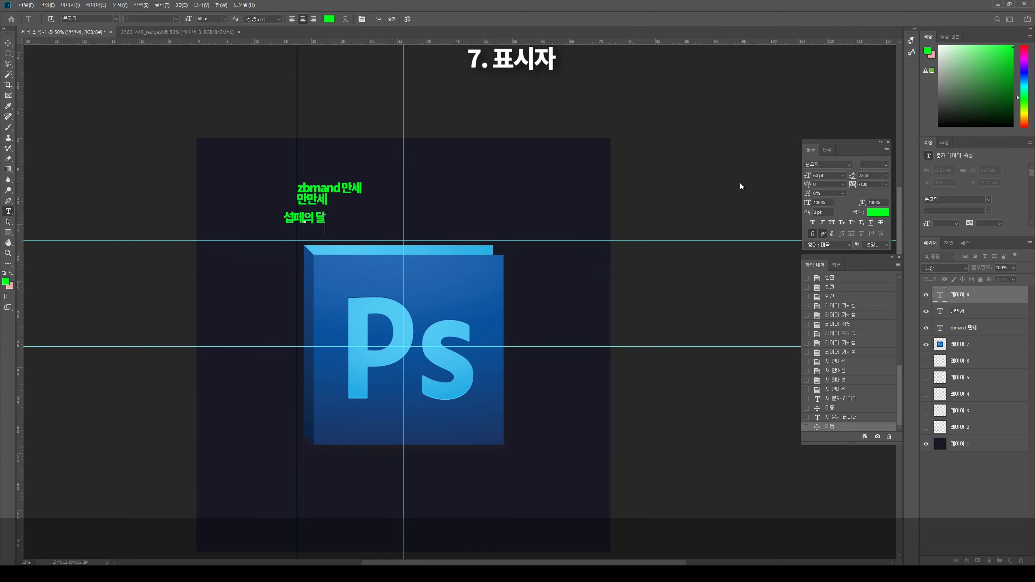
text(인)
text(이 아니)
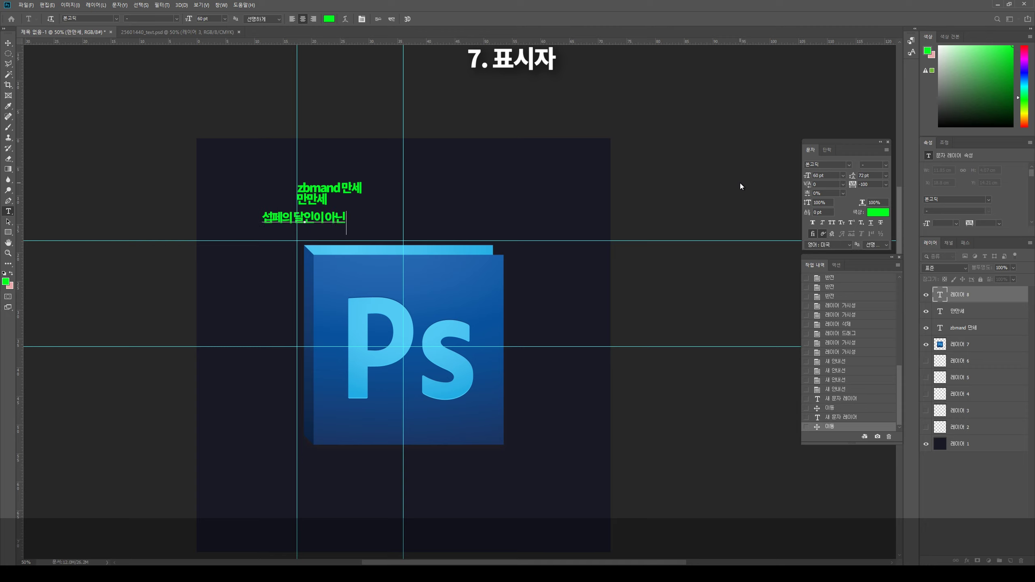
text(ㄴ 뽀샵 ㅇ의 달인)
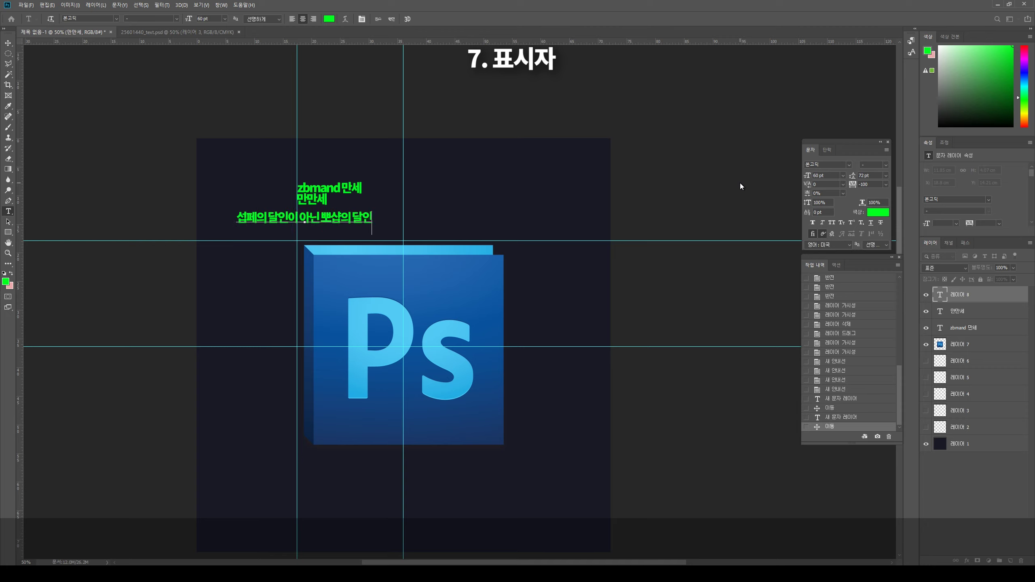
click(2, 43)
Step: Align the third line on the left guide with arrow-key nudges, then fit the view
scroll(244, 215, up, 1)
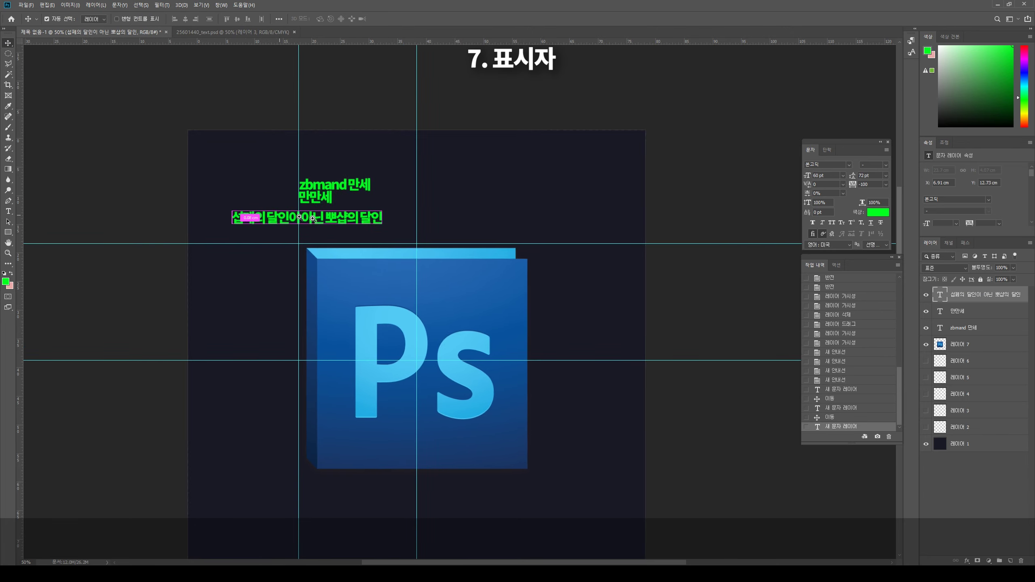
drag(363, 218, 445, 211)
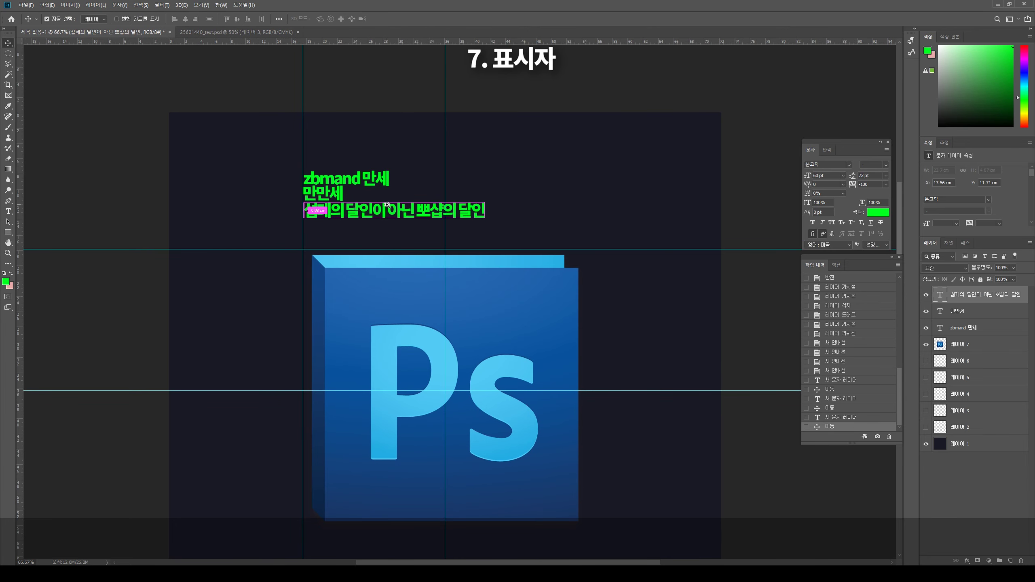
scroll(387, 204, up, 3)
drag(303, 226, 511, 212)
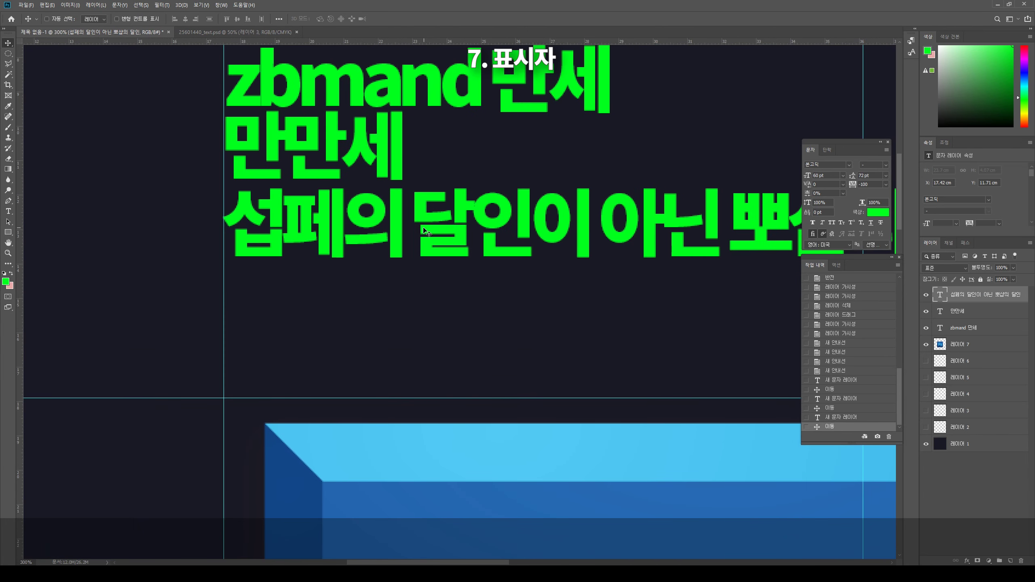
key(Up)
key(Up)
key(Up)
key(Up)
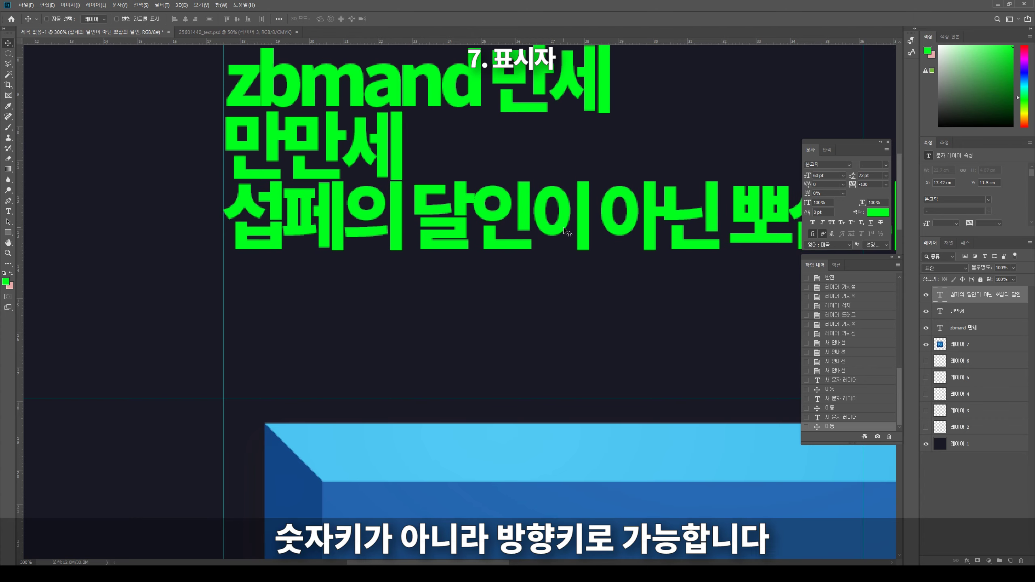
key(Down)
key(Down)
alt+click(557, 286)
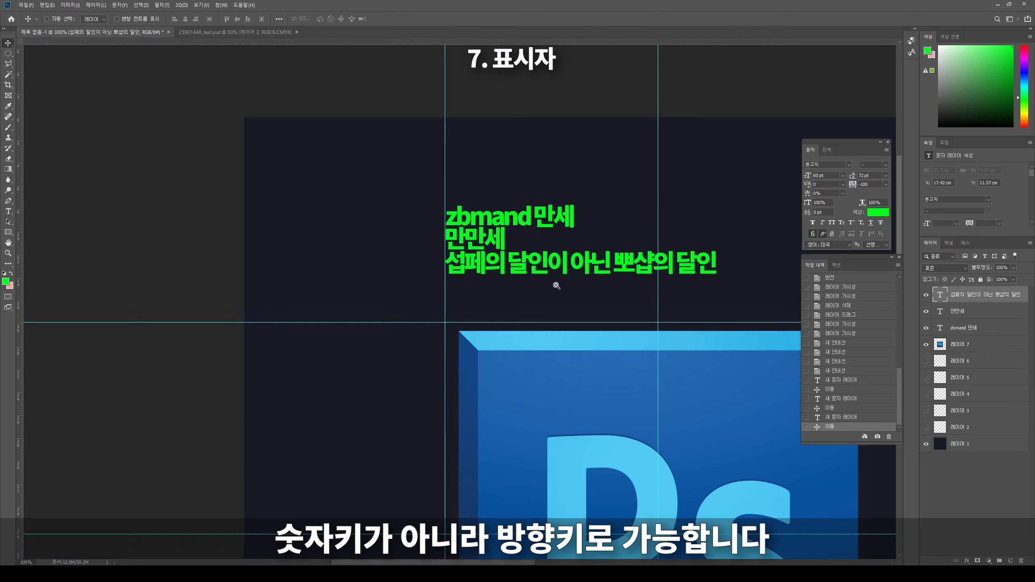
mouse_move(464, 244)
mouse_down()
mouse_move(499, 262)
mouse_move(418, 234)
mouse_move(409, 272)
mouse_move(573, 278)
mouse_up()
key(ctrl+0)
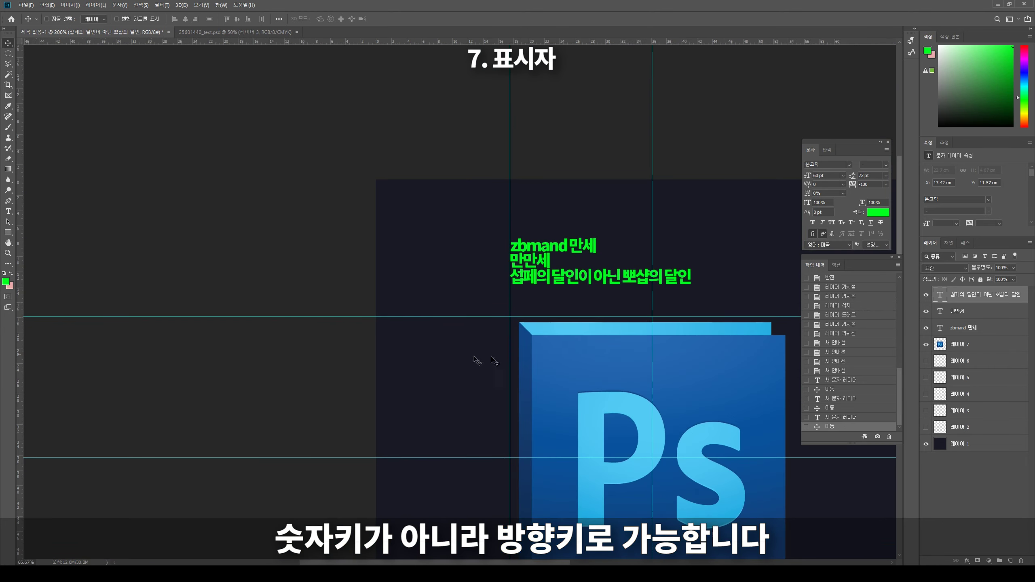
mouse_move(647, 265)
mouse_down()
mouse_move(604, 240)
mouse_move(474, 204)
mouse_up()
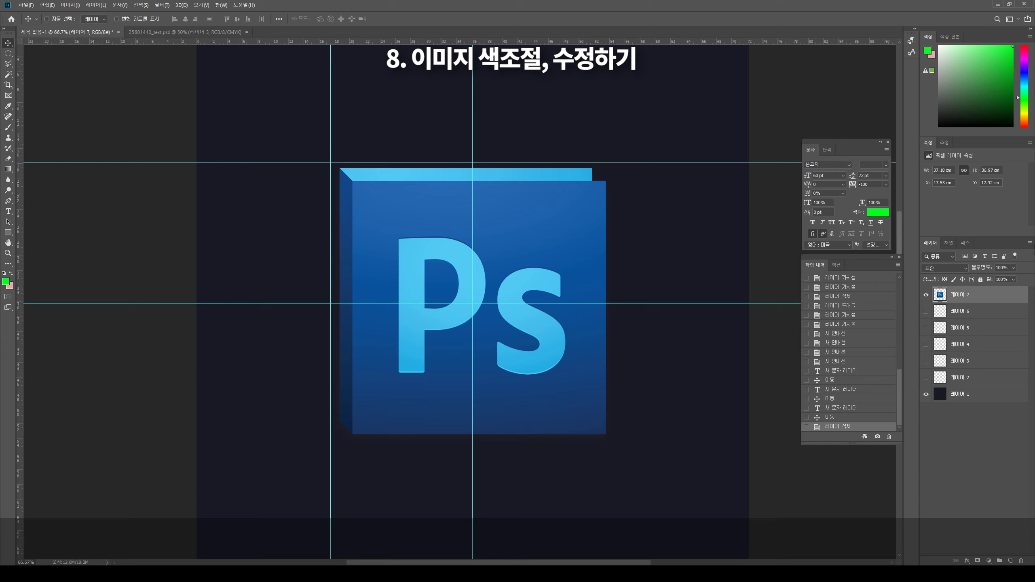
Step: Toggle the Ps logo layer's visibility off and on, then bring up the Image menu
click(926, 295)
click(926, 294)
click(926, 295)
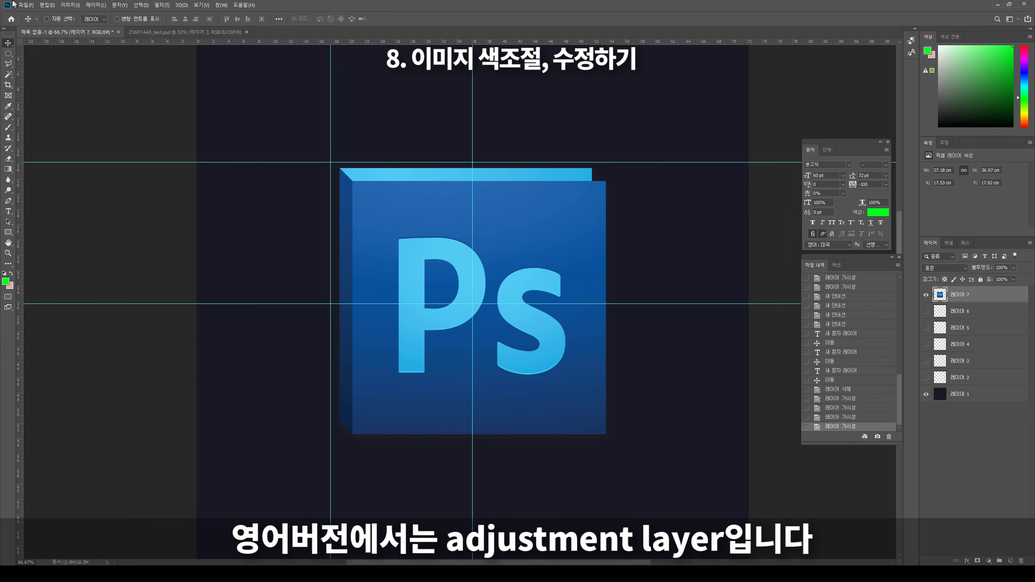
click(72, 6)
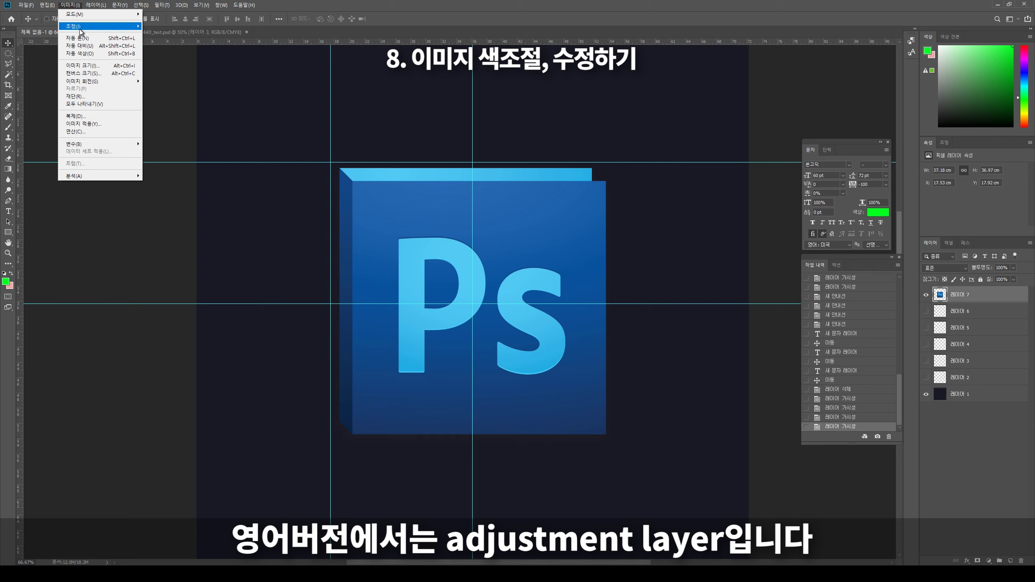
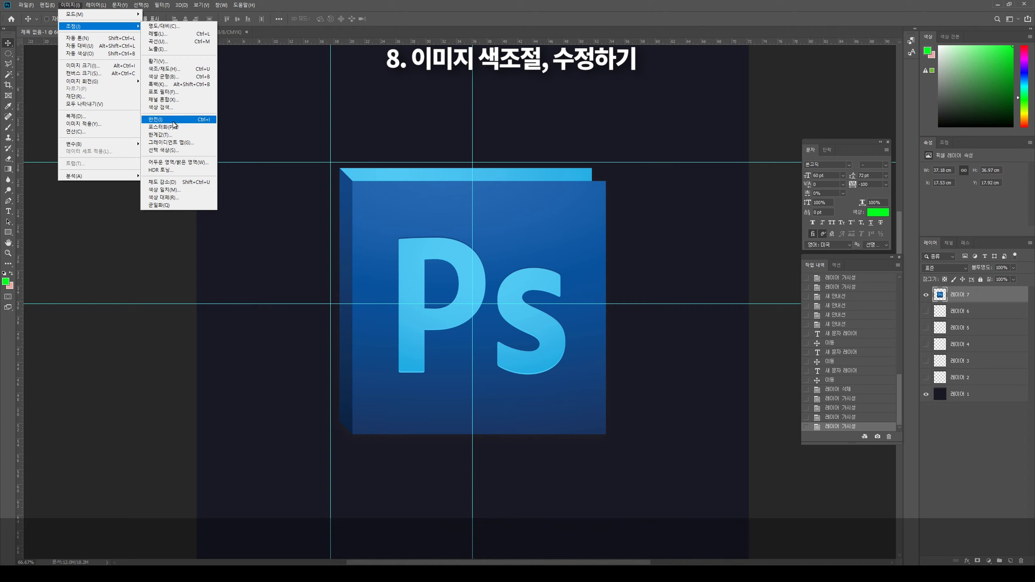
Step: Try a Brightness/Contrast adjustment, then undo it
click(177, 26)
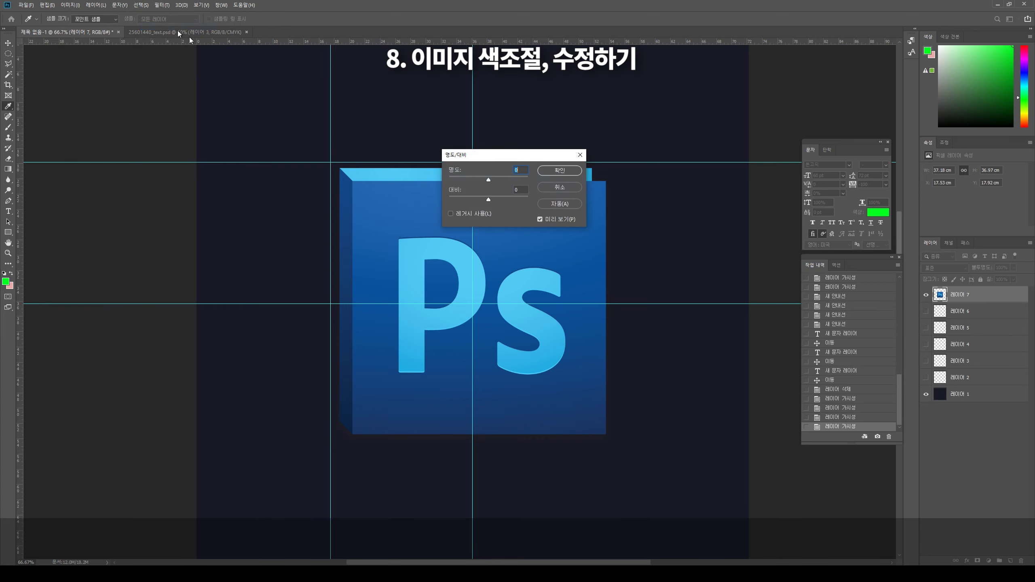
click(563, 171)
key(ctrl+z)
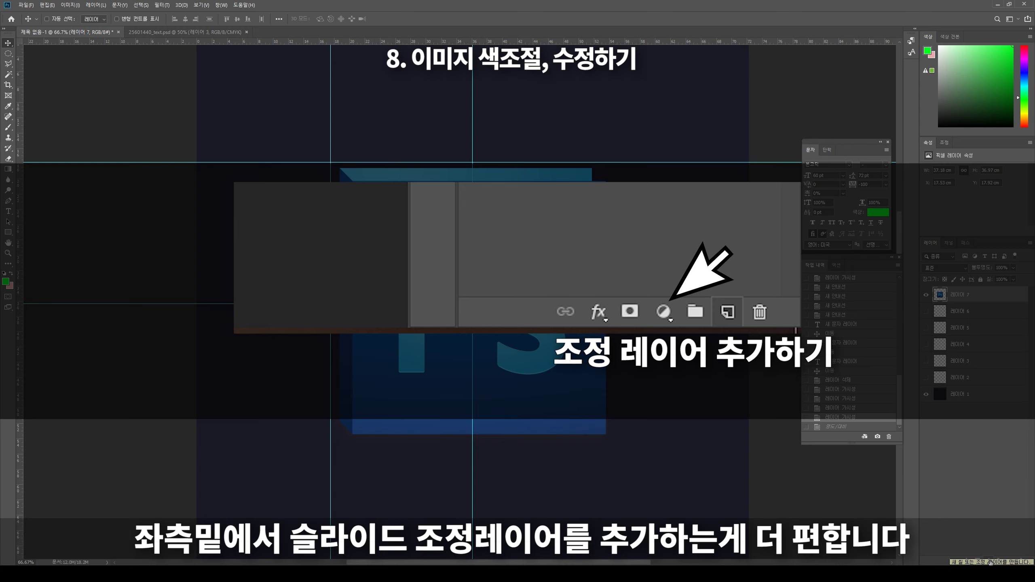
Step: Add a Levels adjustment layer in the Layers panel
click(990, 562)
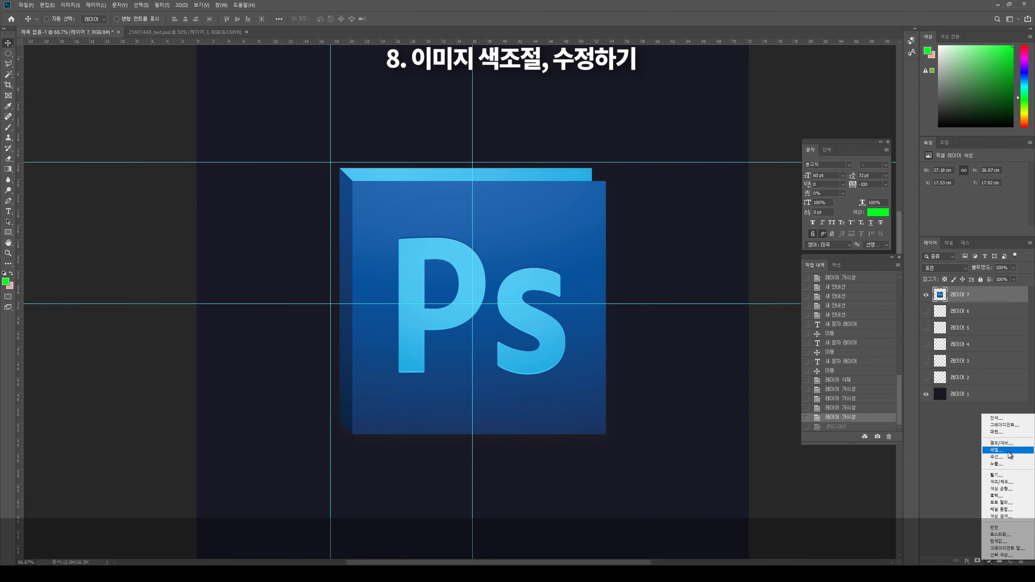
click(1007, 450)
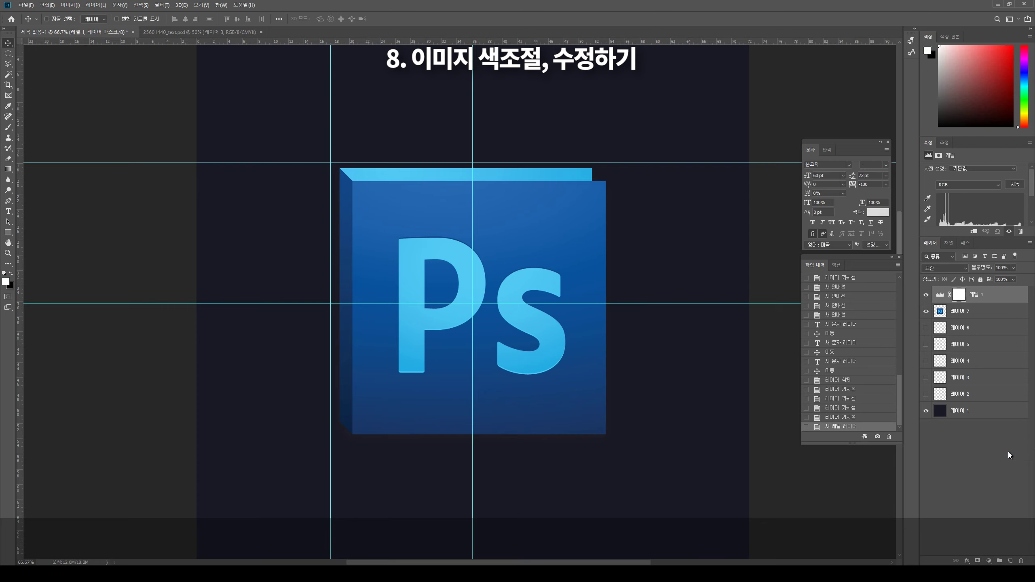
click(941, 298)
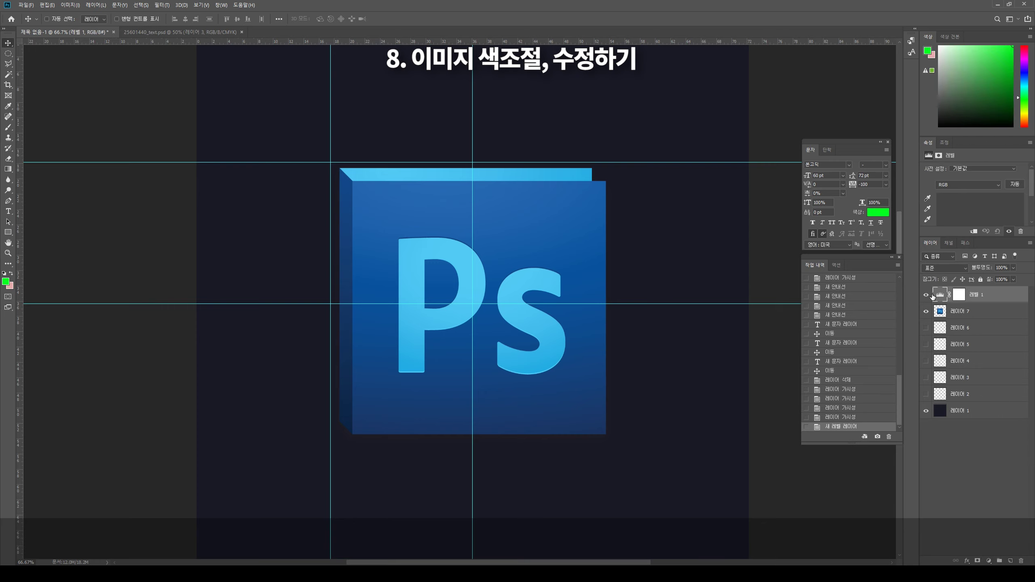
double_click(930, 297)
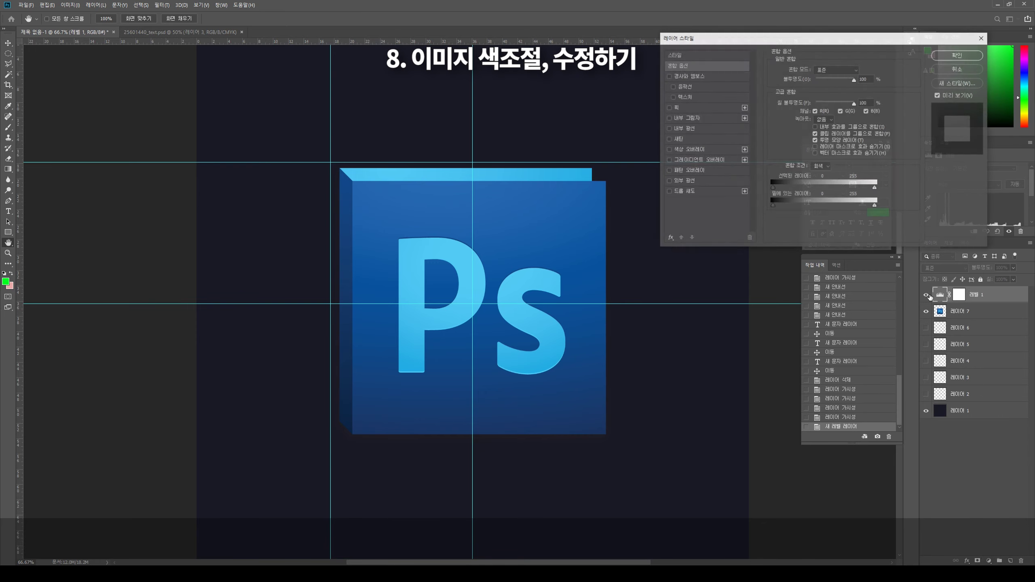
click(958, 69)
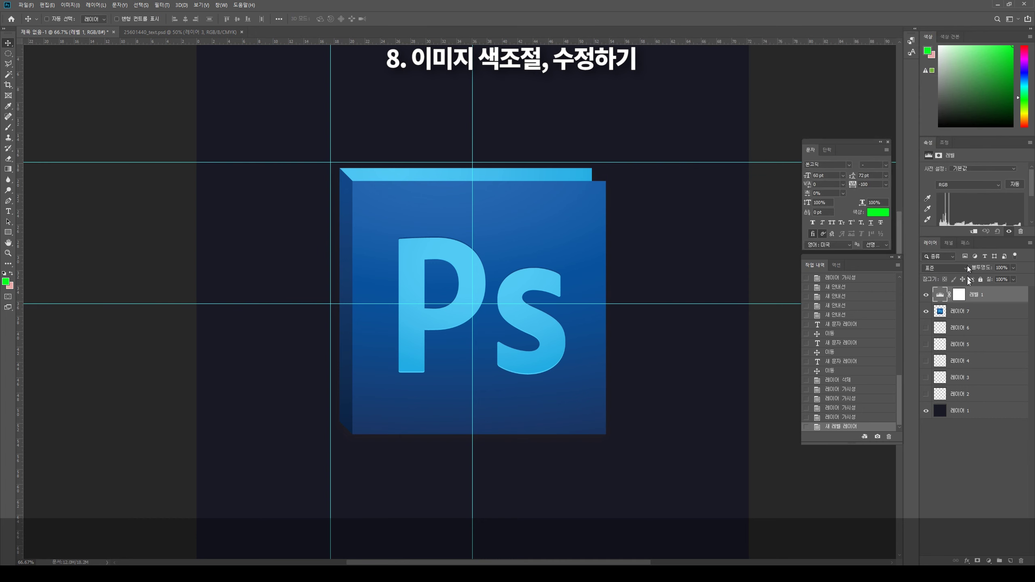
Step: Clip the Levels adjustment layer to 레이어 7 and show its settings
alt+click(942, 302)
click(947, 307)
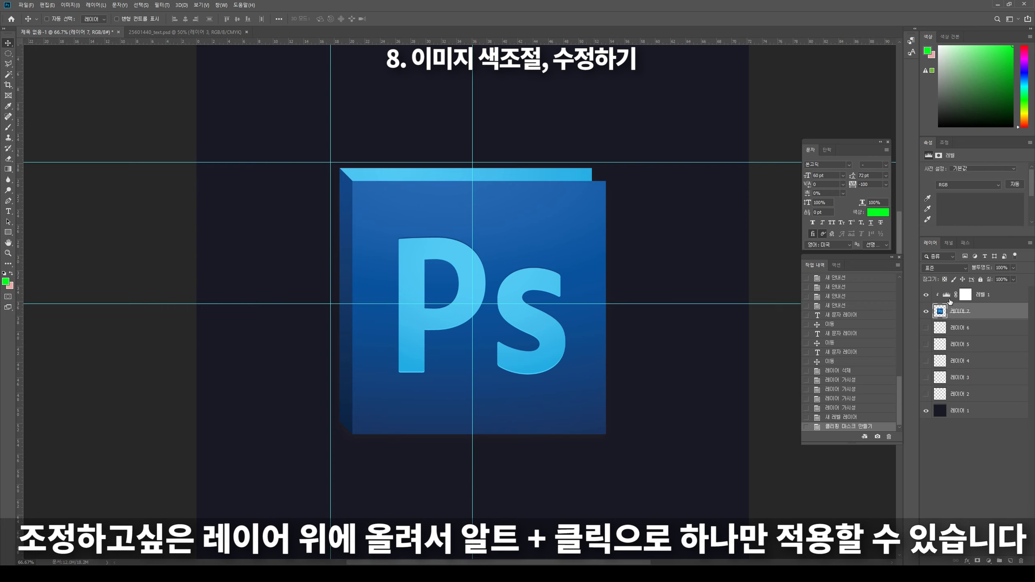
click(949, 299)
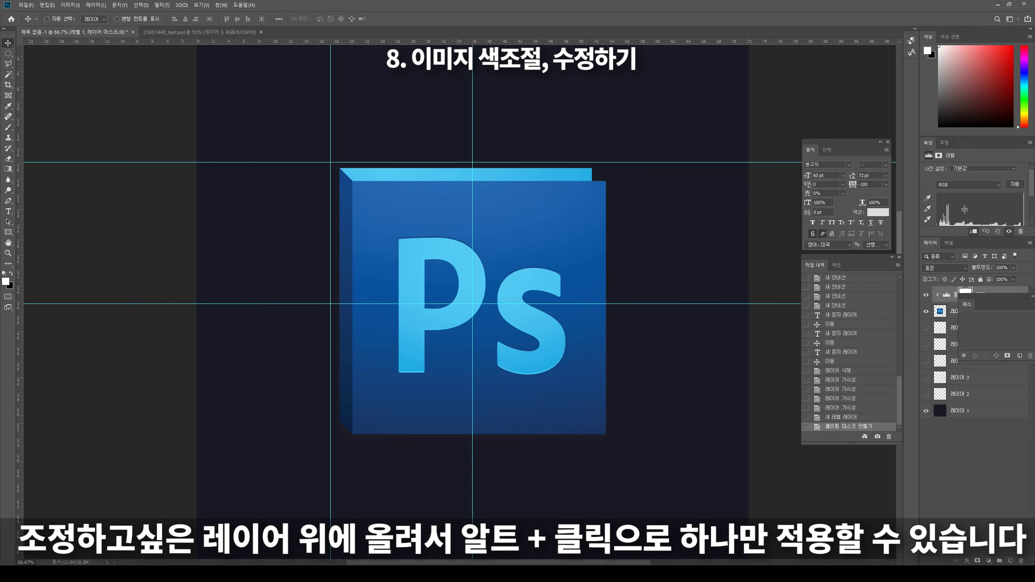
click(965, 243)
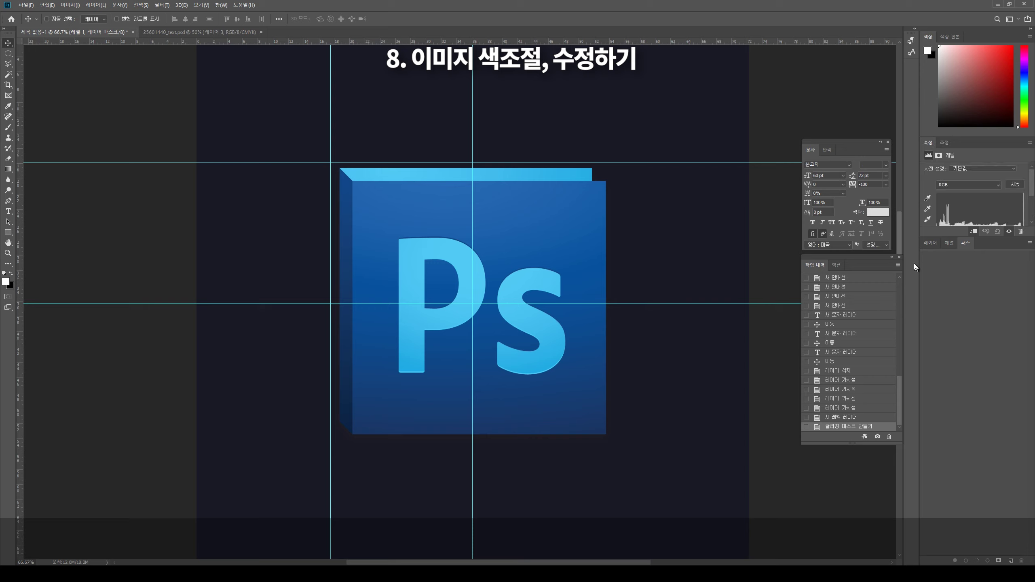
click(930, 243)
click(948, 295)
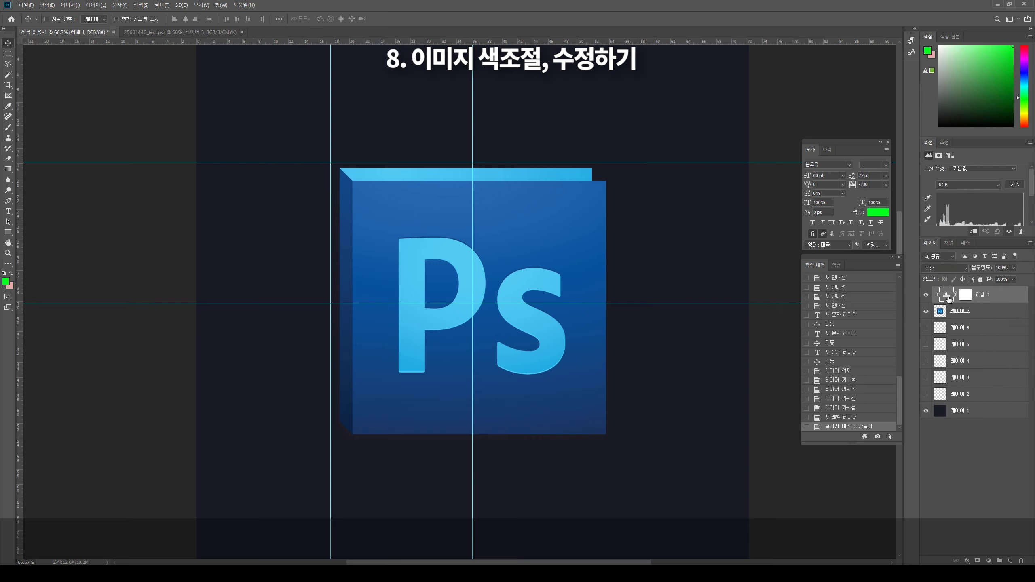
click(964, 294)
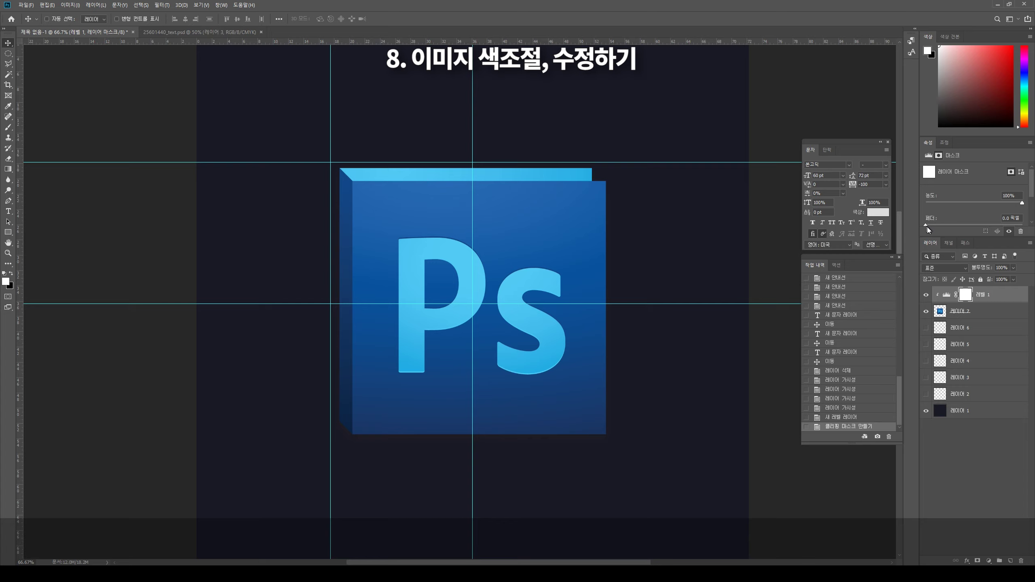
click(948, 295)
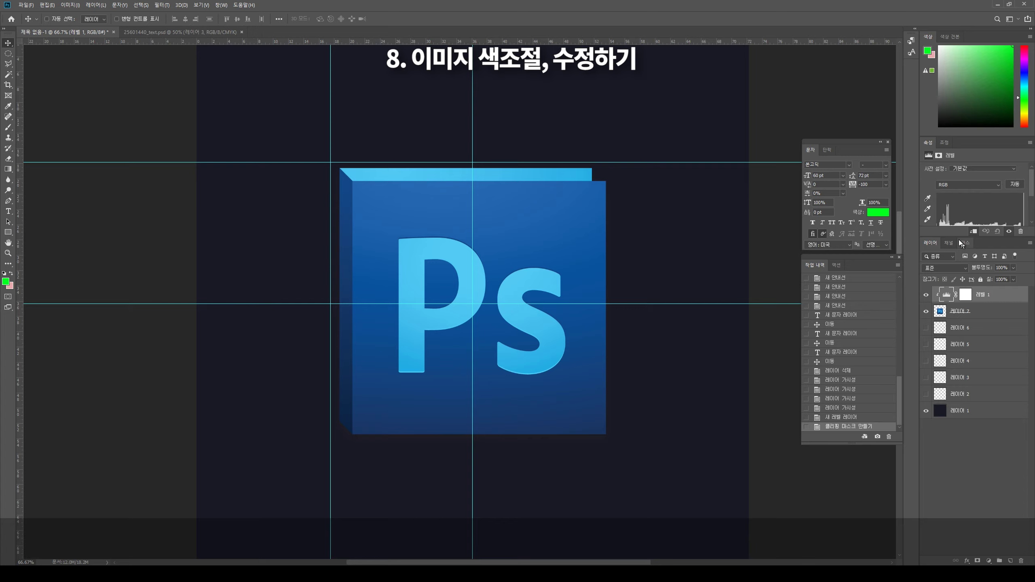
Step: Set the Levels input black to 40 and white to 175
drag(987, 238, 988, 310)
mouse_move(936, 229)
mouse_down()
mouse_move(988, 229)
mouse_move(949, 229)
mouse_up()
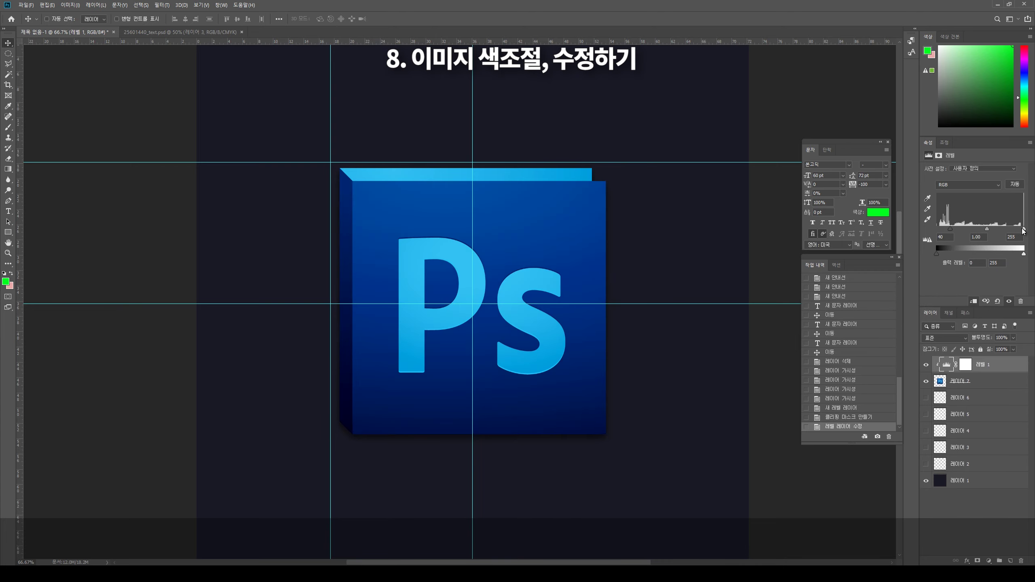
drag(1023, 229, 998, 229)
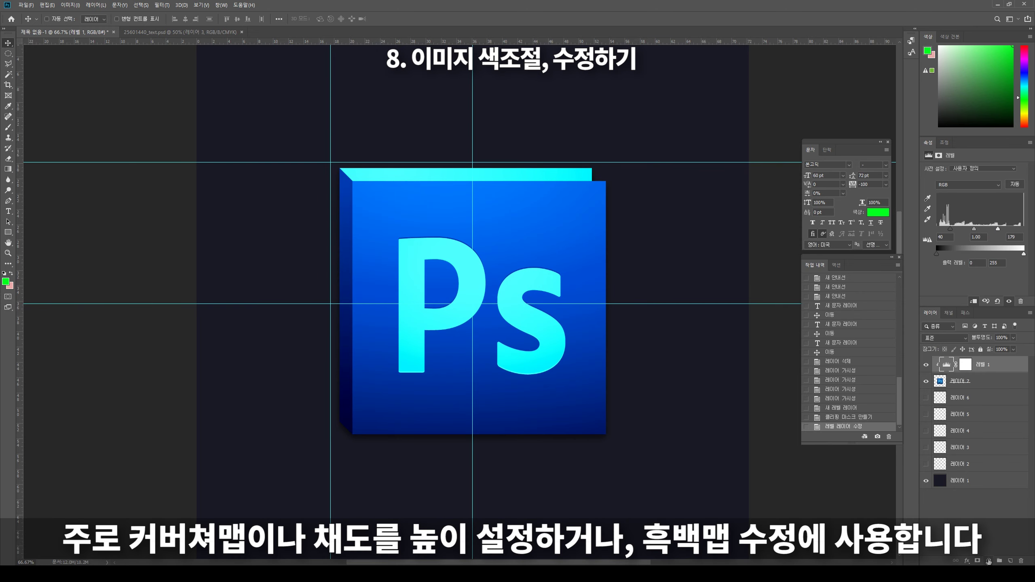
Step: Hide Levels and add a Hue/Saturation layer clipped to 레이어 7, shifted toward green
click(926, 365)
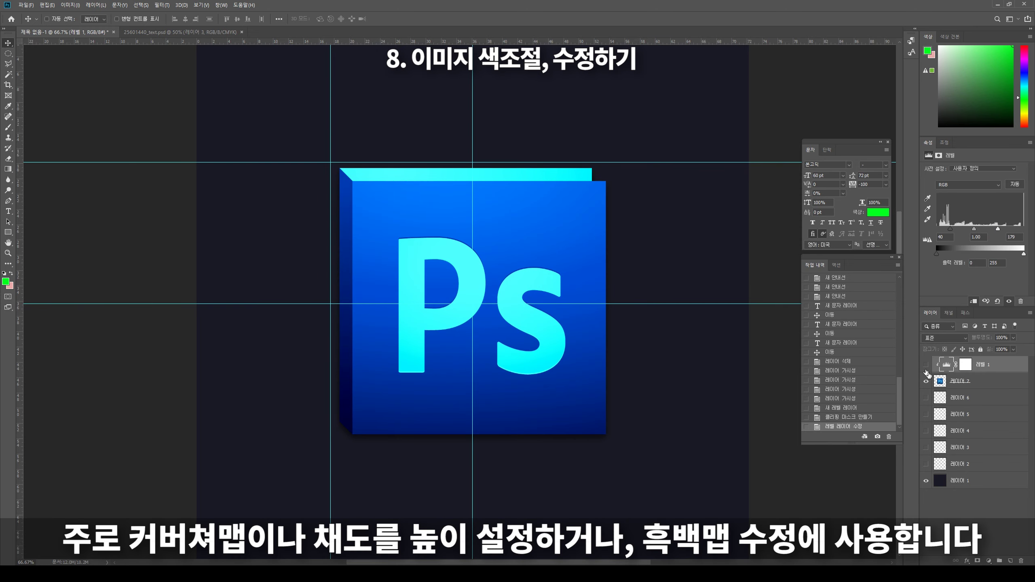
click(990, 562)
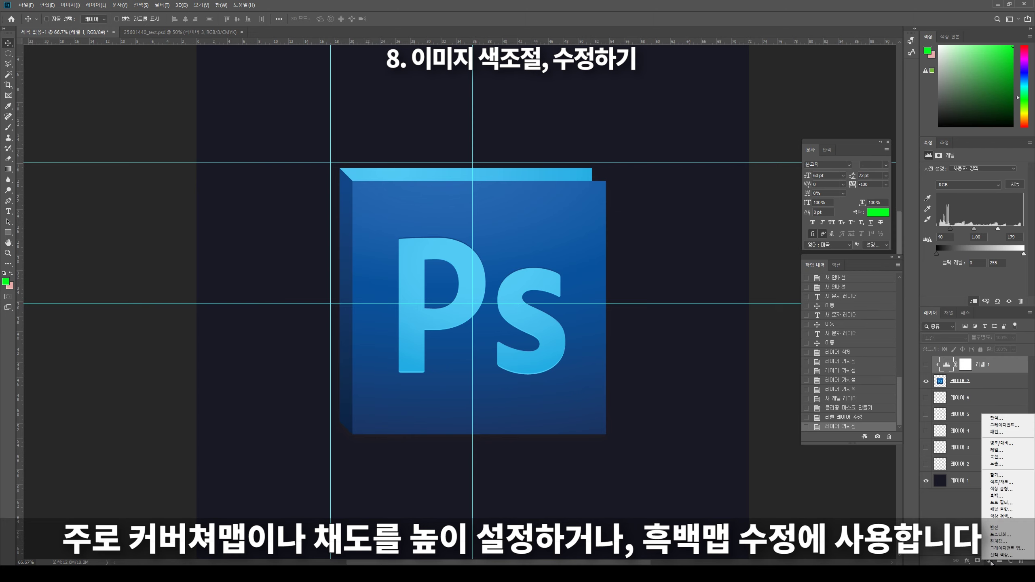
click(997, 484)
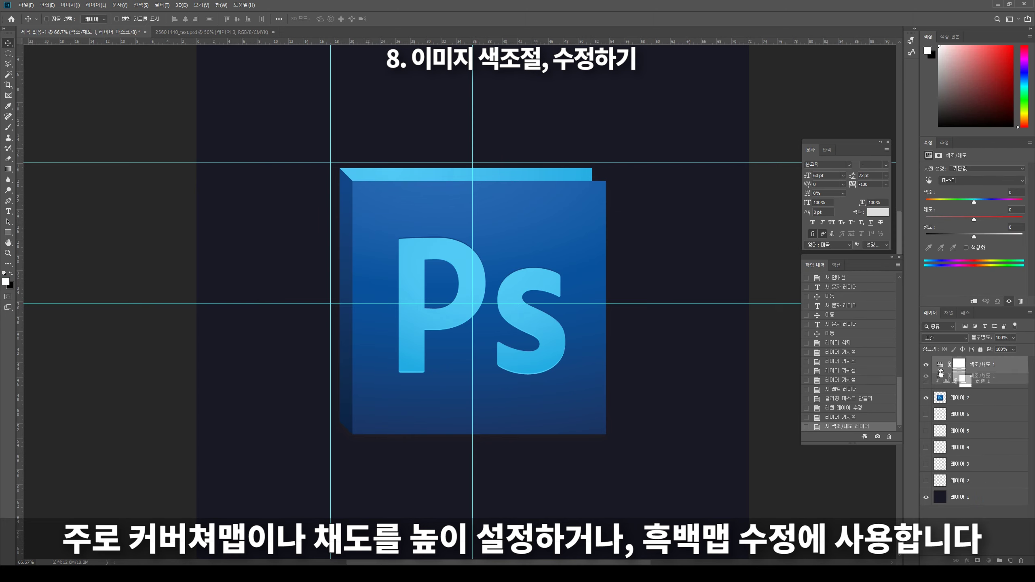
drag(939, 366, 940, 396)
alt+click(939, 389)
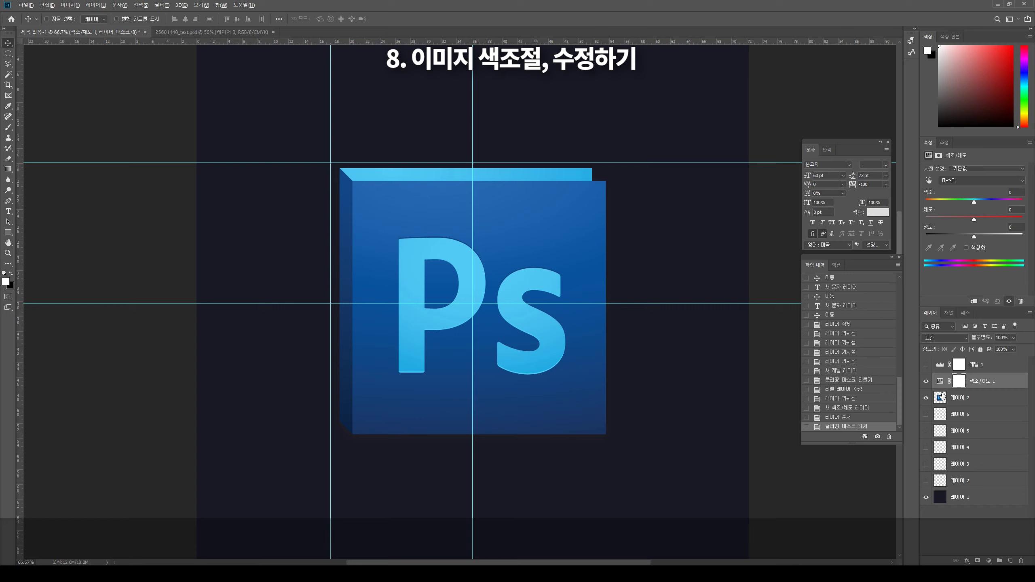
alt+click(943, 386)
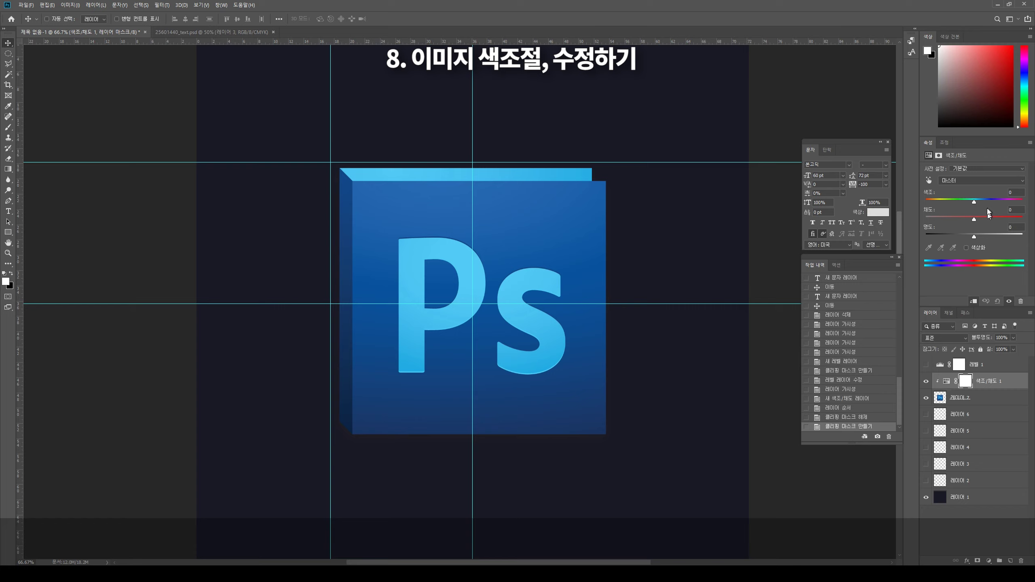
mouse_move(974, 220)
mouse_down()
mouse_move(941, 219)
mouse_move(957, 203)
mouse_move(940, 202)
mouse_up()
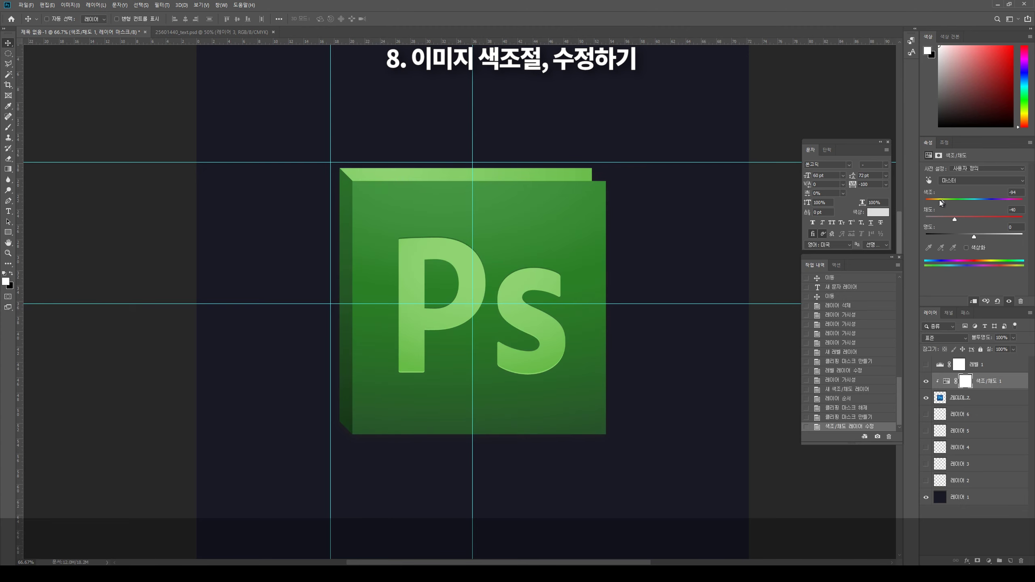
key(ctrl+minus)
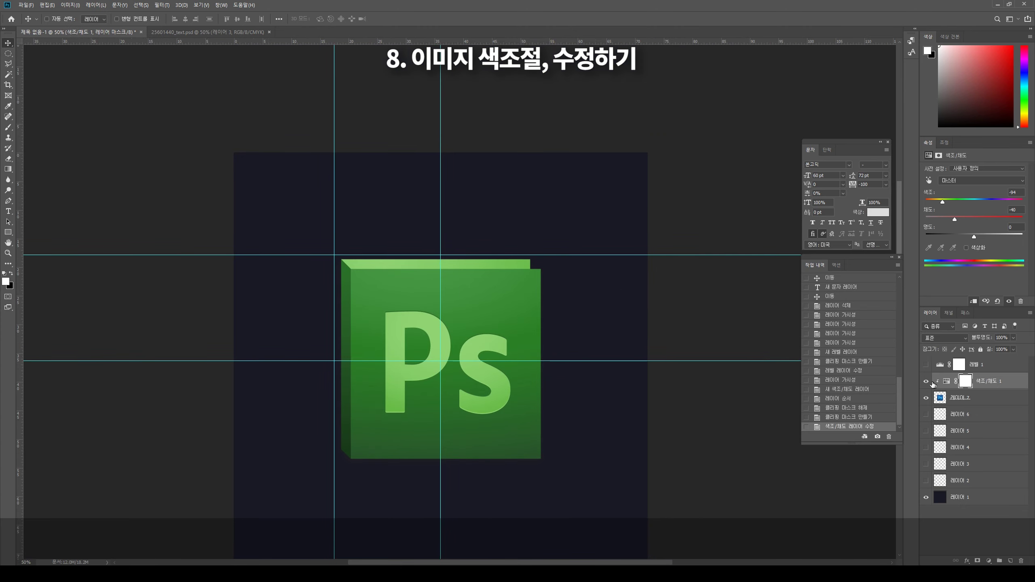
Step: Hide Hue/Saturation and add a clipped Black & White adjustment to grey the logo
click(925, 381)
click(988, 561)
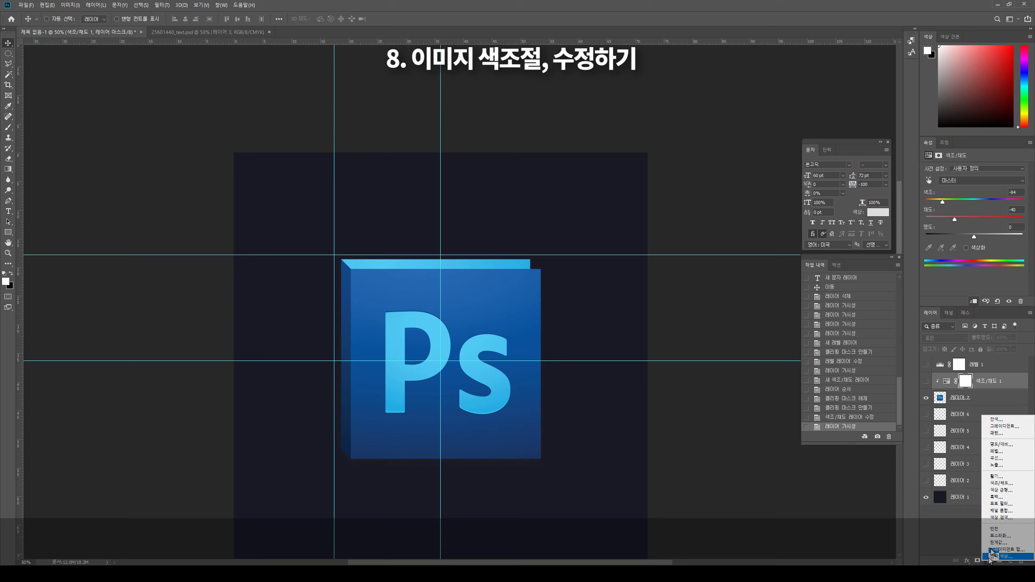
click(1004, 497)
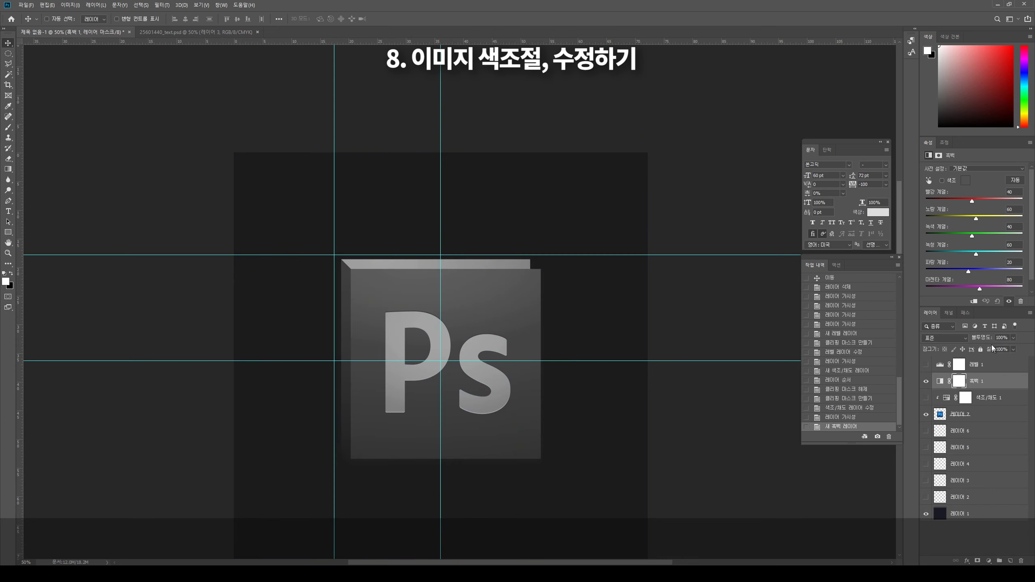
drag(944, 383, 944, 402)
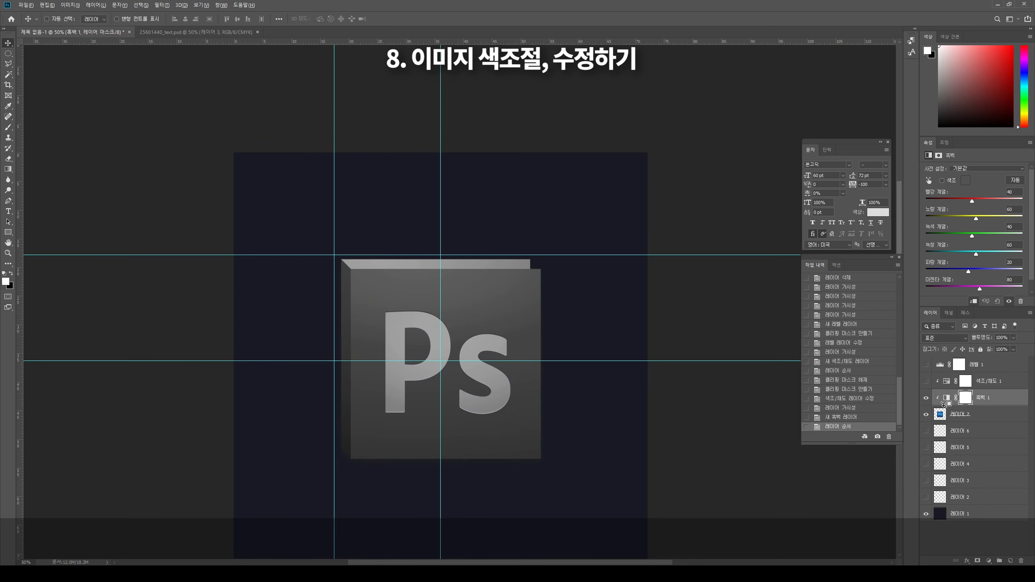
Step: Alt-drag a copy of the Hue/Saturation layer above 레이어 1
drag(466, 326, 494, 237)
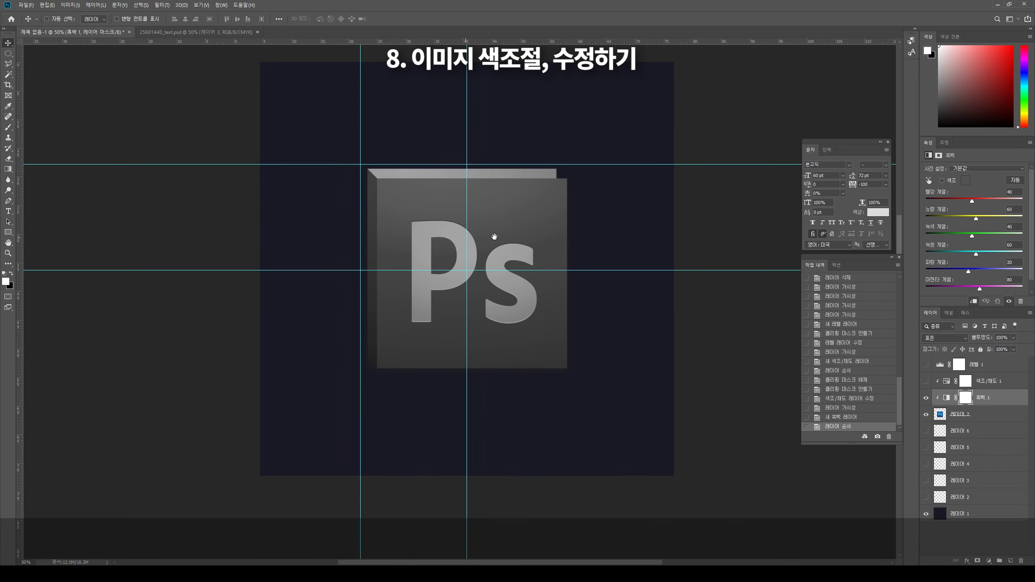
click(980, 380)
drag(987, 383, 944, 519)
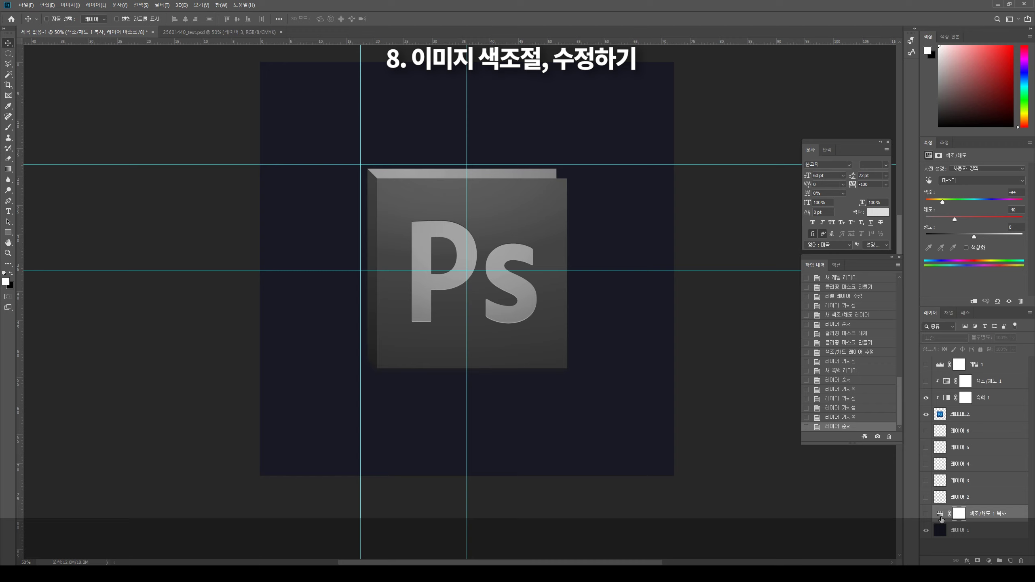
Step: Clip the Hue/Saturation copy to 레이어 1 and tune hue, saturation, lightness to muted purple
alt+click(942, 525)
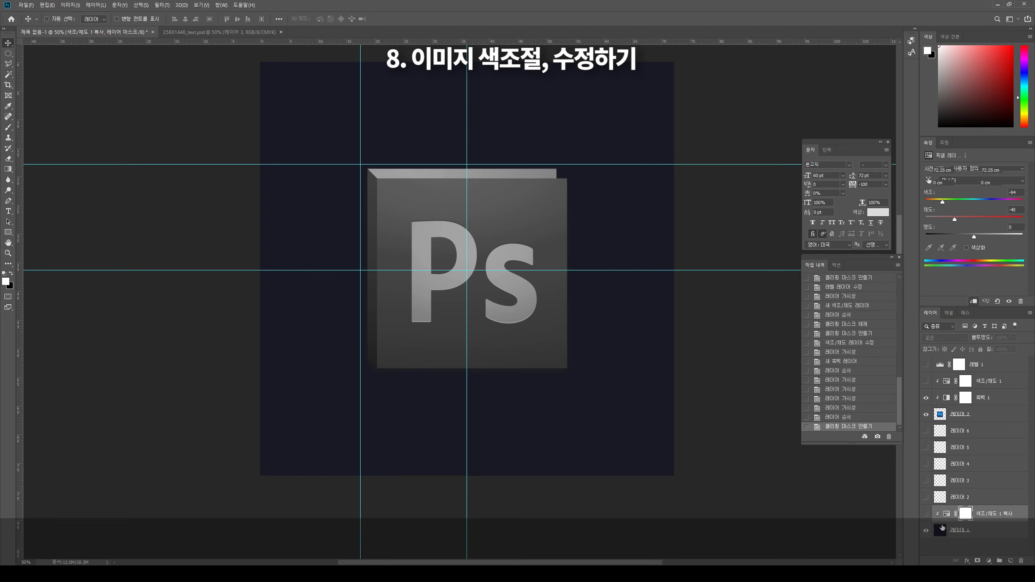
click(965, 513)
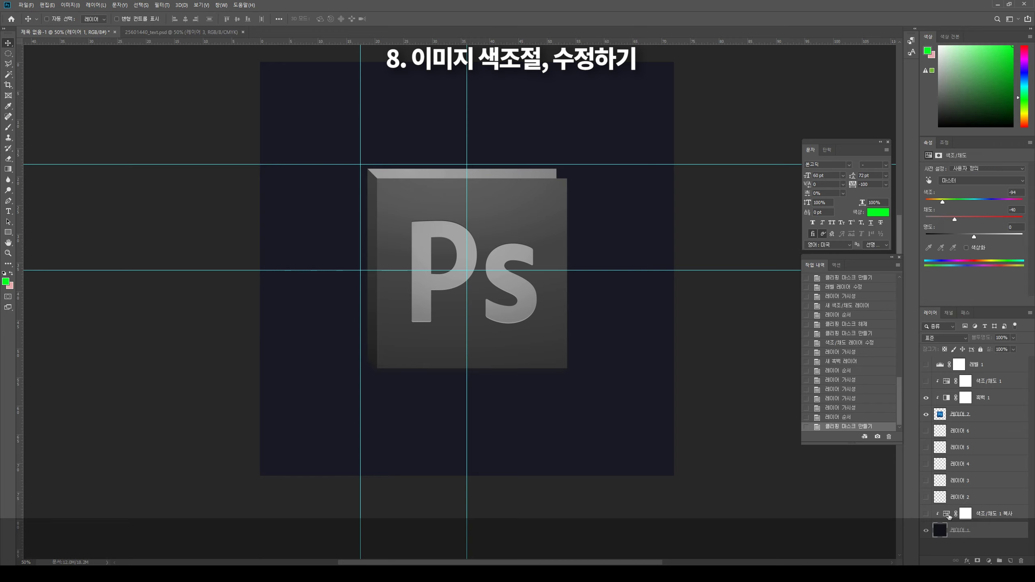
click(927, 514)
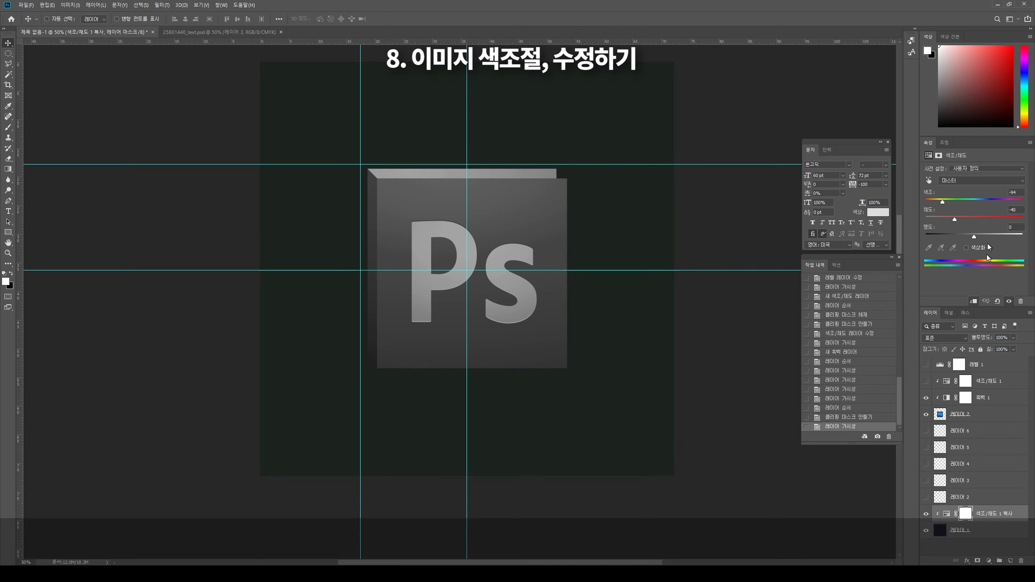
drag(954, 219, 999, 219)
drag(942, 201, 976, 201)
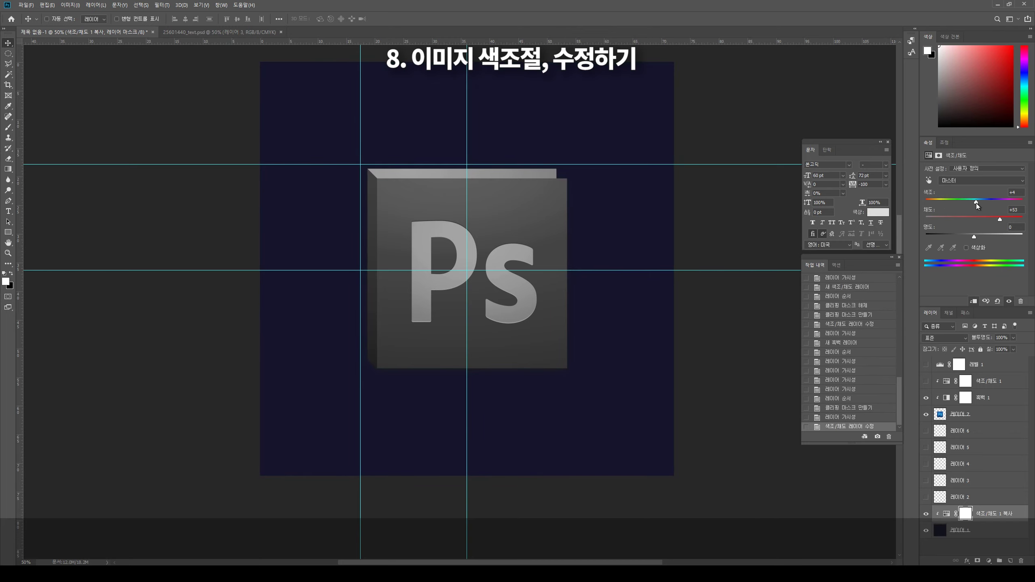
mouse_move(974, 236)
mouse_down()
mouse_move(999, 202)
mouse_move(1013, 211)
mouse_move(987, 208)
mouse_up()
key(ctrl+minus)
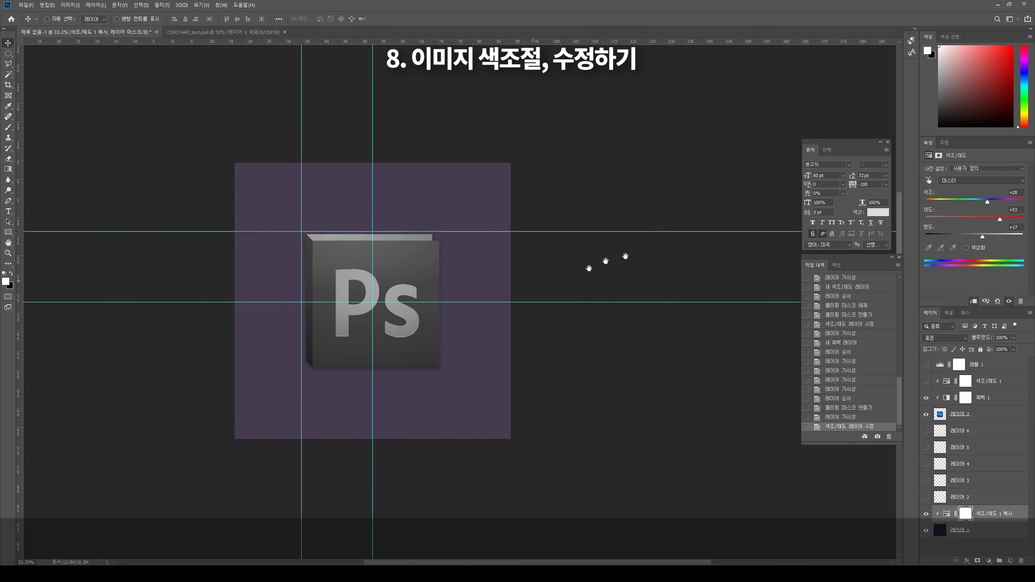
drag(611, 261, 673, 248)
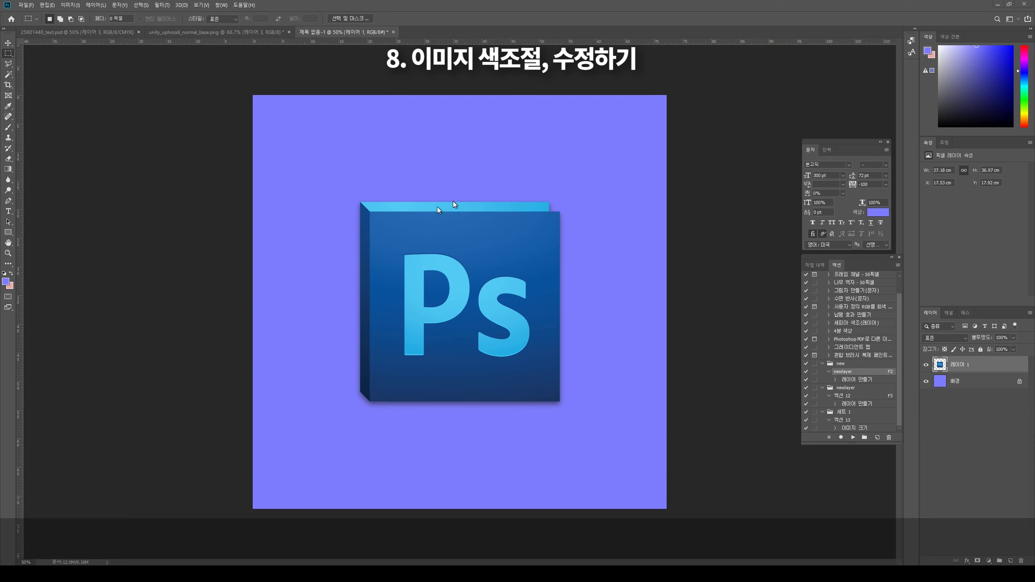
Step: Try saturation, hue and lightness changes in Hue/Saturation, then cancel them
key(ctrl+u)
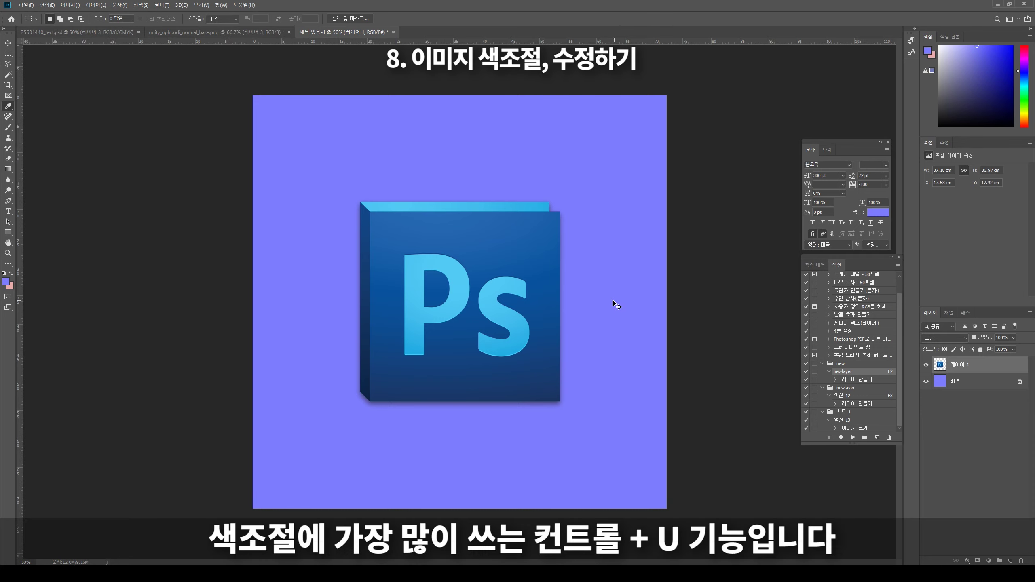
drag(772, 147, 811, 145)
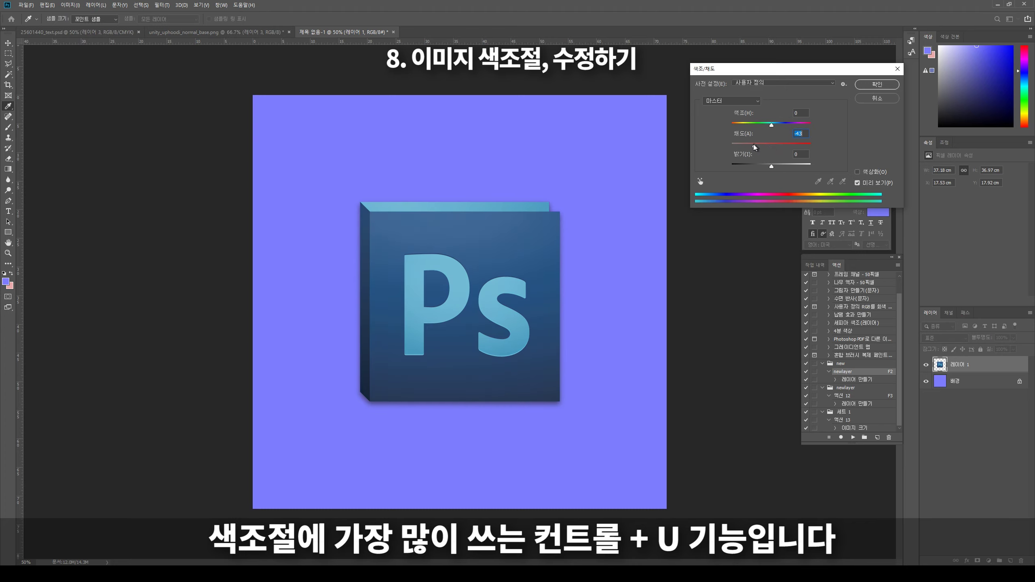
drag(808, 124, 800, 124)
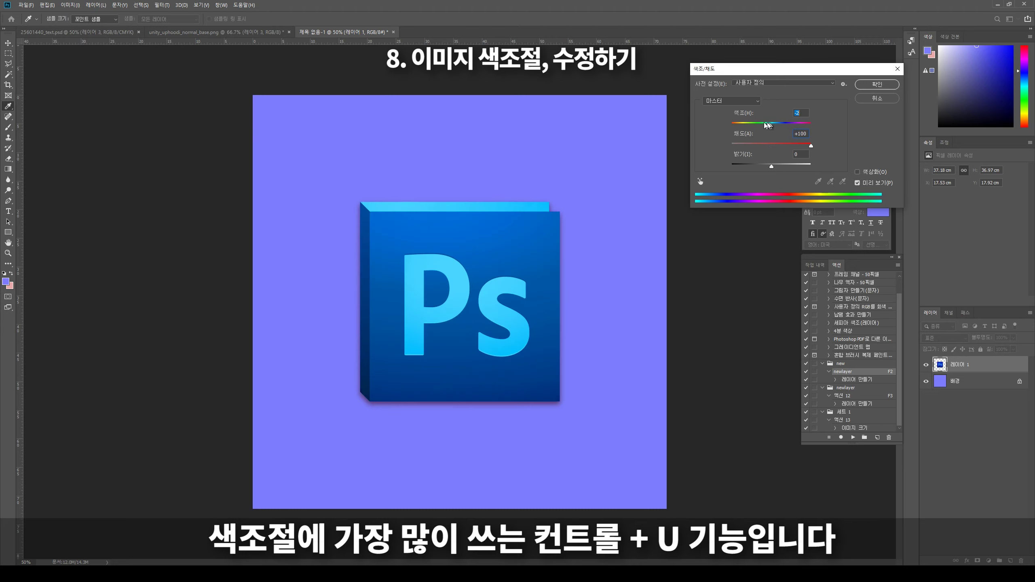
drag(773, 164, 795, 164)
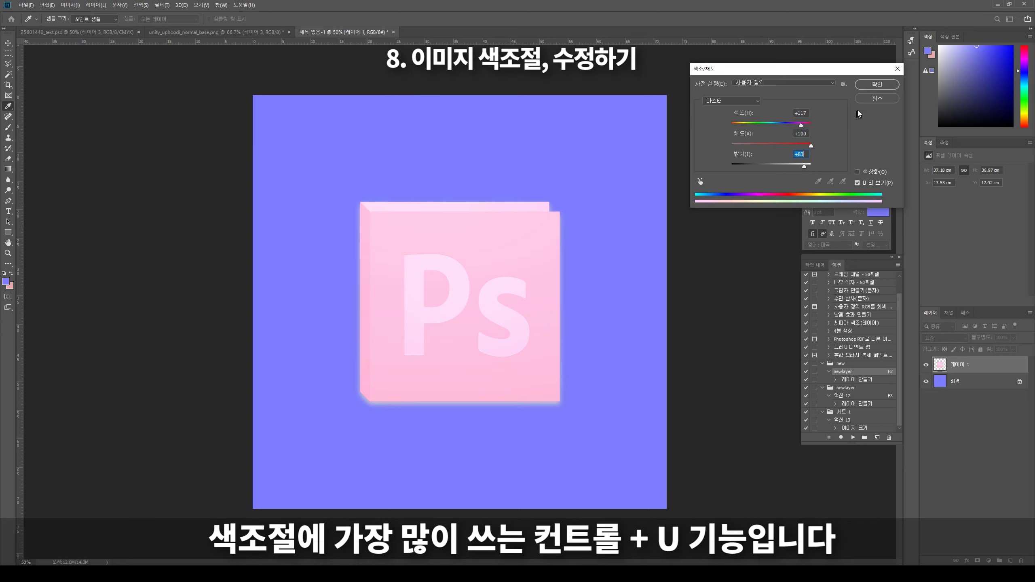
key(m)
click(876, 98)
Step: Apply a Hue/Saturation hue shift of +30 to make the icon deep indigo
key(ctrl+u)
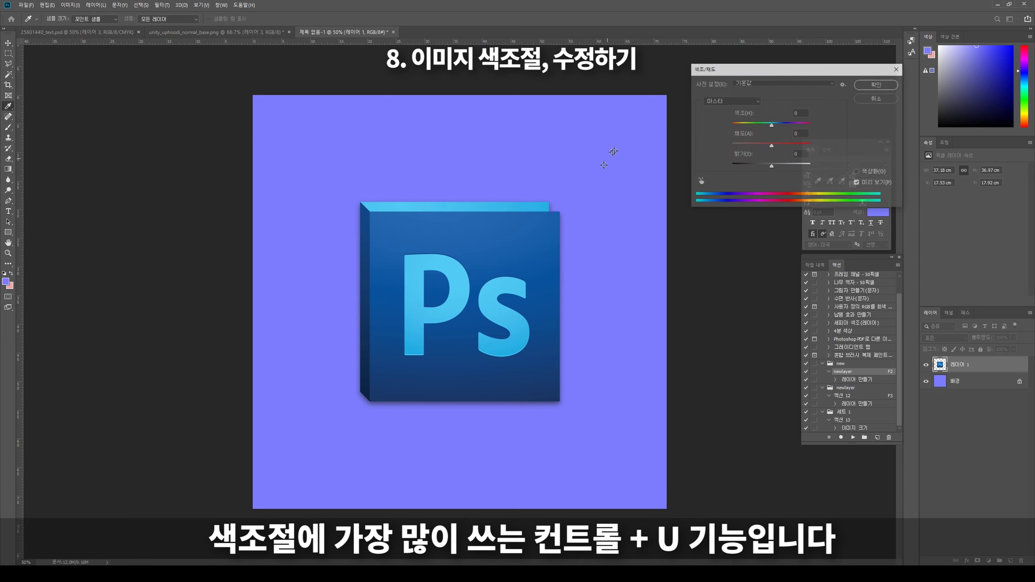
drag(771, 125, 797, 122)
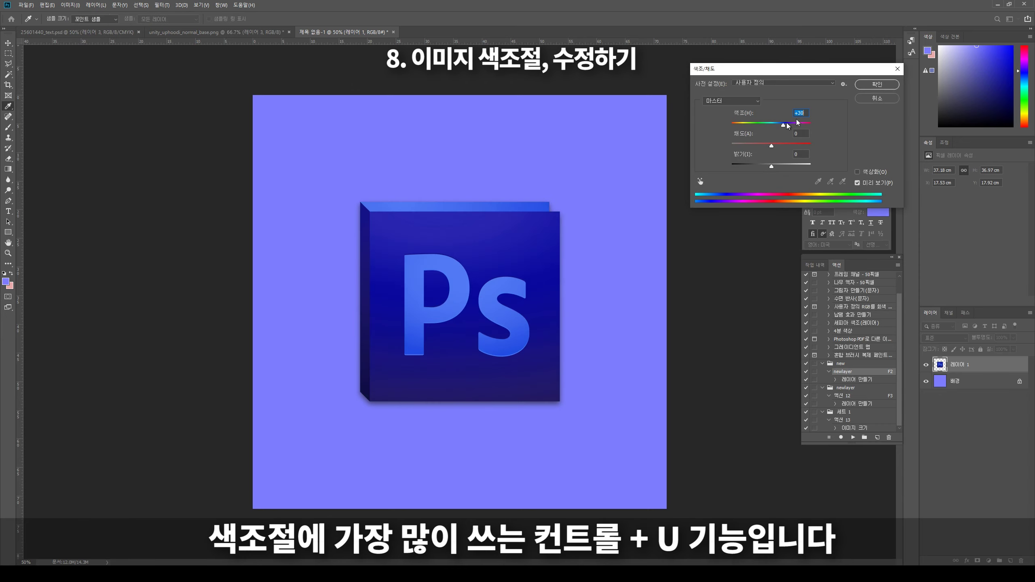
click(876, 84)
key(ctrl+minus)
key(ctrl+minus)
key(ctrl+minus)
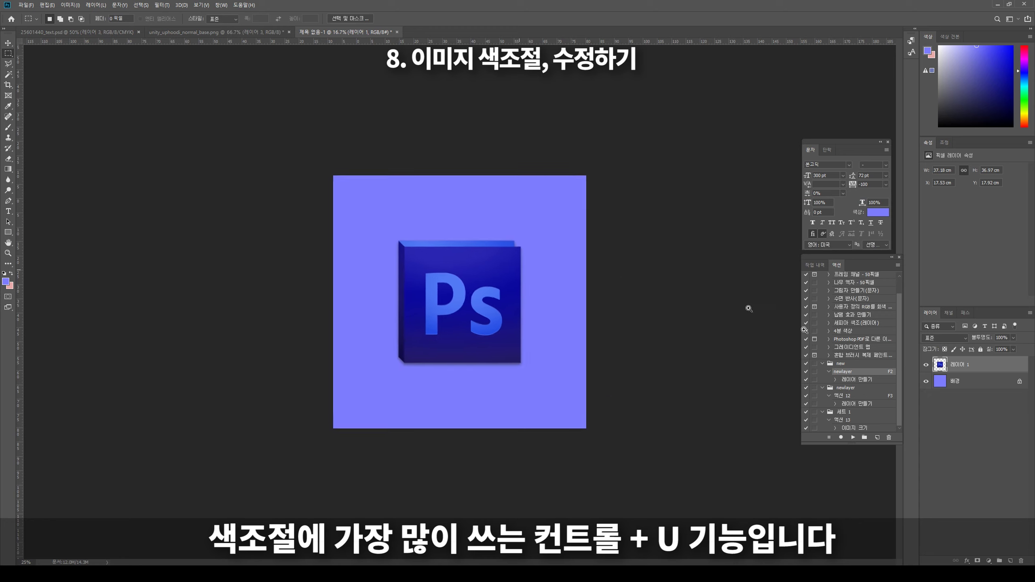
key(ctrl+plus)
click(988, 561)
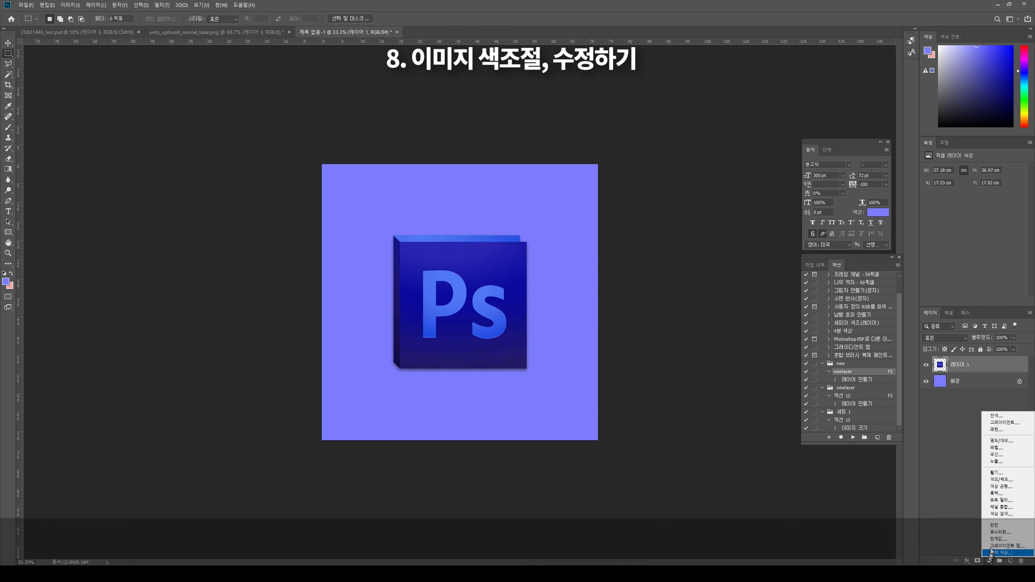
Step: Add a Hue/Saturation adjustment layer with hue -88 to turn the icon green
click(997, 480)
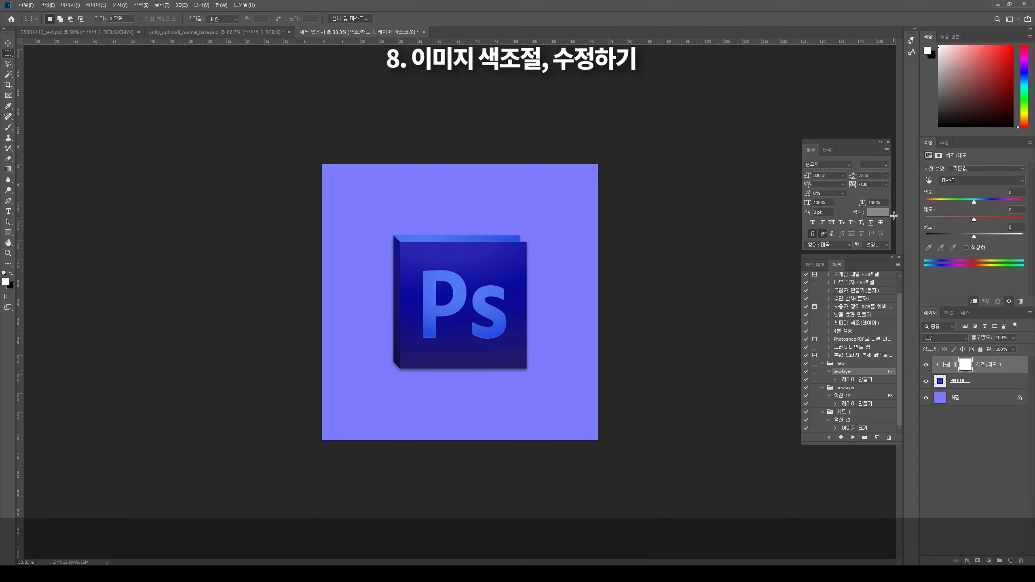
drag(982, 199, 944, 204)
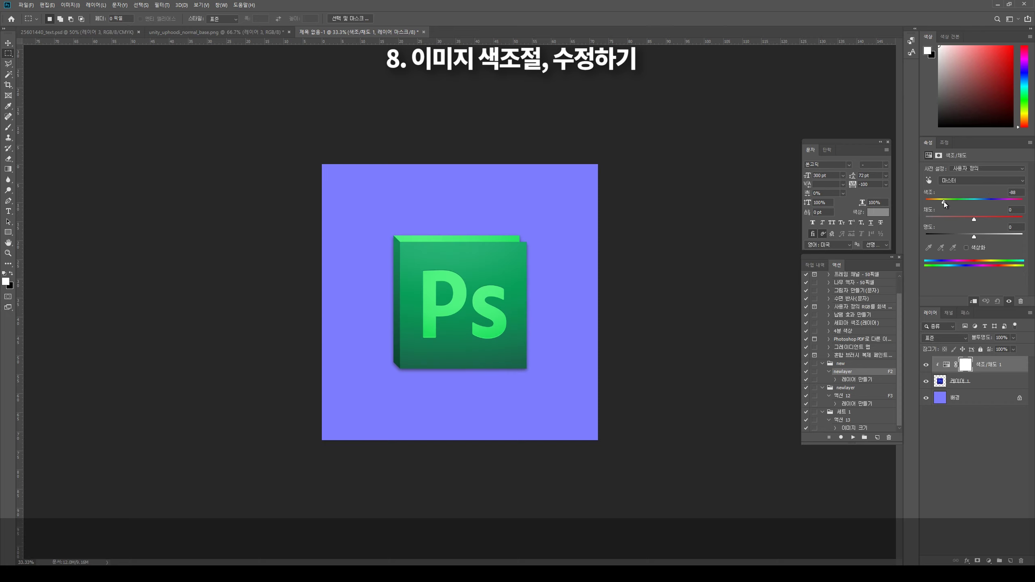
click(946, 364)
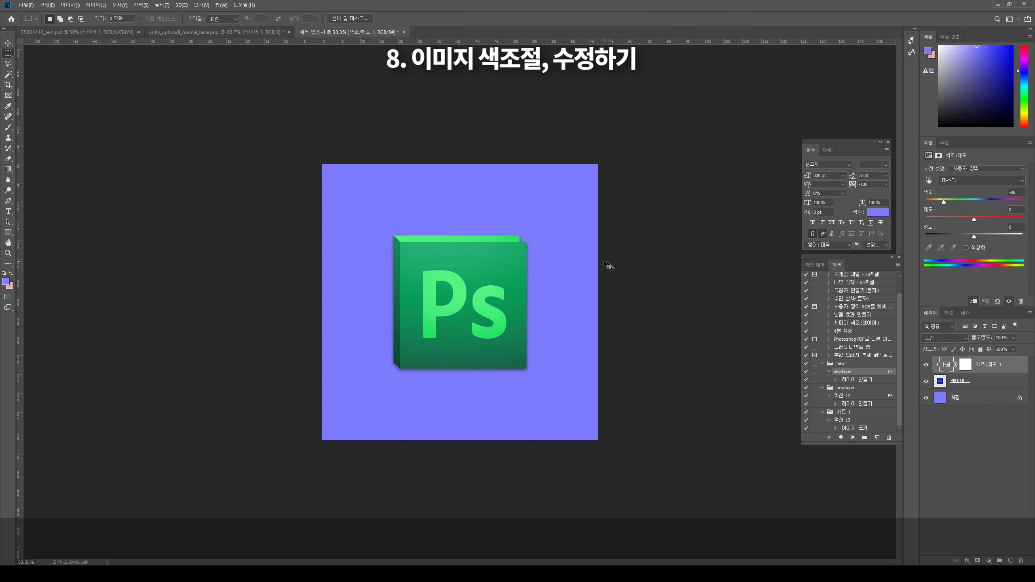
Step: Fully desaturate 레이어 1 with a direct Hue/Saturation (Ctrl+U) adjustment
click(939, 381)
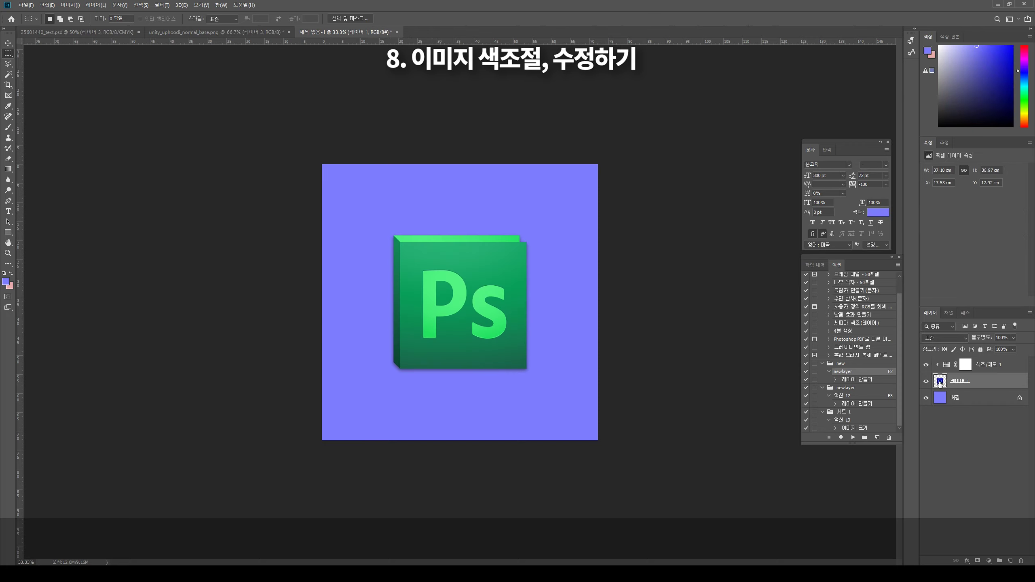
key(ctrl+u)
mouse_move(775, 145)
mouse_down()
mouse_move(812, 147)
mouse_move(717, 150)
mouse_up()
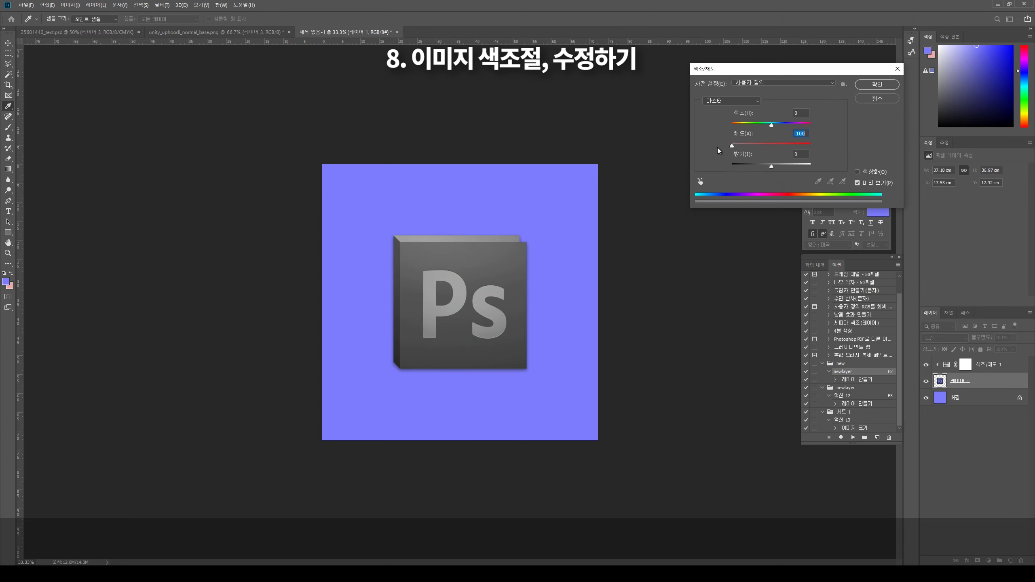
click(871, 84)
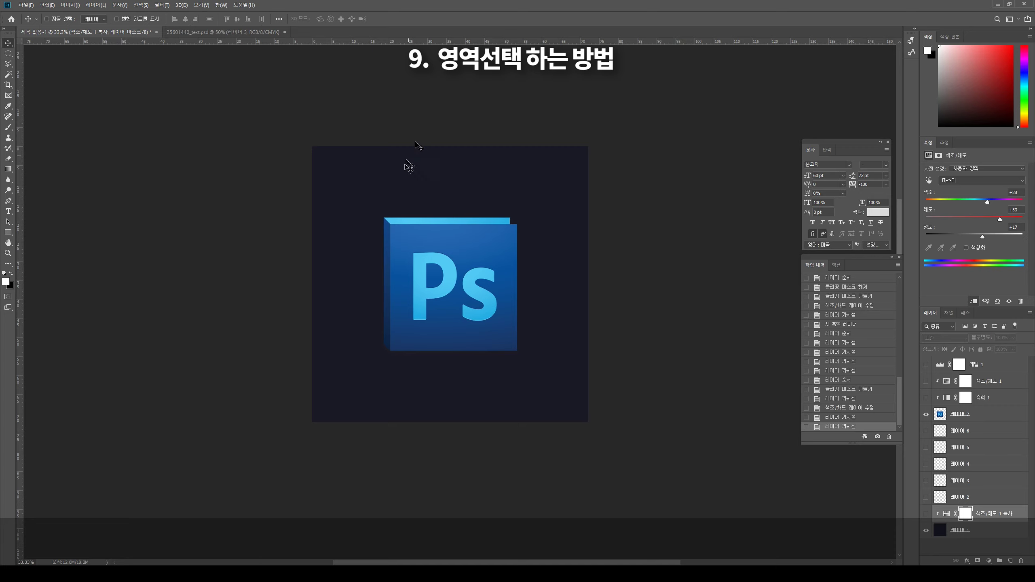
Step: Draw a triangular Polygonal Lasso selection above-left of the Ps icon
scroll(485, 235, up, 1)
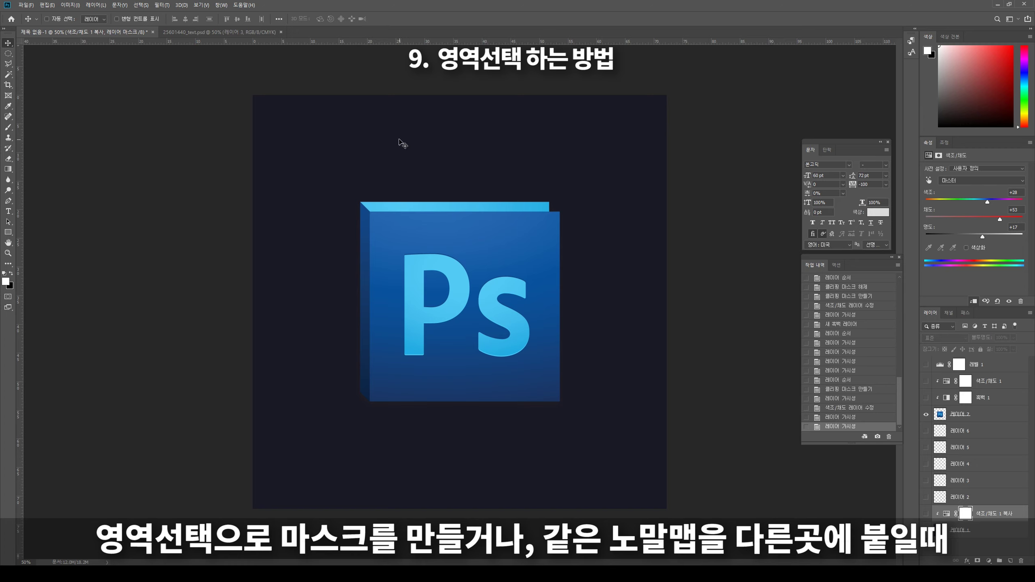
key(l)
key(shift)
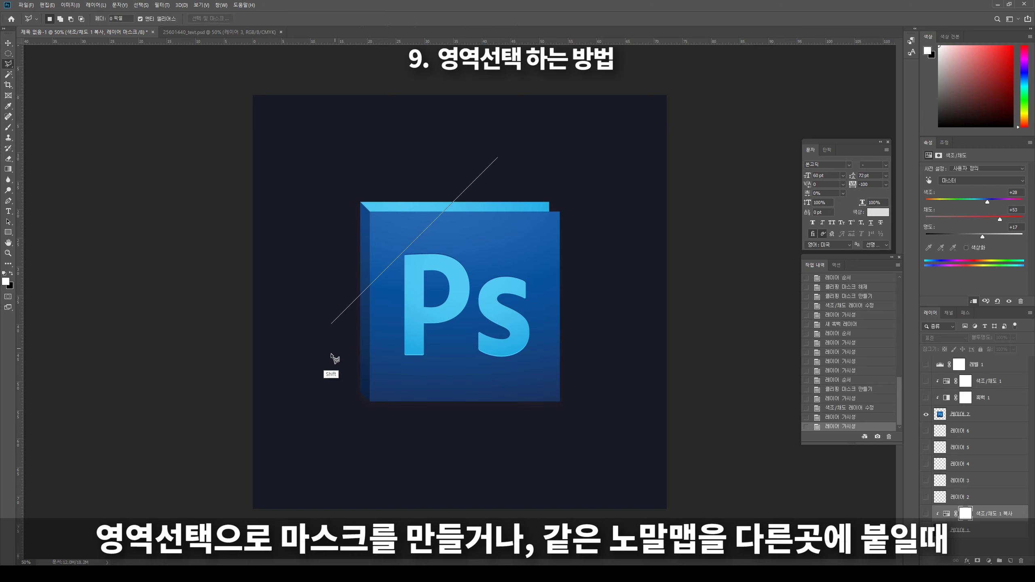
click(326, 157)
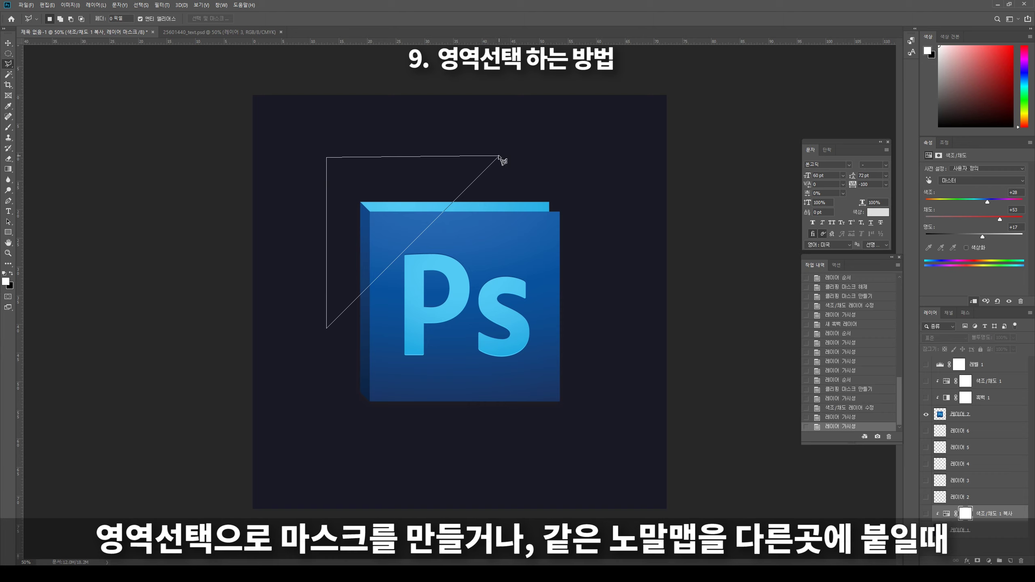
click(499, 157)
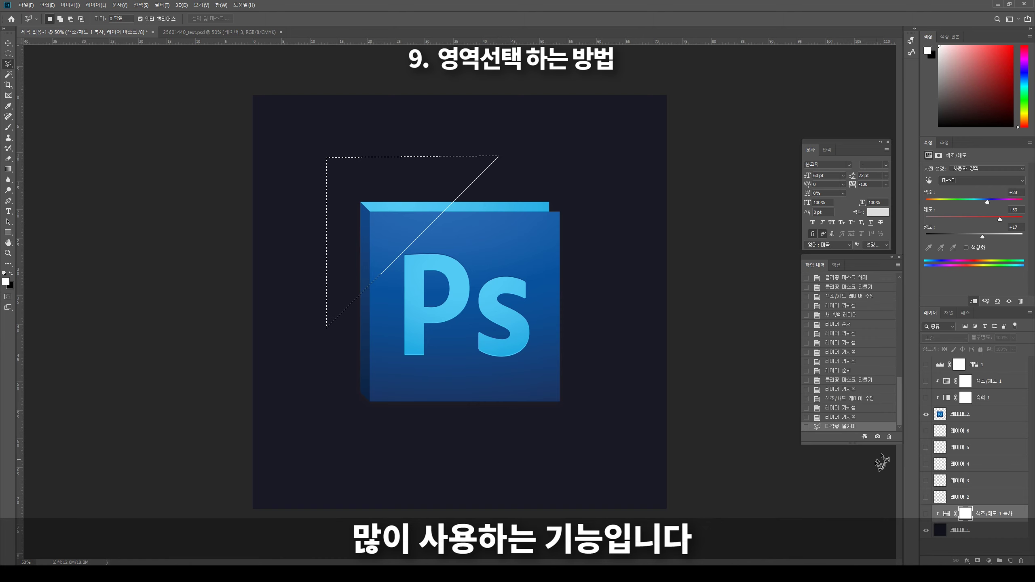
Step: Add a tall strip along the icon's right edge to the selection
click(943, 420)
click(926, 415)
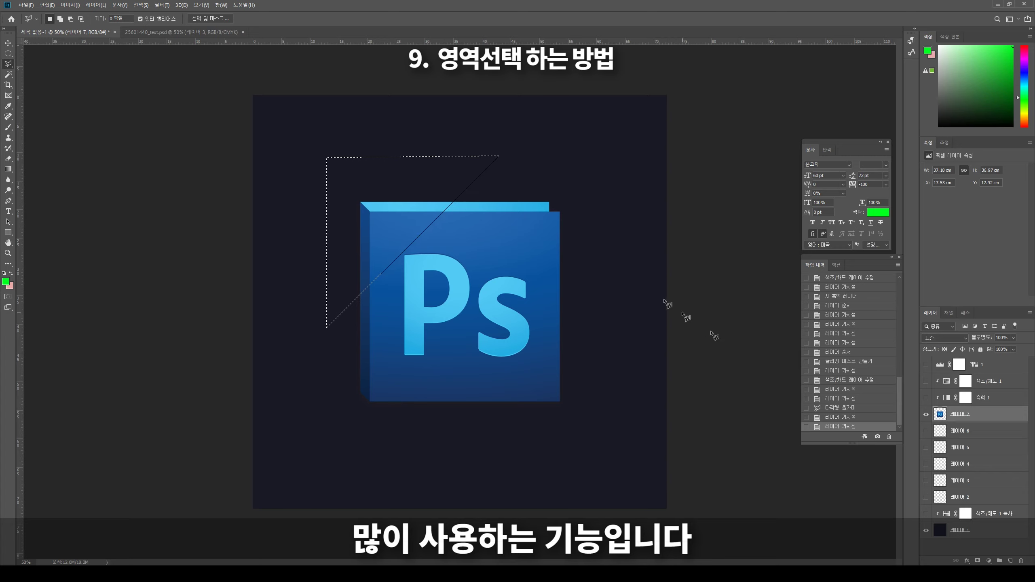
key(shift)
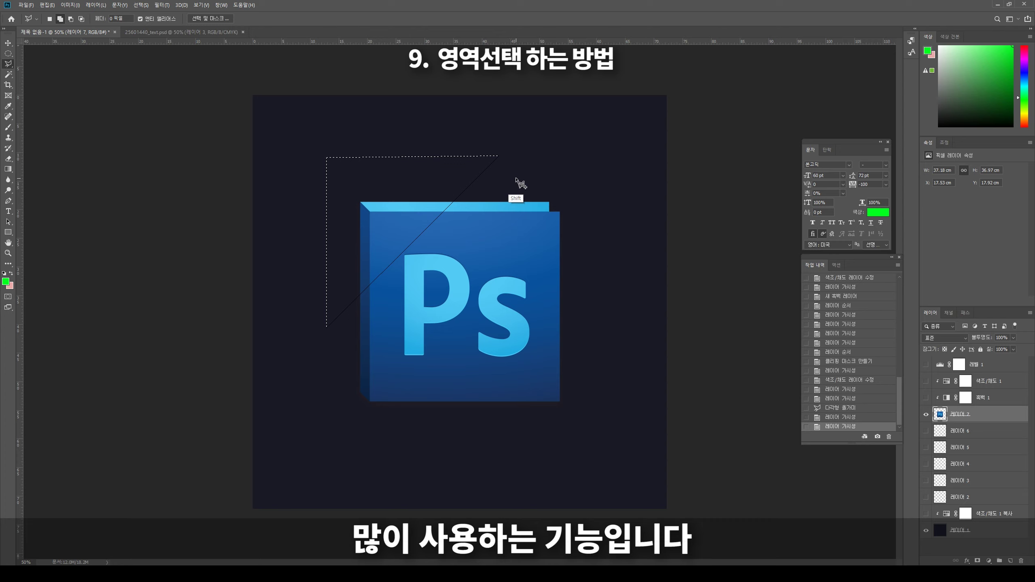
shift+click(516, 177)
shift+click(519, 428)
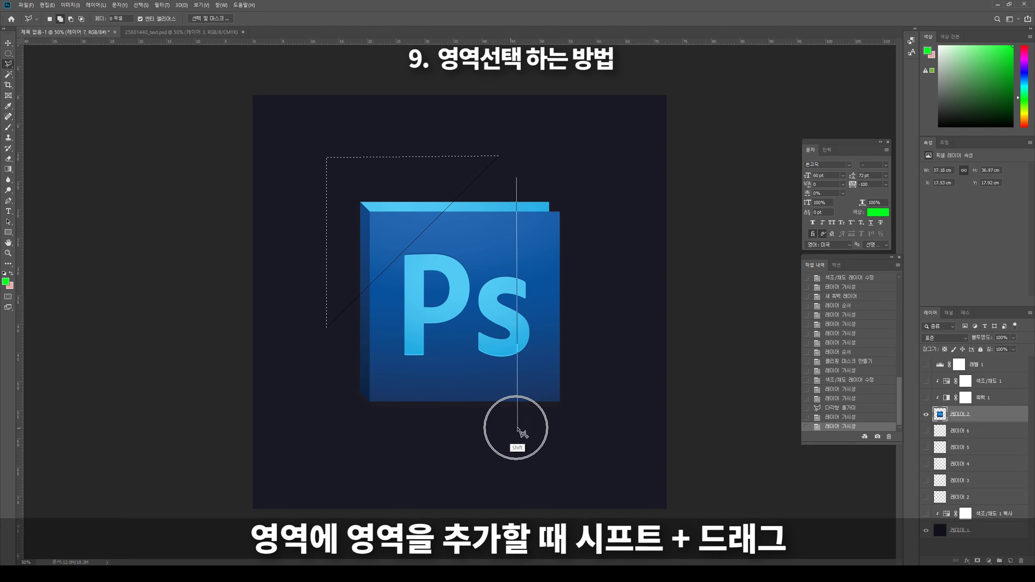
shift+click(598, 428)
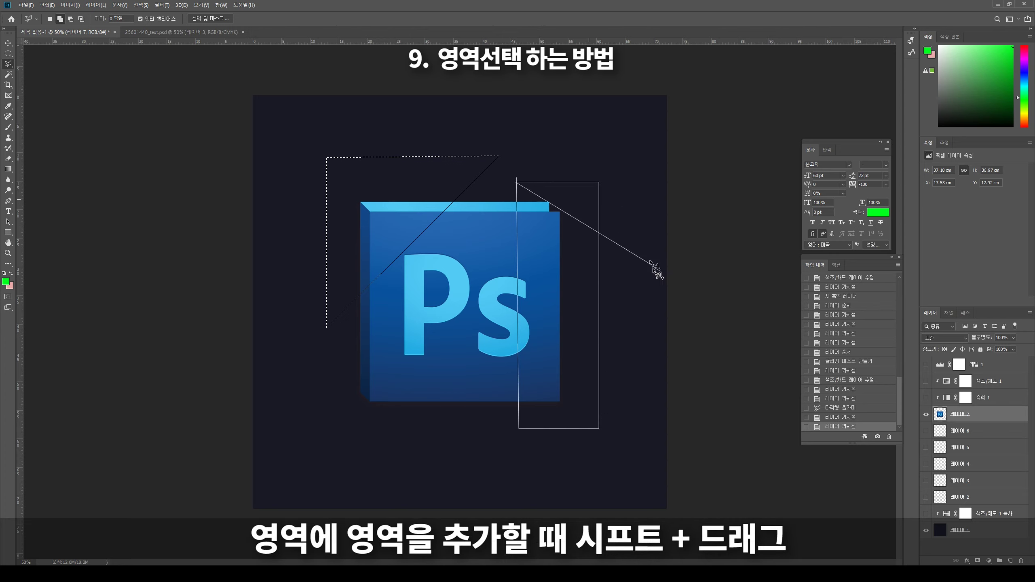
shift+click(516, 178)
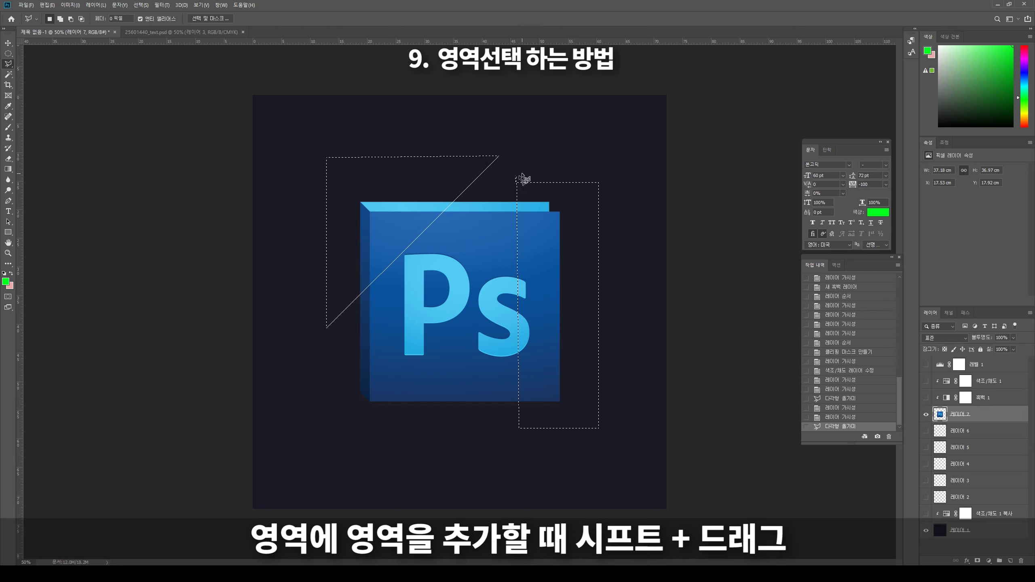
alt+click(643, 285)
Step: Subtract the lower area and another lasso shape from the selection
alt+click(279, 285)
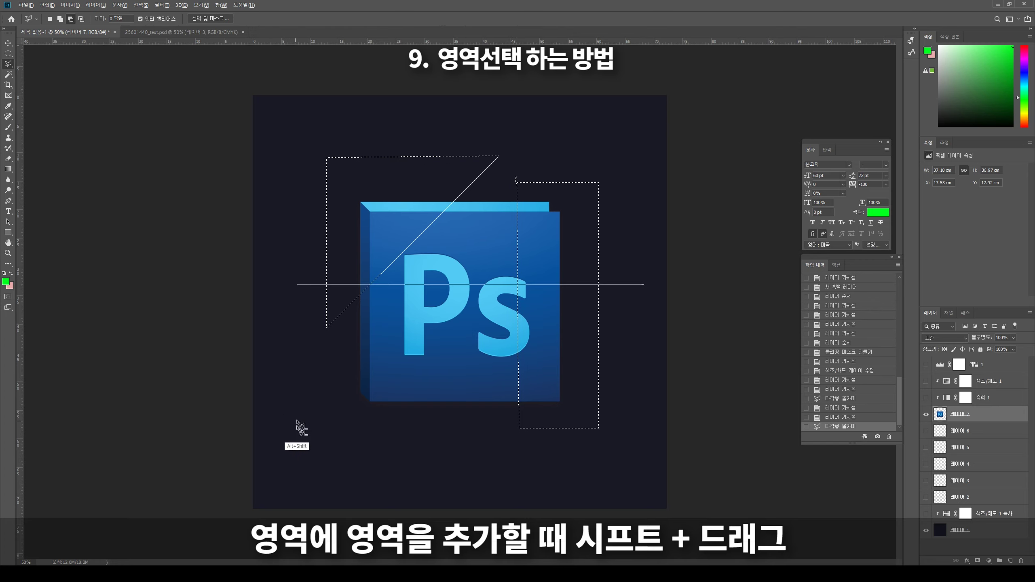
alt+click(294, 476)
alt+click(628, 477)
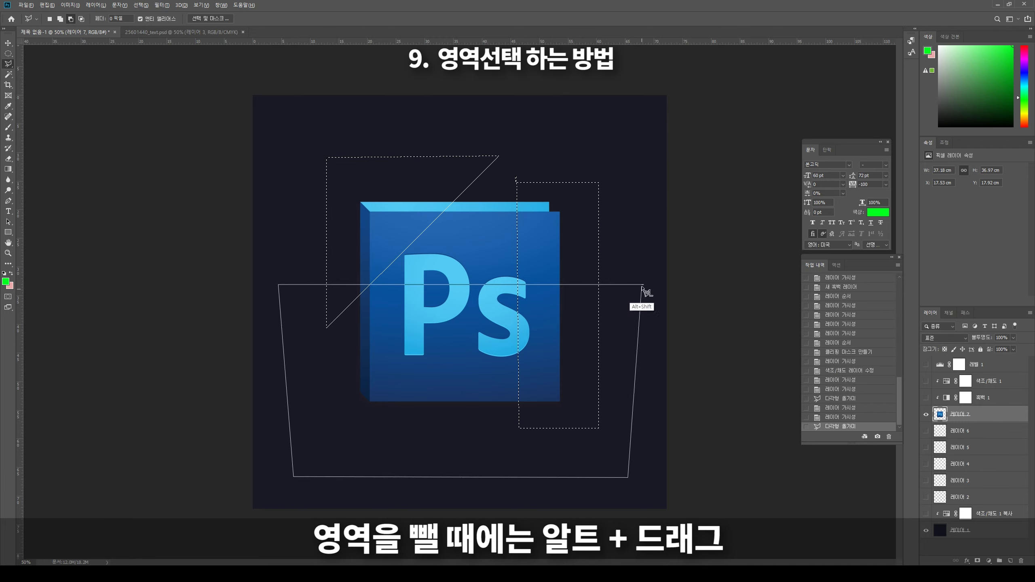
alt+click(642, 285)
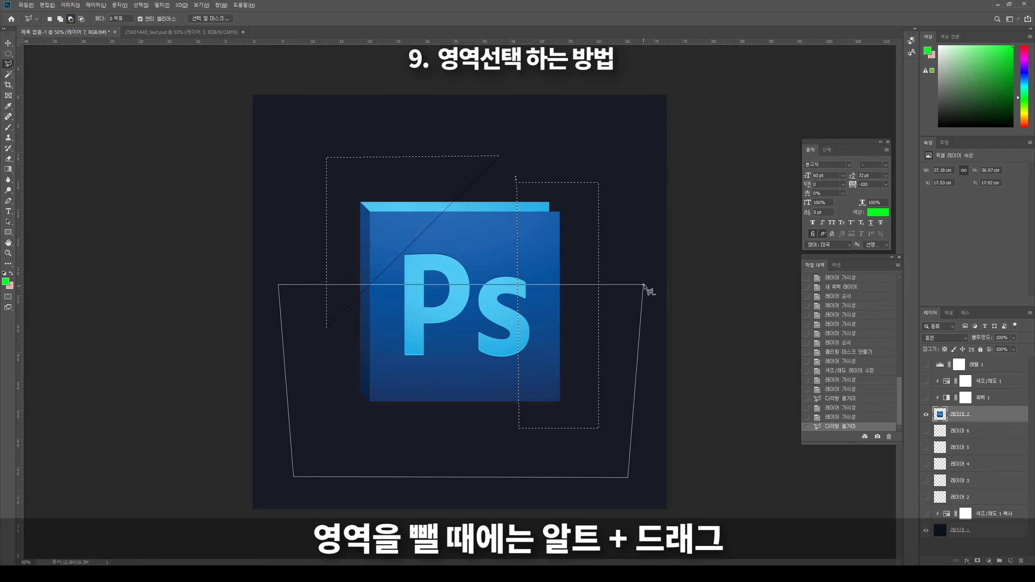
alt+click(644, 285)
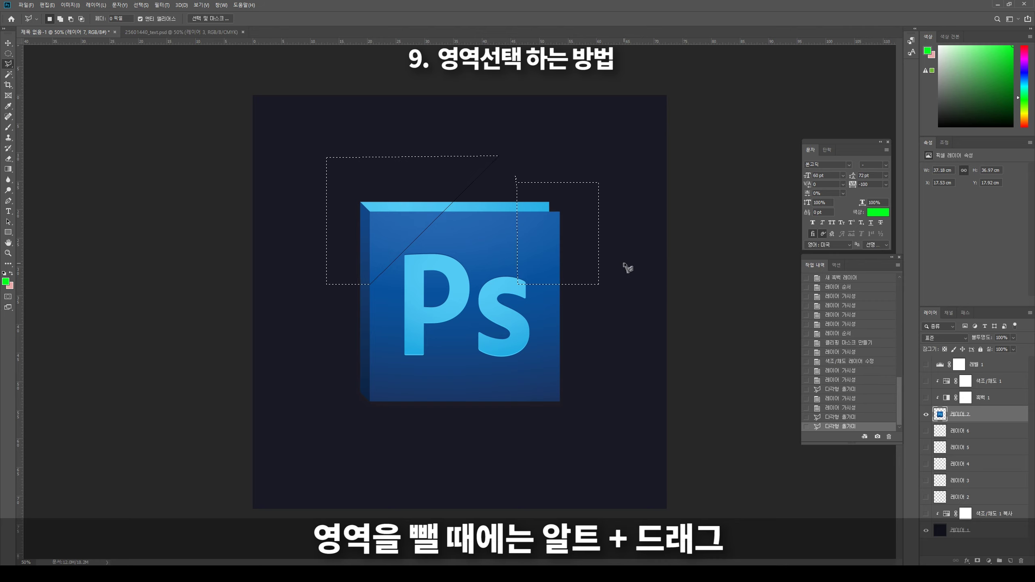
alt+click(626, 239)
alt+click(628, 305)
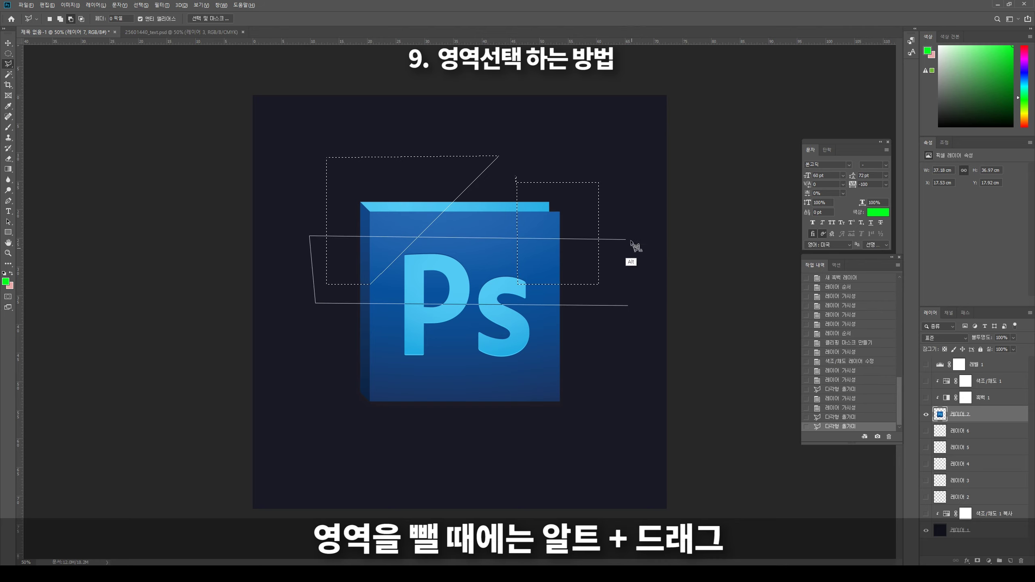
alt+click(623, 250)
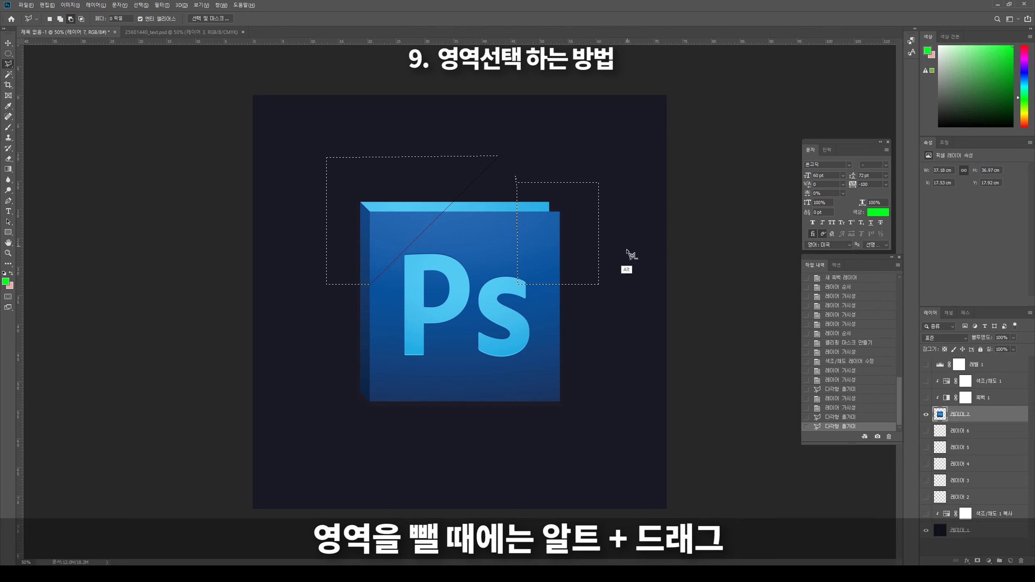
Step: Fill the selected shapes with green and deselect
key(ctrl+plus)
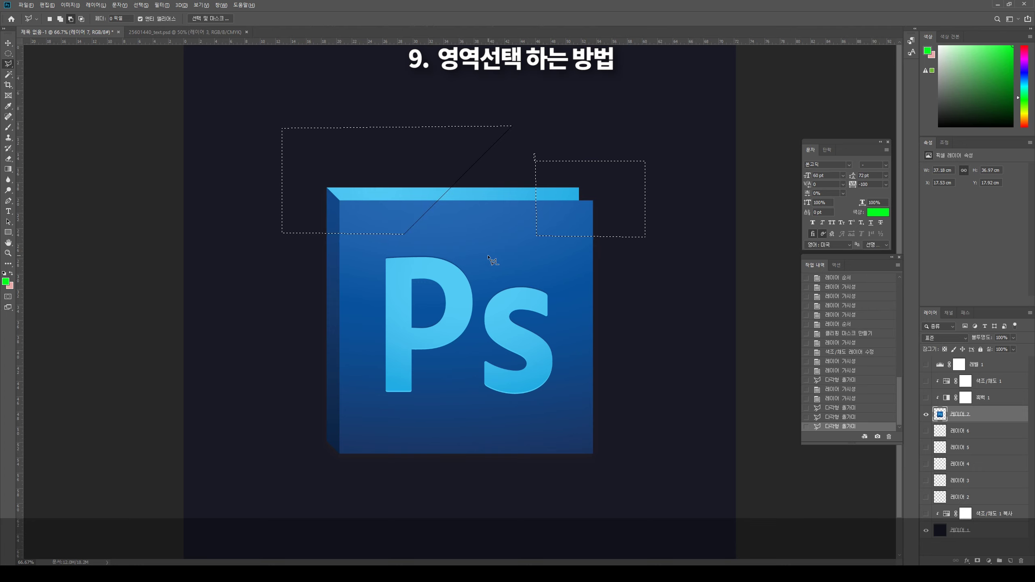
key(alt+Delete)
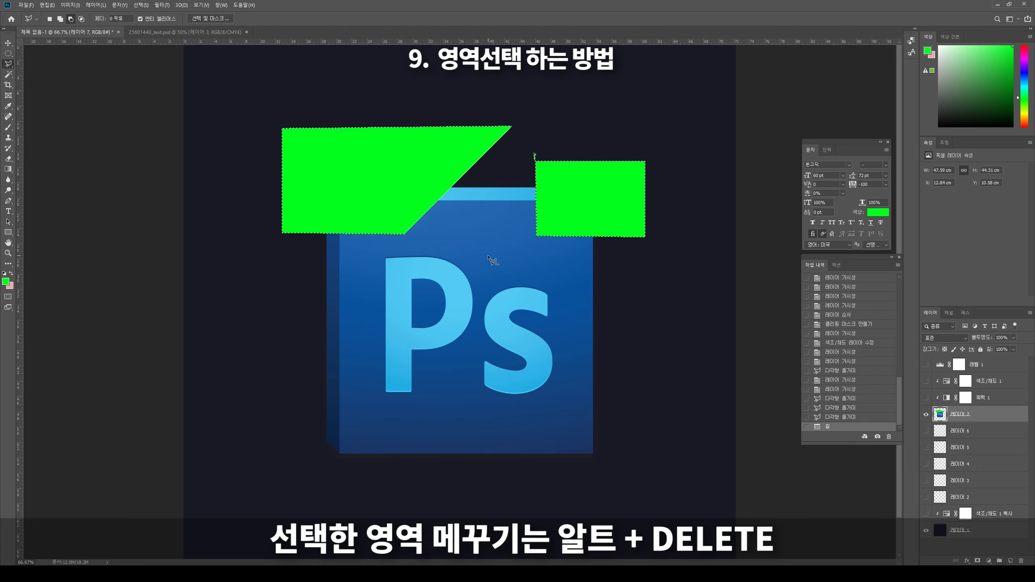
key(ctrl+d)
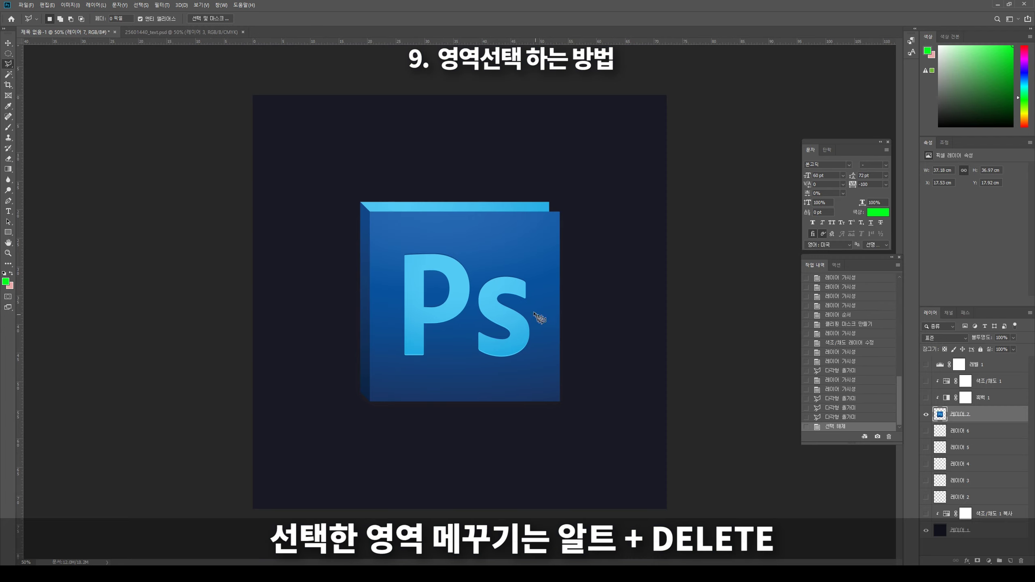
Step: Switch to the Rectangular Marquee tool
key(m)
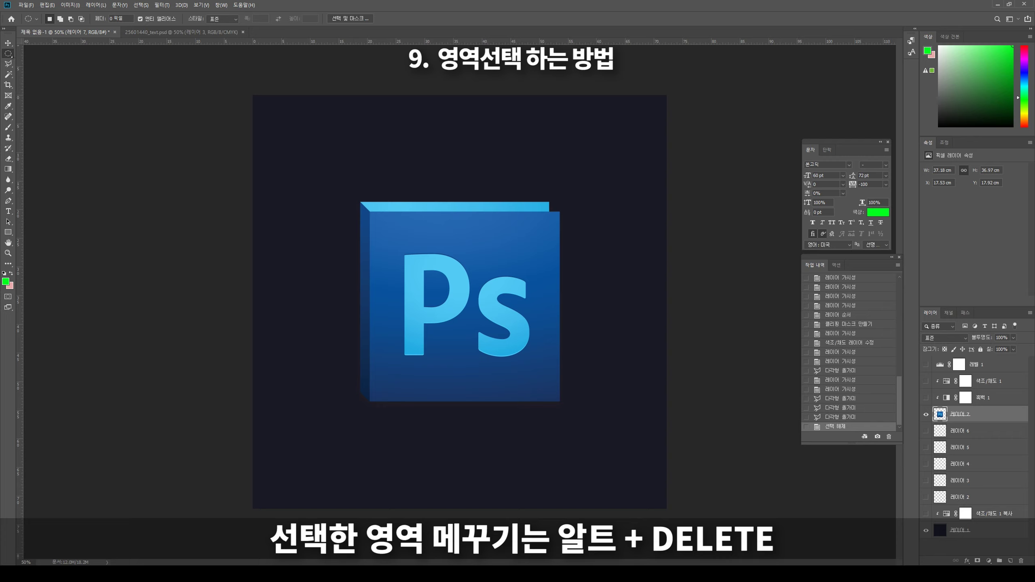
click(11, 56)
right_click(12, 60)
click(44, 54)
Step: Build a bracket selection from added and subtracted rectangles above and below the logo
drag(620, 155, 309, 297)
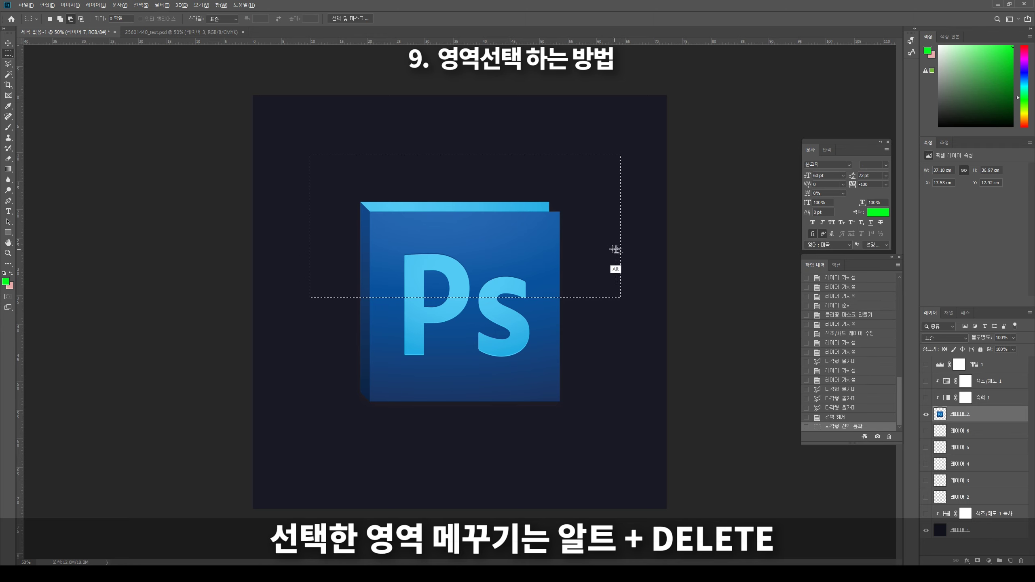
drag(643, 269, 334, 409)
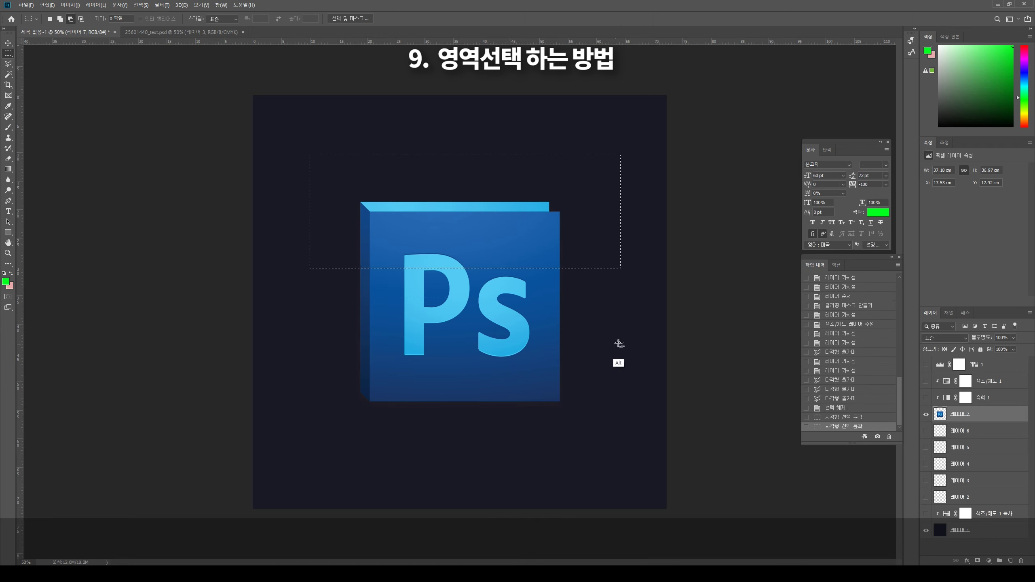
mouse_move(633, 338)
mouse_down()
mouse_move(382, 434)
mouse_move(296, 452)
mouse_up()
drag(551, 219, 386, 407)
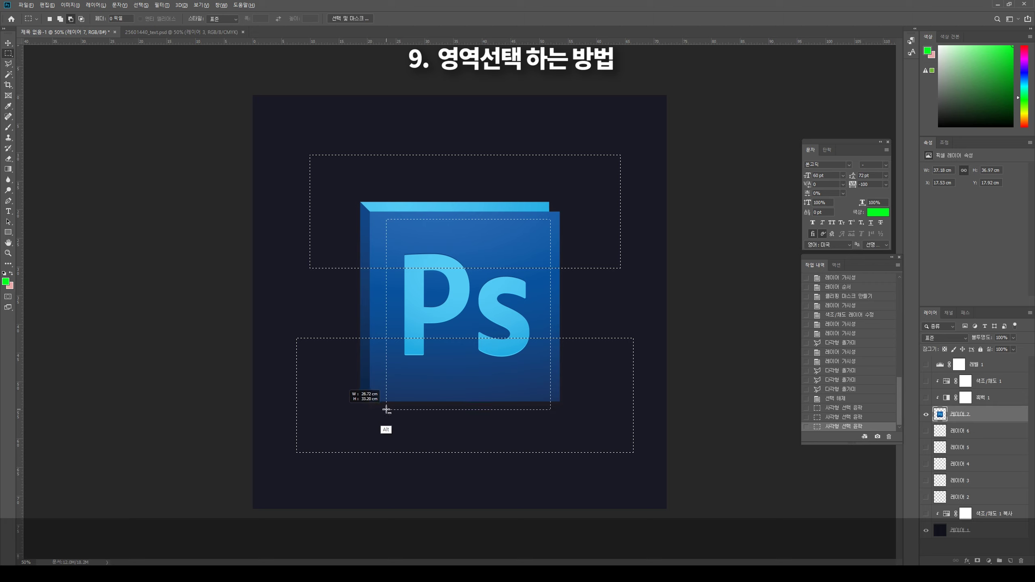
Step: Fill the bracket selection with green and deselect
key(alt+BackSpace)
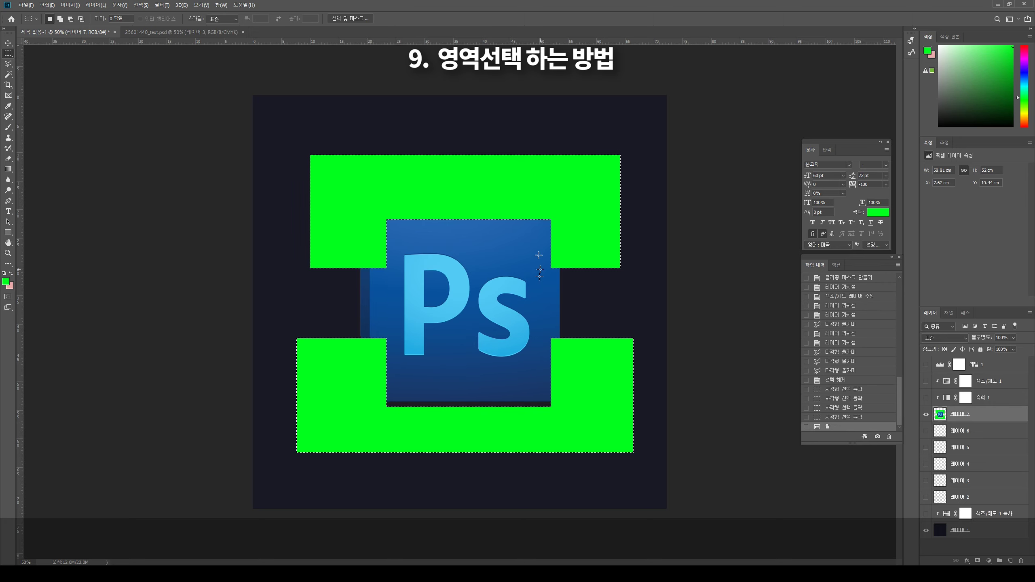
key(ctrl+d)
alt+click(519, 332)
click(511, 344)
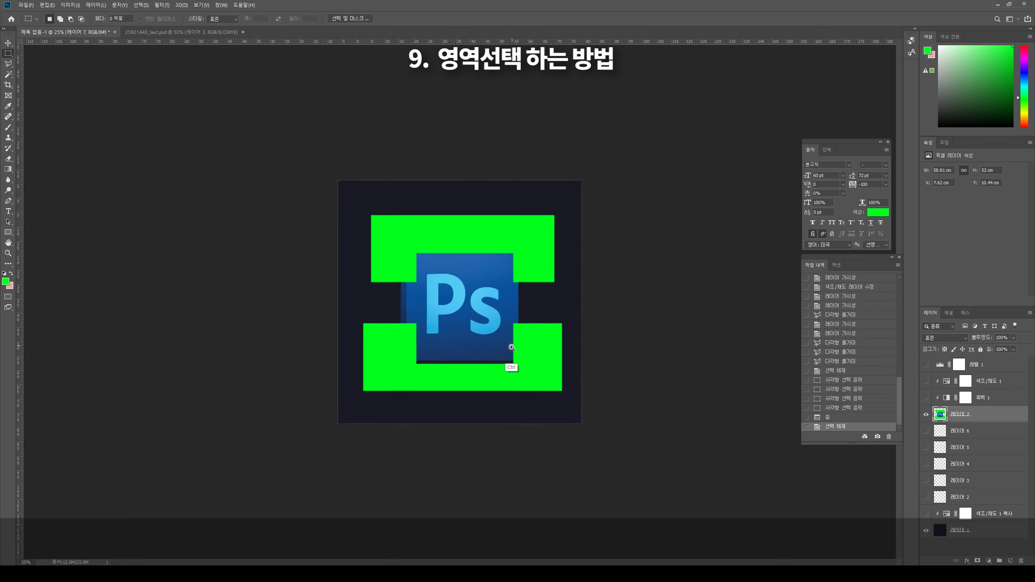
Step: Try green fills on the inverted selection and whole layer, then undo them
click(512, 349)
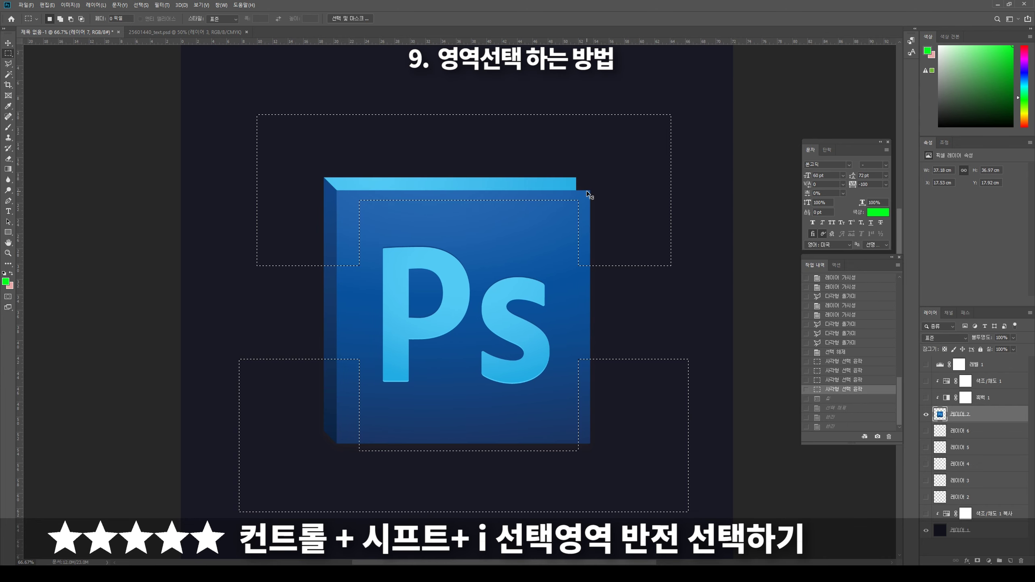
key(ctrl+z)
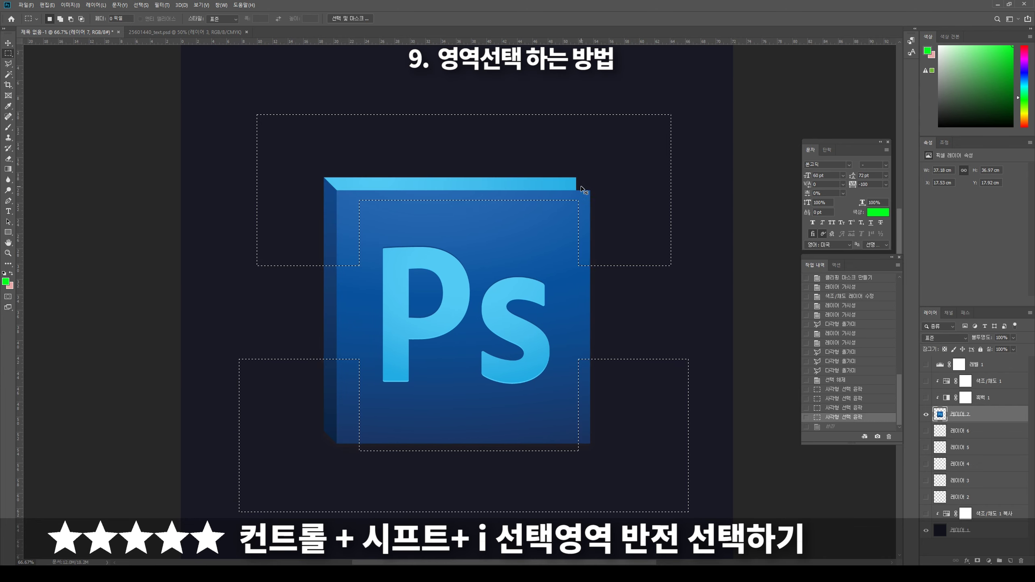
key(ctrl+shift+i)
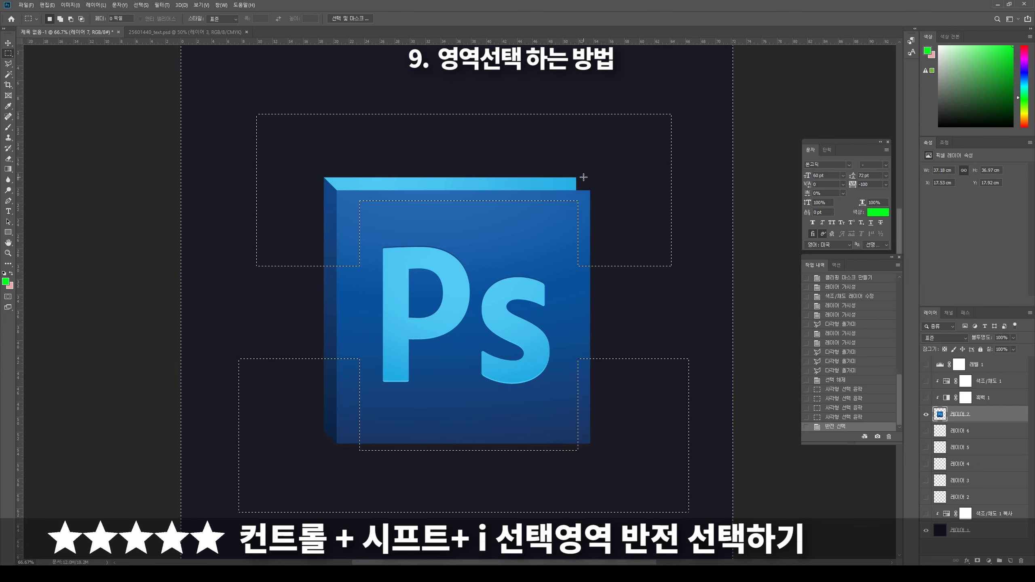
key(alt+BackSpace)
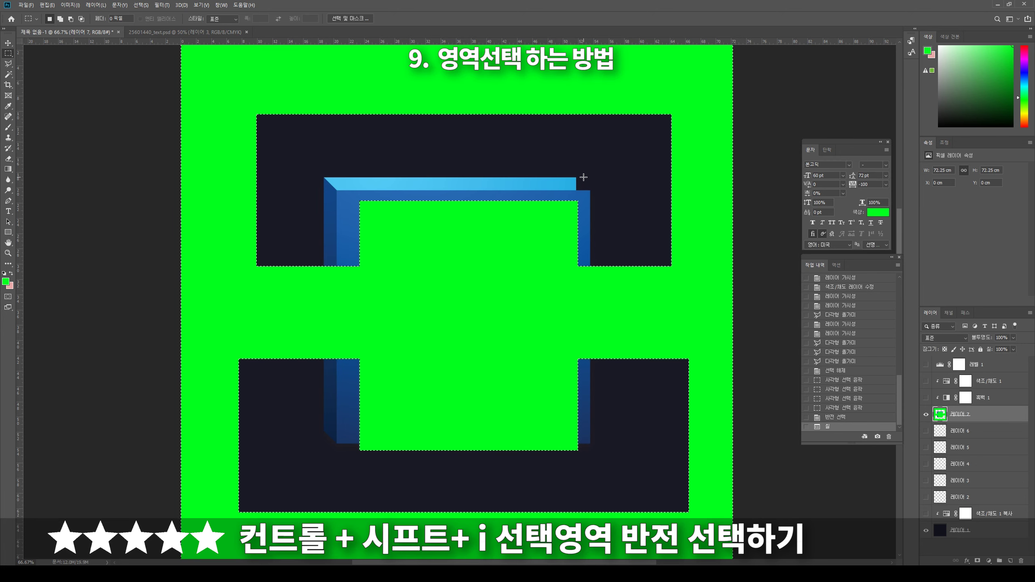
key(ctrl+shift+i)
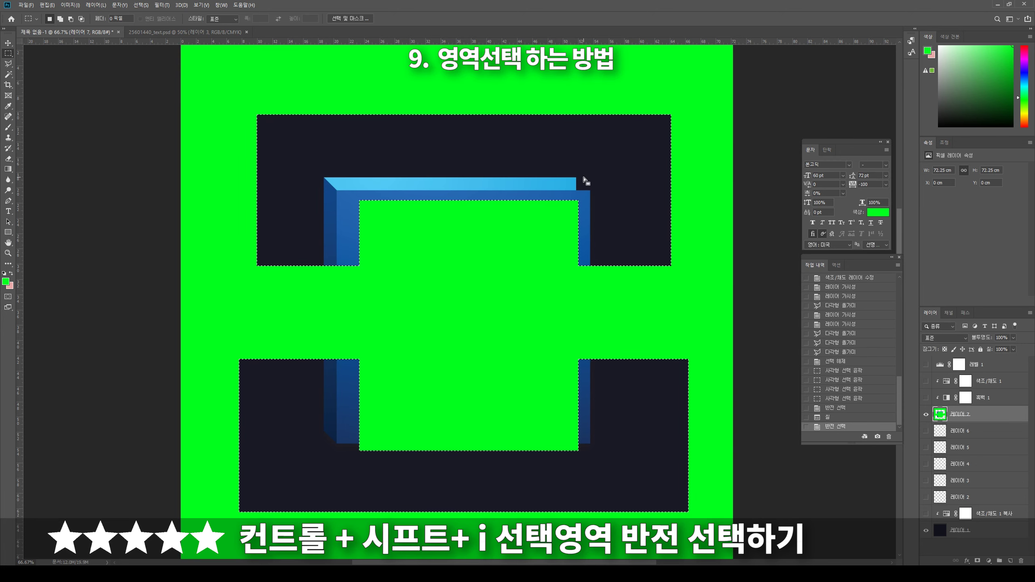
key(ctrl+d)
key(alt+BackSpace)
key(ctrl+z)
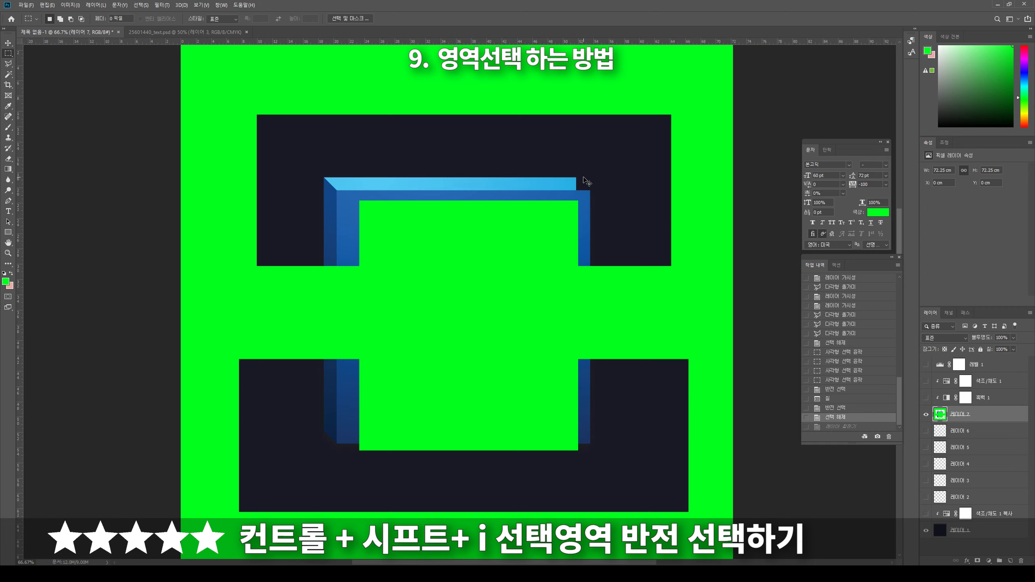
key(ctrl+z)
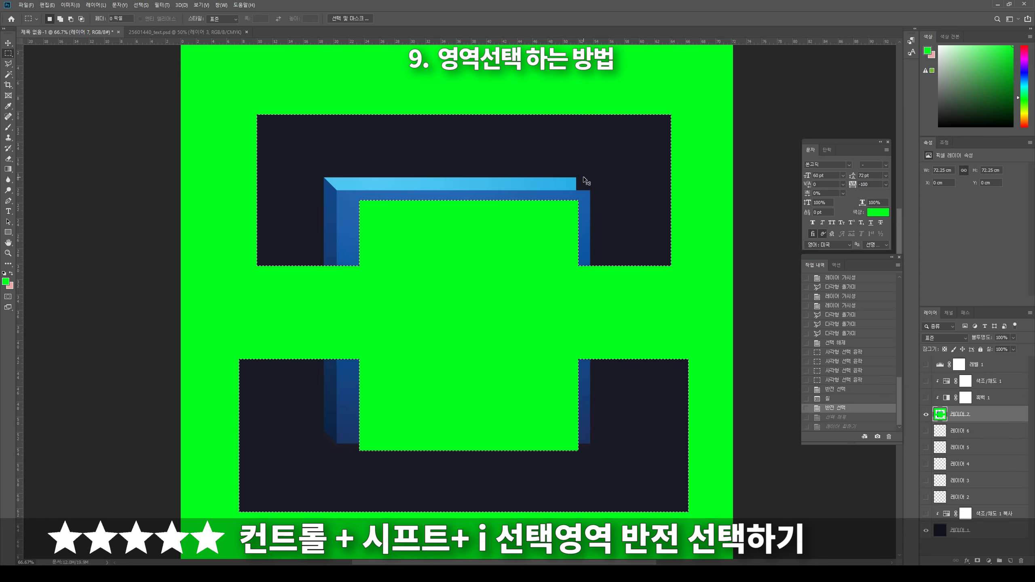
Step: Erase everything outside the brackets, fill the brackets green, and deselect
key(ctrl+shift+i)
key(Delete)
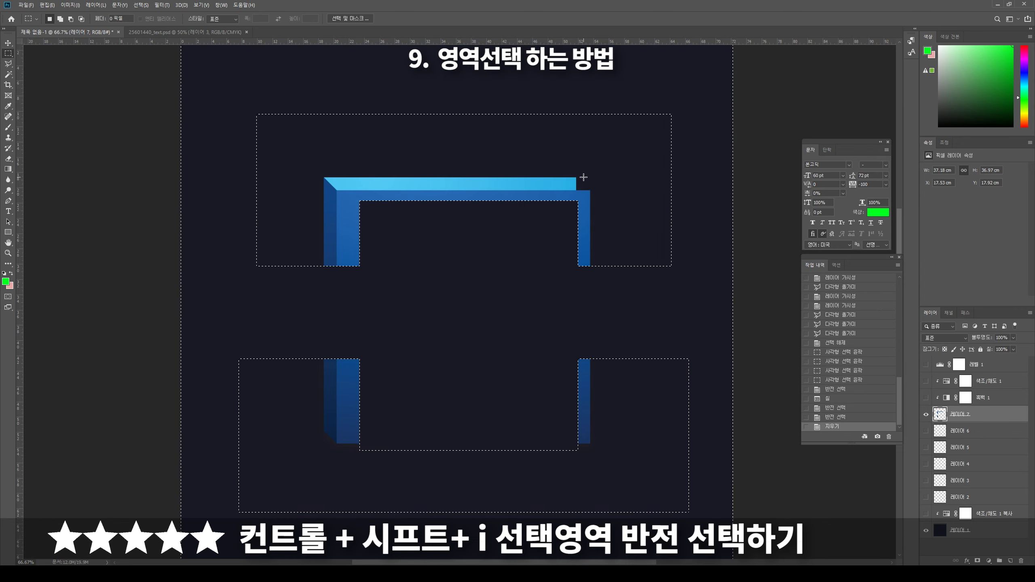
key(ctrl+shift+i)
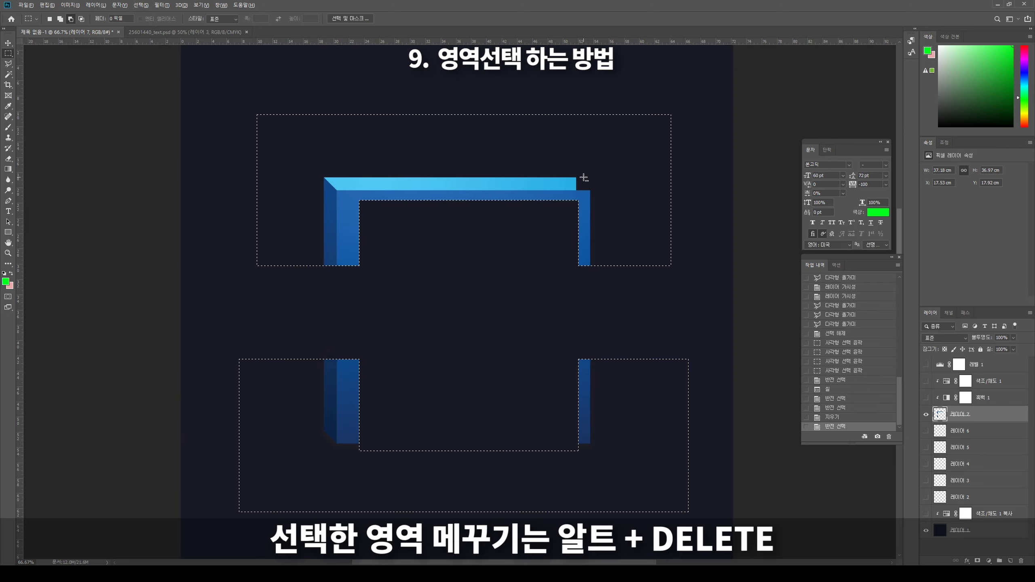
key(alt+Delete)
key(ctrl+d)
key(ctrl+minus)
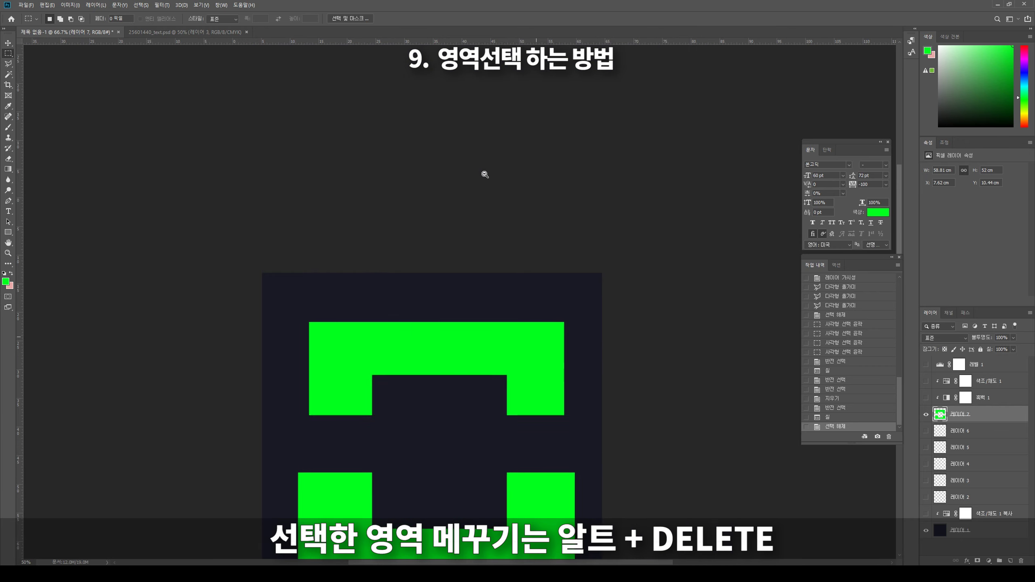
key(ctrl+minus)
drag(471, 287, 513, 146)
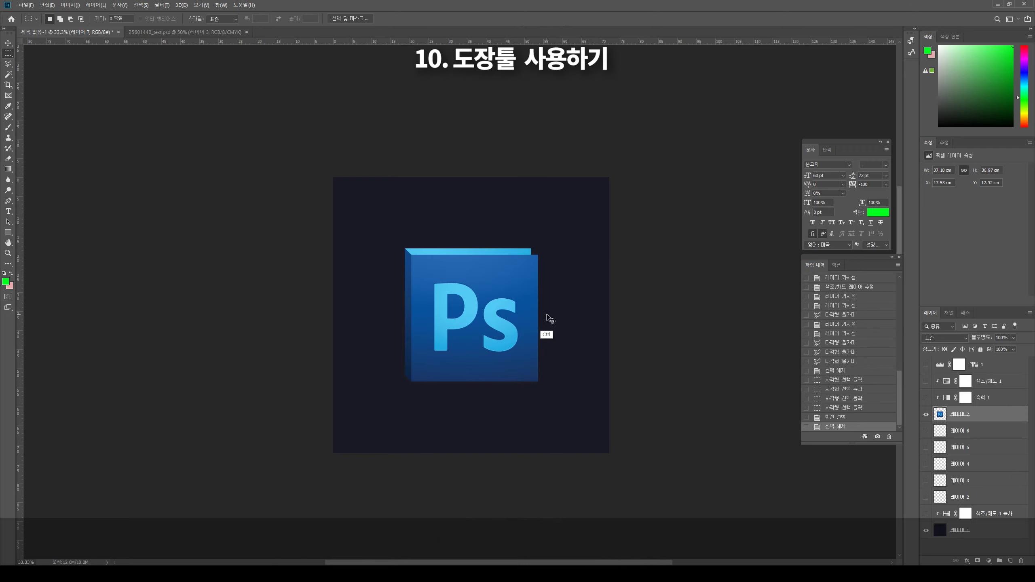
Step: Clone-stamp the logo's corner edge to the right with an enlarged brush
key(s)
key(ctrl+plus)
key(ctrl+plus)
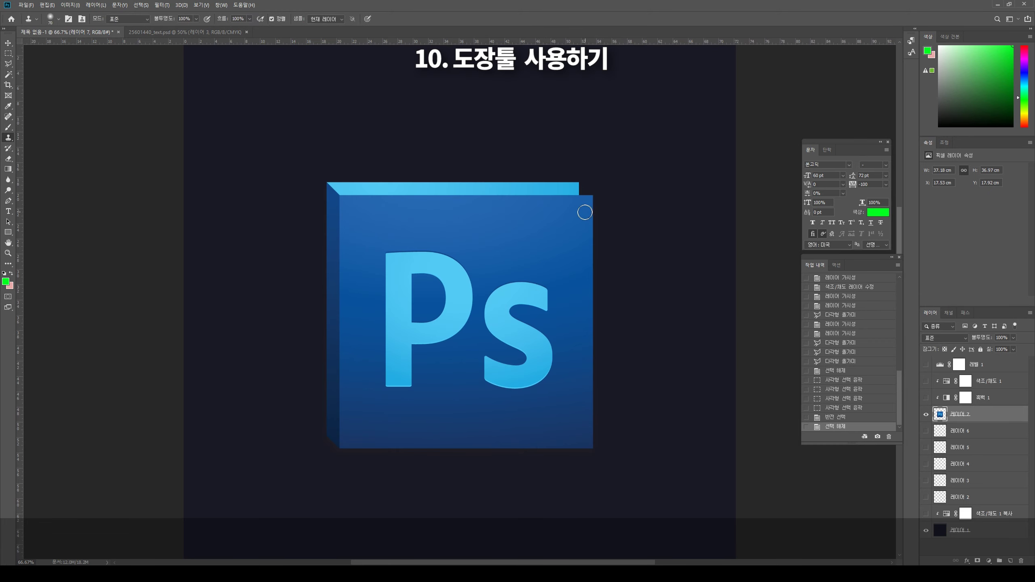
key(bracketright)
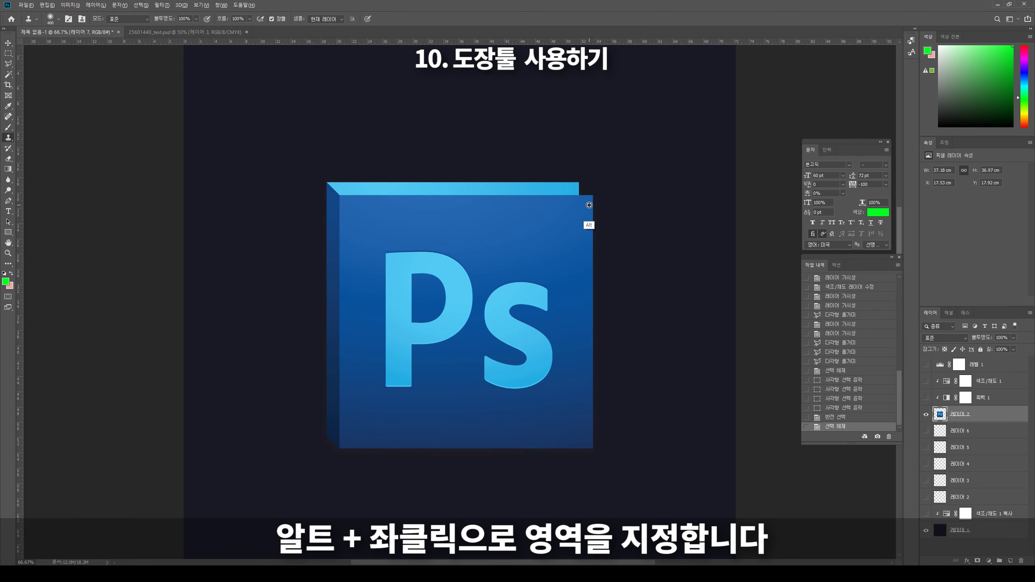
alt+click(591, 201)
alt+click(589, 198)
mouse_move(709, 194)
mouse_down()
mouse_move(682, 199)
mouse_move(681, 464)
mouse_up()
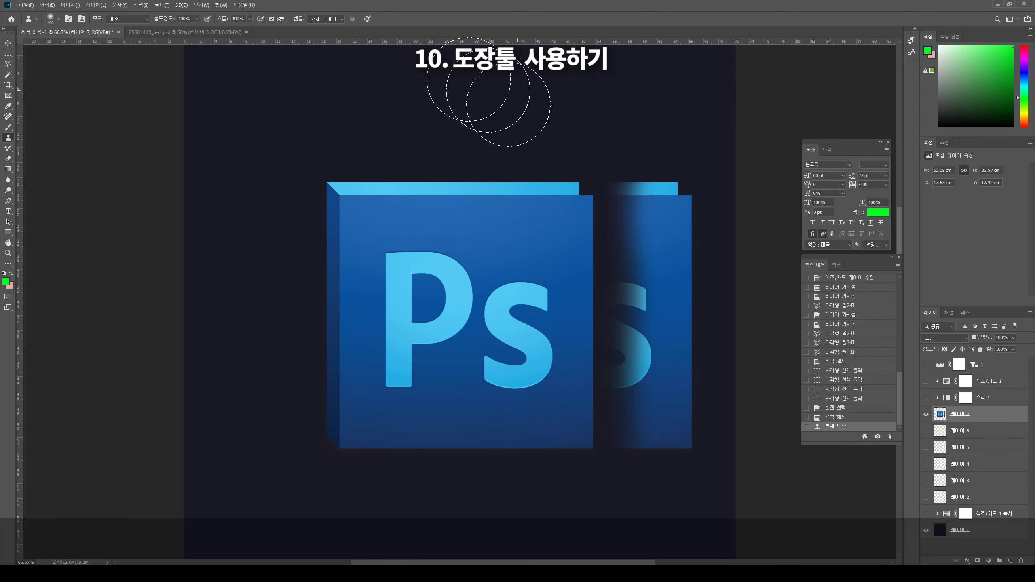
Step: Choose a Hard Round brush and undo the soft cloned copy
click(58, 19)
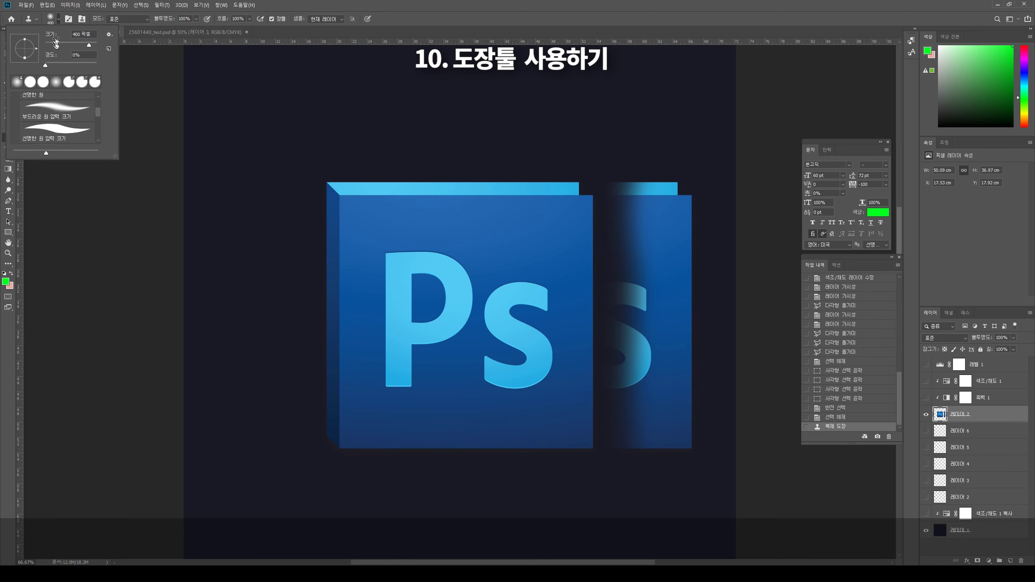
double_click(34, 83)
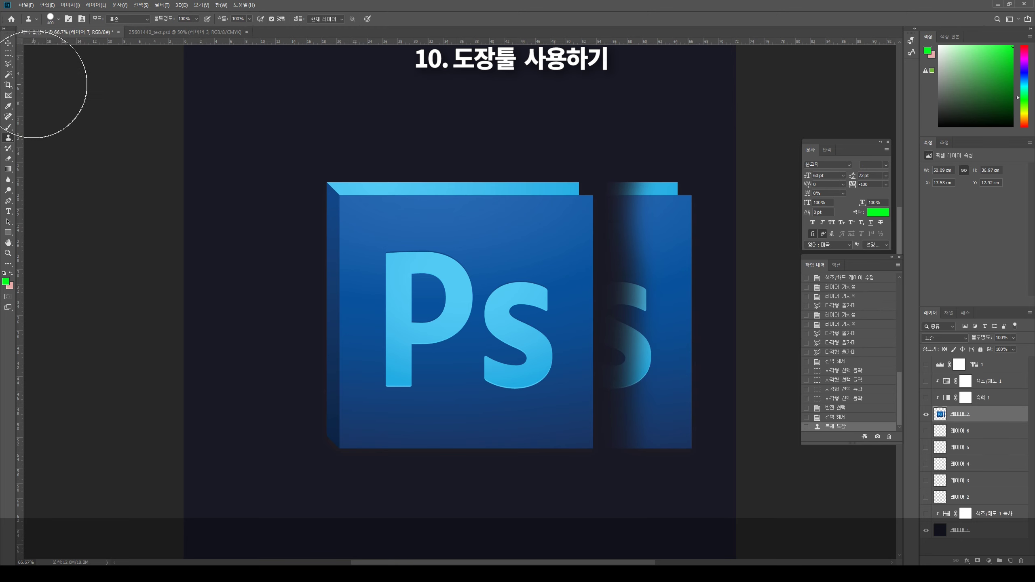
key(ctrl+z)
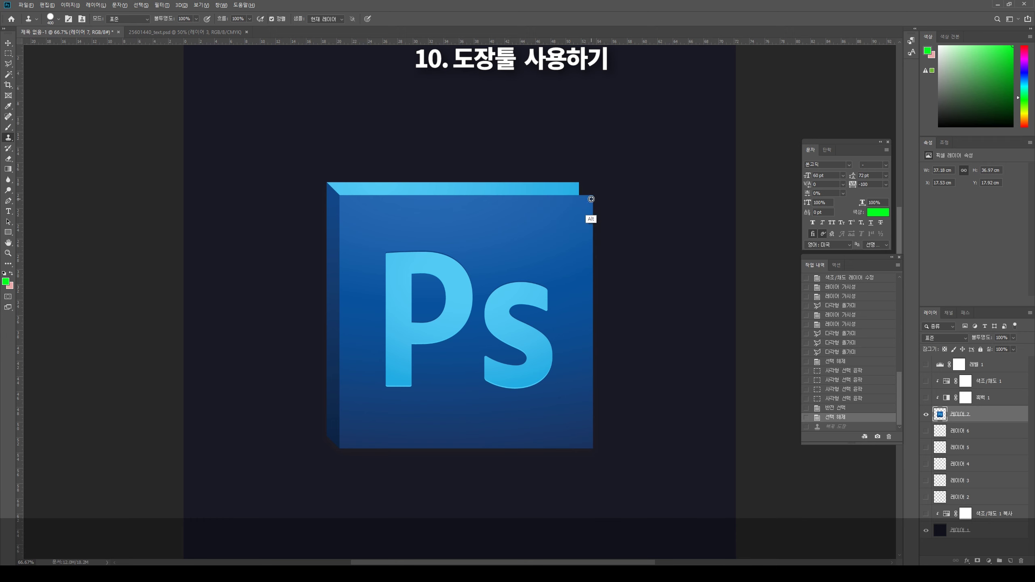
Step: Clone-stamp copies of the box's corner, right edge and the s, undoing the edge extension
mouse_move(593, 224)
mouse_down()
mouse_move(617, 199)
mouse_move(601, 220)
mouse_move(607, 390)
mouse_up()
mouse_move(601, 439)
mouse_down()
mouse_move(577, 300)
mouse_move(570, 451)
mouse_up()
drag(589, 372, 601, 243)
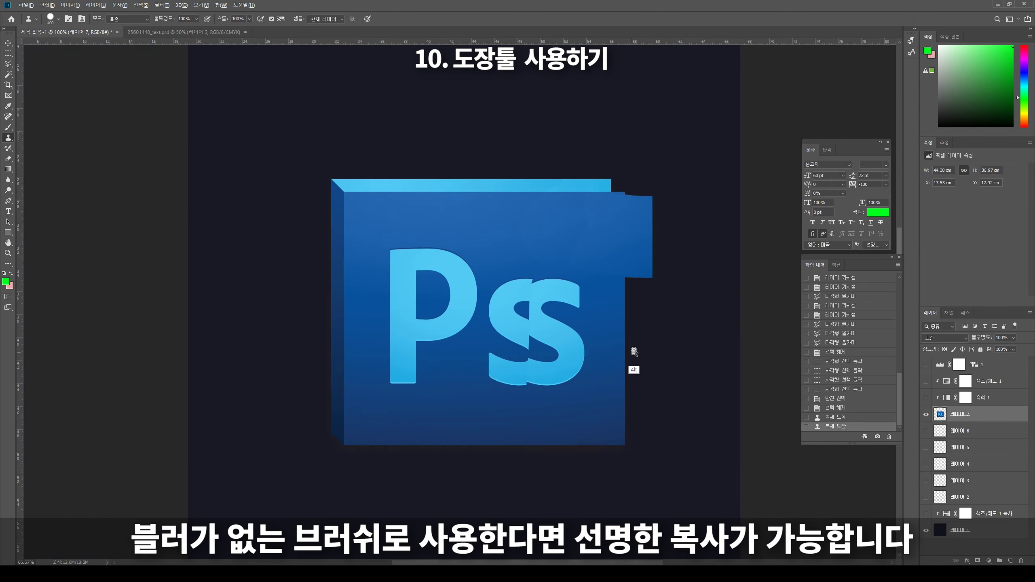
key(ctrl+z)
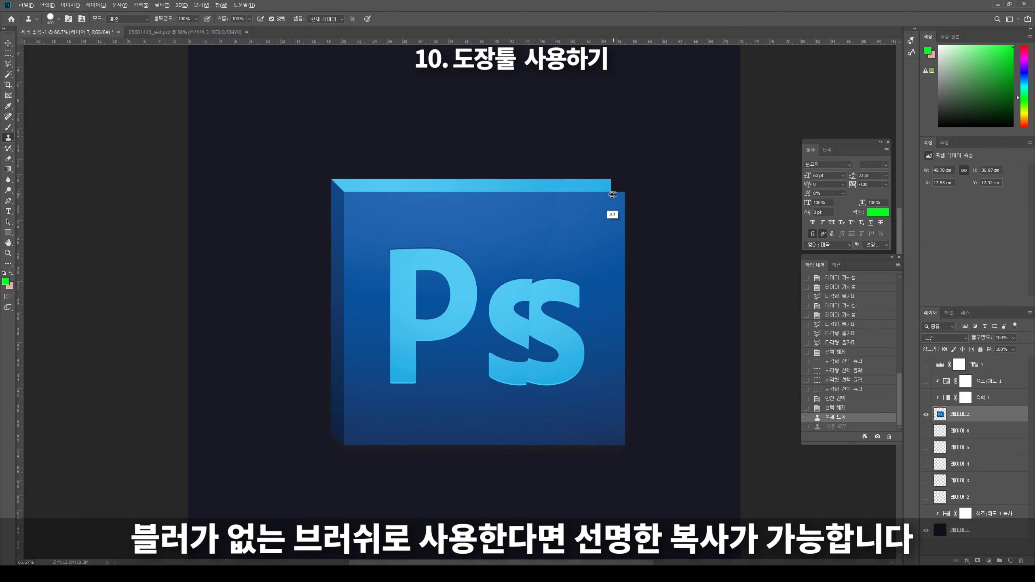
Step: Clone part of the S and box colour over the P, then undo both strokes
drag(682, 192, 693, 503)
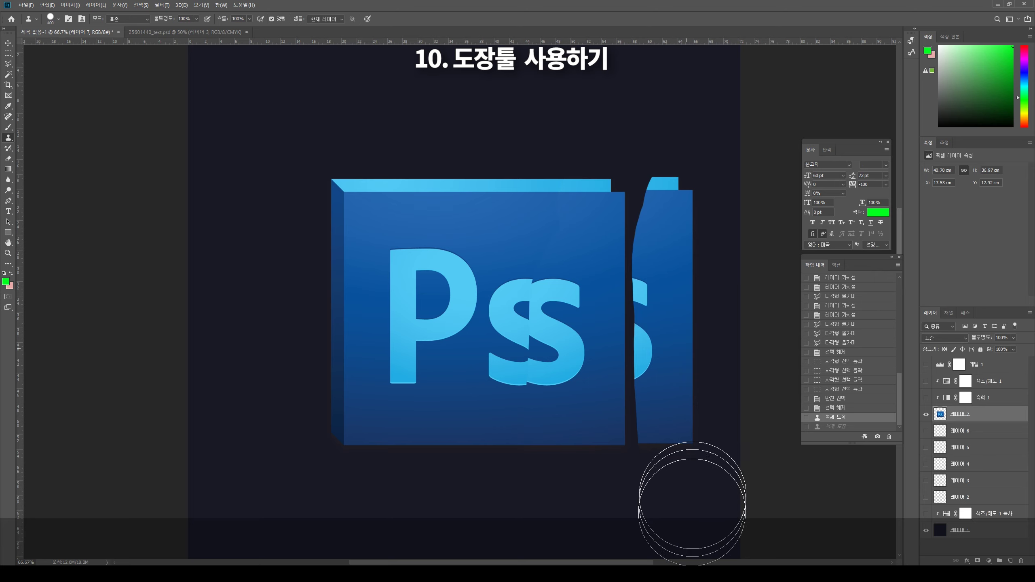
drag(413, 274, 446, 203)
scroll(405, 197, up, 3)
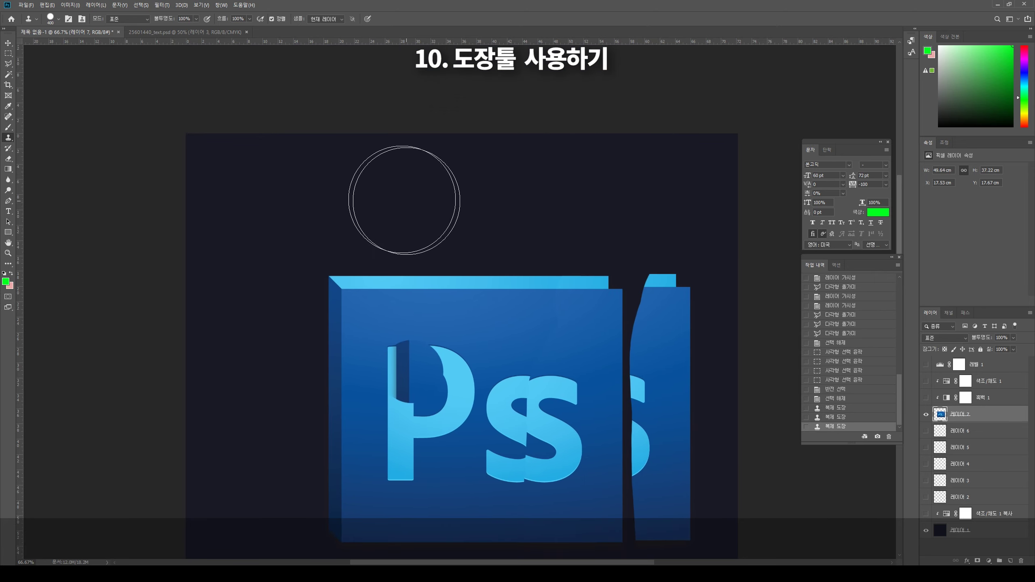
key(ctrl+z)
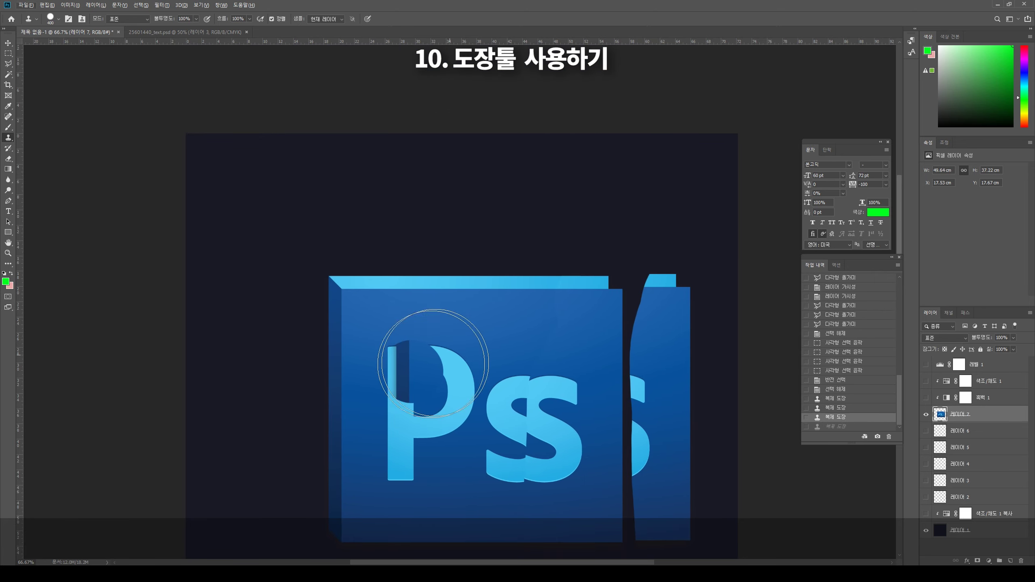
key(ctrl+z)
Step: Sample the P as clone source and paint a copy of the Ps top above the box
alt+click(400, 375)
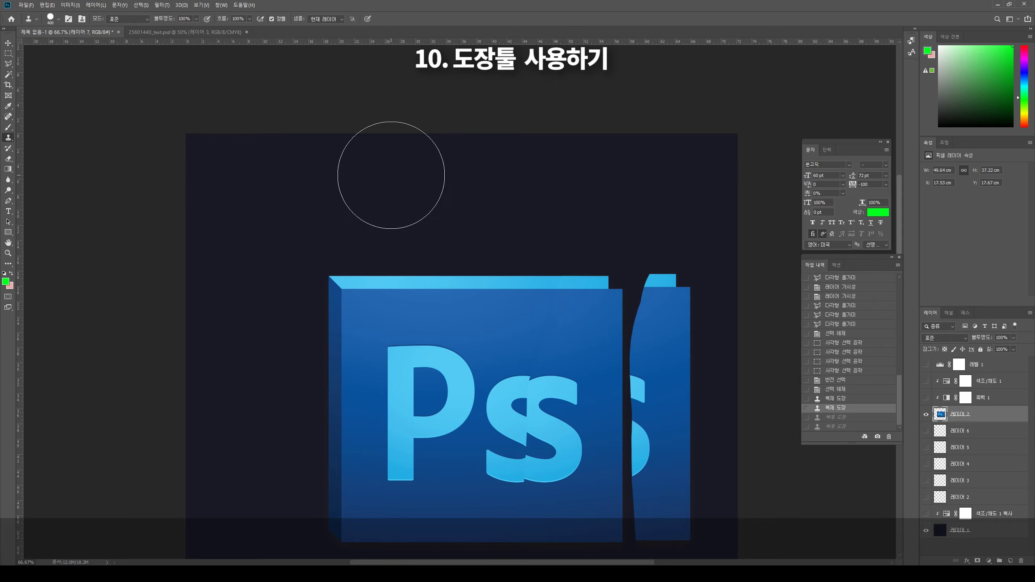
mouse_move(390, 188)
mouse_down()
mouse_move(497, 192)
mouse_move(361, 249)
mouse_up()
scroll(524, 277, down, 1)
scroll(524, 277, down, 2)
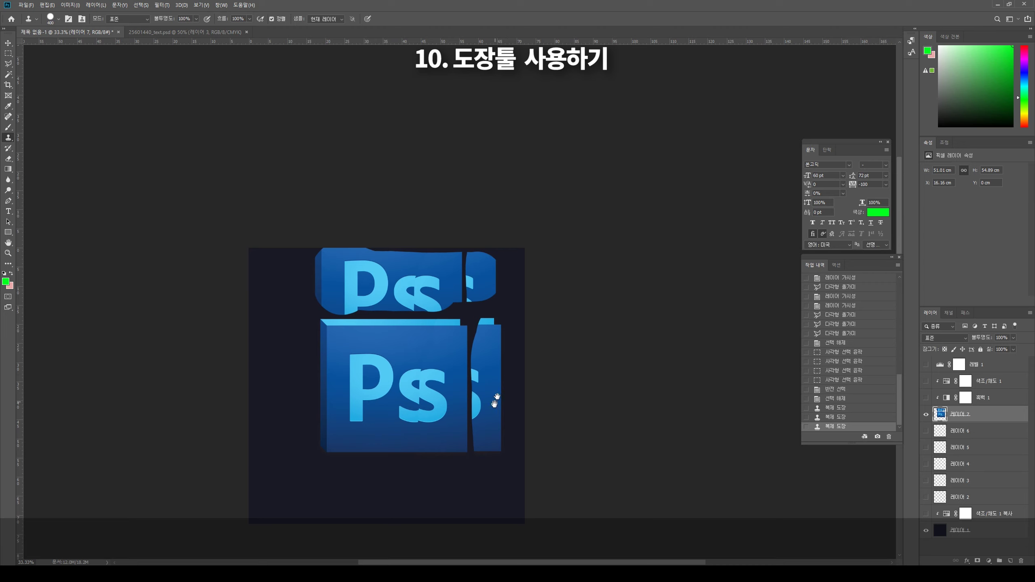
scroll(547, 373, up, 1)
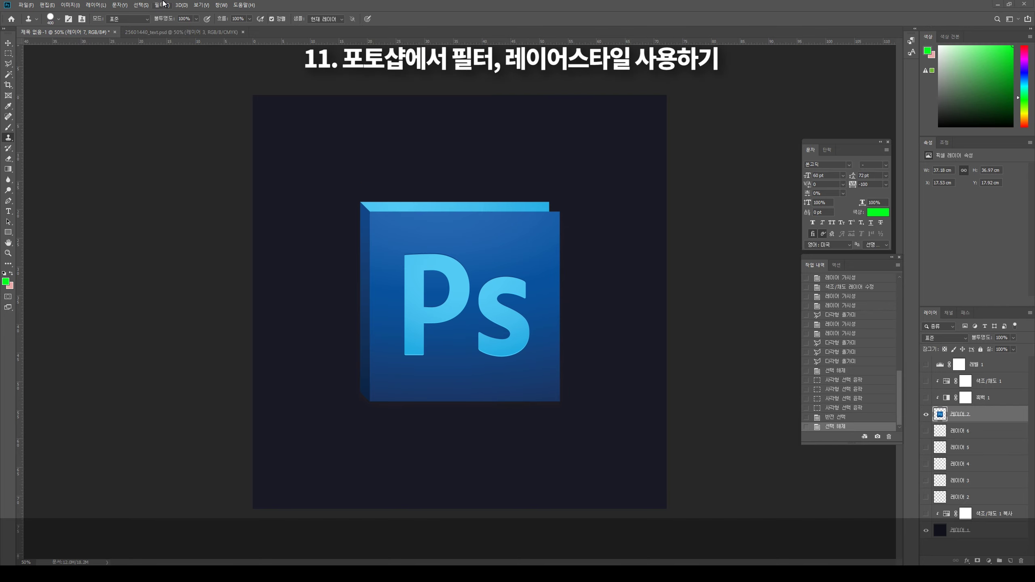
click(988, 561)
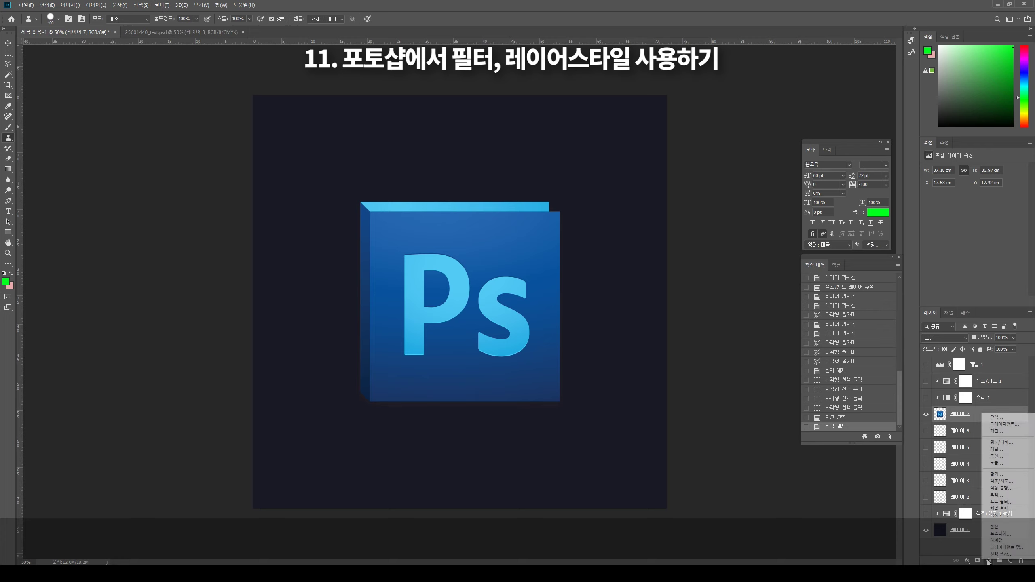
click(162, 5)
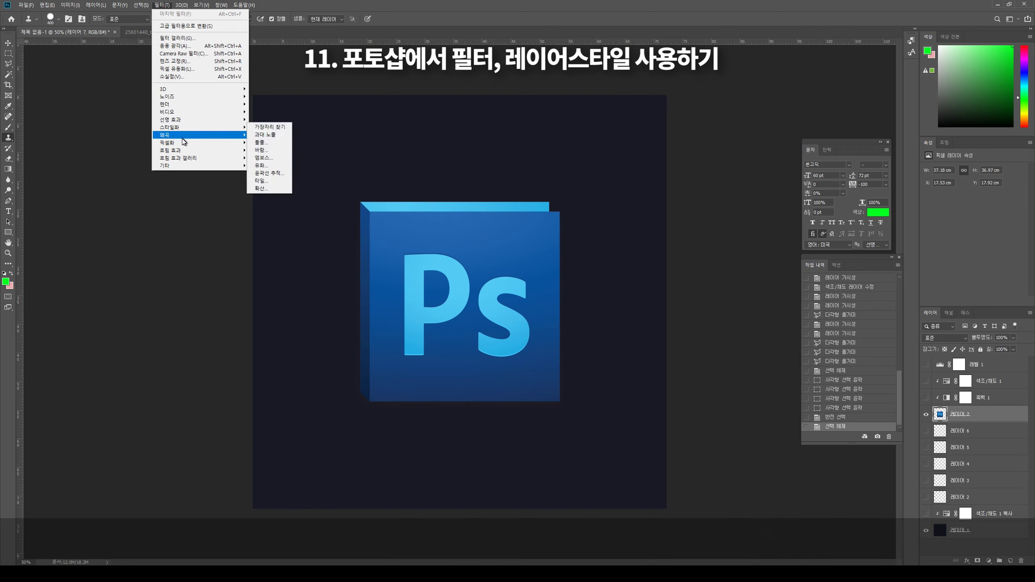
mouse_move(194, 149)
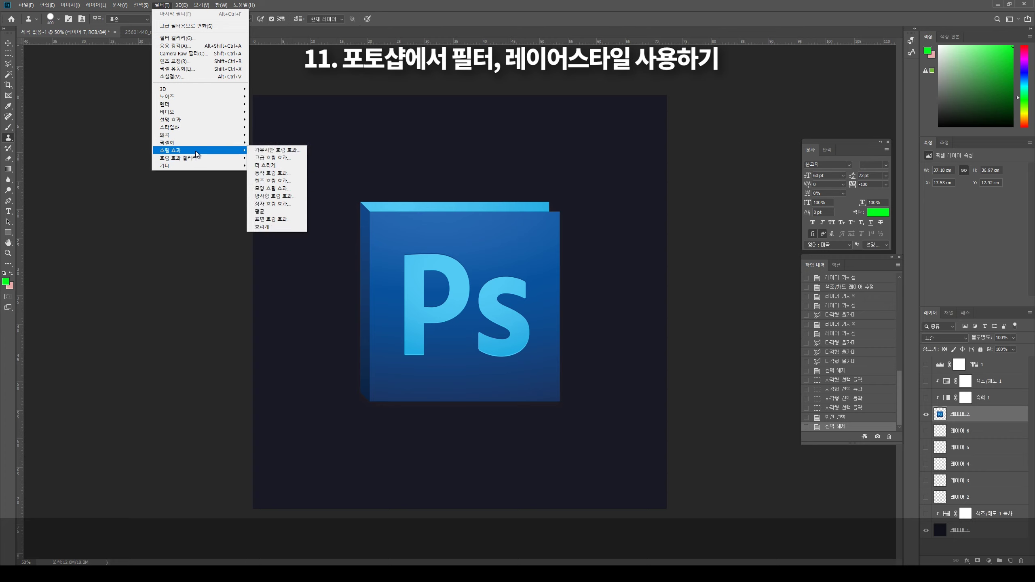
click(277, 150)
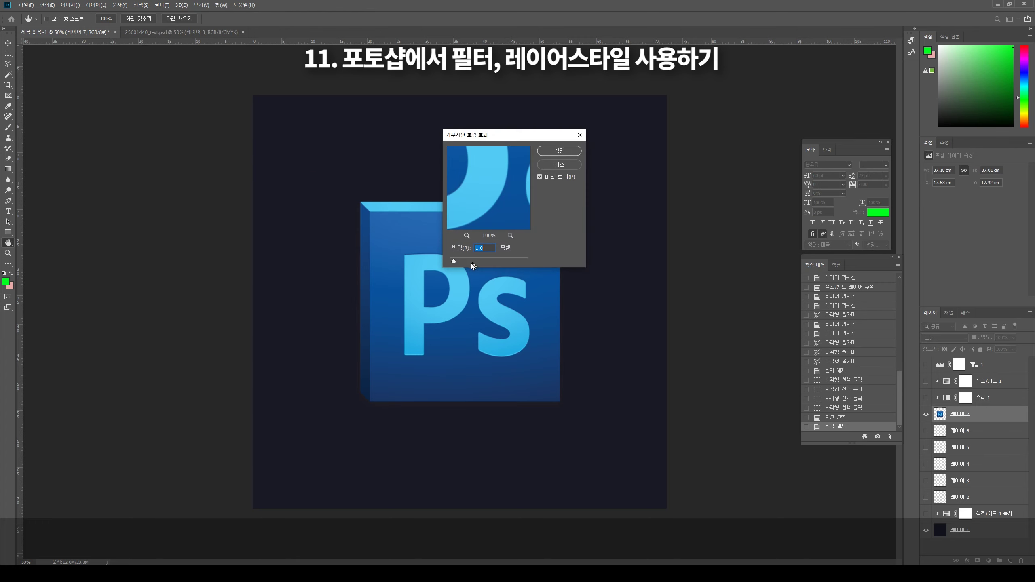
drag(502, 269, 475, 261)
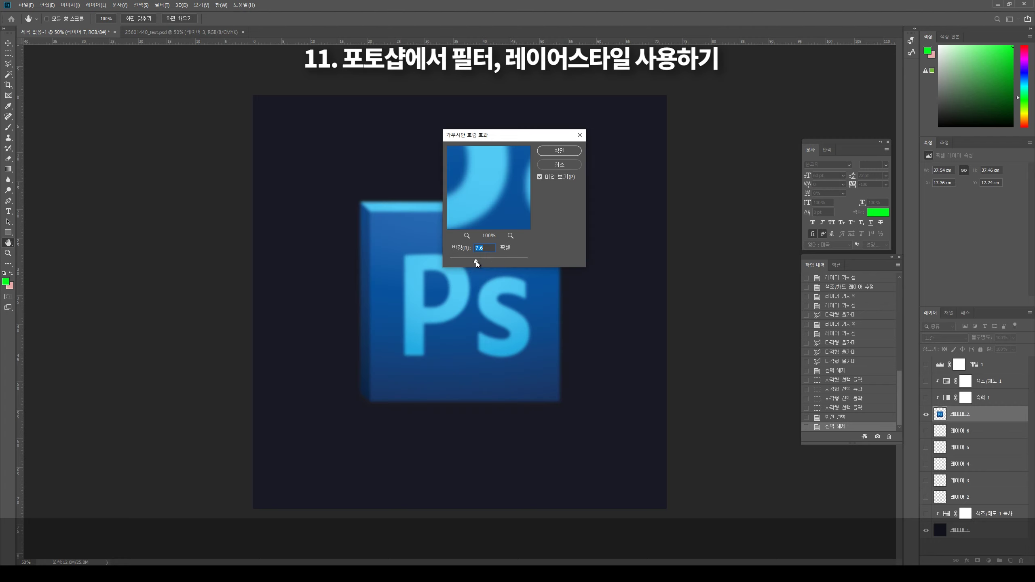
click(559, 150)
key(s)
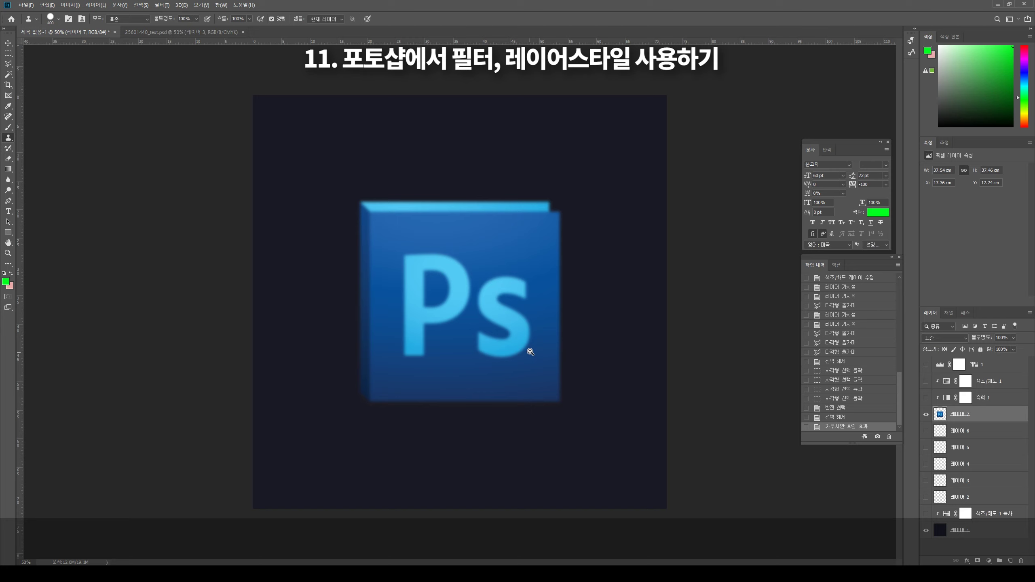
key(ctrl+minus)
key(ctrl+plus)
key(ctrl+z)
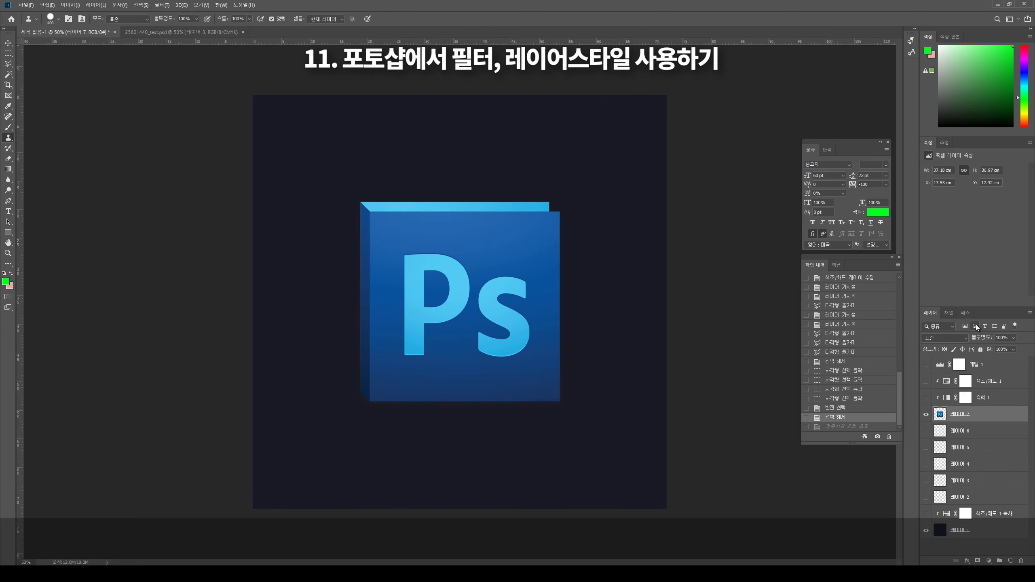
Step: Open the logo layer's Layer Style settings, briefly trying and removing Bevel and Emboss
ctrl+click(939, 414)
key(ctrl+d)
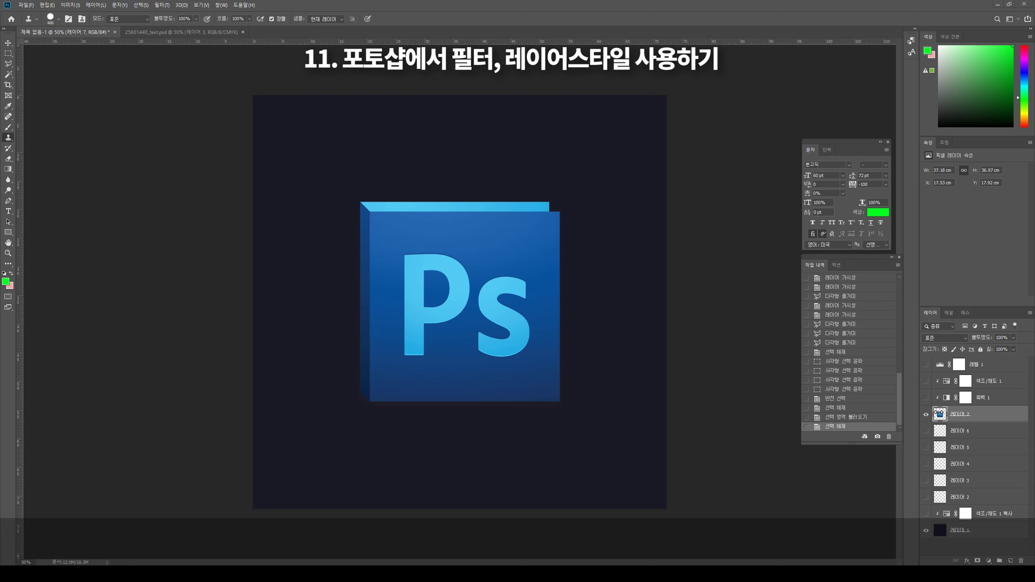
double_click(939, 414)
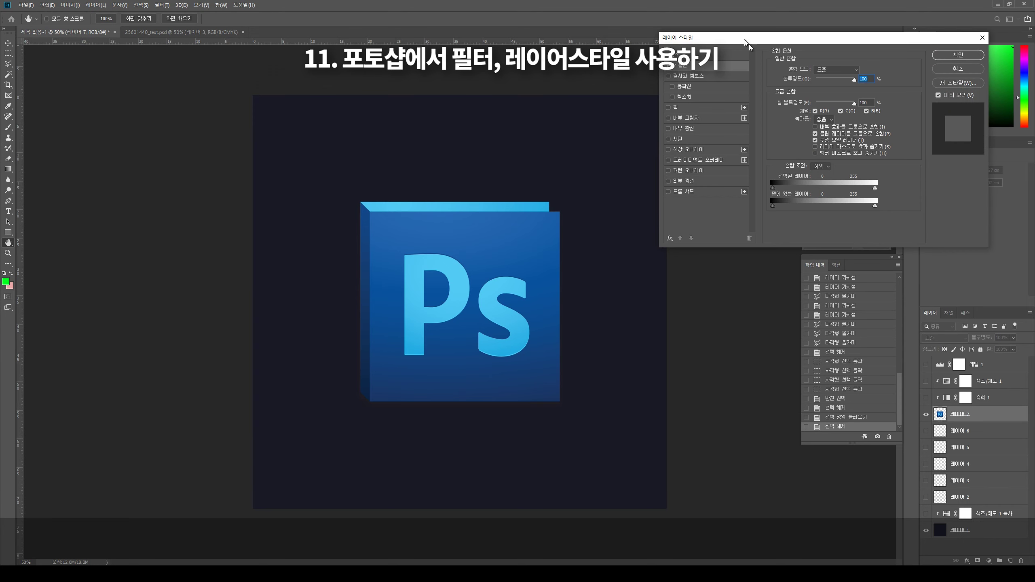
drag(719, 39, 679, 37)
click(627, 75)
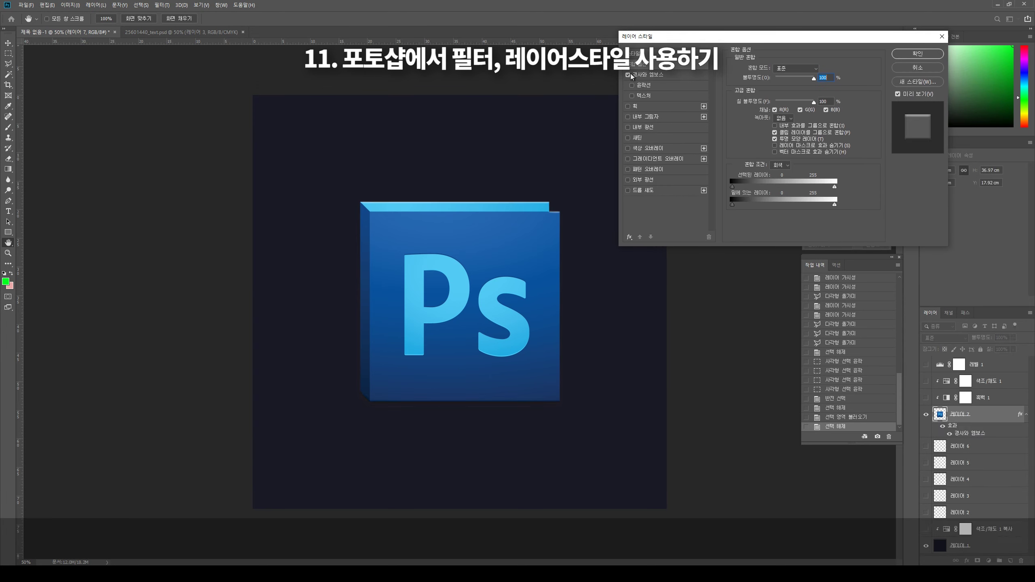
click(629, 76)
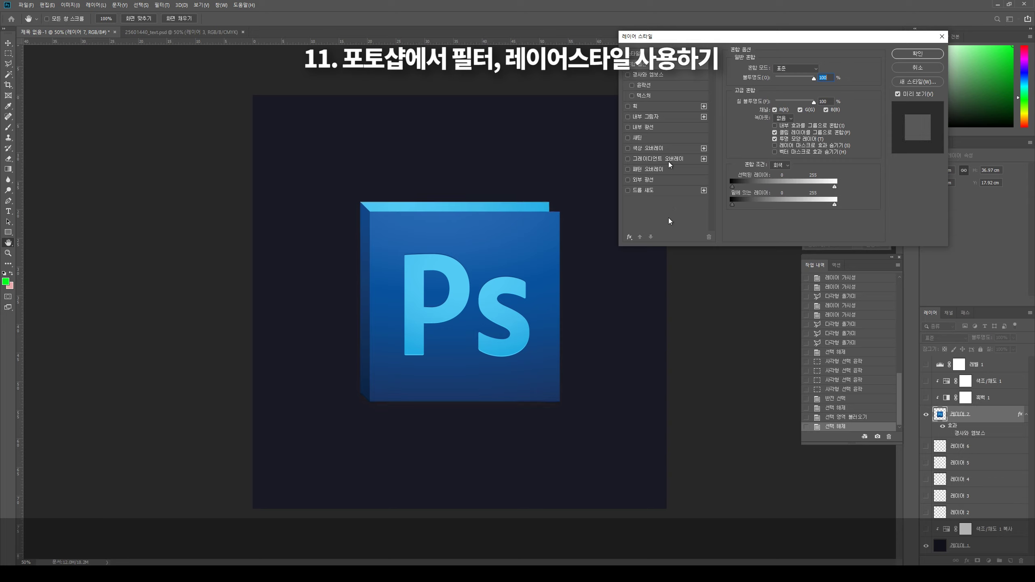
Step: Add Inner Glow and a Drop Shadow with about -9° angle and 42 px distance
click(628, 128)
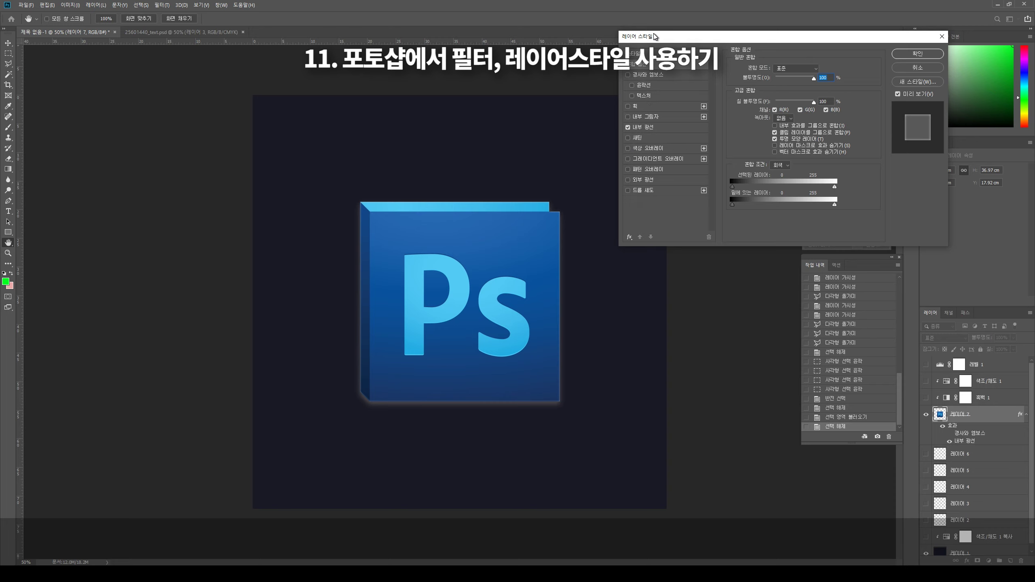
click(637, 130)
click(627, 190)
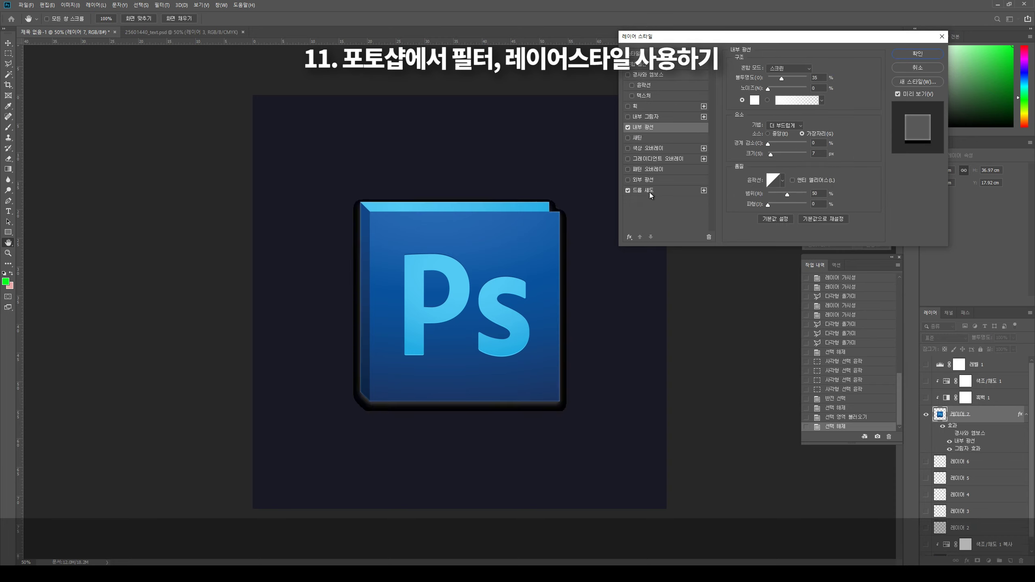
drag(774, 92, 779, 98)
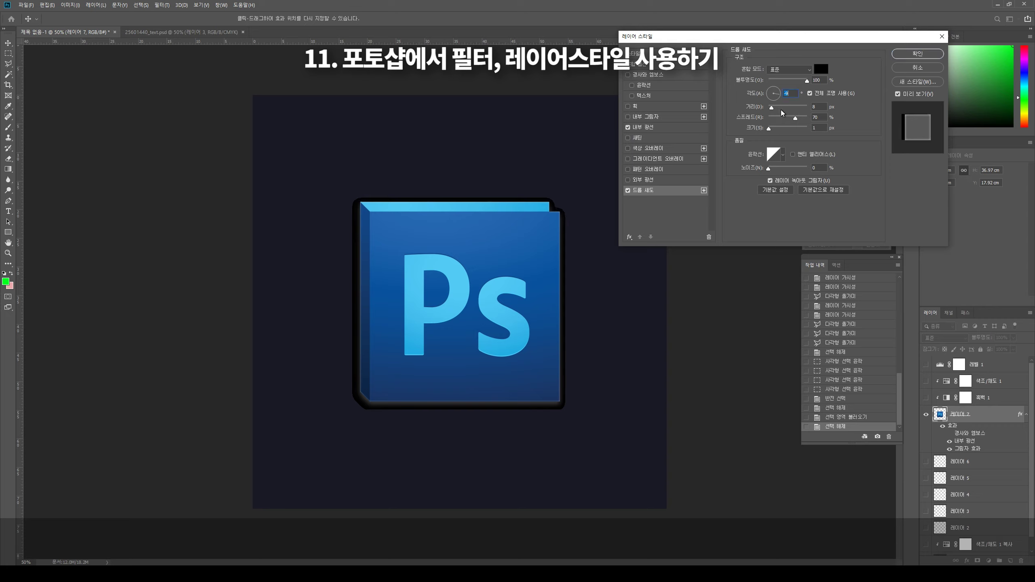
mouse_move(776, 108)
mouse_down()
mouse_move(819, 118)
mouse_move(789, 129)
mouse_up()
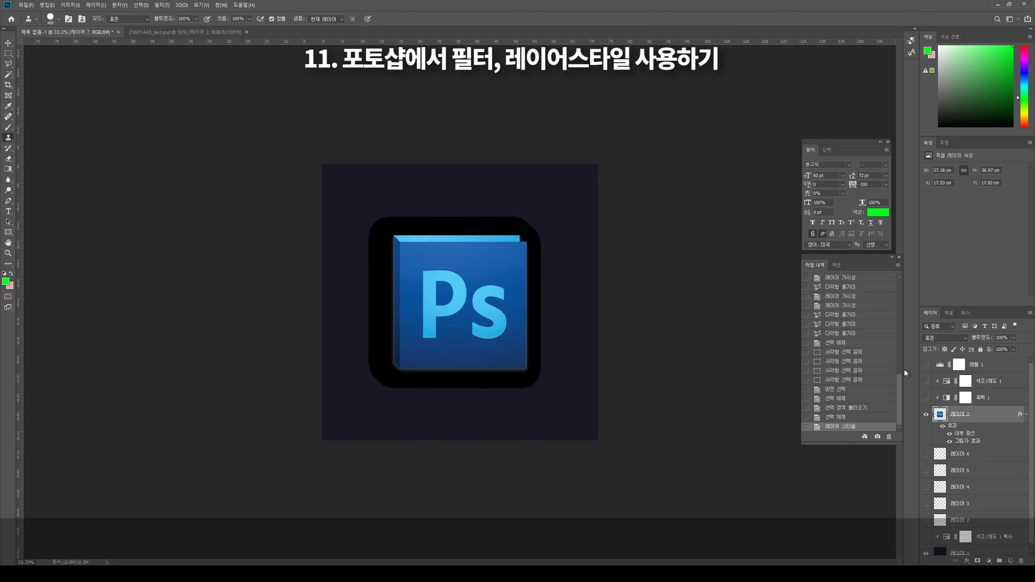
Step: Apply Filter > Sharpen > Smart Sharpen at default settings to the Ps logo, then zoom in
click(161, 5)
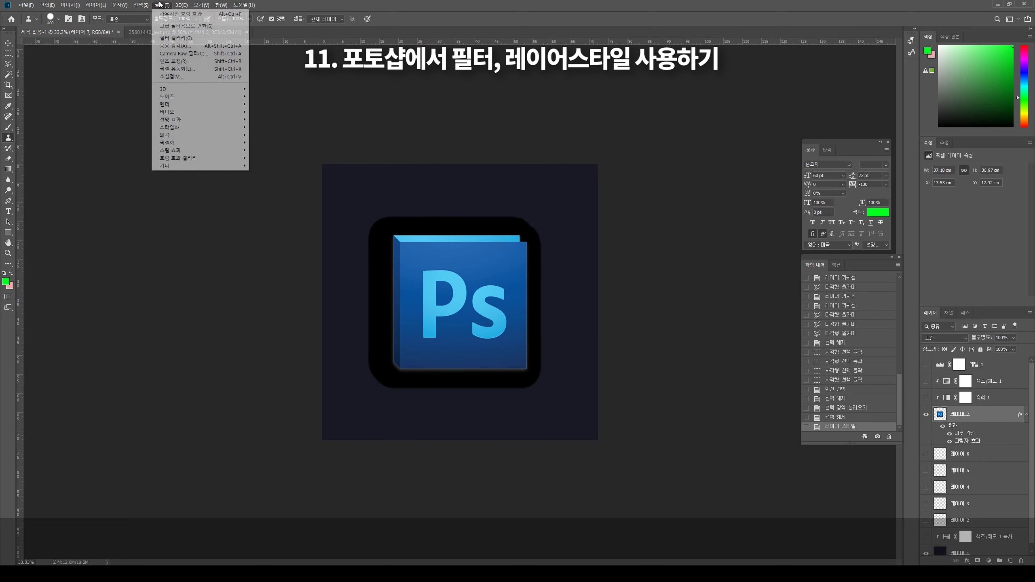
mouse_move(186, 119)
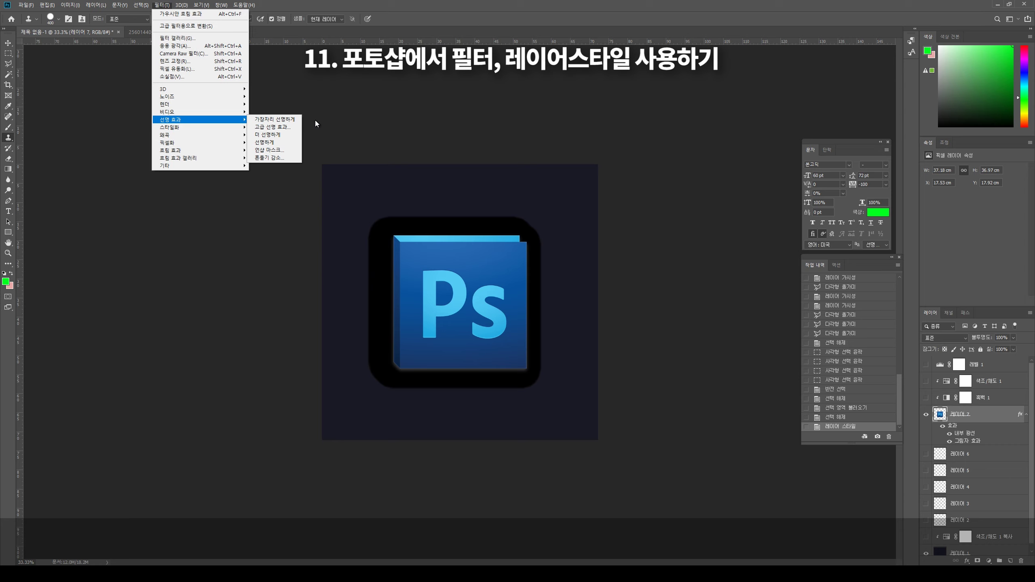
click(285, 128)
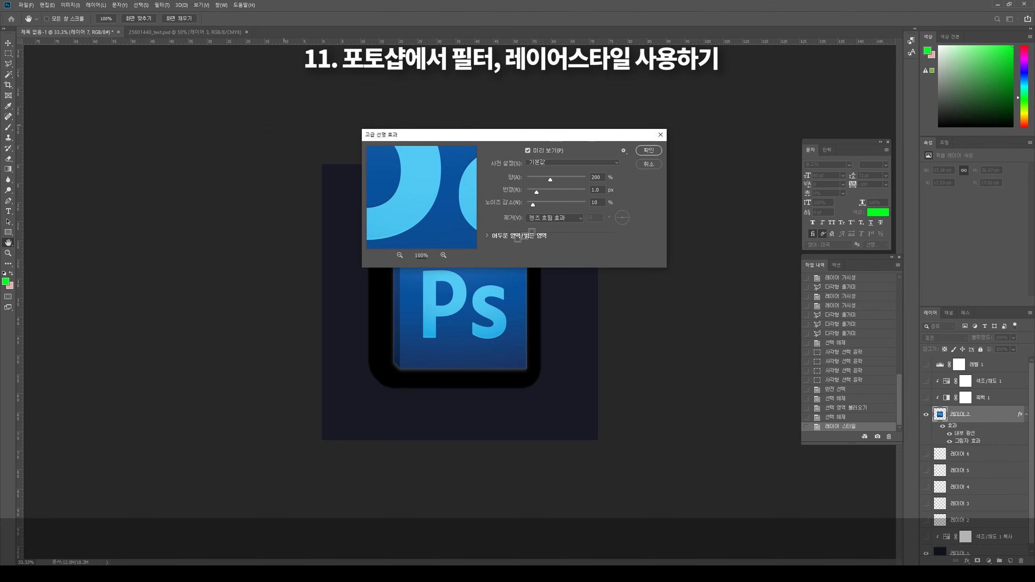
click(646, 151)
key(ctrl+plus)
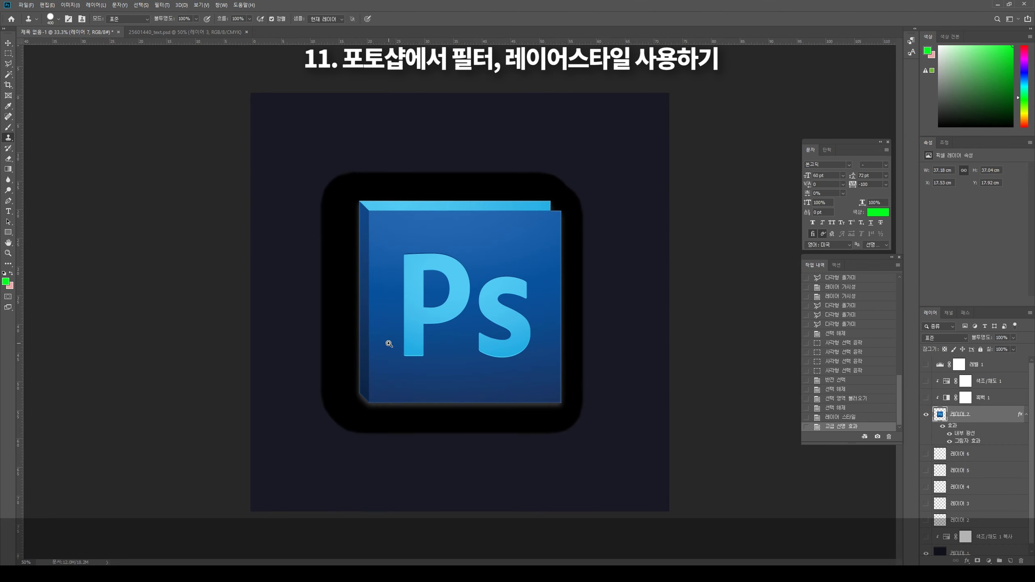
key(ctrl+plus)
key(s)
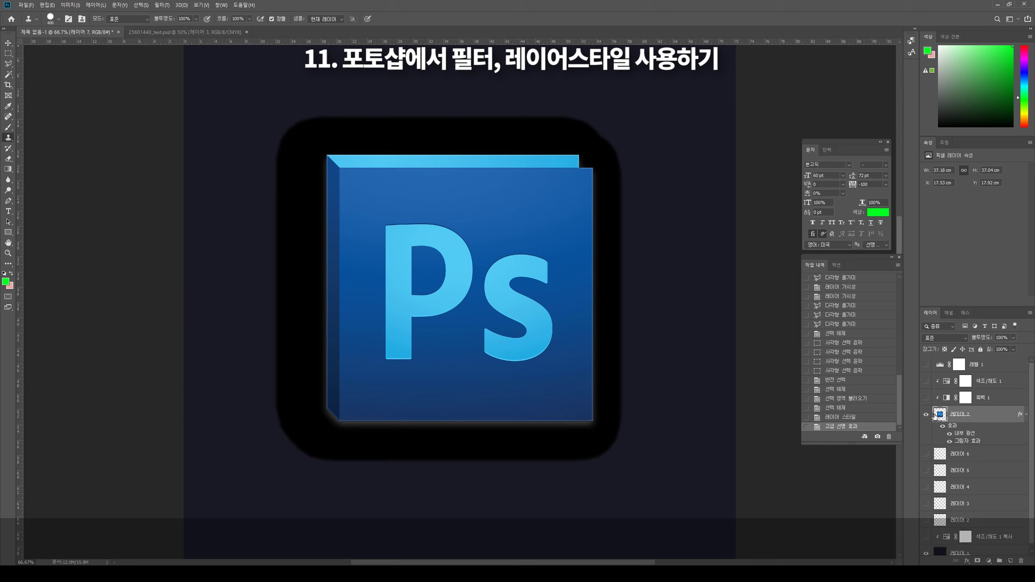
double_click(941, 415)
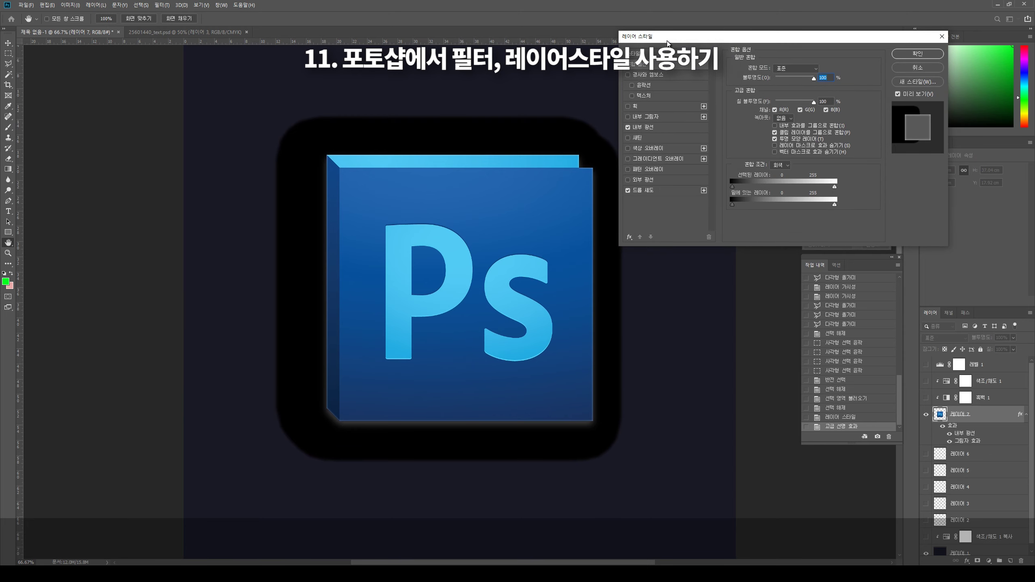
click(638, 77)
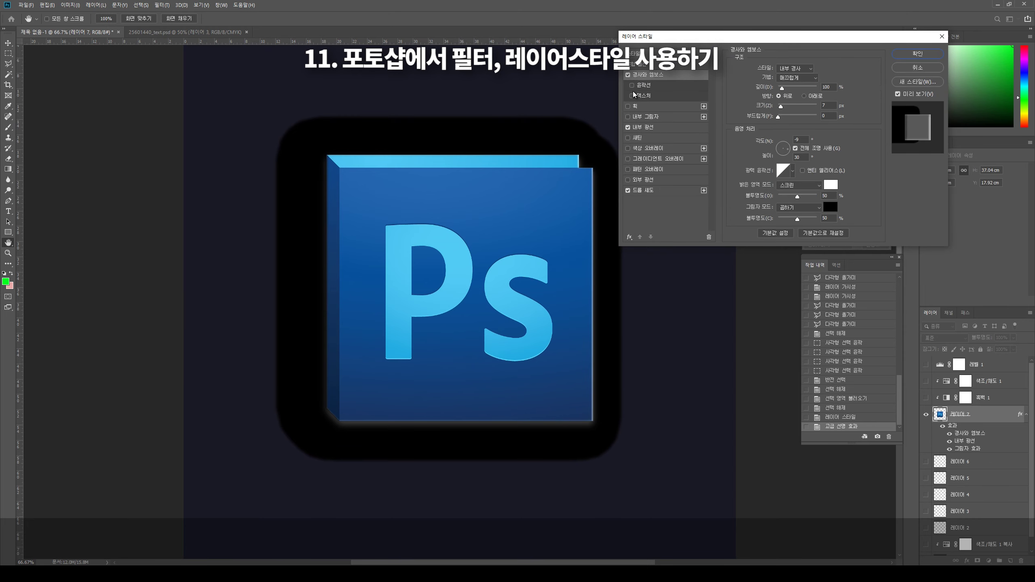
click(632, 97)
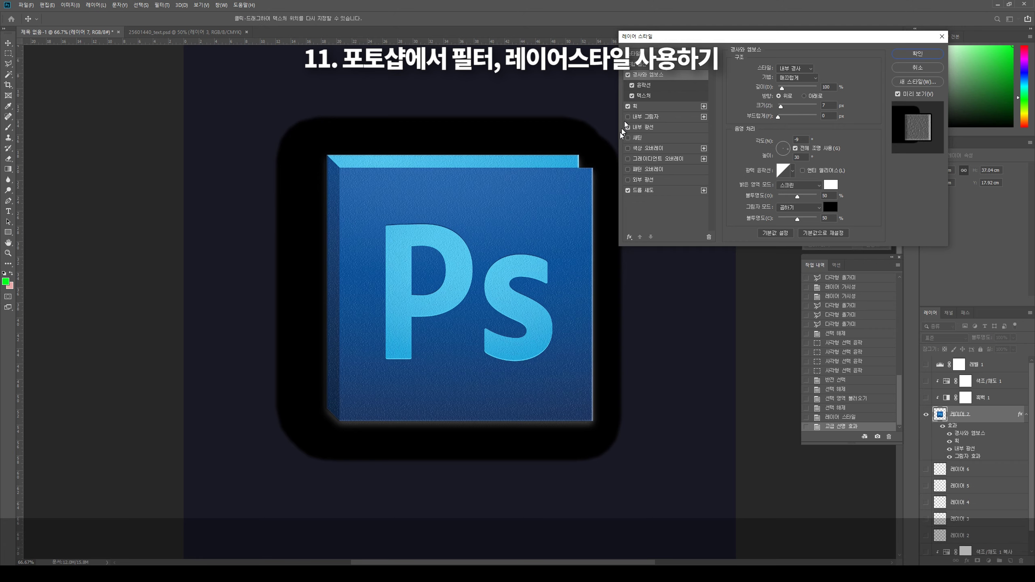
click(634, 106)
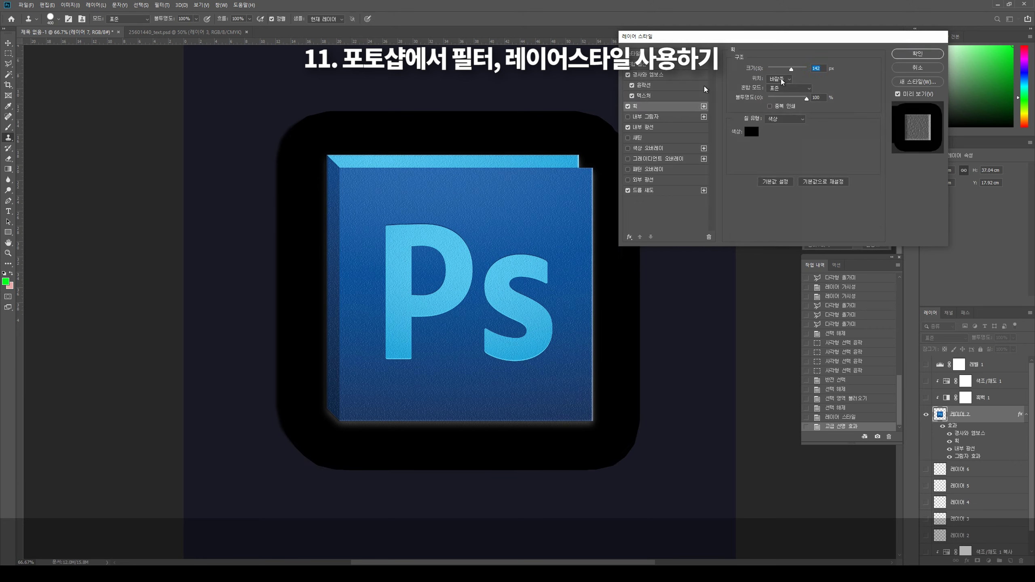
click(906, 67)
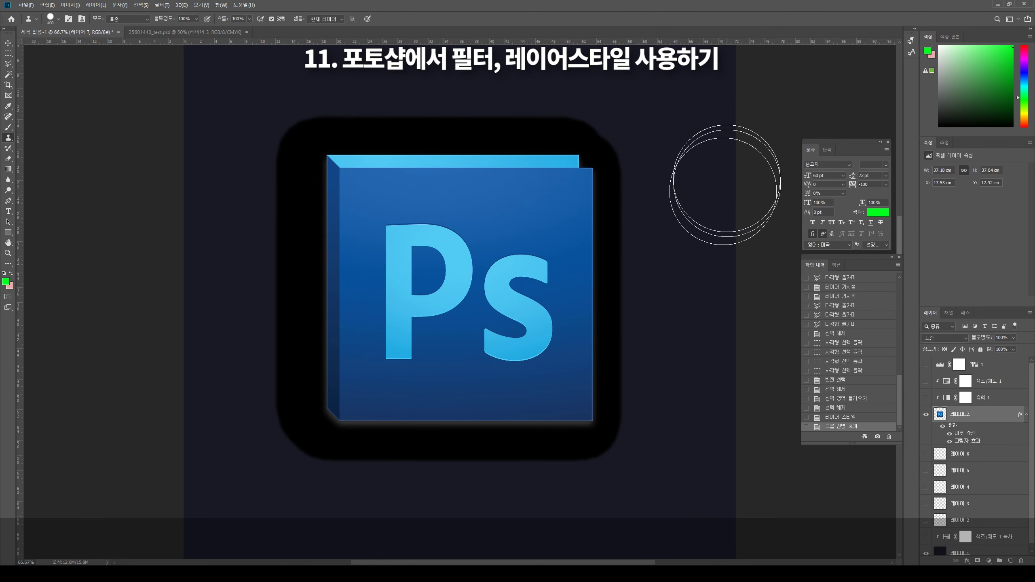
click(926, 414)
Step: Delete the old layers from the Levels adjustment layer down to the text
click(9, 211)
click(390, 201)
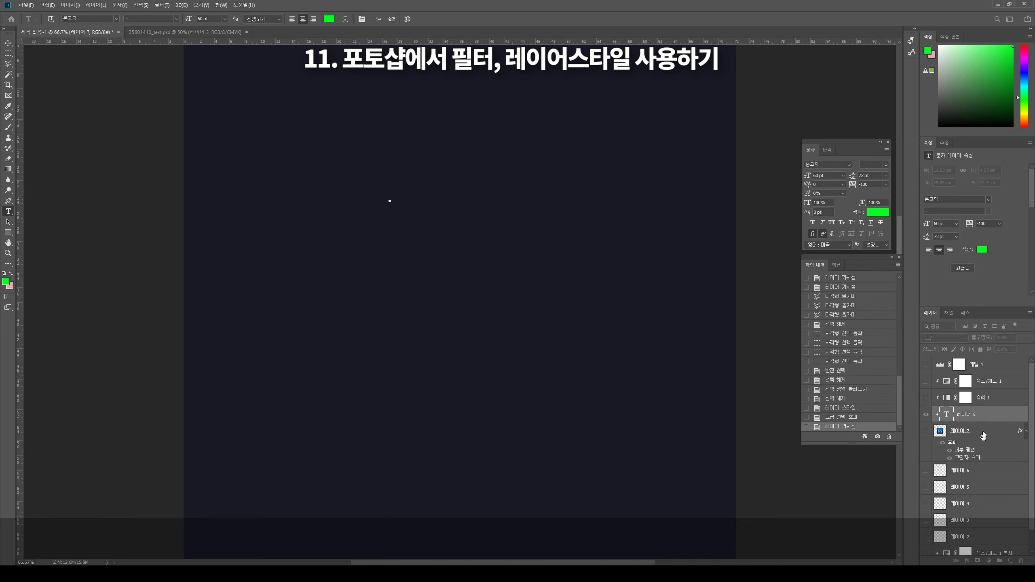
click(944, 365)
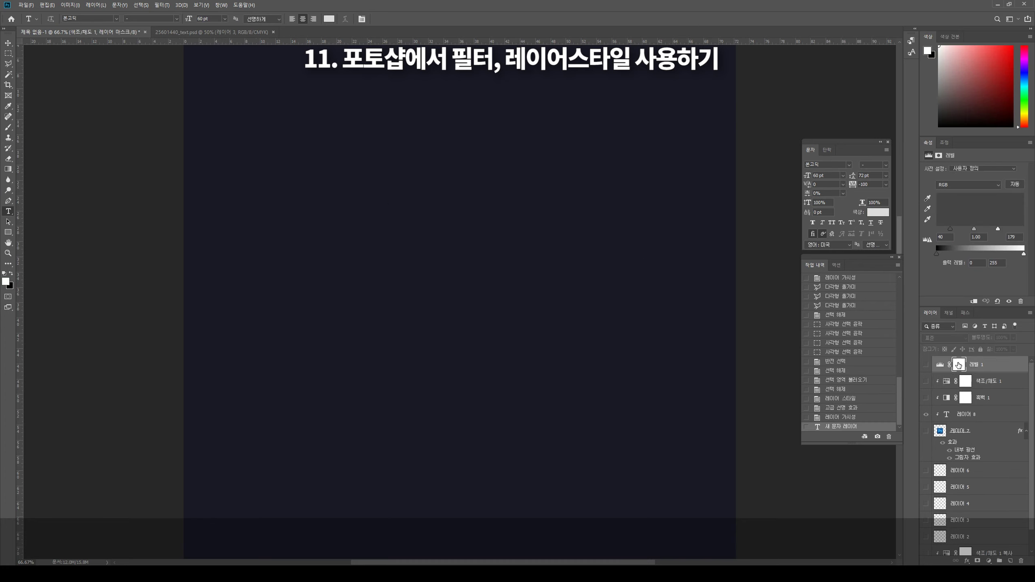
shift+click(949, 415)
key(Delete)
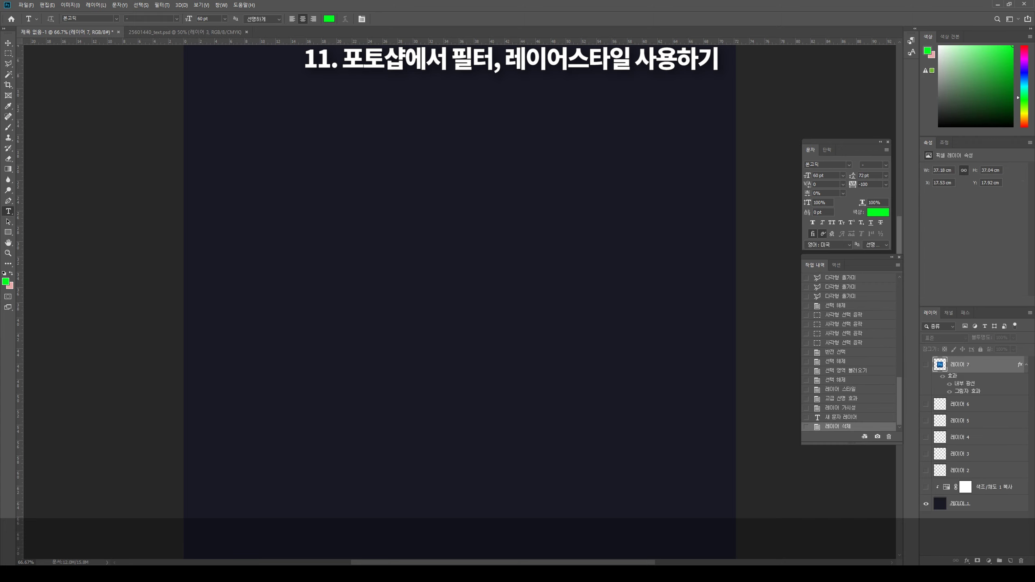
Step: Type 섭페의달인 as a new text layer and move it toward the canvas centre
click(353, 200)
text(ㅇㅇ)
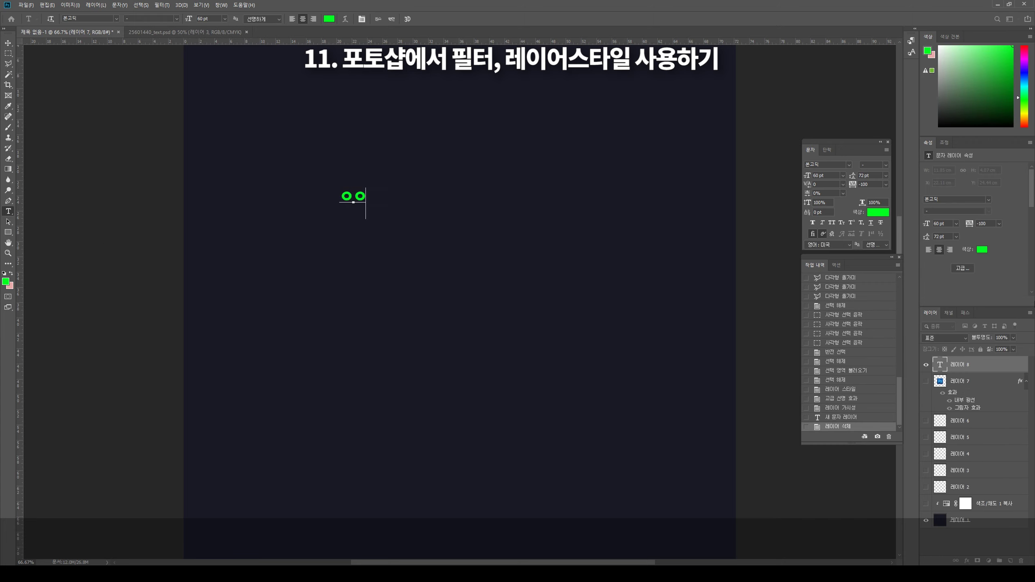
text(ㅇ)
key(BackSpace)
key(BackSpace)
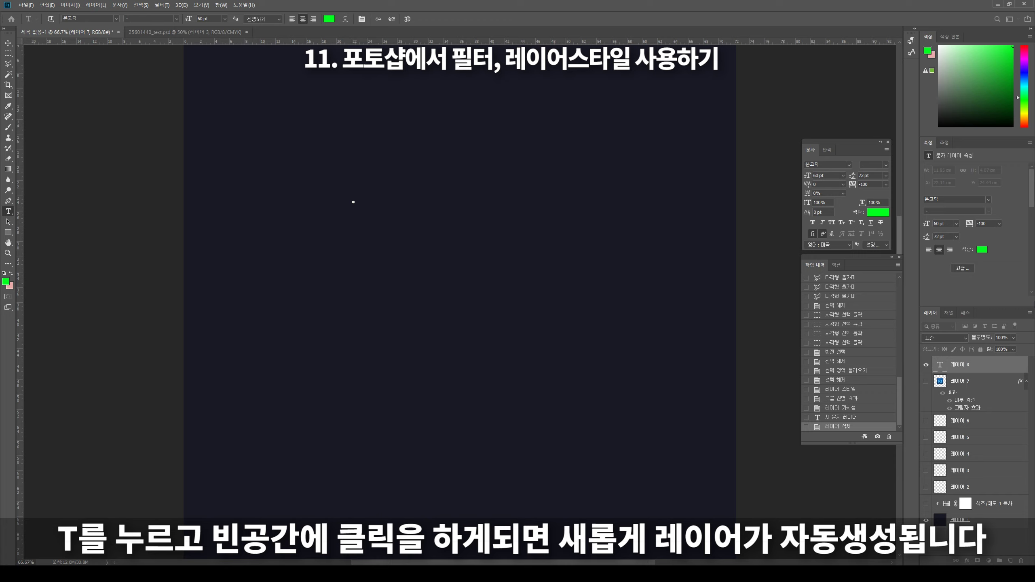
text(섭페의달인)
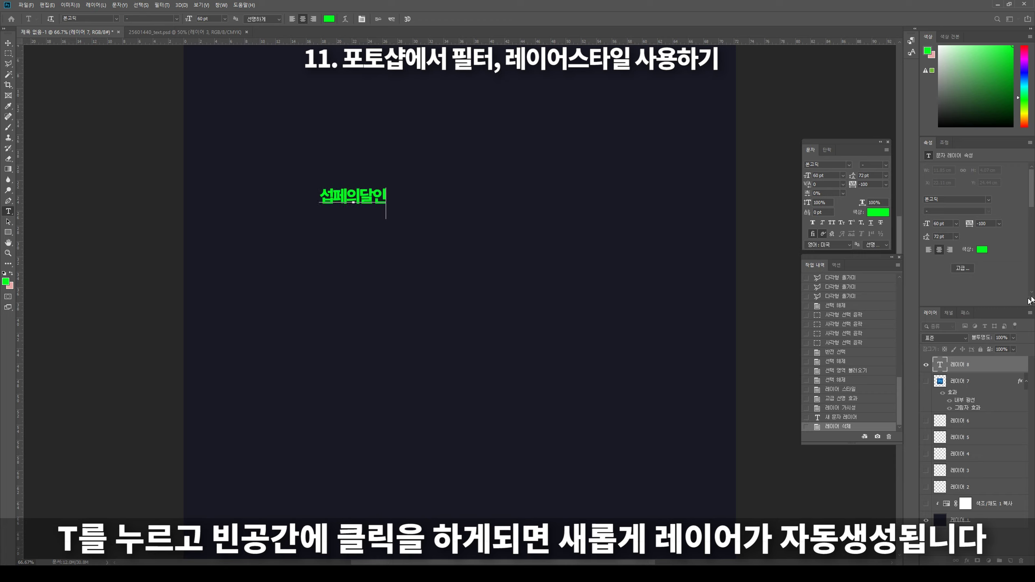
click(8, 42)
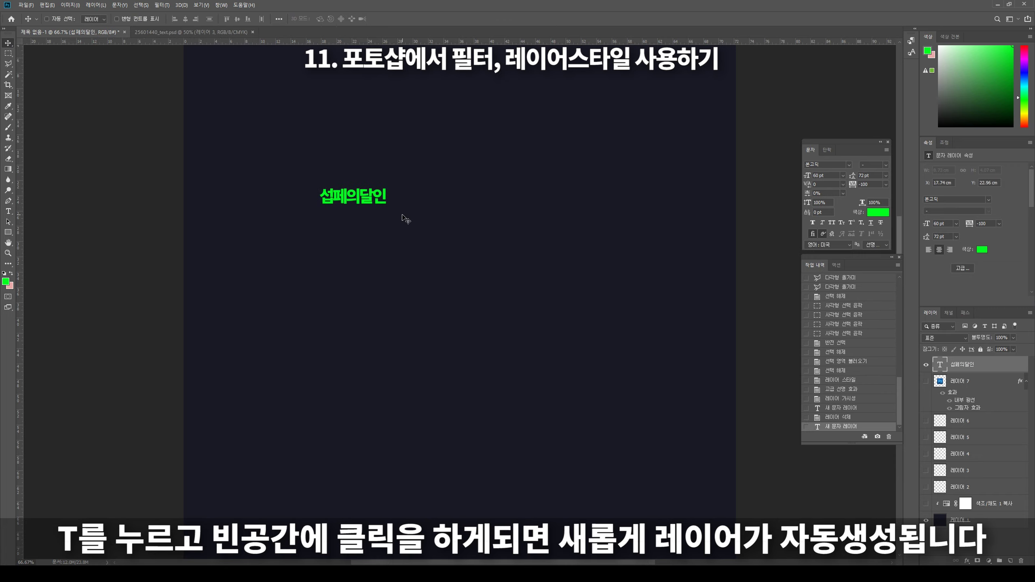
drag(404, 220, 496, 296)
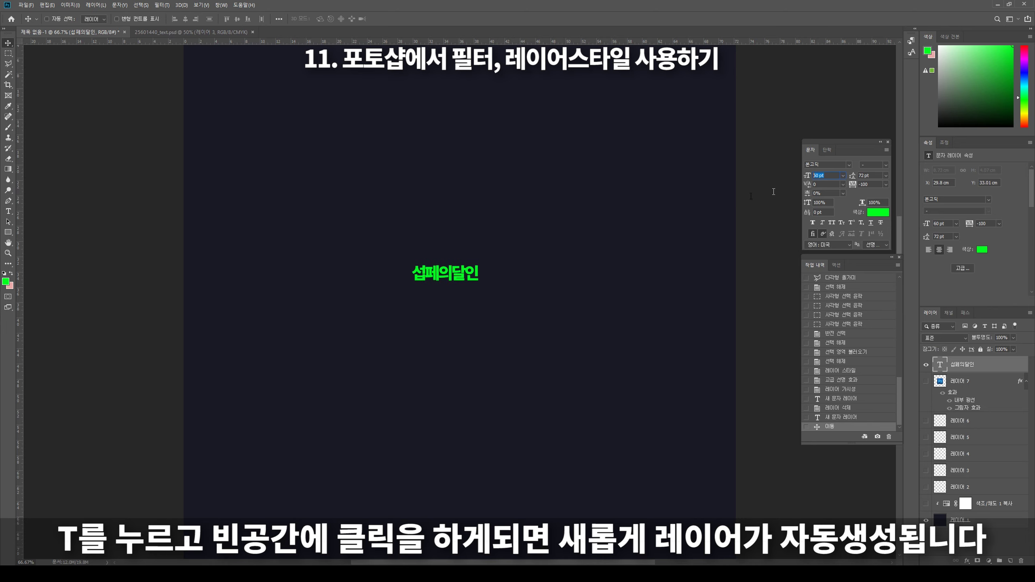
text(1000)
Step: Set the 섭페의달인 text to 300 pt and centre it on the canvas
key(Return)
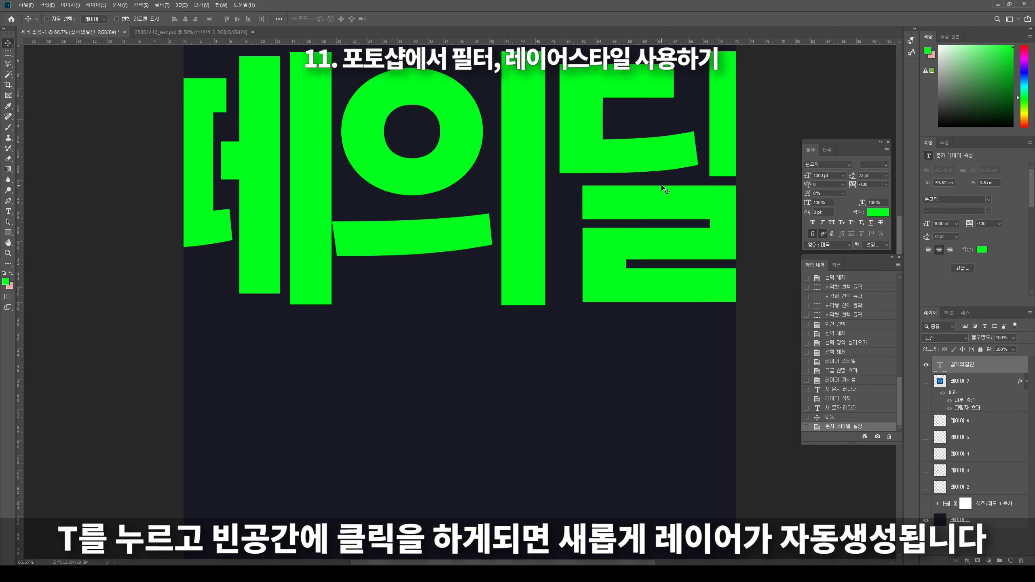
key(ctrl+minus)
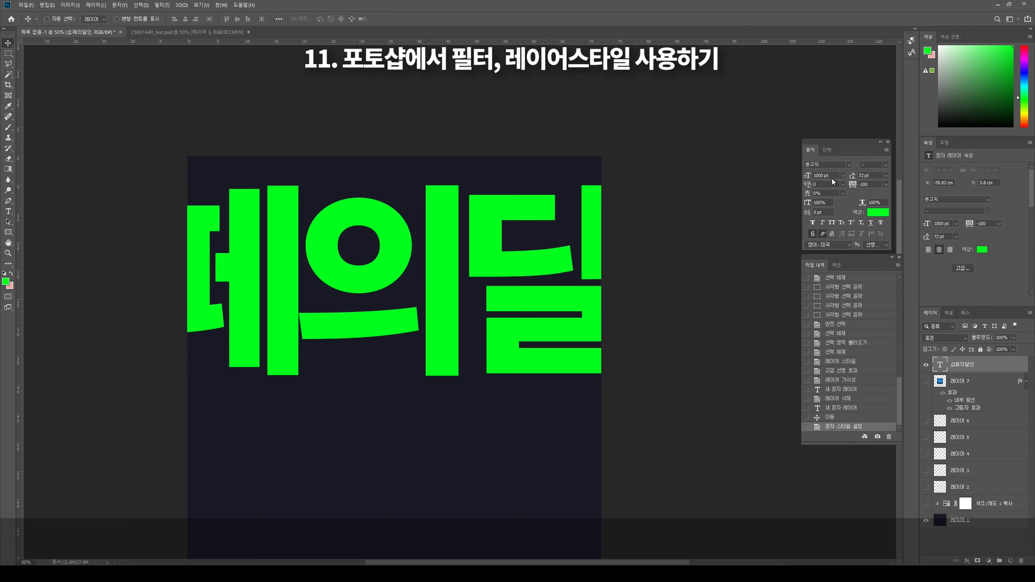
text(300)
key(Return)
drag(461, 334, 469, 346)
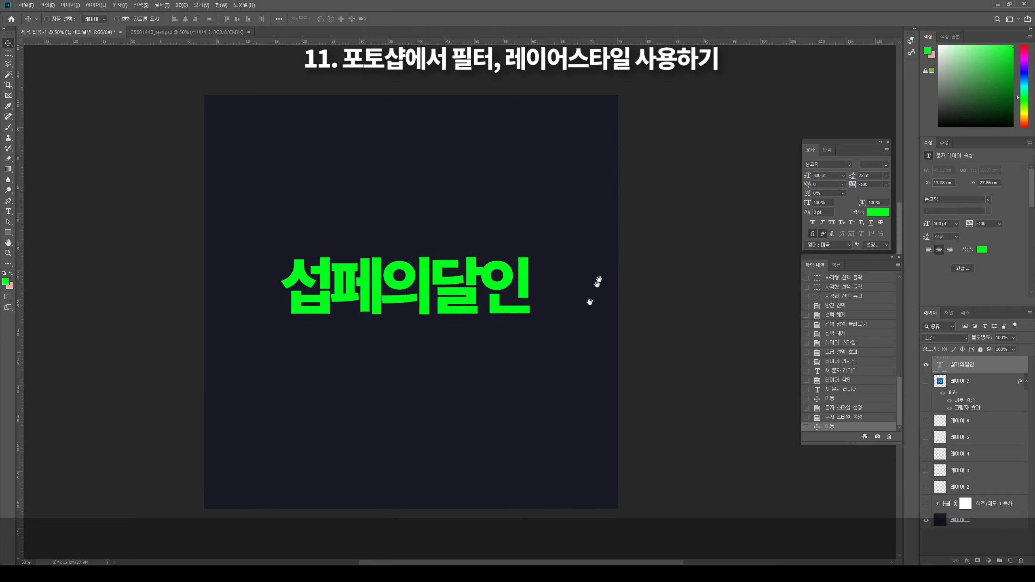
double_click(940, 365)
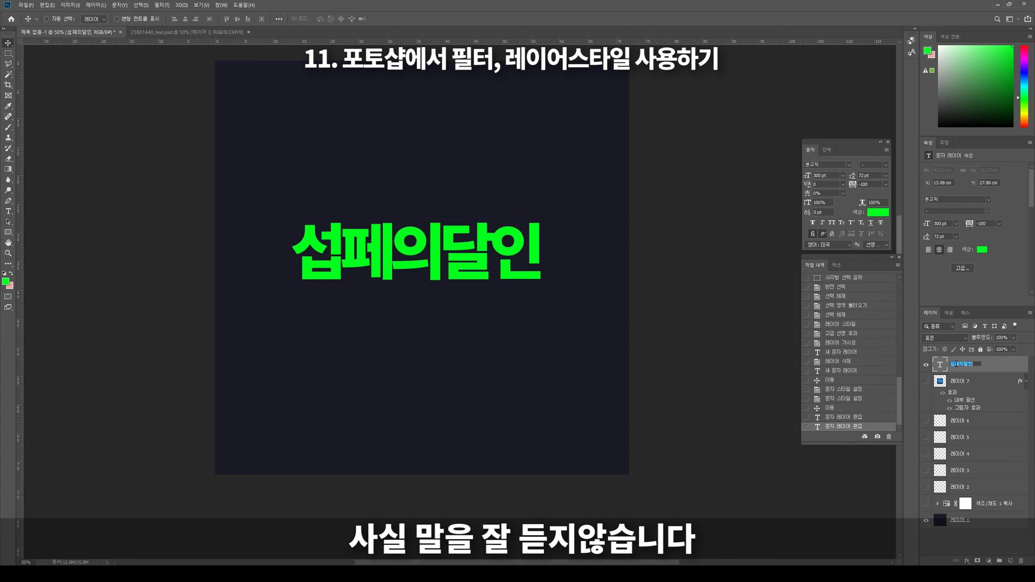
key(ctrl+Return)
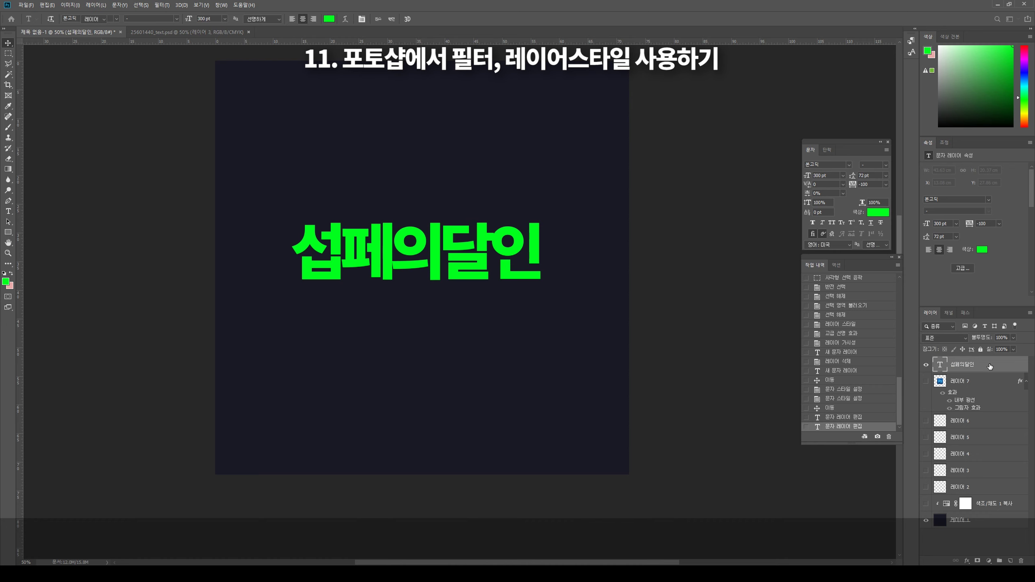
Step: Add a faint Drop Shadow to the text, after trying and removing Pattern Overlay
double_click(990, 366)
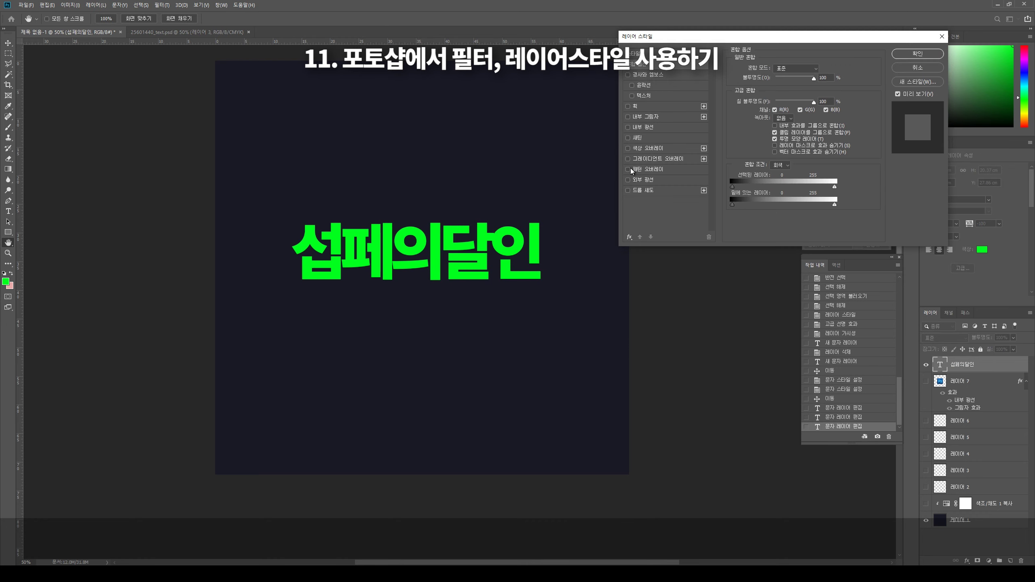
click(627, 180)
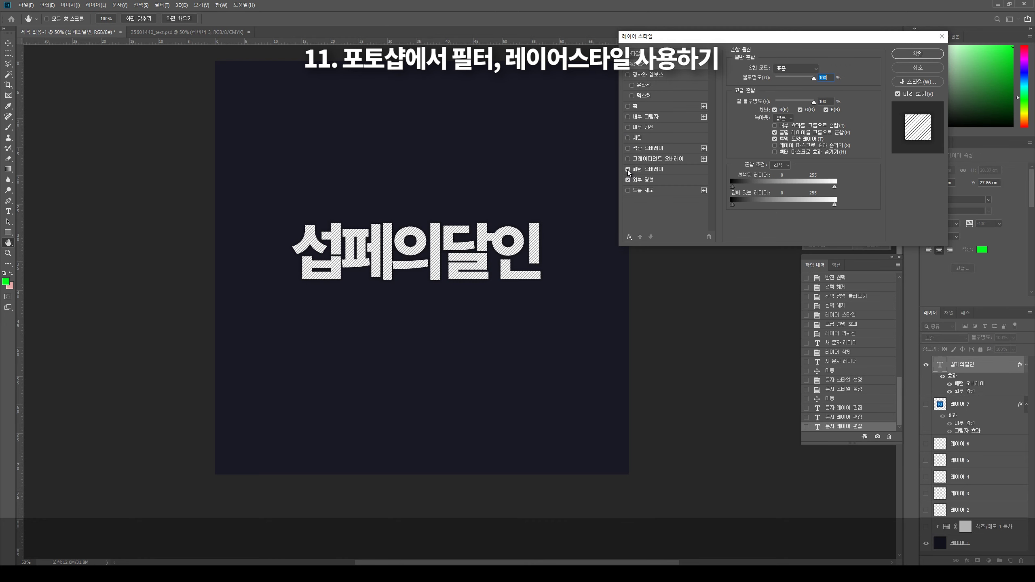
ctrl+click(529, 204)
click(627, 169)
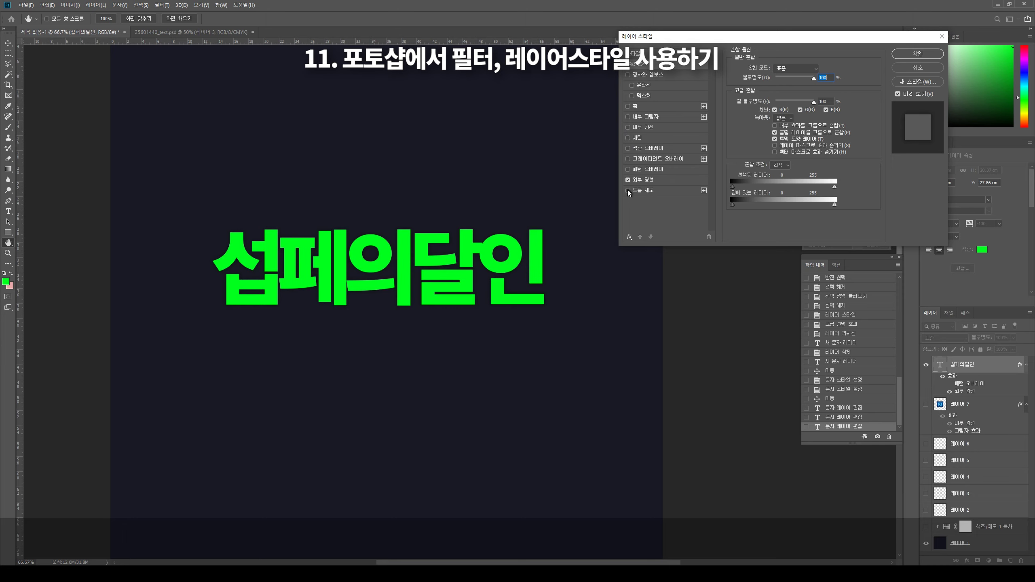
click(650, 192)
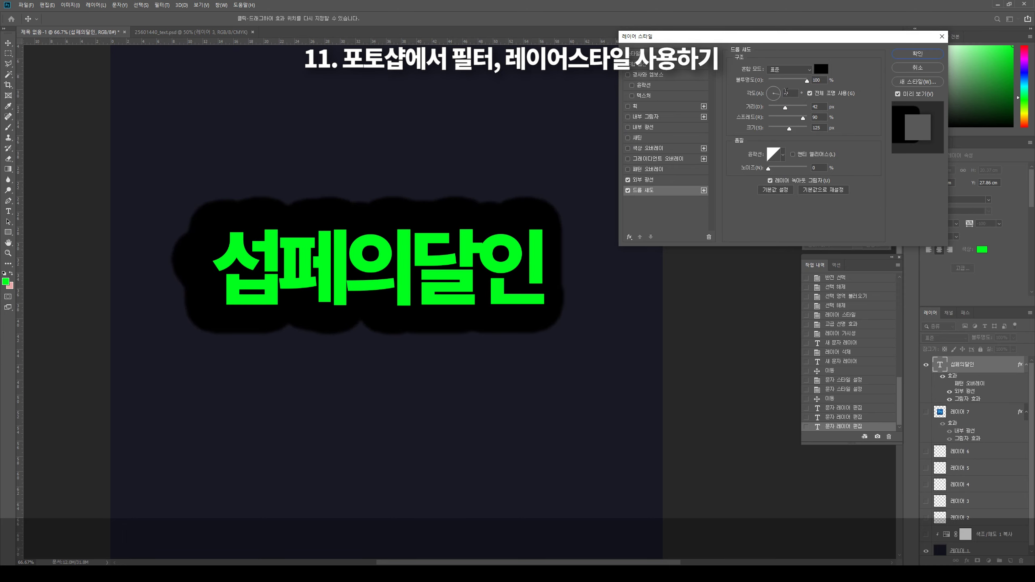
mouse_move(795, 83)
mouse_down()
mouse_move(782, 82)
mouse_move(778, 109)
mouse_up()
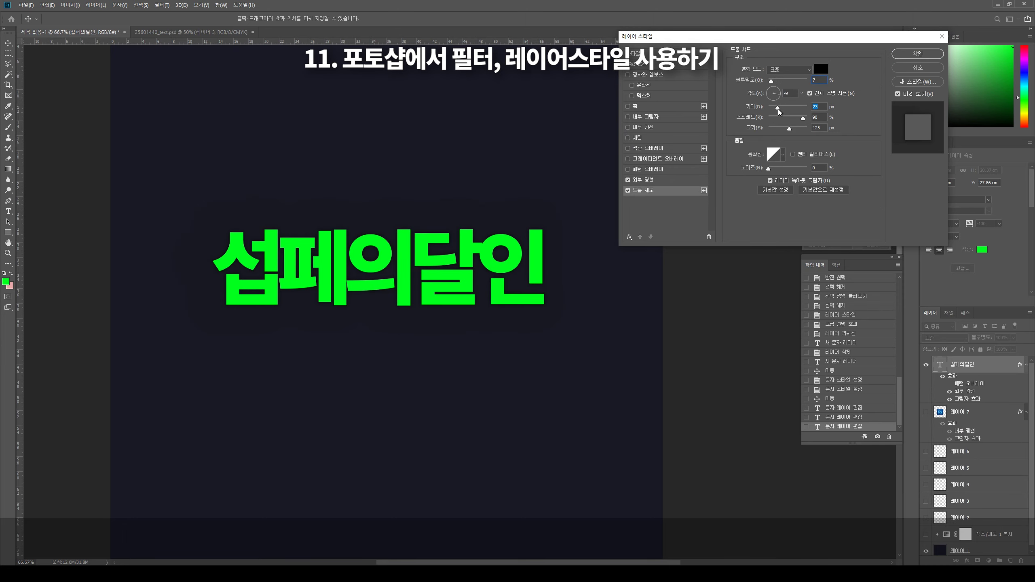
Step: Add a black Stroke outline to the text and apply the layer effects
click(652, 106)
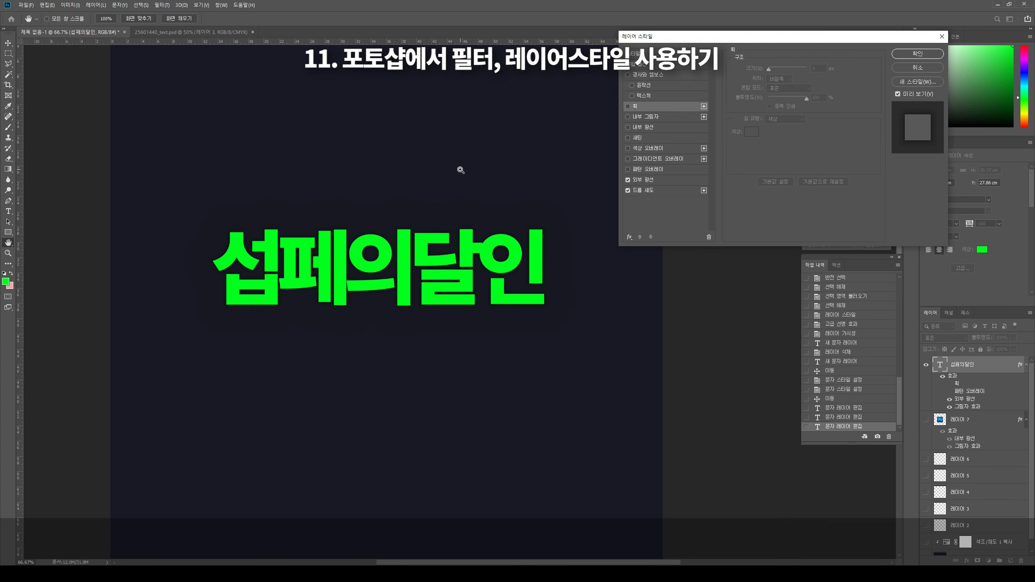
scroll(462, 168, up, 2)
click(628, 107)
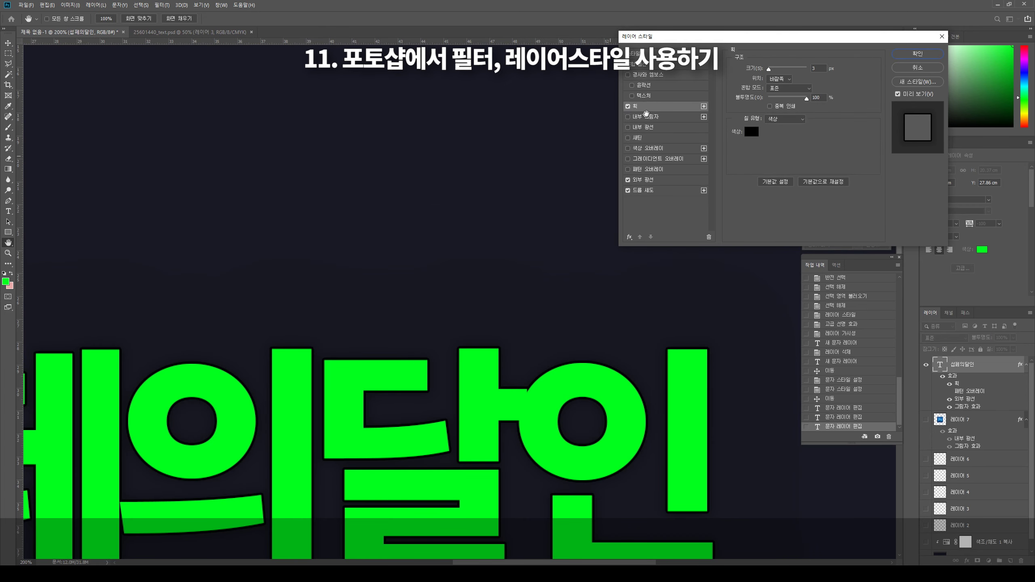
key(Return)
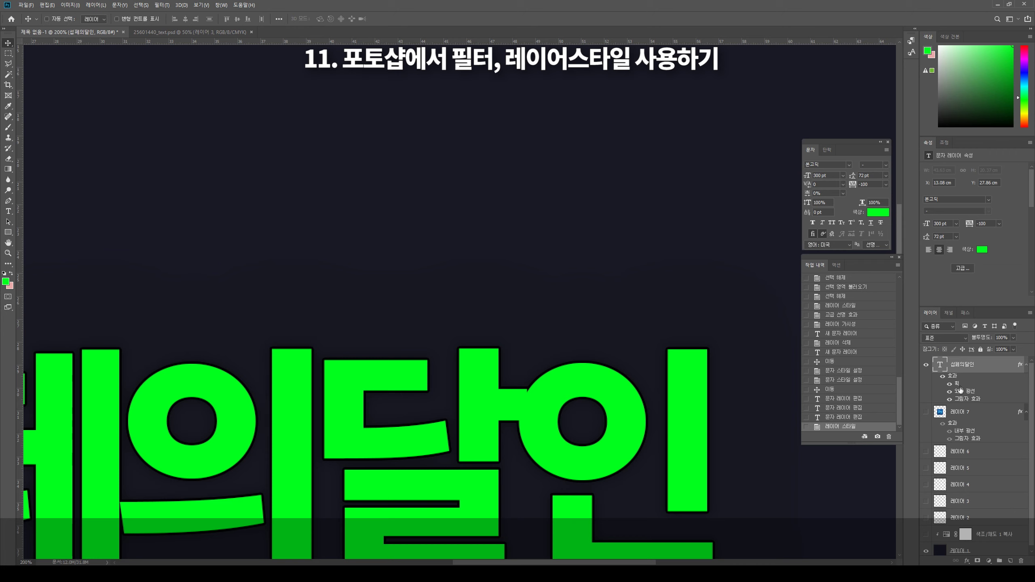
Step: Thicken the text's Stroke outline to 9 px and confirm
double_click(961, 391)
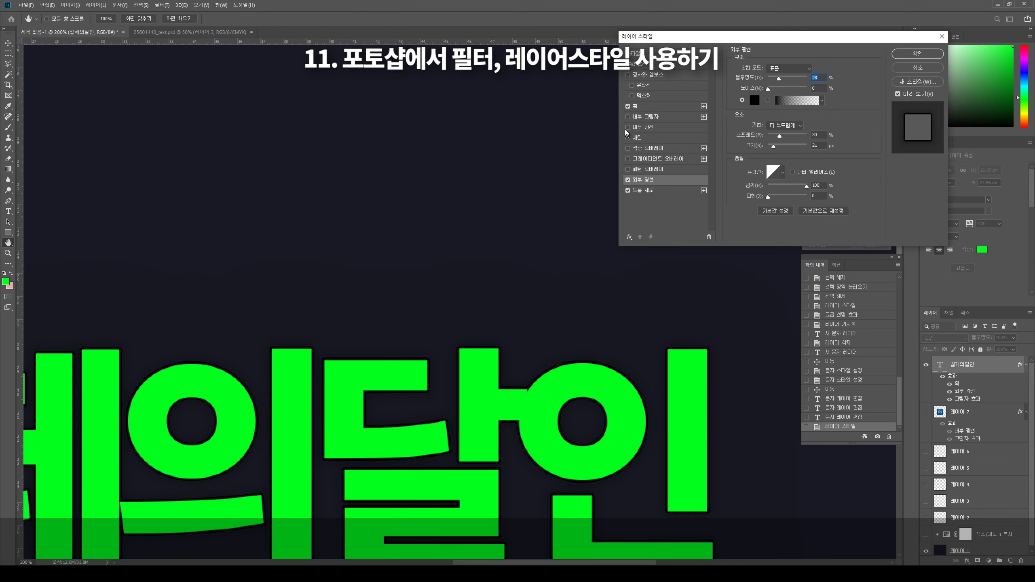
click(649, 107)
drag(768, 72, 771, 68)
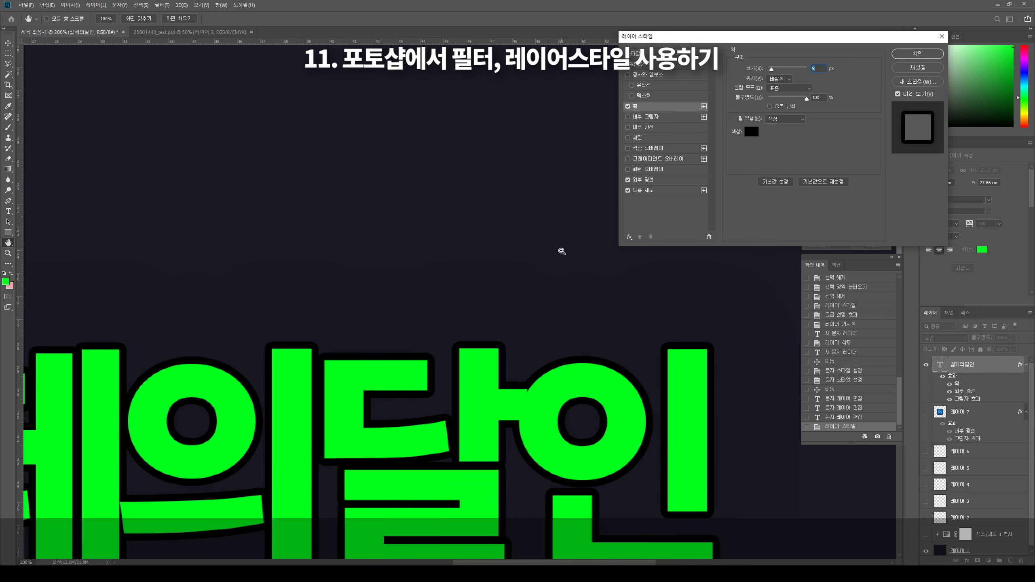
scroll(562, 247, down, 2)
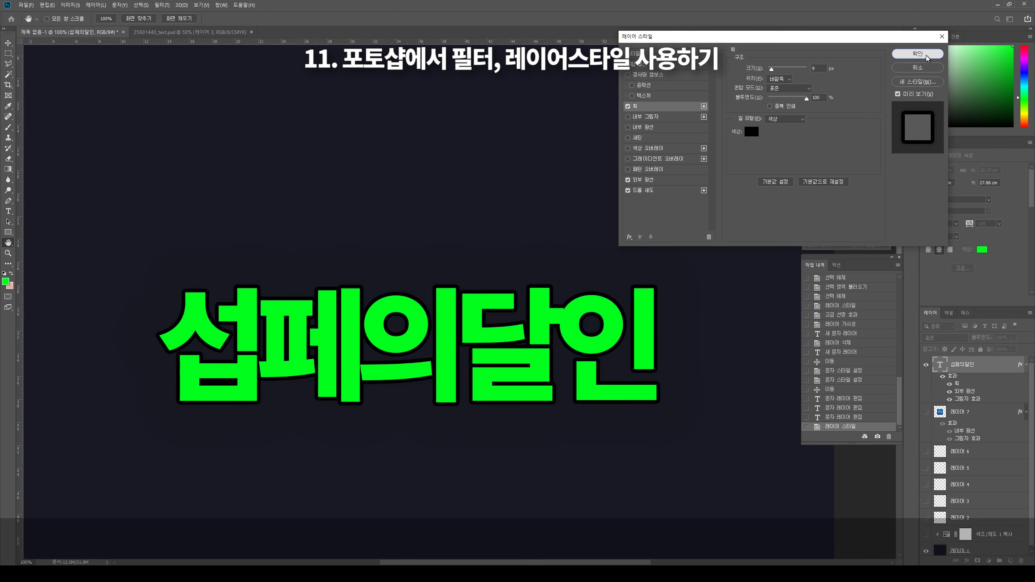
click(917, 53)
scroll(478, 339, down, 2)
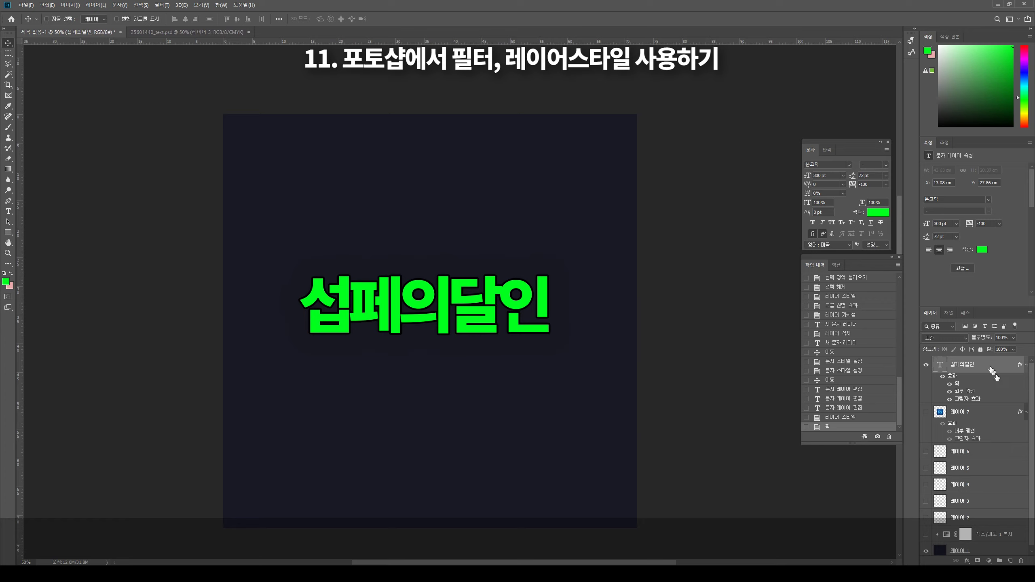
Step: Toggle the 섭페의달인 layer's visibility, leave it hidden, and dismiss its Layer Style dialog unchanged
click(926, 365)
click(926, 365)
click(925, 365)
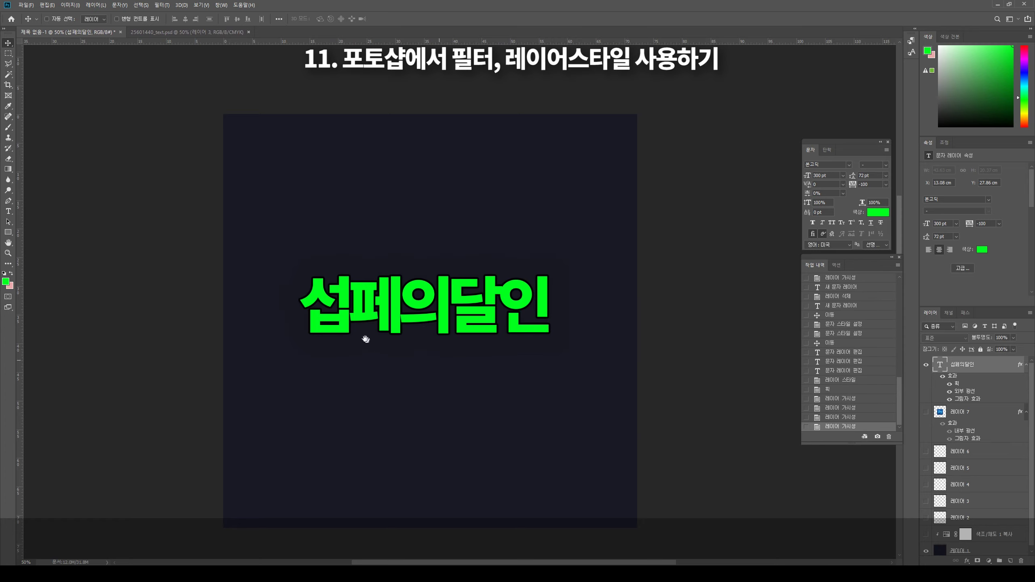
click(926, 366)
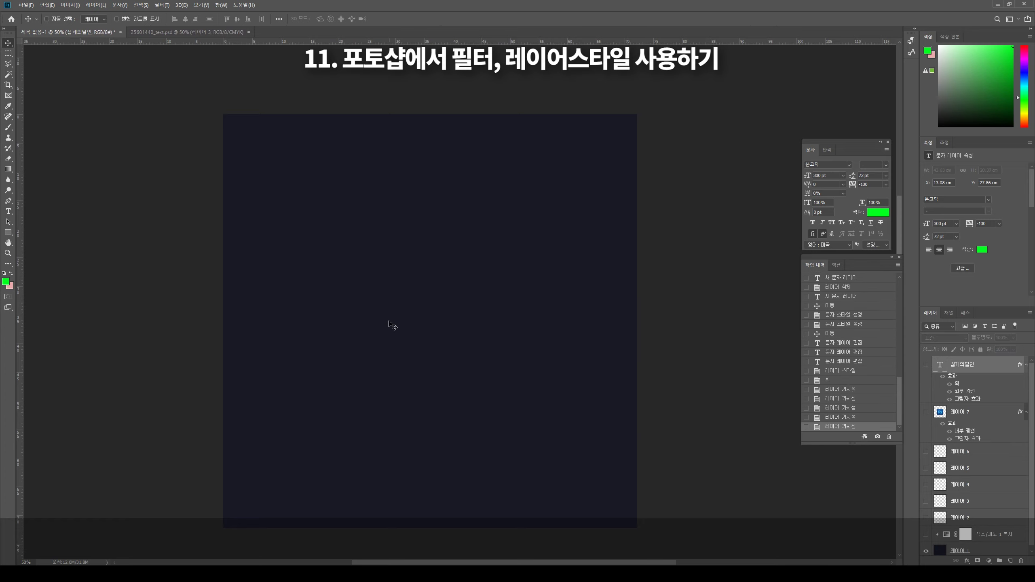
double_click(965, 361)
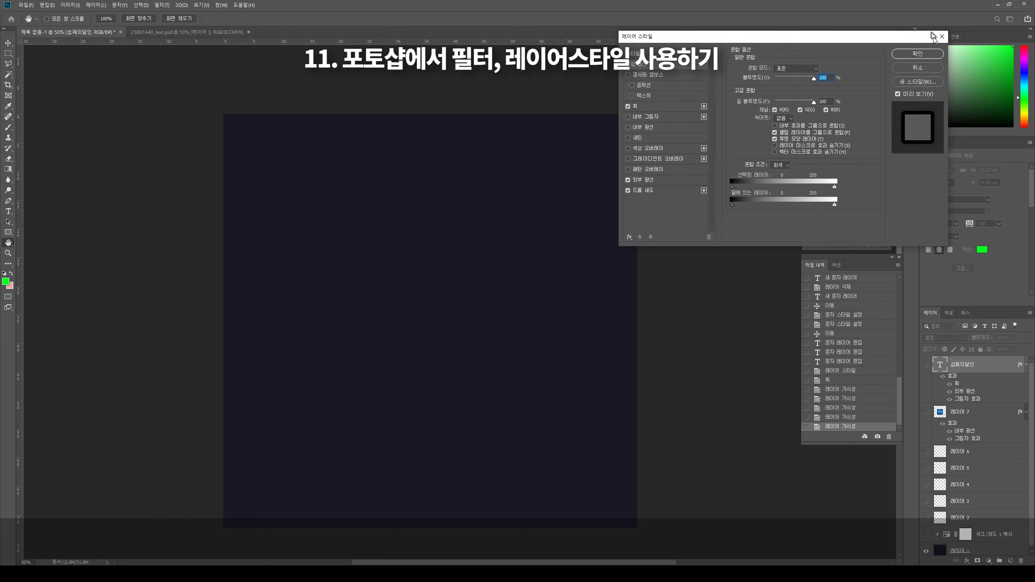
key(Escape)
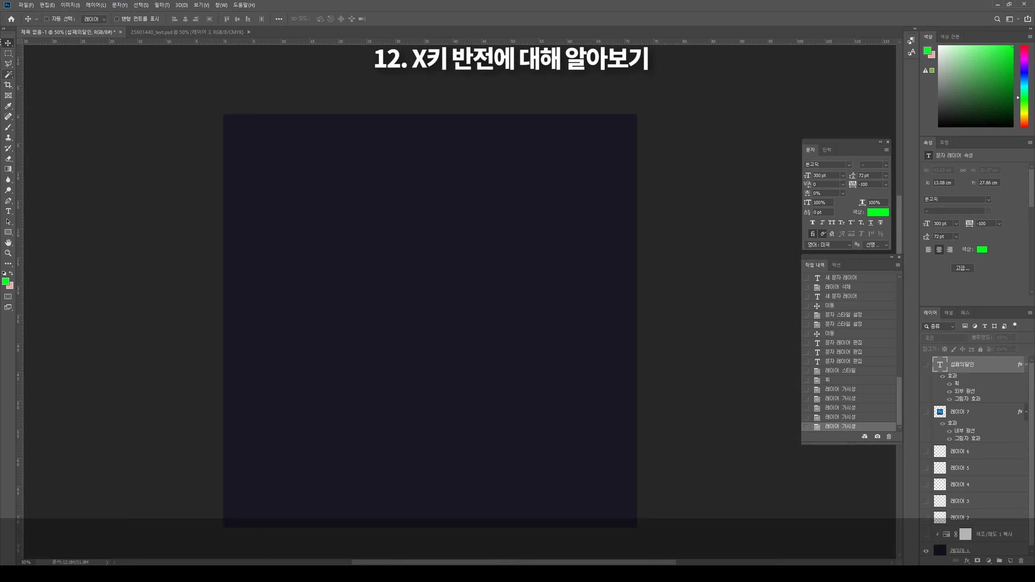
Step: On a new layer, fill a marquee rectangle green, then invert and fill its surroundings green
click(7, 53)
drag(482, 225, 297, 388)
key(ctrl+shift+alt+n)
key(alt+Delete)
key(alt+Delete)
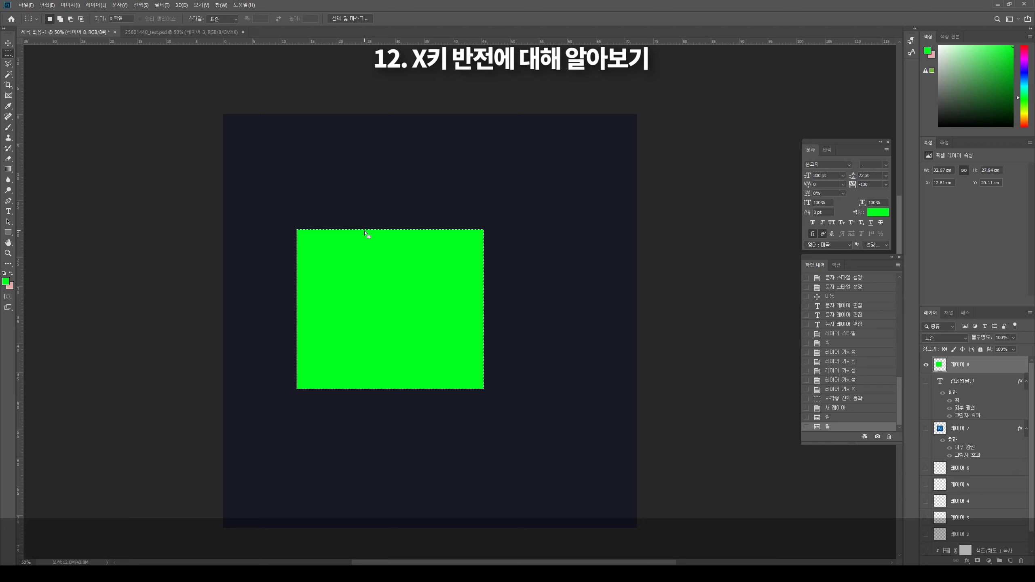
key(ctrl+shift+i)
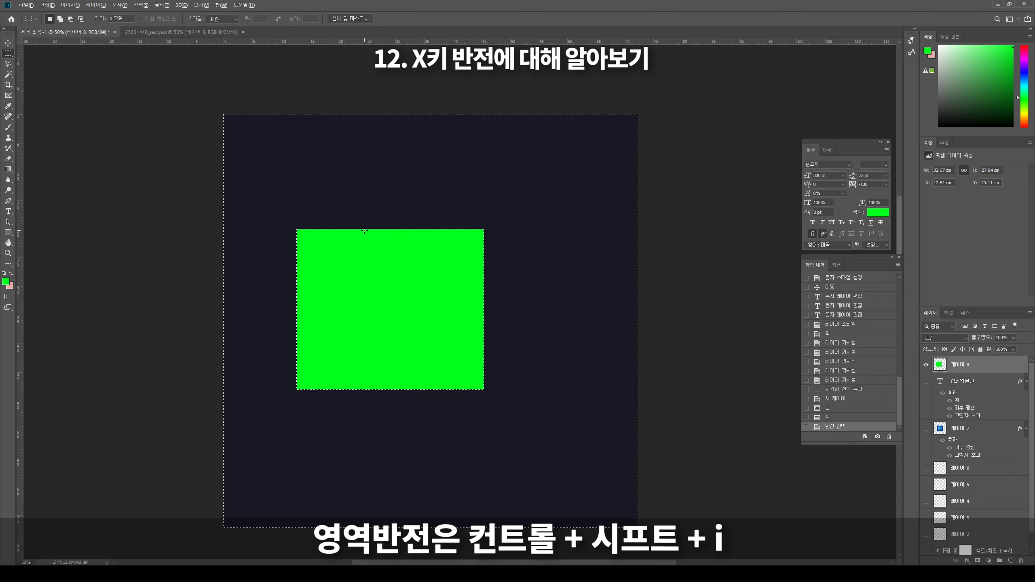
key(alt+Delete)
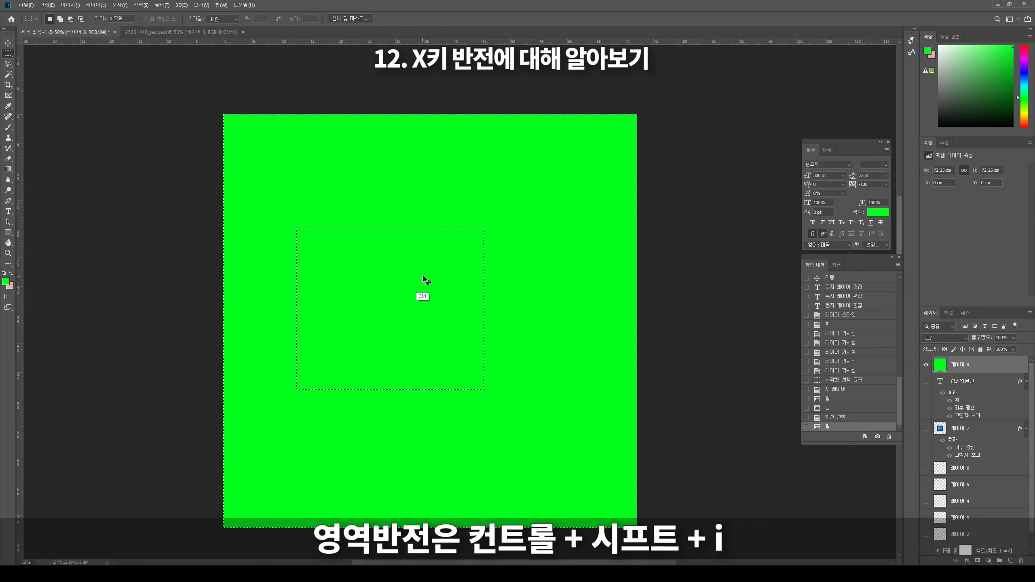
key(ctrl+u)
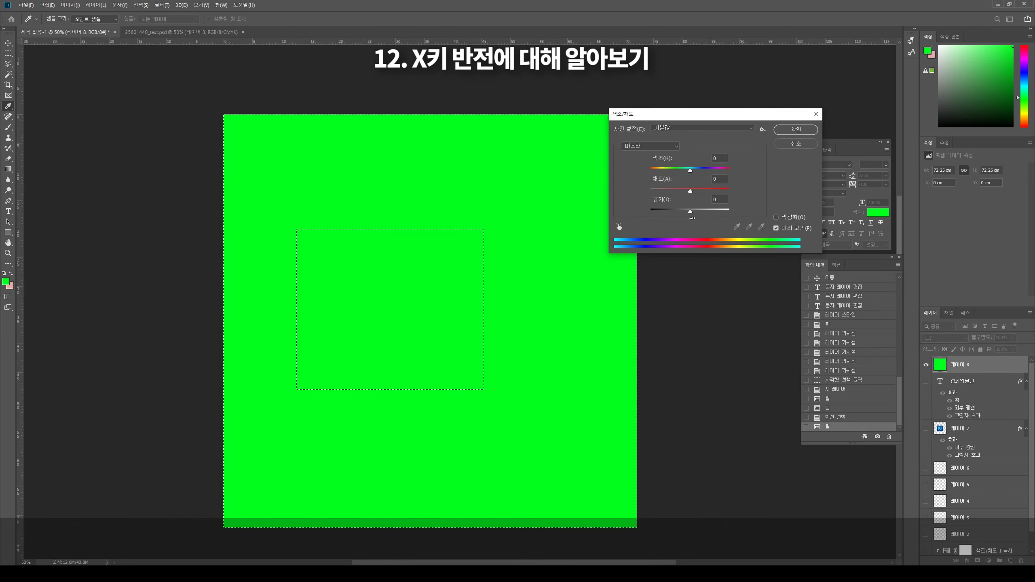
Step: Recolour the outer area with Hue +29 and Lightness -30, then clear the selection
drag(690, 212, 703, 211)
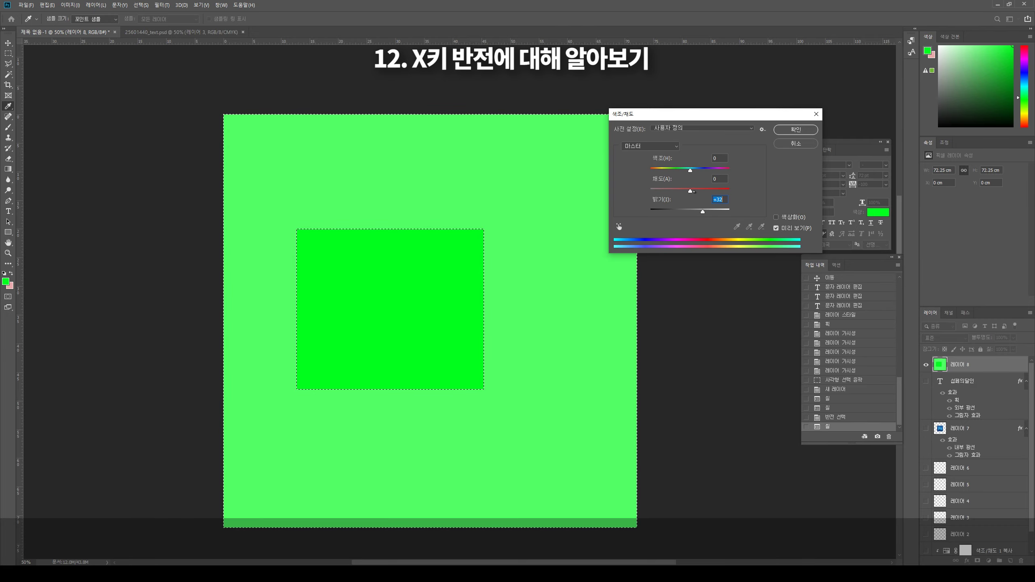
text(+58)
key(Tab)
text(-30)
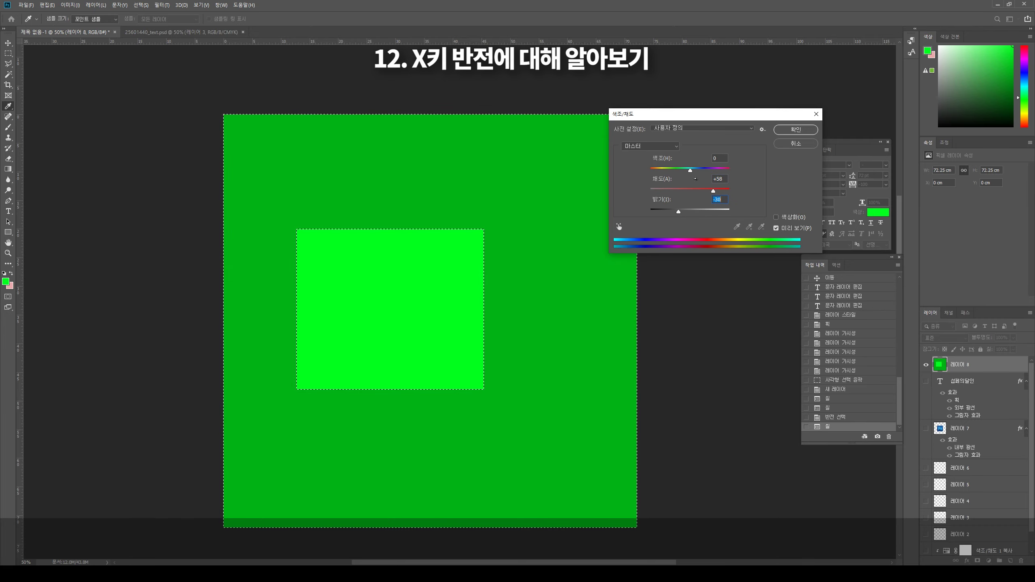
key(Tab)
text(4215)
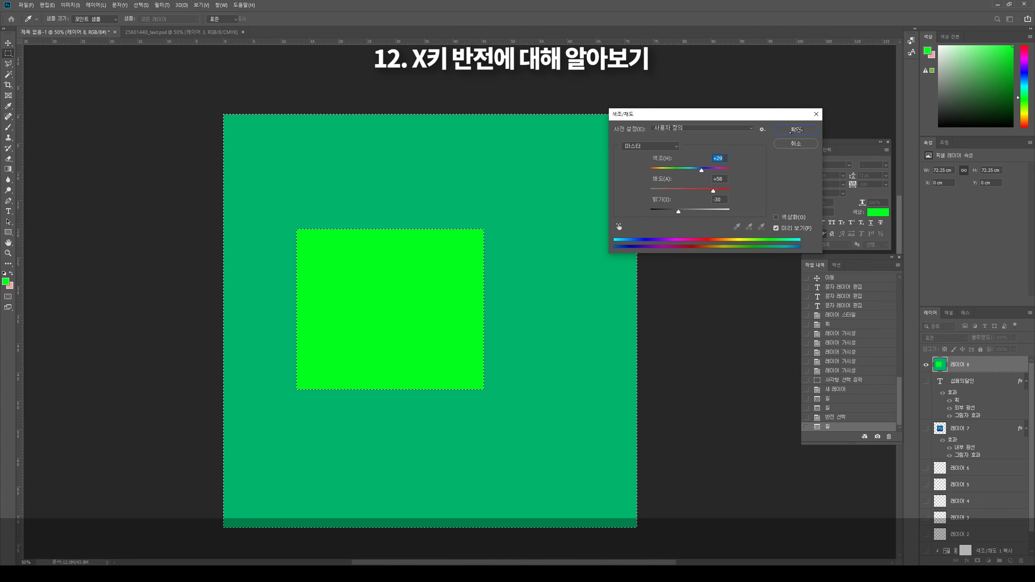
key(Return)
key(ctrl+d)
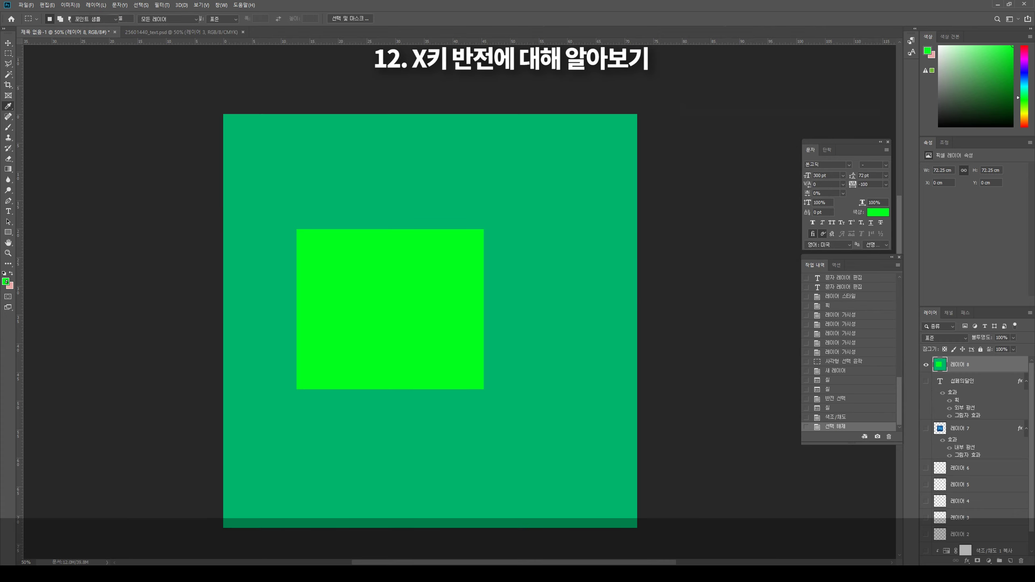
click(6, 281)
Step: Swap to pink and fill a square over the green square's upper right
key(Escape)
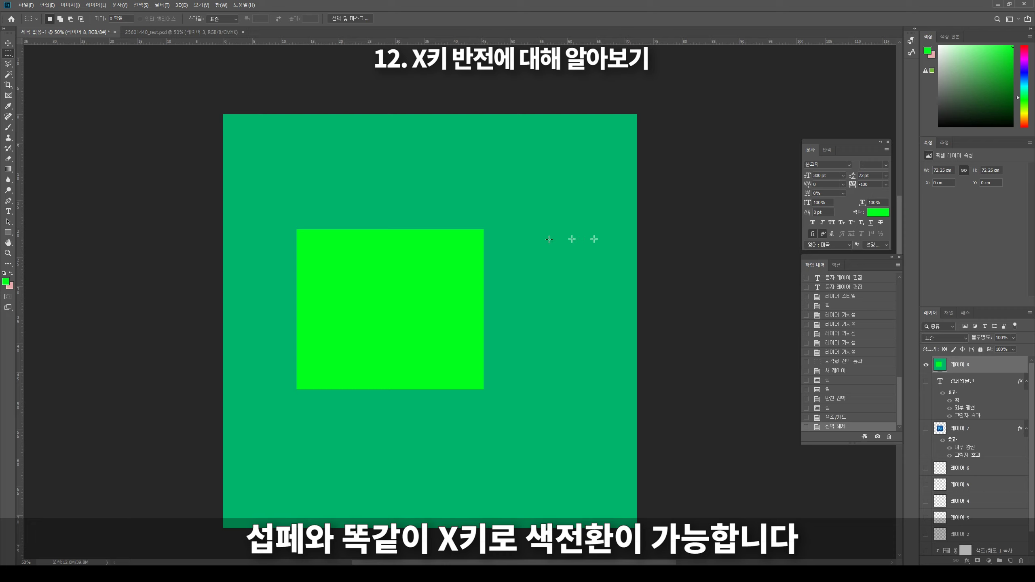
key(x)
drag(388, 251, 485, 347)
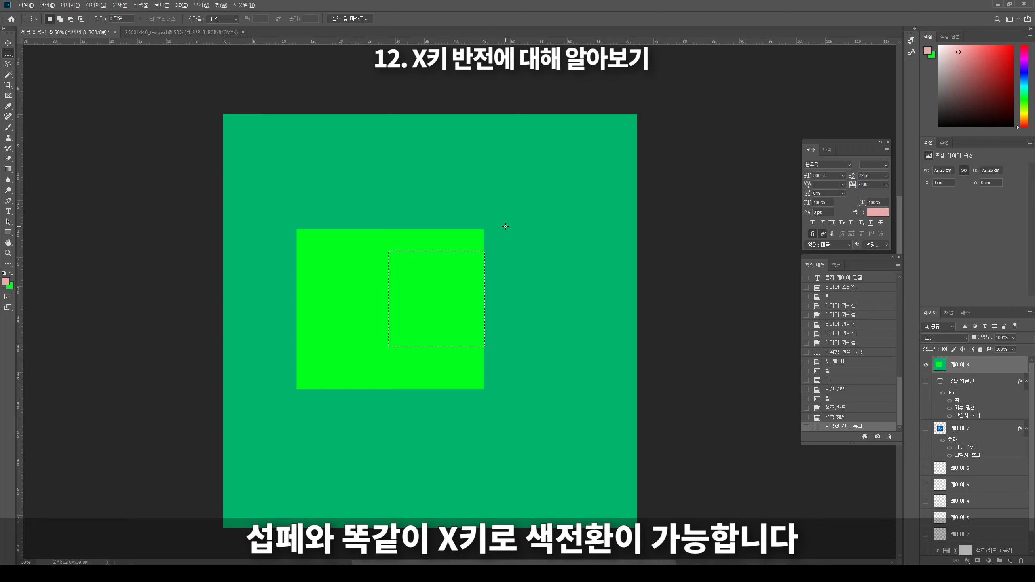
key(alt+BackSpace)
key(ctrl+d)
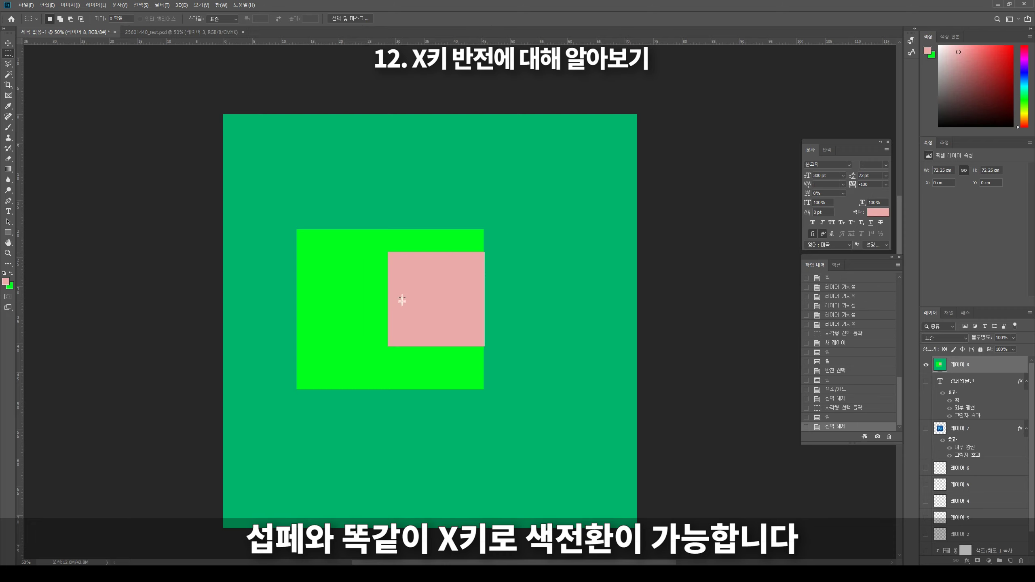
Step: Fill an overlapping green square at the lower left, then delete the painted layer
drag(442, 285, 311, 407)
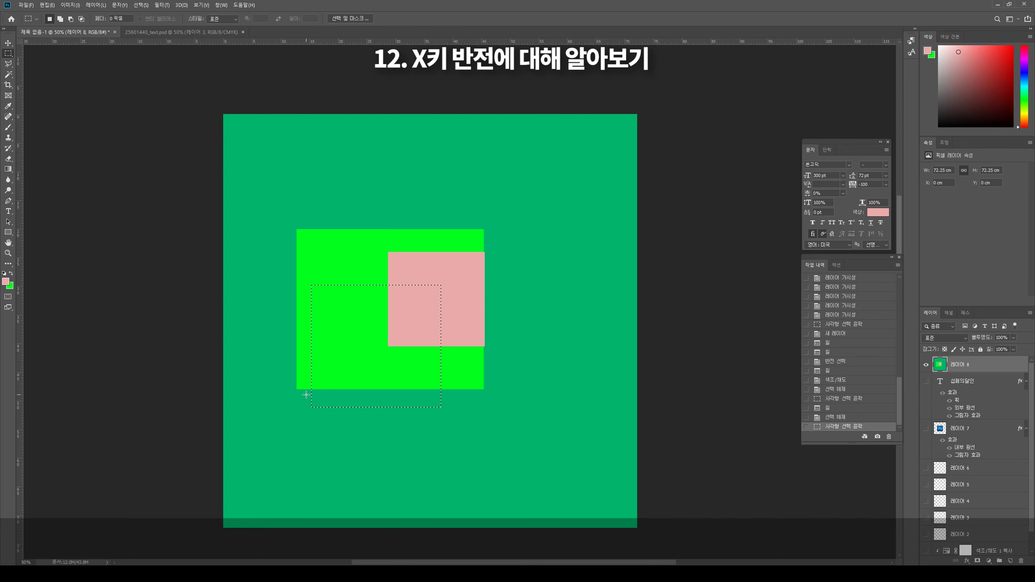
key(x)
key(alt+BackSpace)
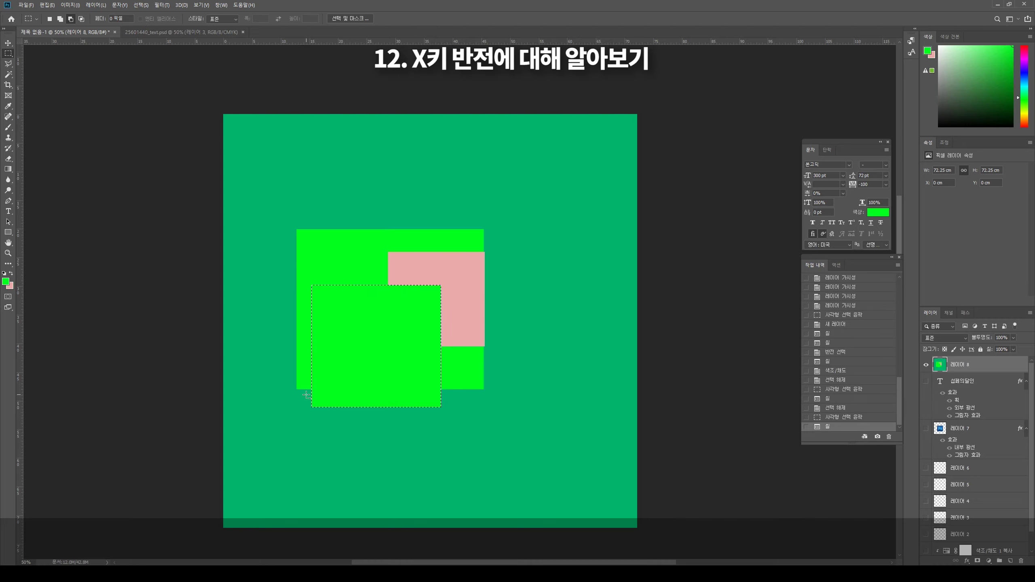
key(ctrl+d)
mouse_move(453, 366)
mouse_down()
mouse_move(489, 249)
mouse_move(480, 381)
mouse_up()
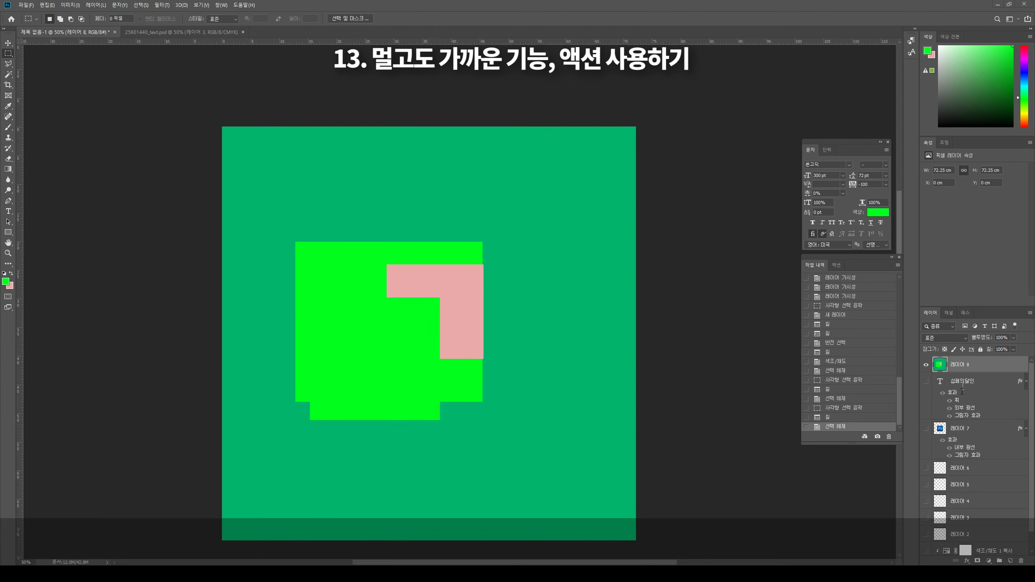
key(Delete)
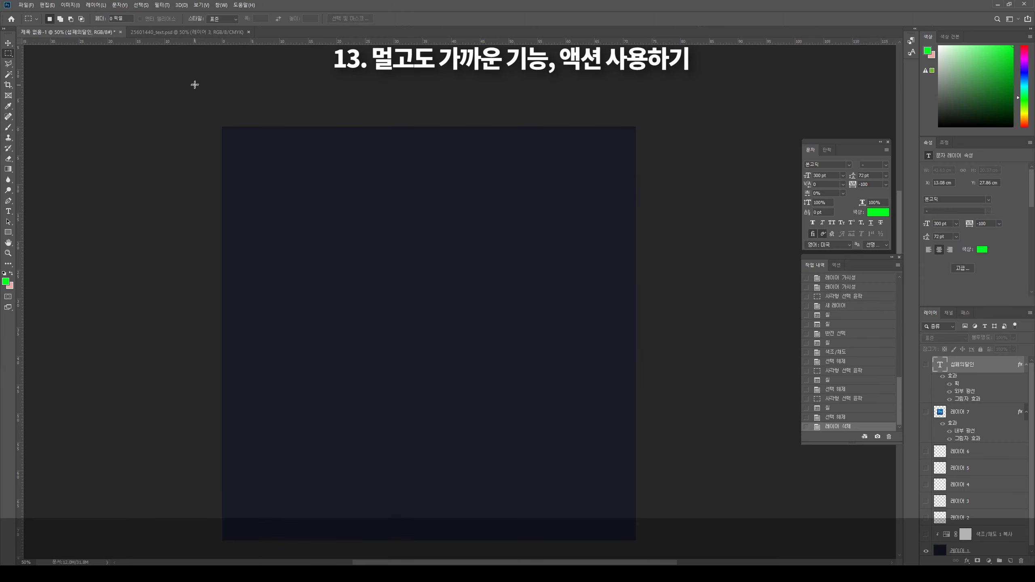
Step: Show the Actions panel from the Window menu
click(200, 5)
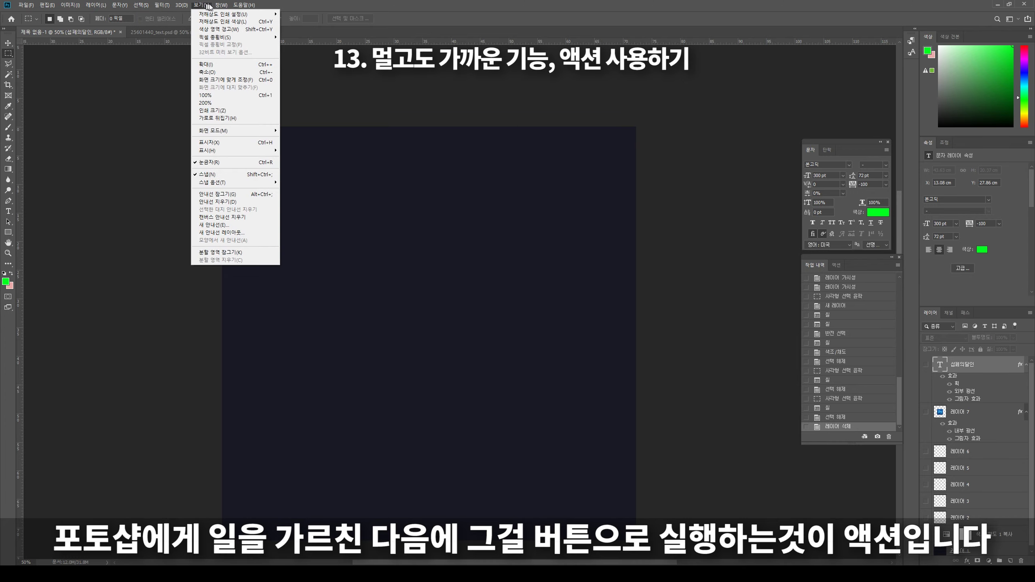
mouse_move(221, 5)
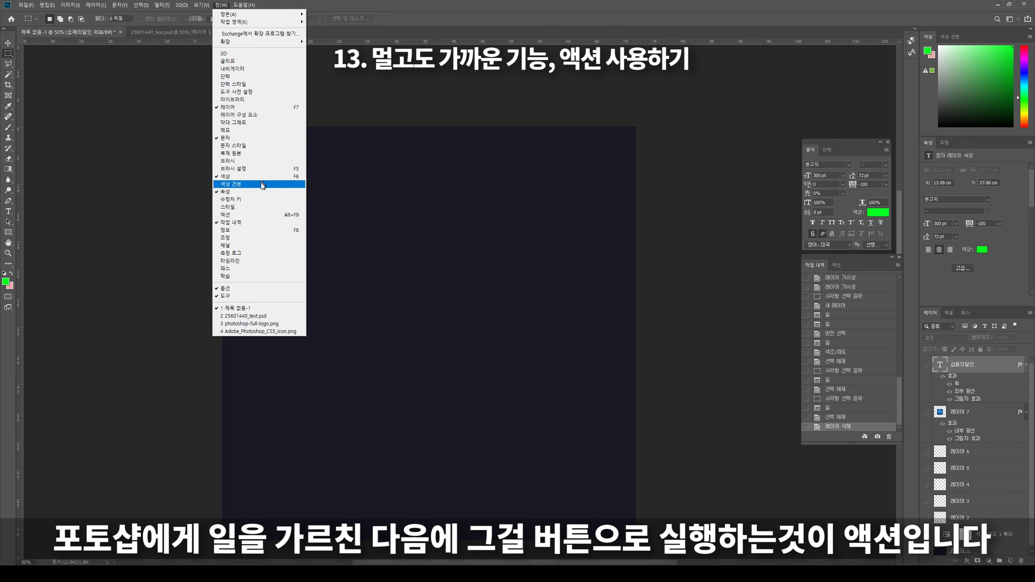
click(261, 215)
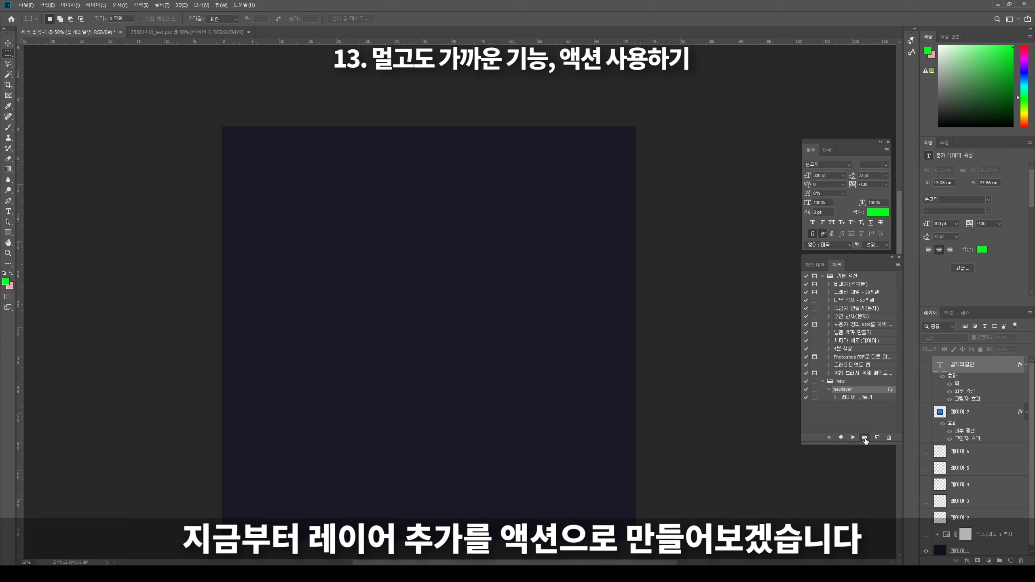
Step: Create a new action set named newlayer
click(864, 438)
text(n)
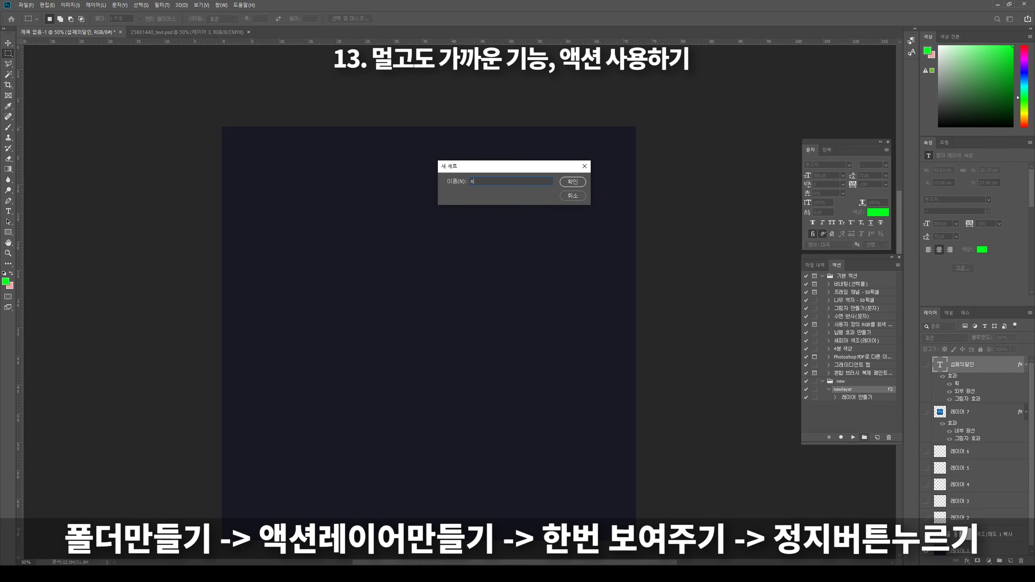
text(ewlayer)
key(Return)
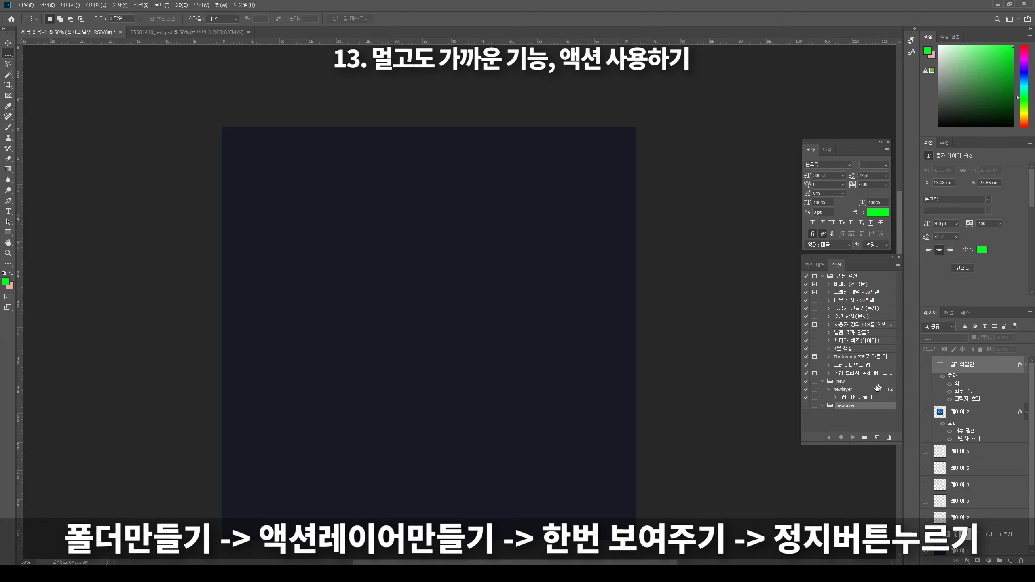
Step: Create action 액션 12 with function key F3, accepting the shortcut conflict, and start recording
click(874, 437)
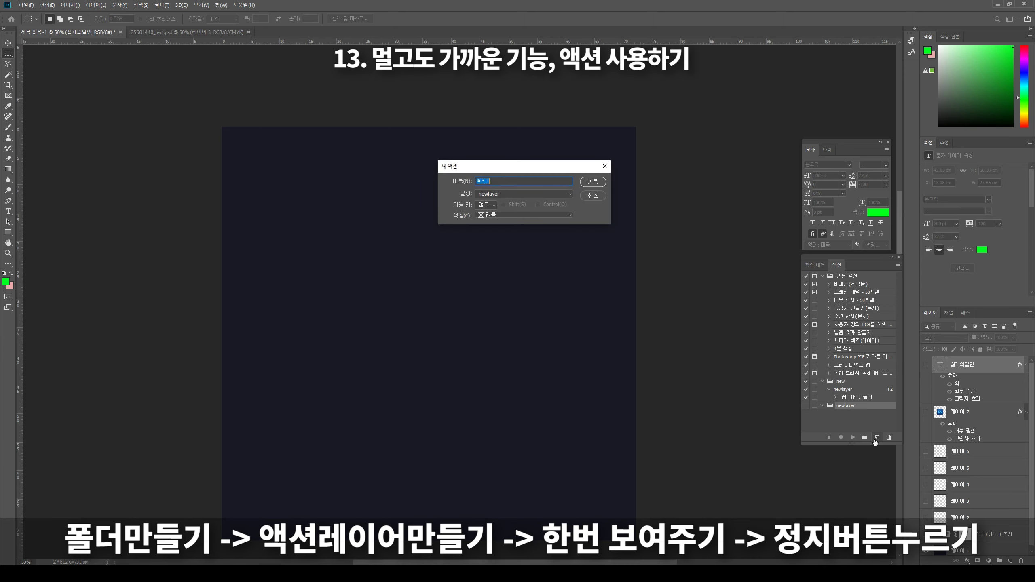
click(506, 179)
key(F3)
click(586, 182)
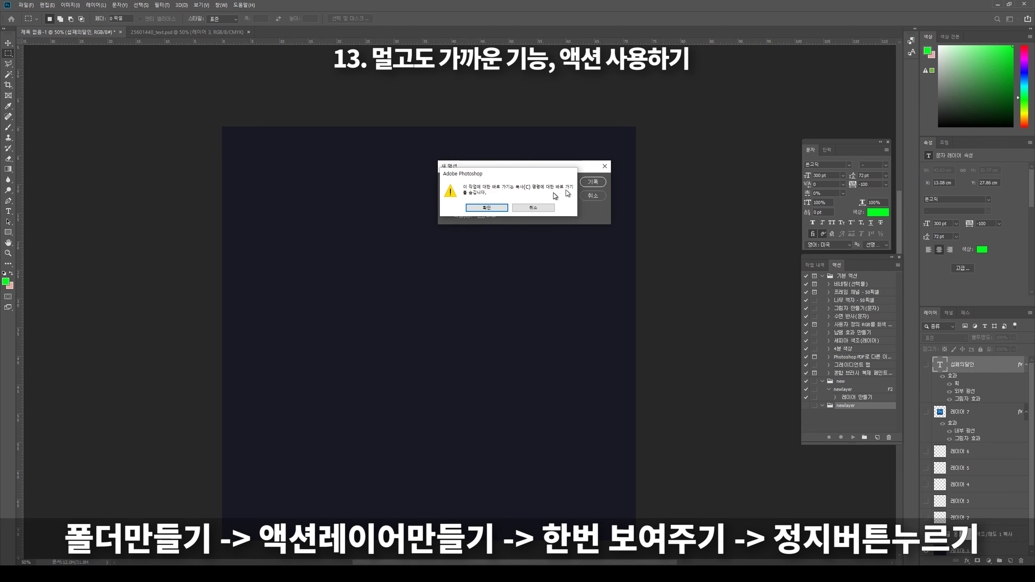
click(530, 207)
click(487, 204)
click(479, 240)
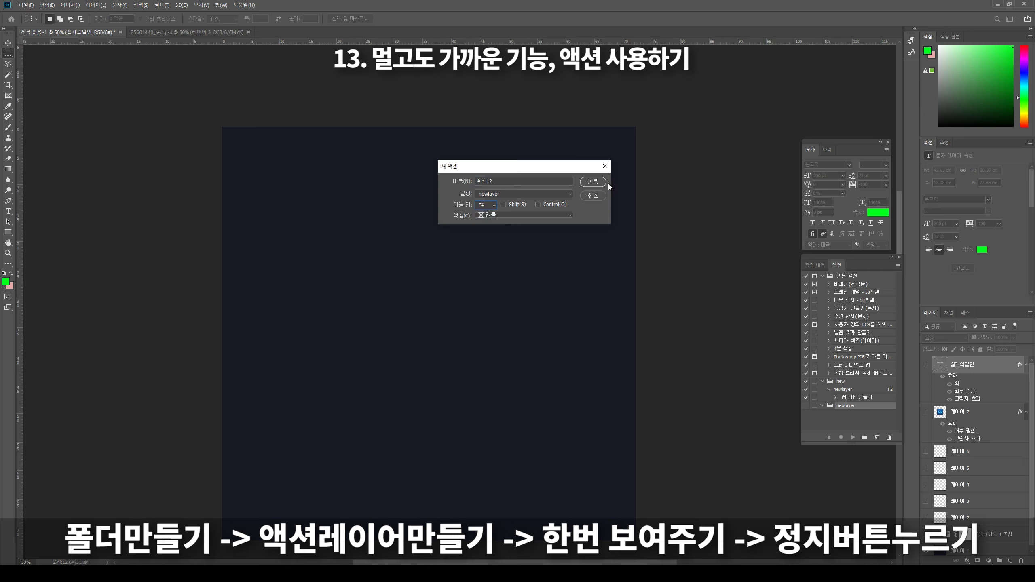
click(592, 182)
click(488, 207)
click(489, 205)
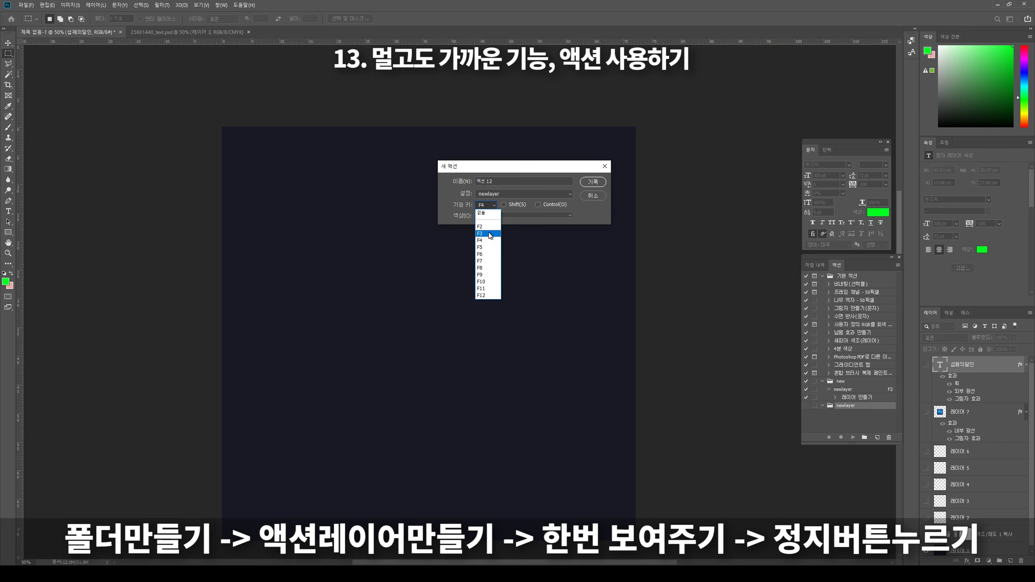
click(479, 233)
key(Return)
click(487, 208)
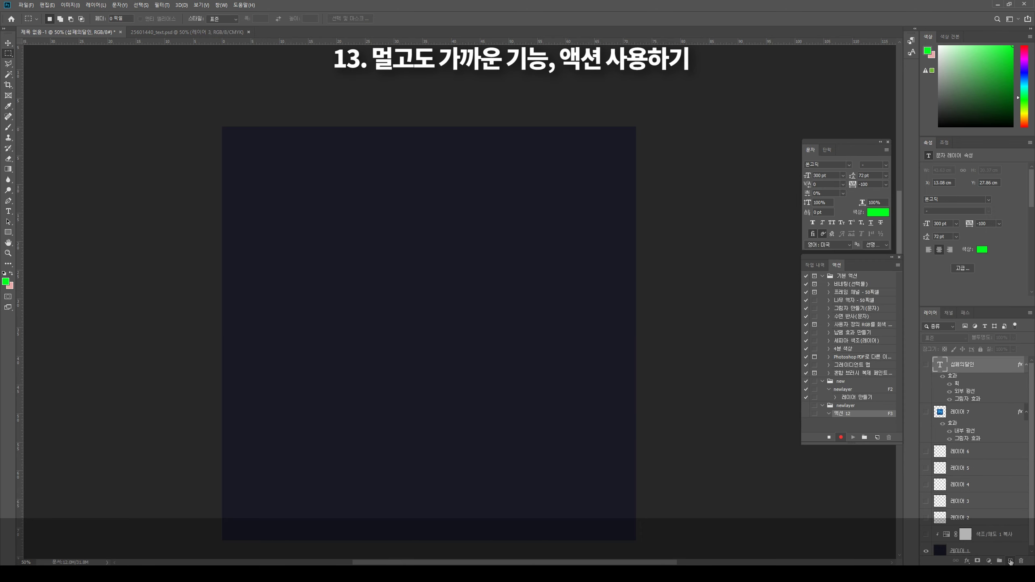
Step: Record a new-layer step into 액션 12, then replay it with F3 to add layers up to 레이어 15
click(1010, 562)
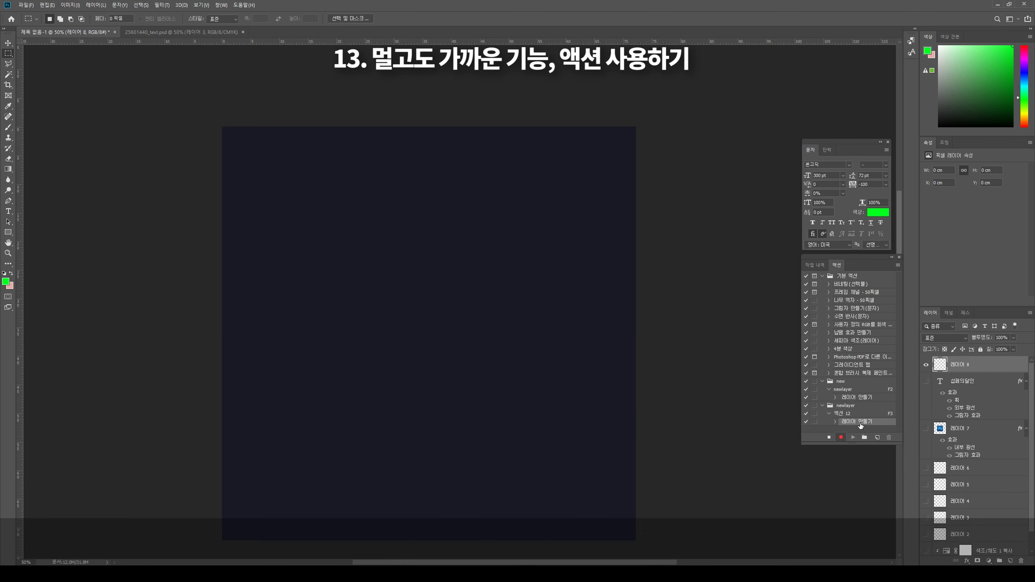
click(829, 437)
click(855, 414)
click(864, 423)
key(F3)
key(F3)
key(F3)
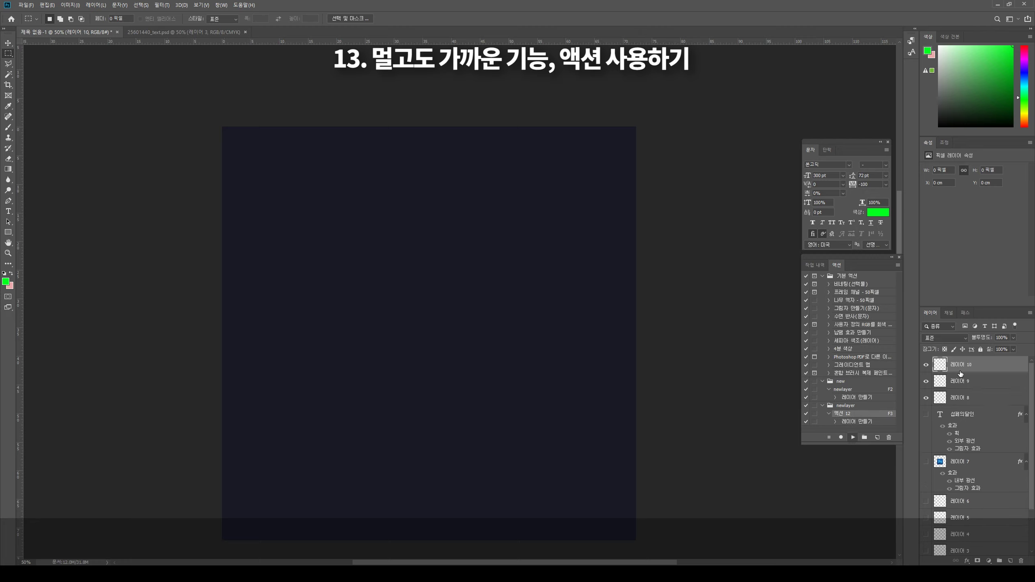
key(F3)
key(F3)
key(F3)
key(F3)
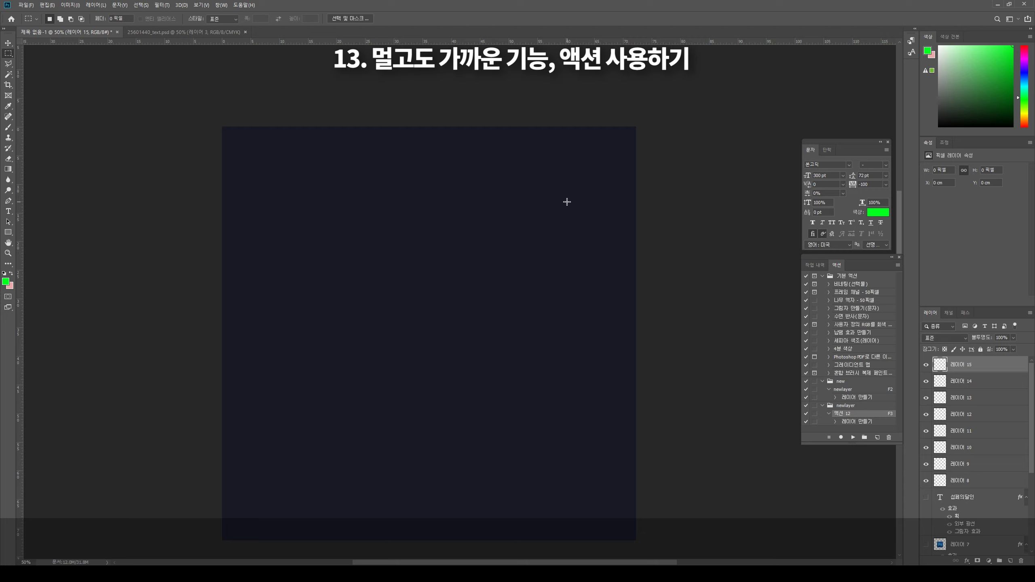
Step: Create another action set named 세트 1
click(29, 6)
click(864, 437)
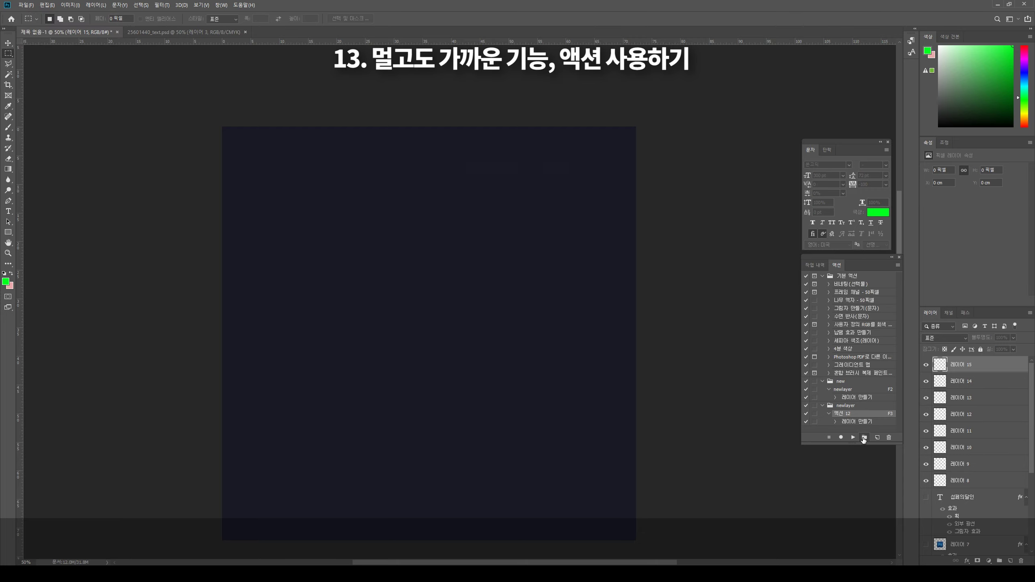
click(578, 180)
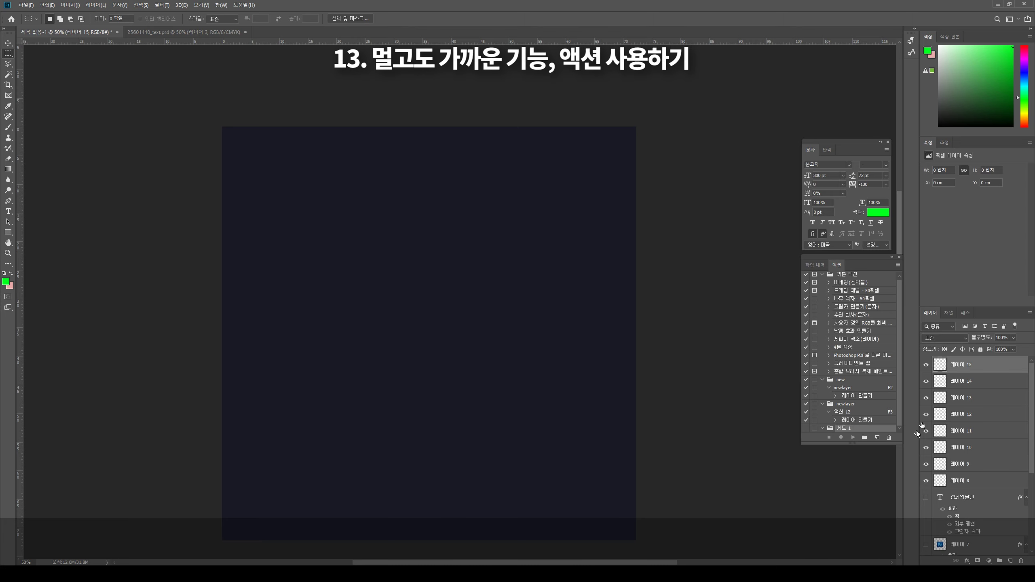
Step: Record action 액션 13 in 세트 1 that resizes the image to 1024 × 1024 px
click(877, 437)
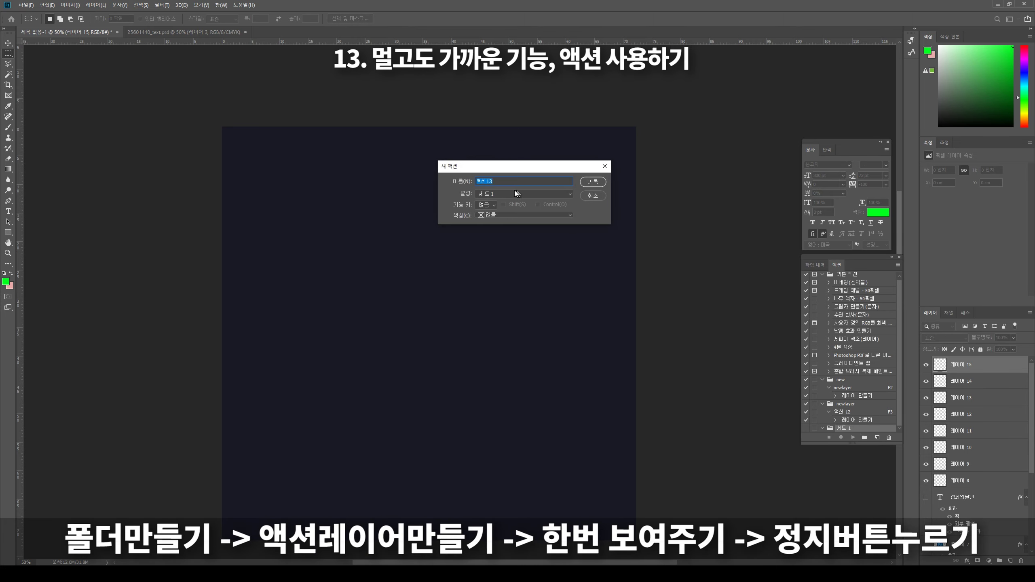
click(592, 182)
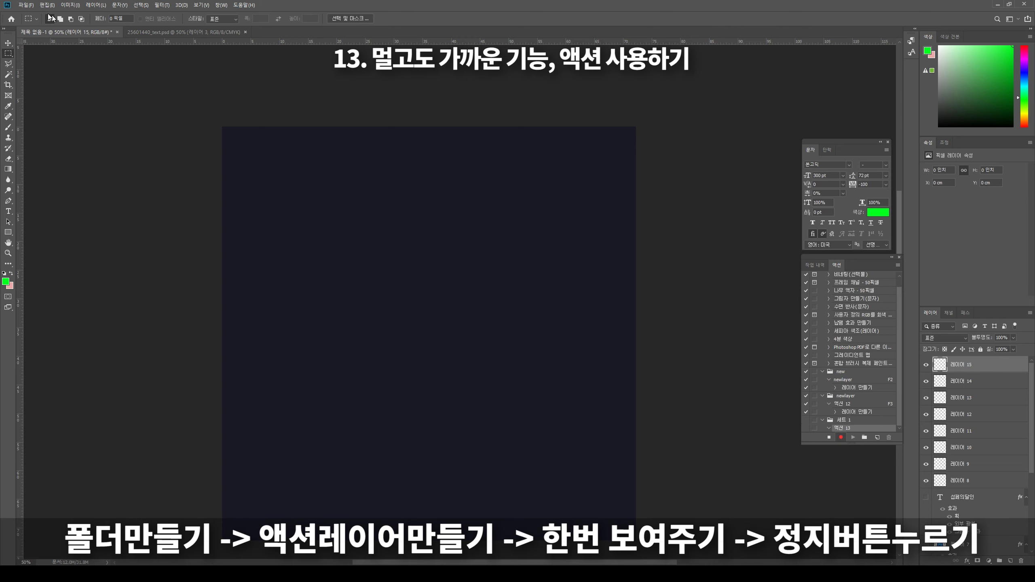
click(70, 4)
click(98, 66)
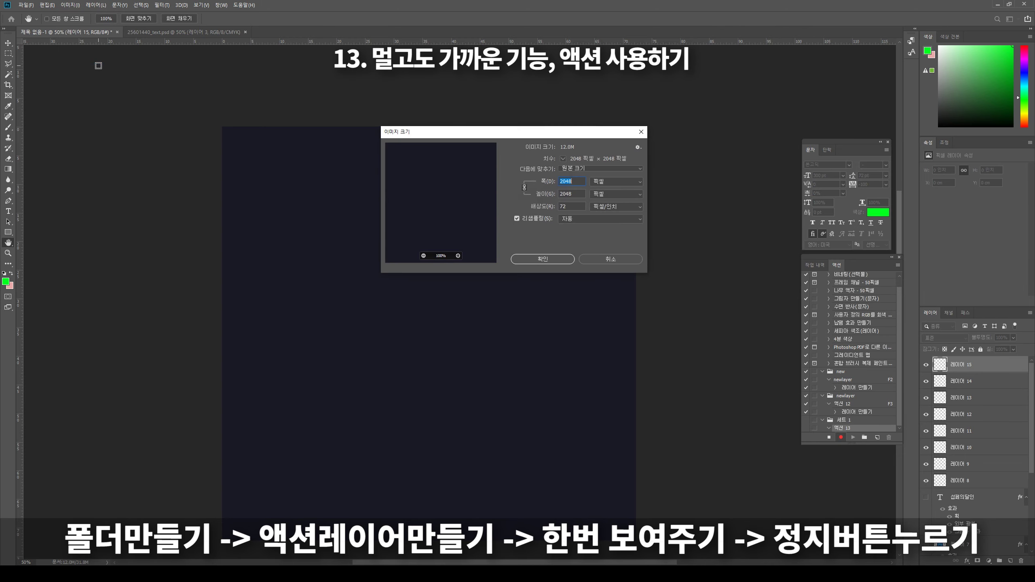
text(1024)
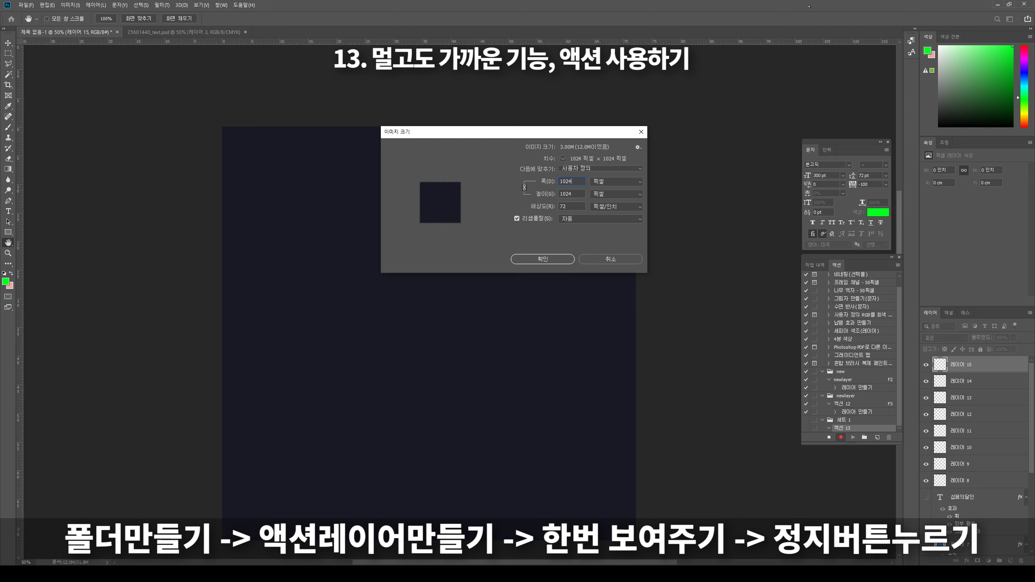
click(550, 254)
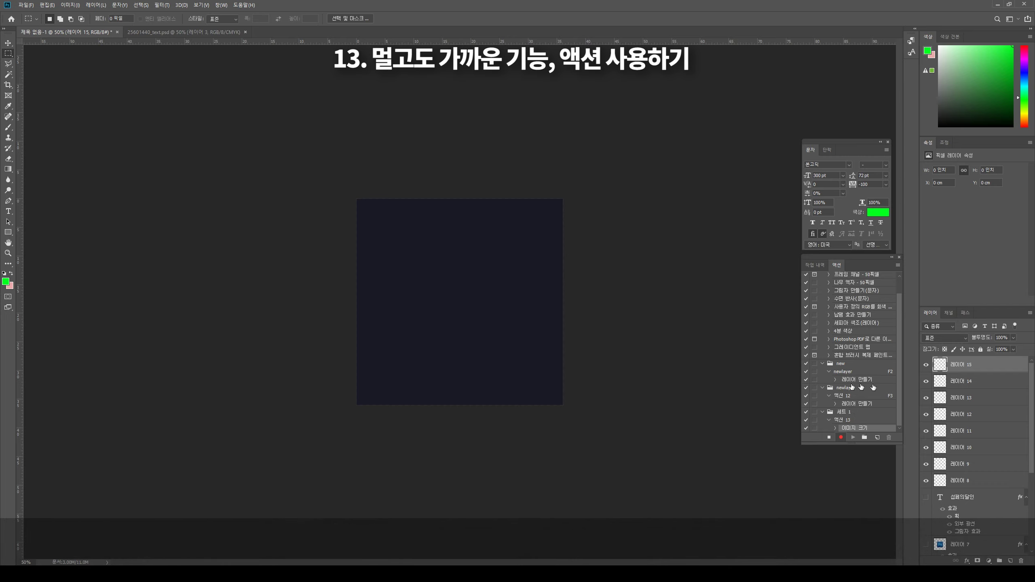
Step: Stop recording 액션 13 and create a new blank white document
click(829, 437)
click(26, 5)
click(31, 13)
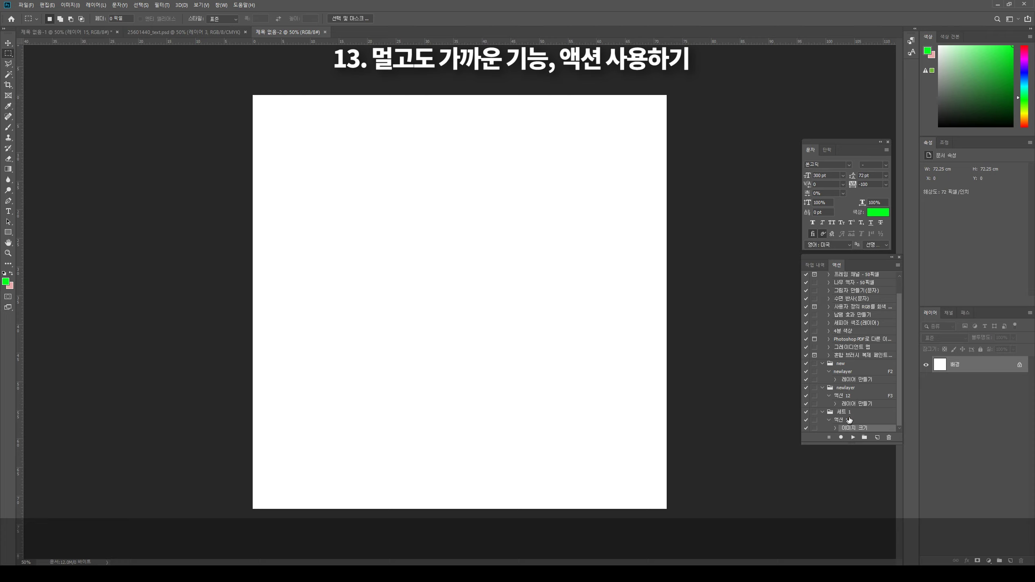
Step: Play 액션 13 on the new blank document, halving it to 36.12 cm wide
click(852, 438)
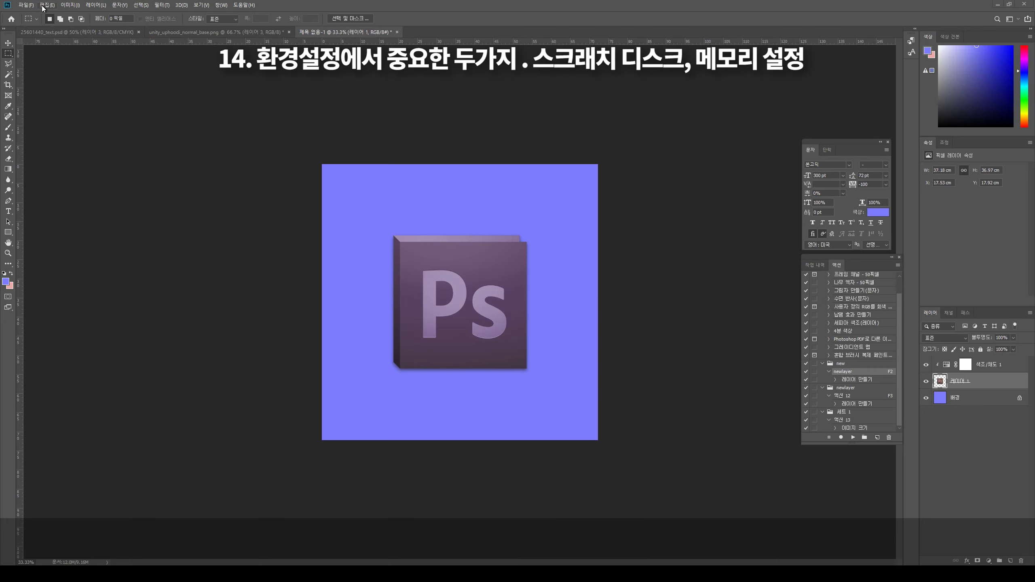
click(43, 4)
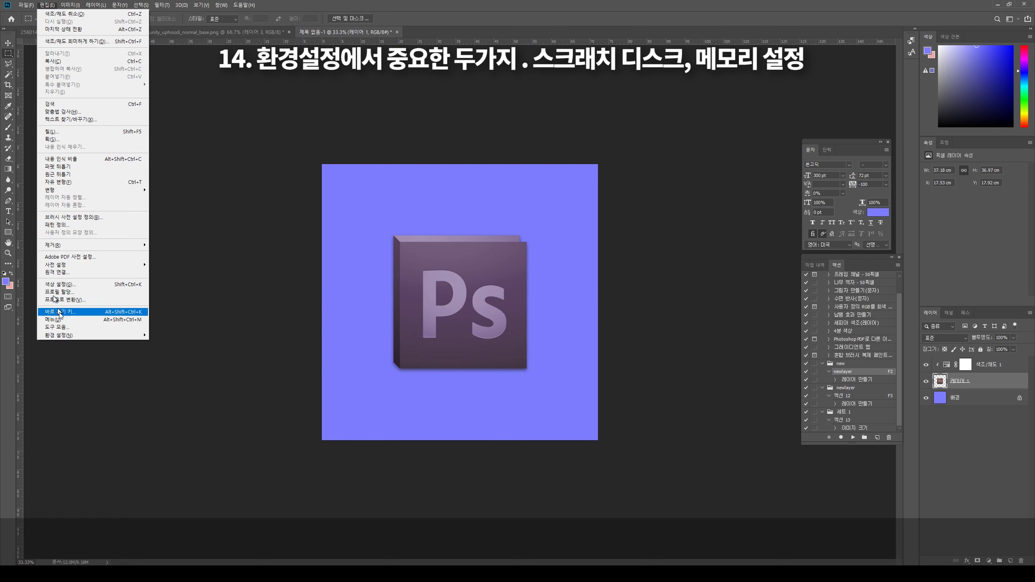
mouse_move(81, 335)
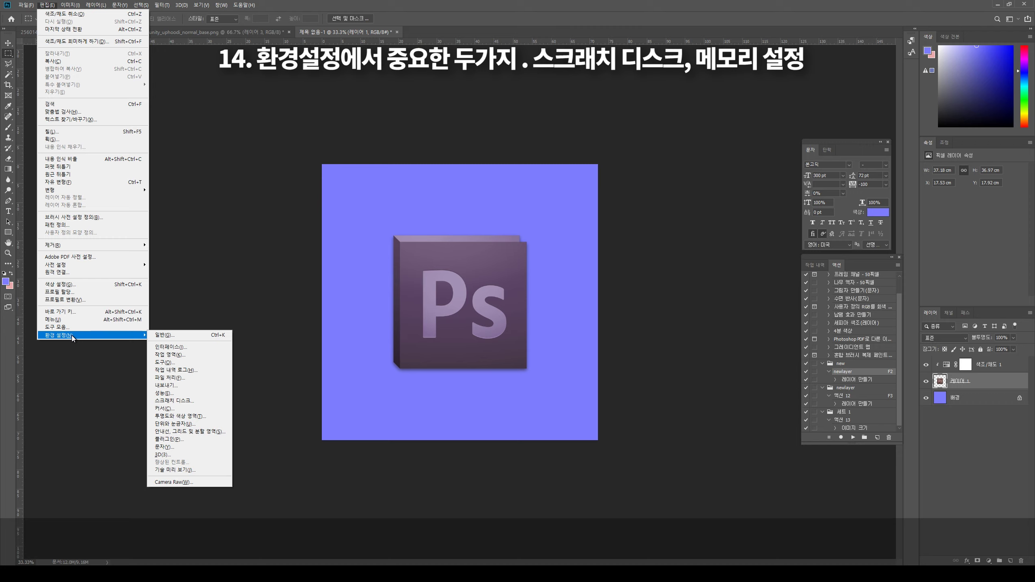
Step: Open Preferences and review the Interface, Workspace, Performance and Scratch Disks pages
click(168, 335)
drag(426, 101, 531, 98)
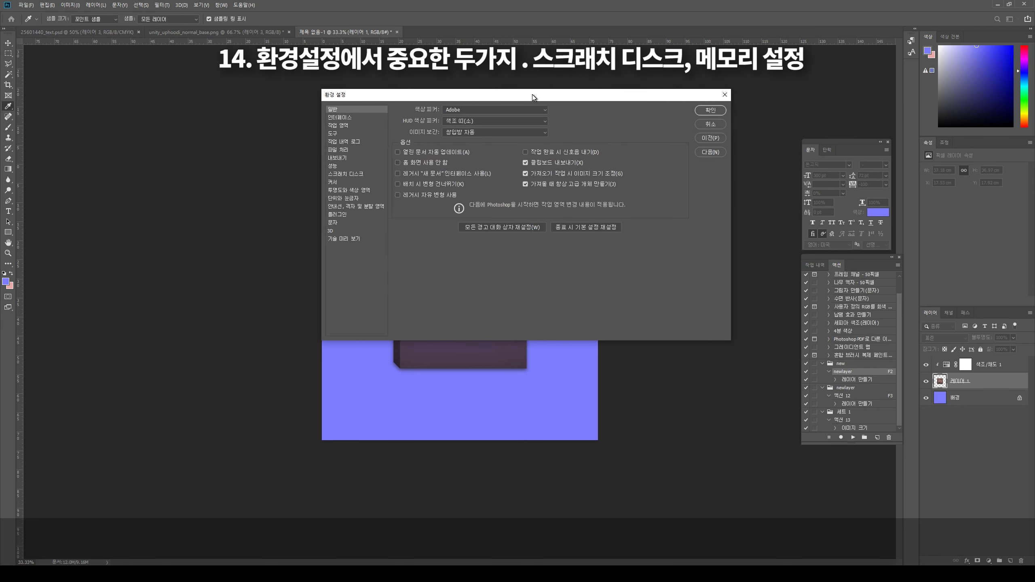
click(357, 119)
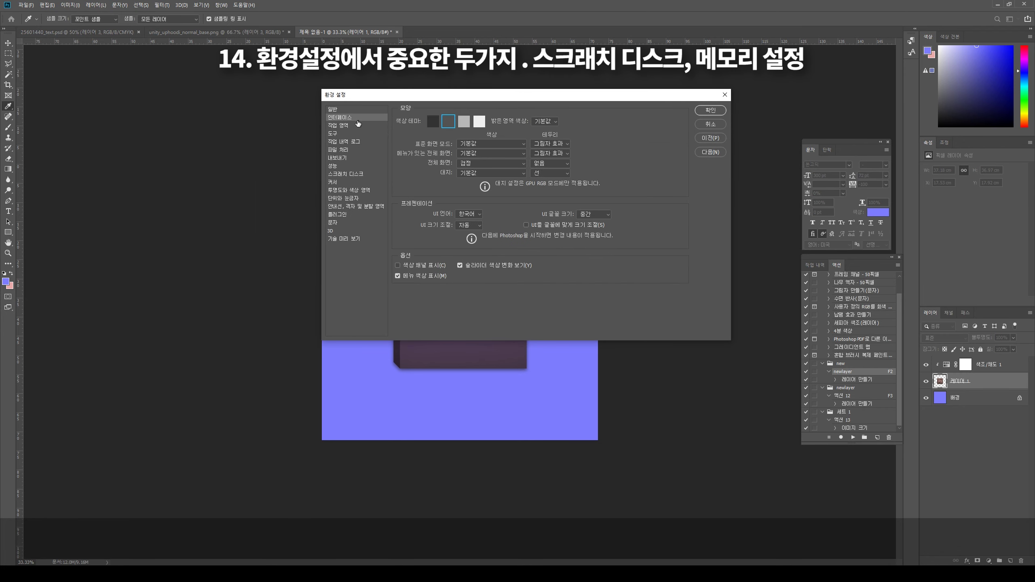
click(358, 125)
click(347, 165)
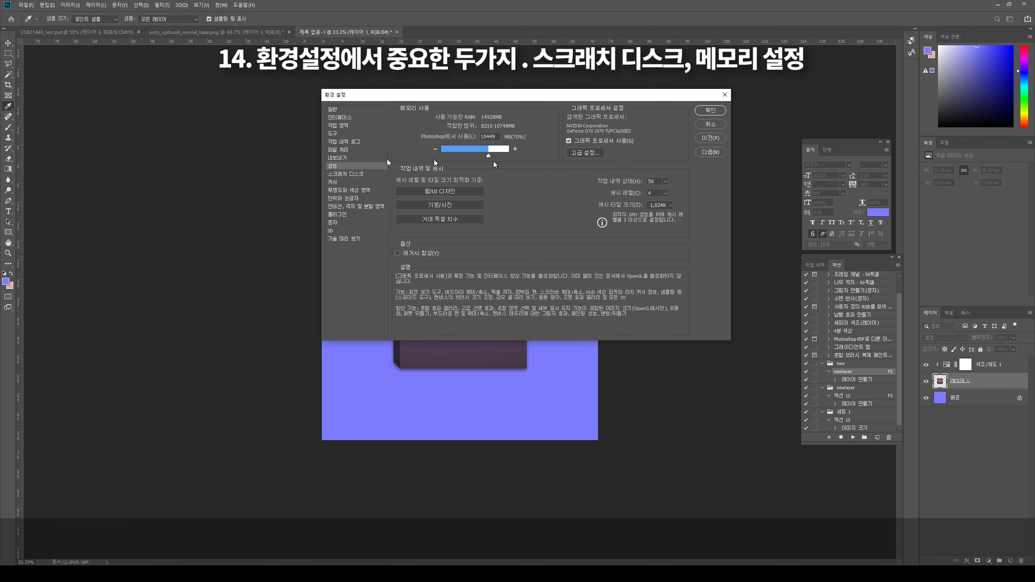
click(349, 174)
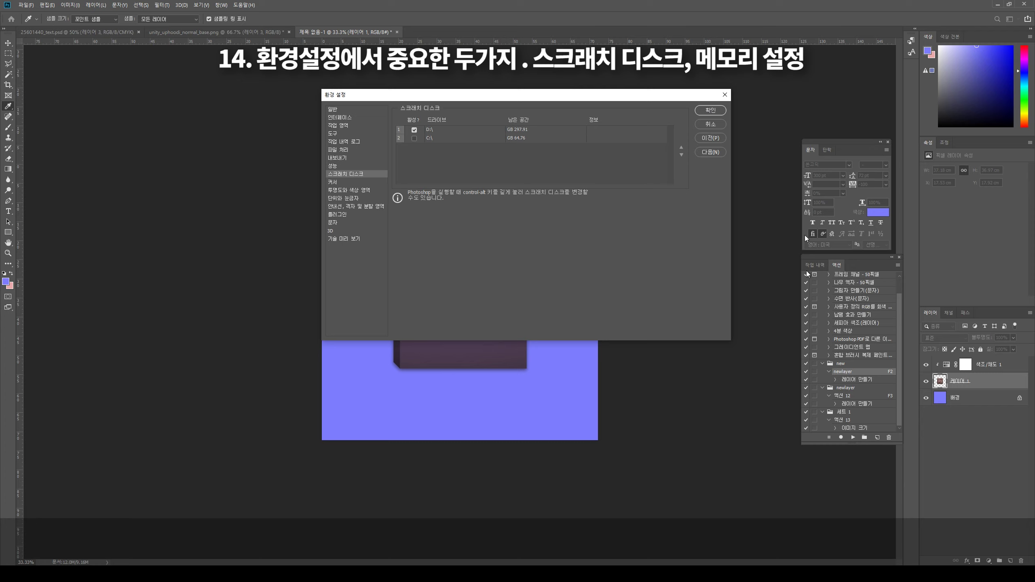
Step: Browse the Units & Rulers and Guides, Grid & Slices pages, then close Preferences with OK
key(Down)
key(Down)
key(Down)
key(Down)
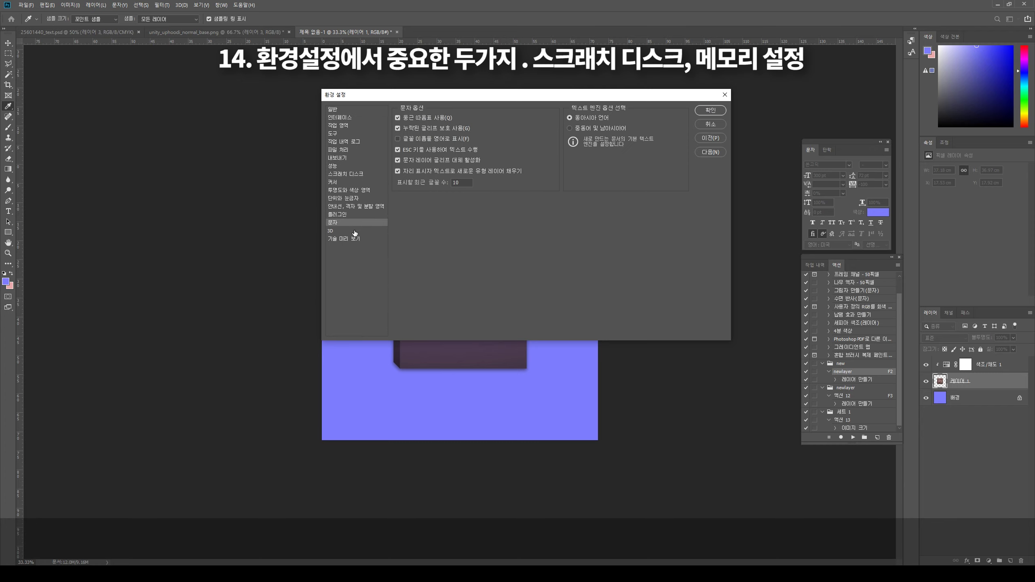
key(Down)
key(Down)
click(353, 215)
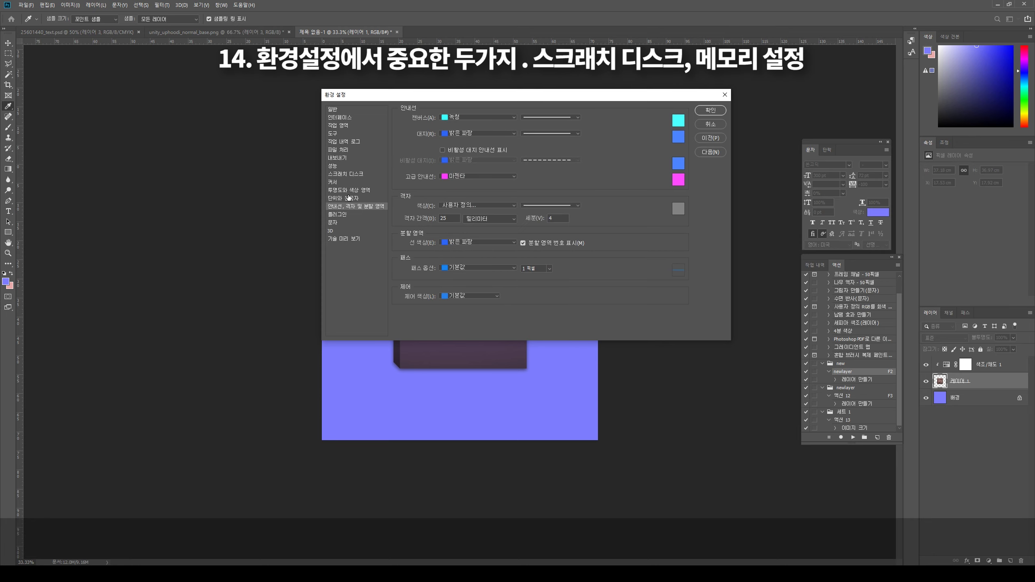
click(350, 198)
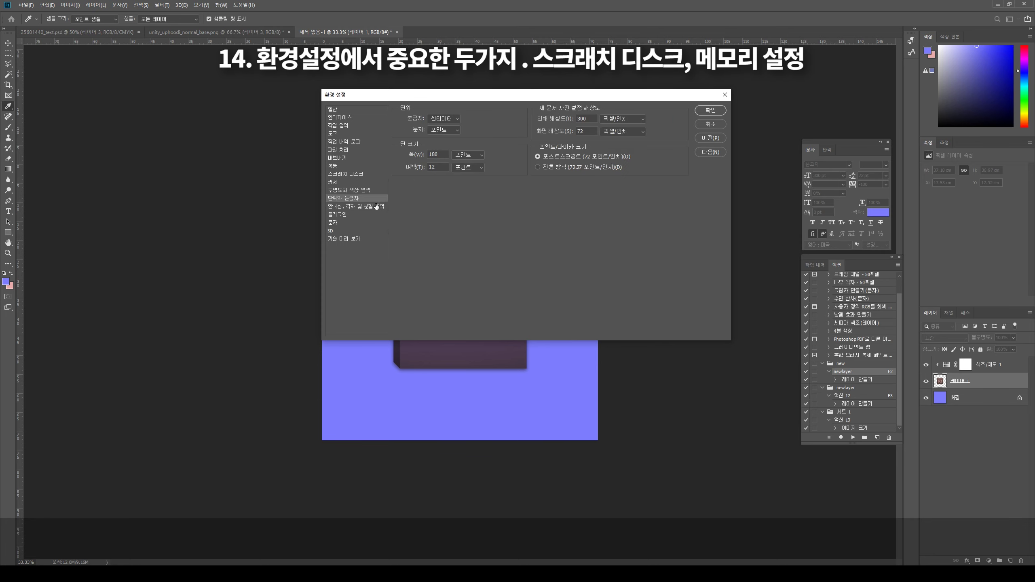
click(382, 207)
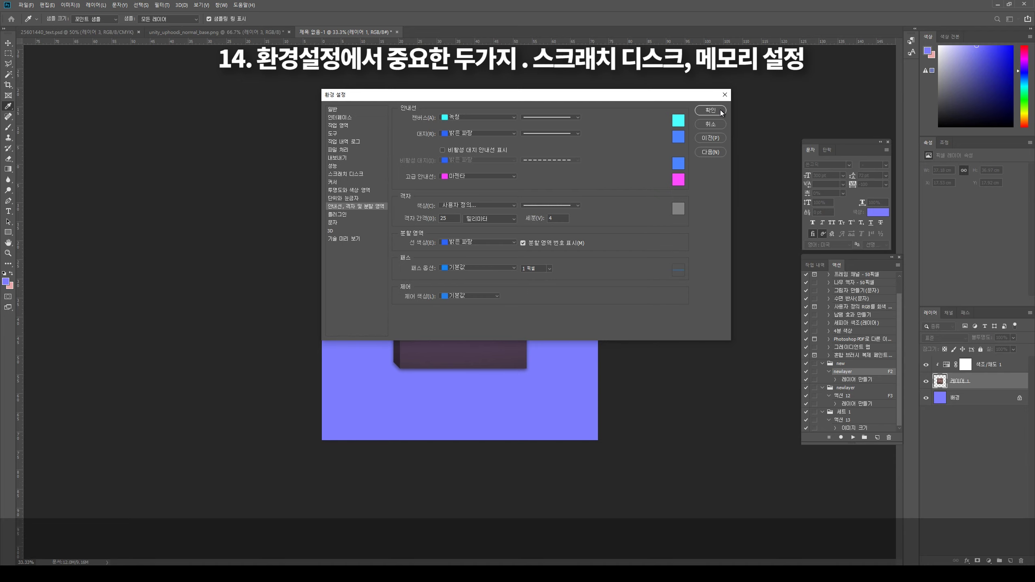
click(374, 110)
click(712, 111)
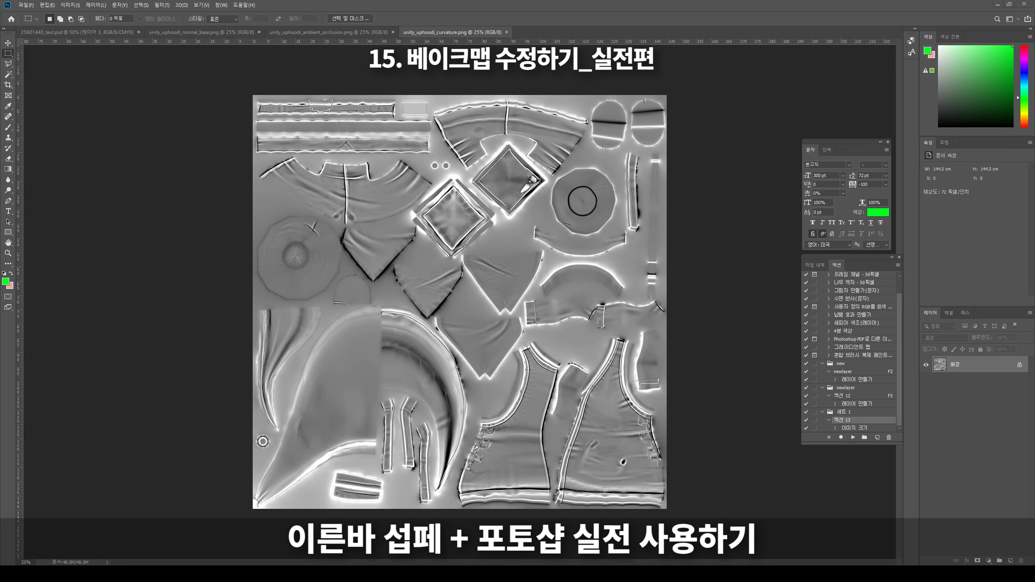
Step: Copy the curvature and ambient occlusion maps into the normal map document
drag(328, 32, 305, 153)
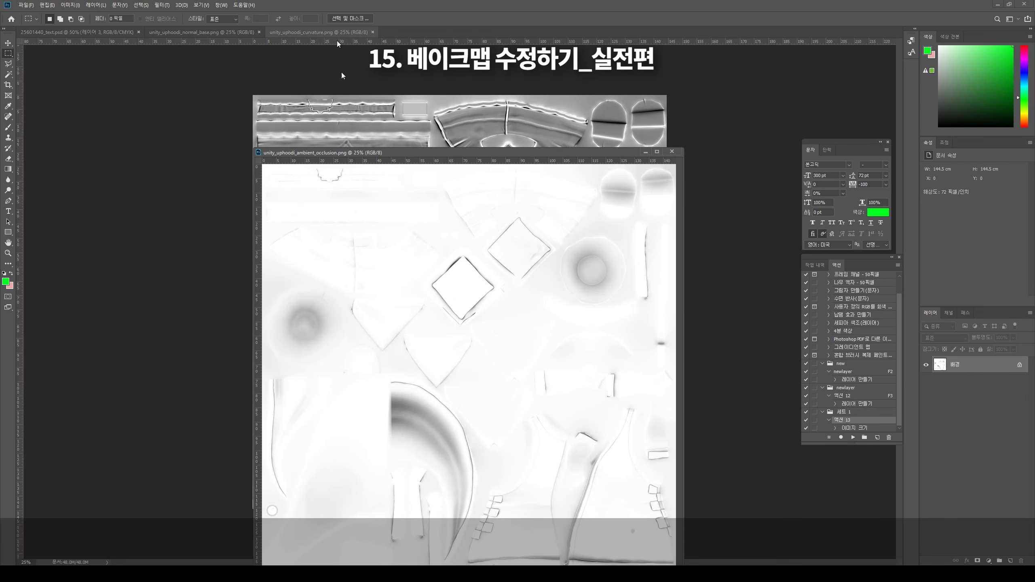
drag(322, 32, 347, 240)
drag(973, 367, 505, 122)
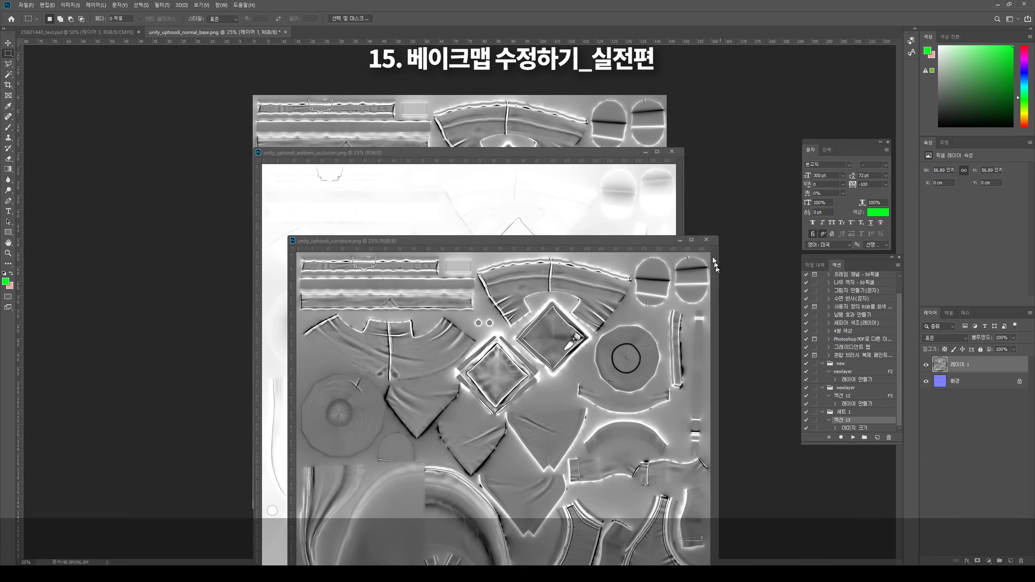
click(706, 239)
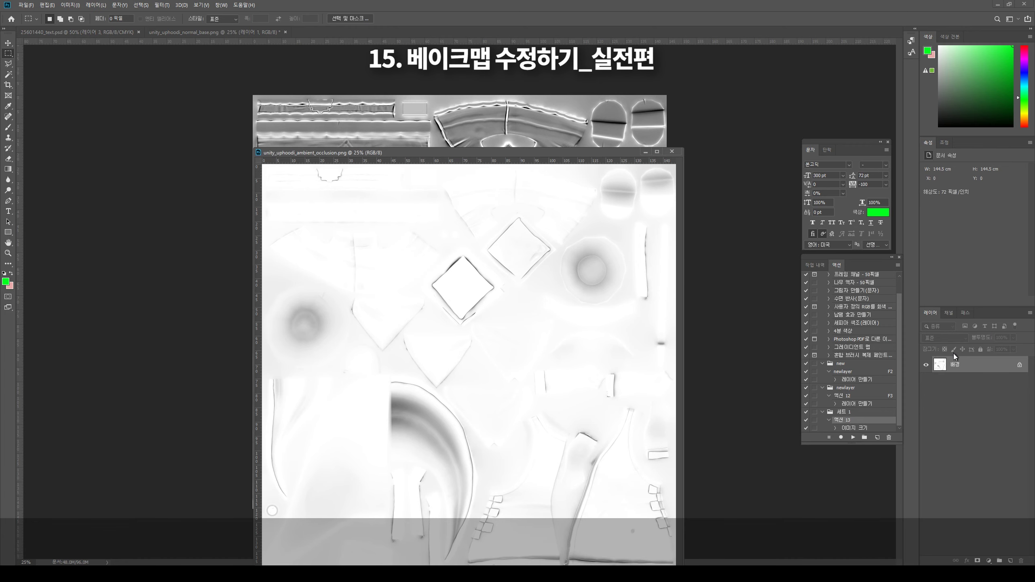
drag(602, 175, 665, 93)
click(672, 151)
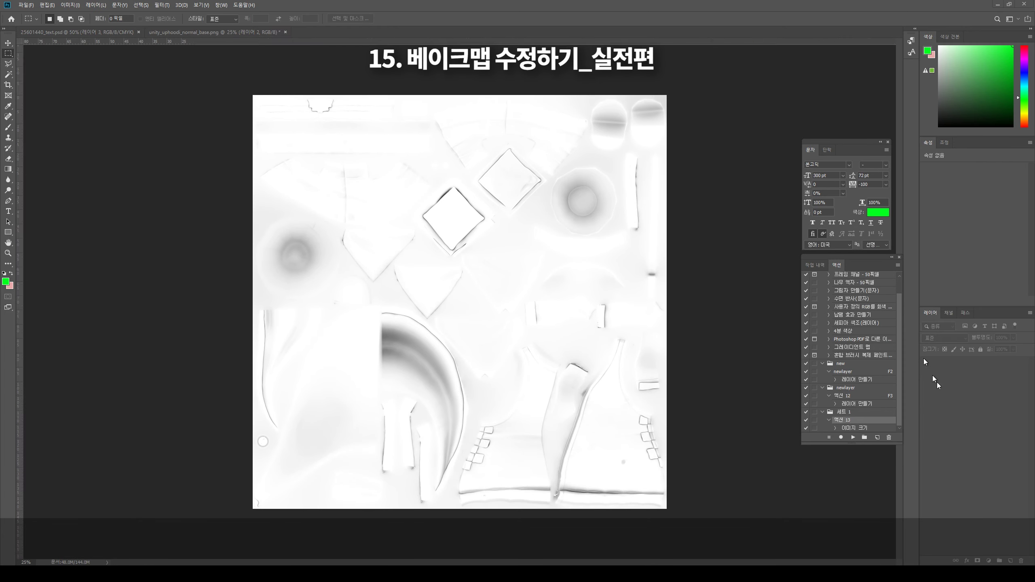
Step: Put the AO, curvature and unlocked normal map layers each into their own group
click(959, 390)
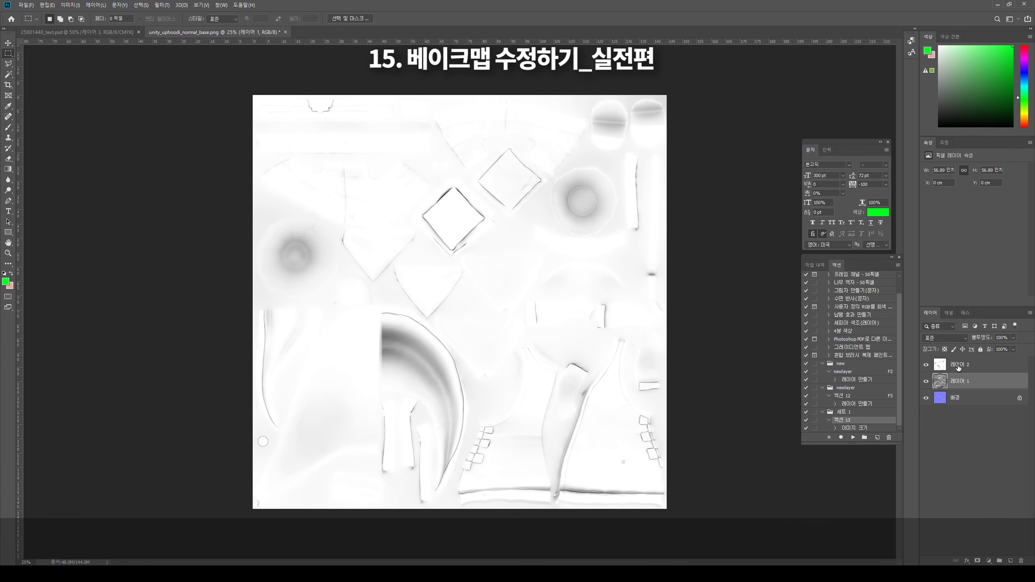
click(959, 369)
key(ctrl+g)
click(958, 393)
key(ctrl+g)
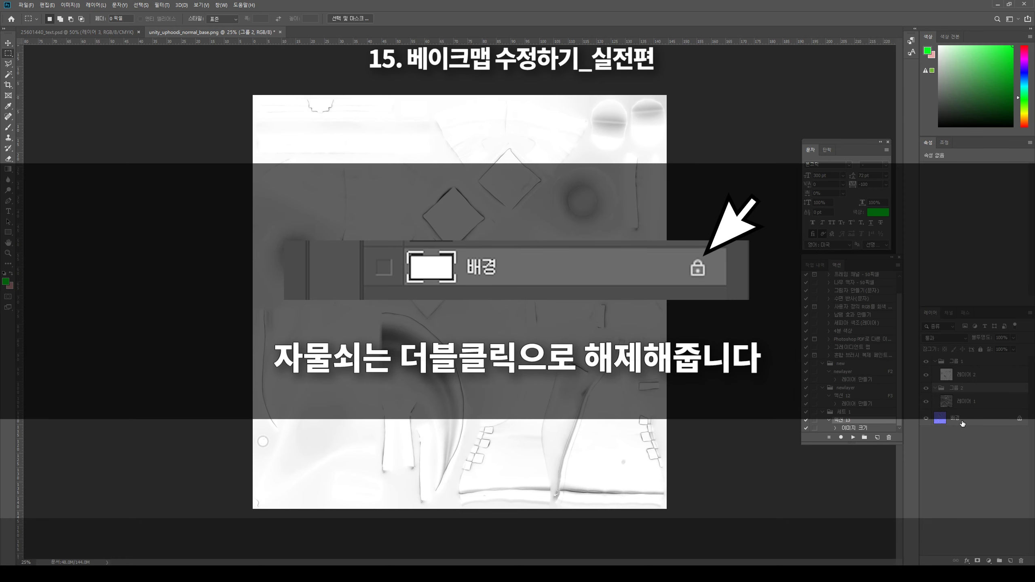
double_click(961, 420)
key(Return)
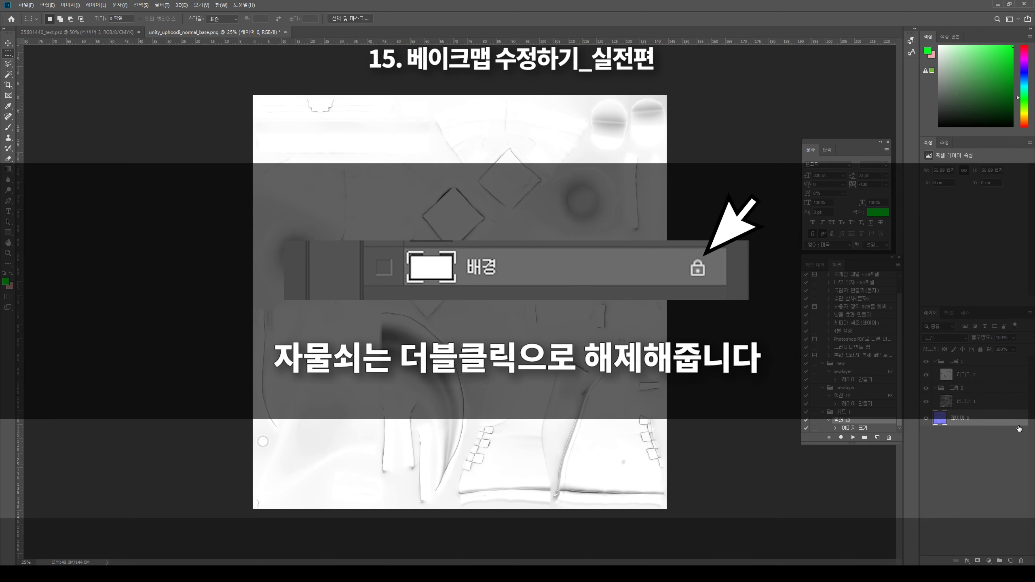
key(ctrl+g)
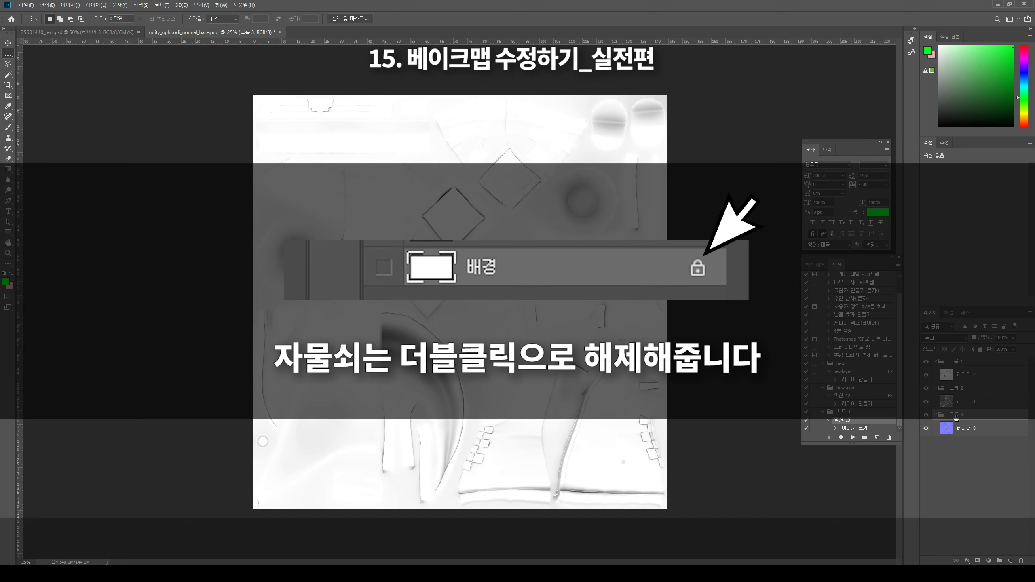
Step: Rename the groups N for normal, C for curvature and A for ambient occlusion
double_click(954, 415)
text(N)
double_click(955, 388)
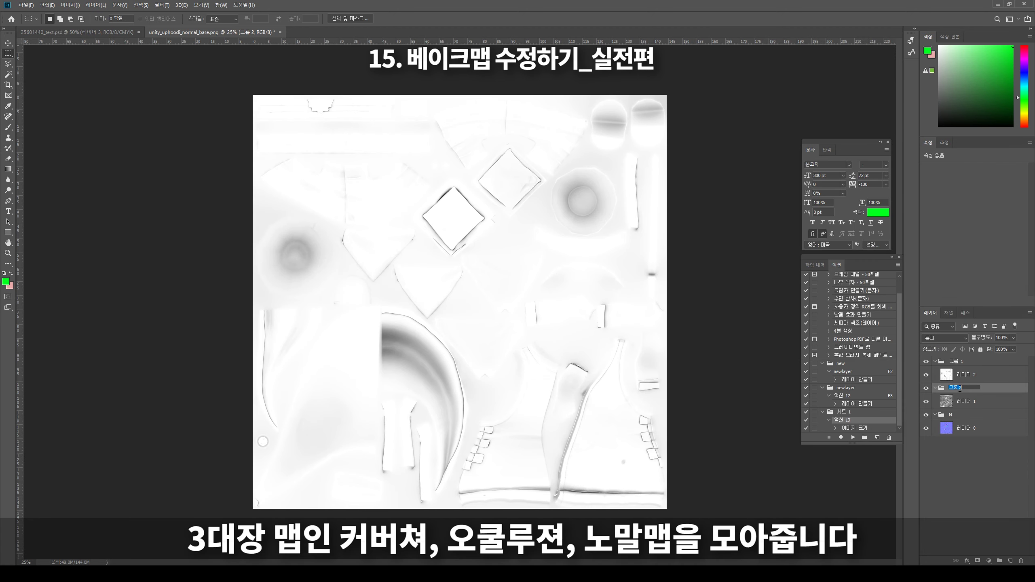
text(C)
double_click(956, 361)
text(A)
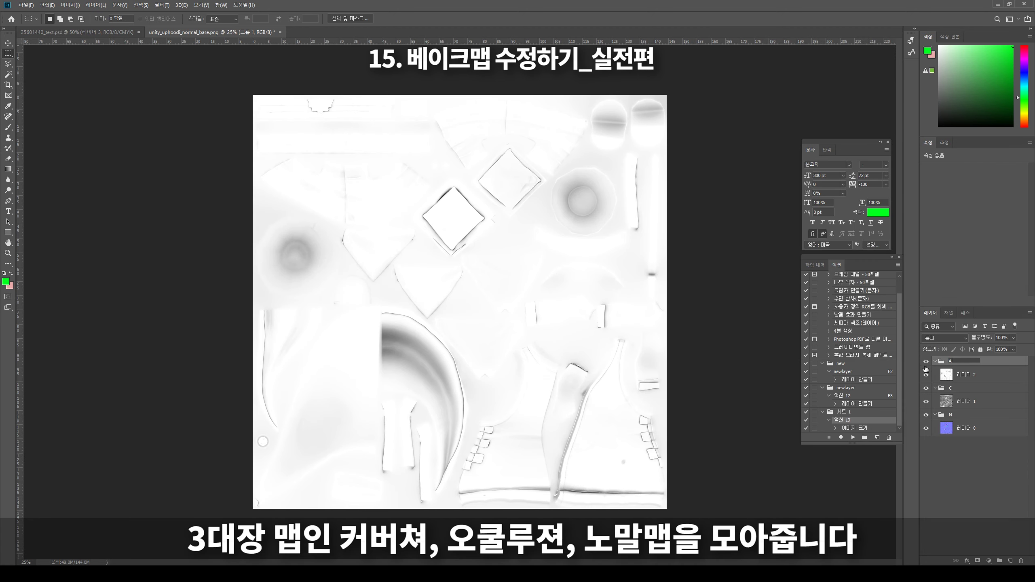
Step: Hide groups A and C and add an empty layer above the normal map
click(925, 361)
click(925, 401)
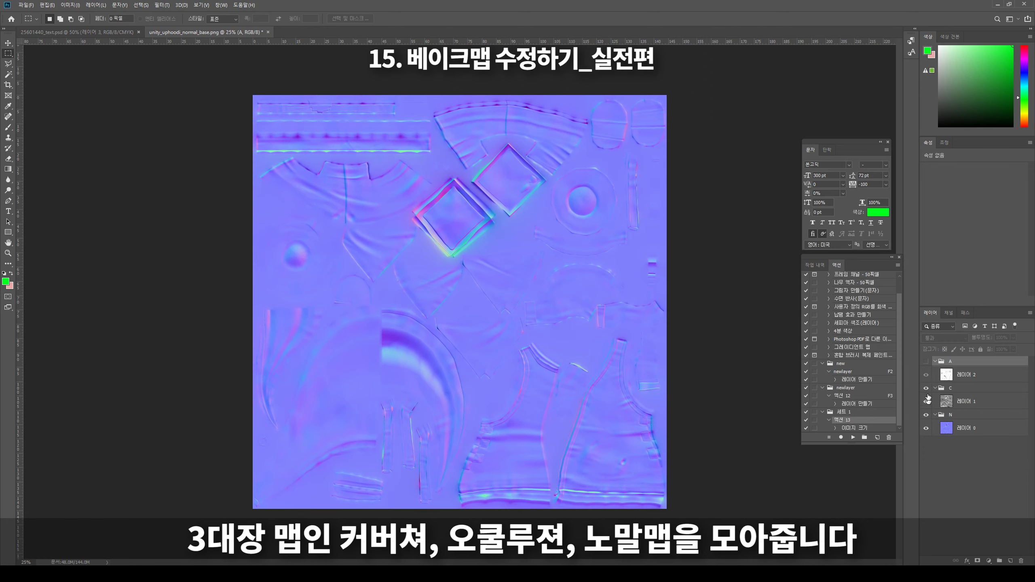
click(926, 401)
click(926, 388)
click(964, 428)
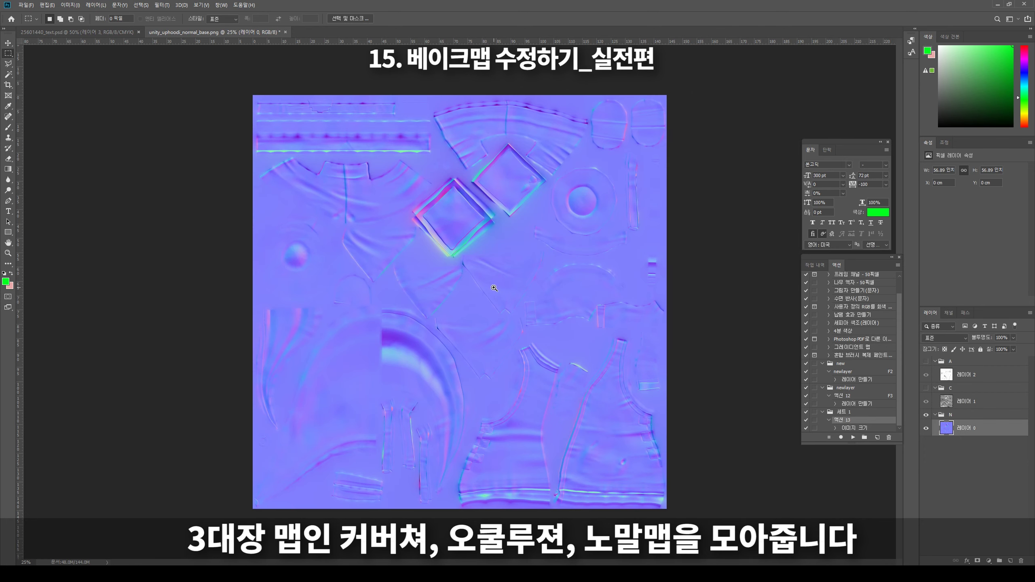
click(494, 288)
key(F2)
Step: Set the brush colour to the flat normal lavender with green 125 and blue 255
drag(492, 288, 476, 373)
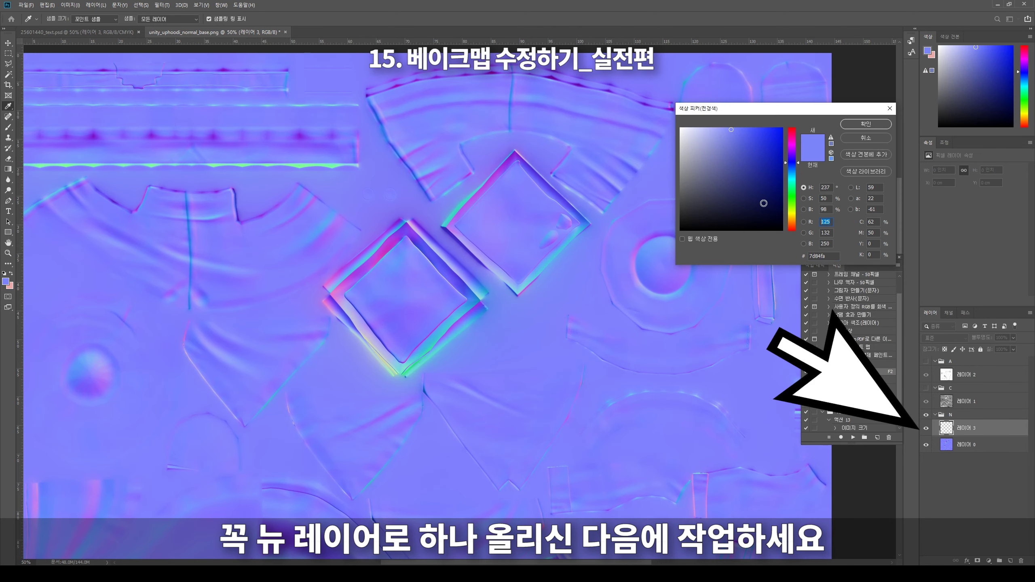
double_click(825, 233)
text(125)
key(Tab)
text(25)
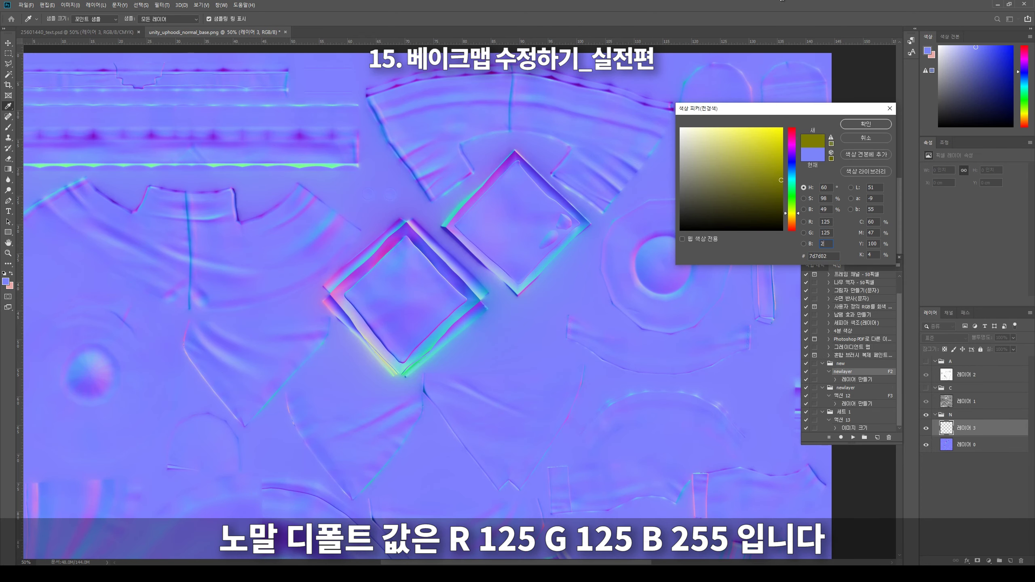
text(5)
key(Return)
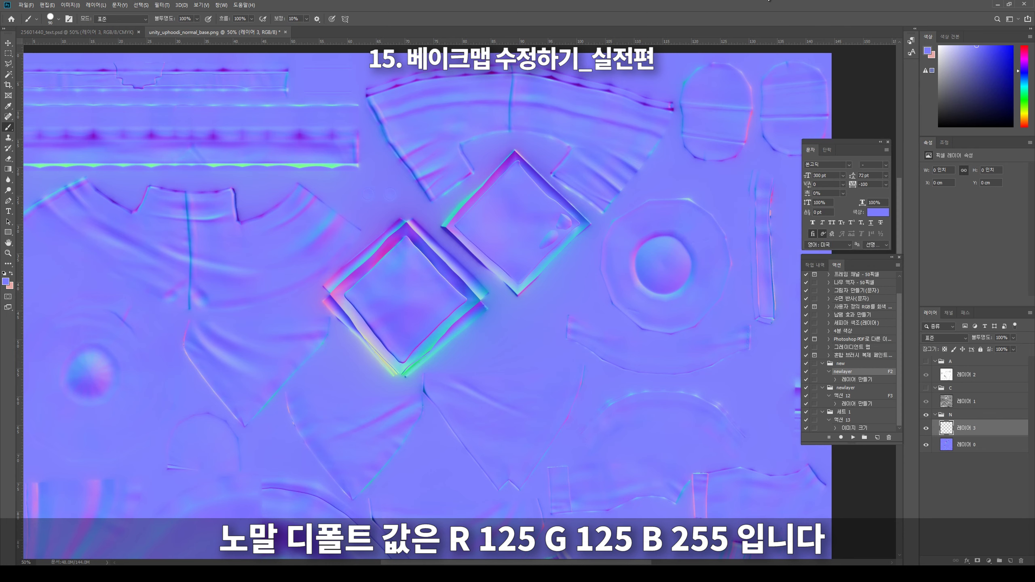
Step: Try a flat-colour stroke on the right diamond's lower edge, undo it, and survey the map
drag(519, 292, 574, 242)
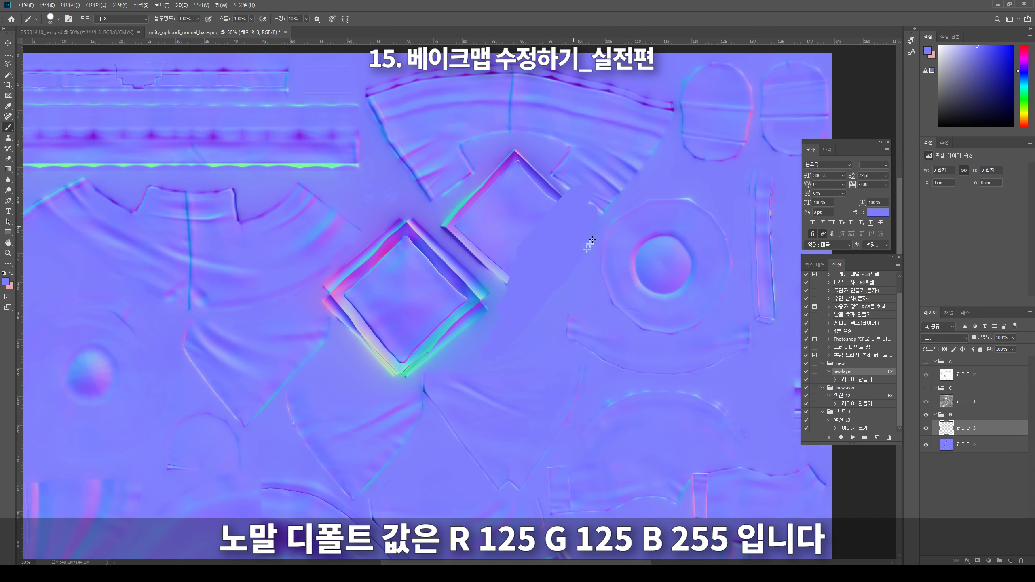
key(ctrl+z)
scroll(556, 306, up, 1)
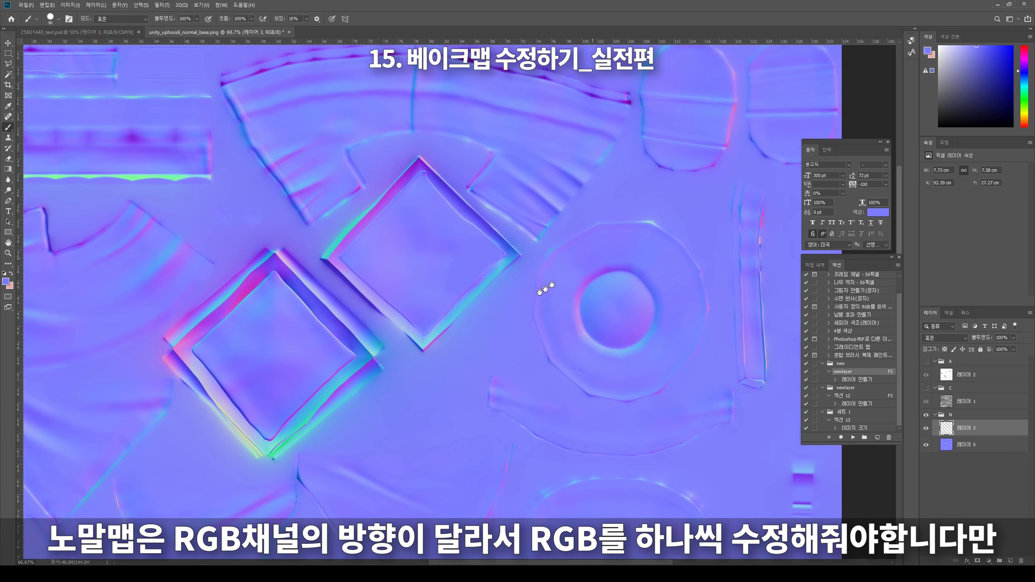
drag(554, 220, 370, 285)
mouse_move(672, 255)
mouse_down()
mouse_move(522, 219)
mouse_move(791, 300)
mouse_up()
mouse_move(415, 264)
mouse_down()
mouse_move(693, 201)
mouse_move(579, 106)
mouse_up()
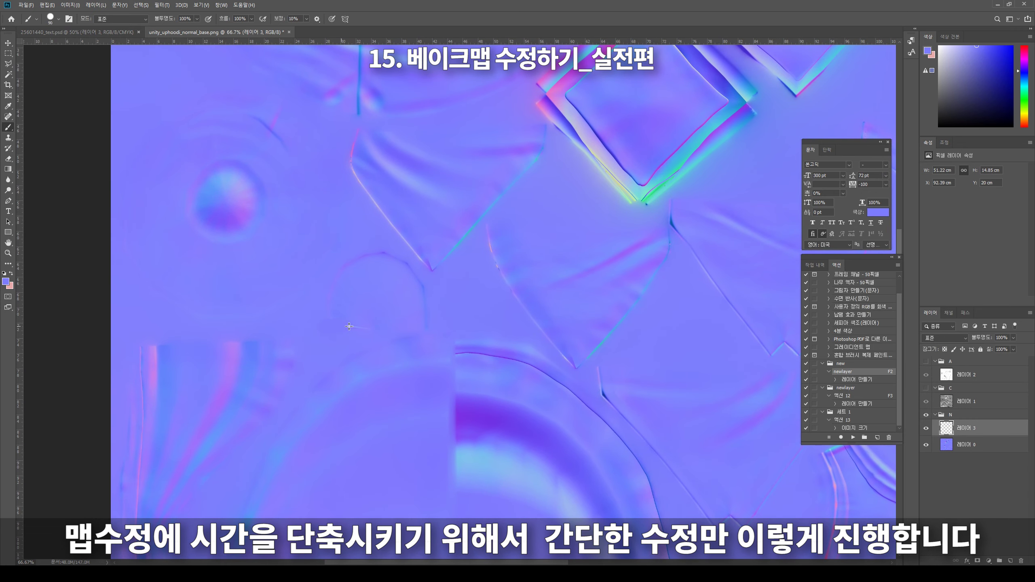
mouse_move(371, 327)
mouse_down()
mouse_move(538, 242)
mouse_move(485, 212)
mouse_move(573, 324)
mouse_move(593, 269)
mouse_move(562, 370)
mouse_up()
drag(619, 247, 404, 305)
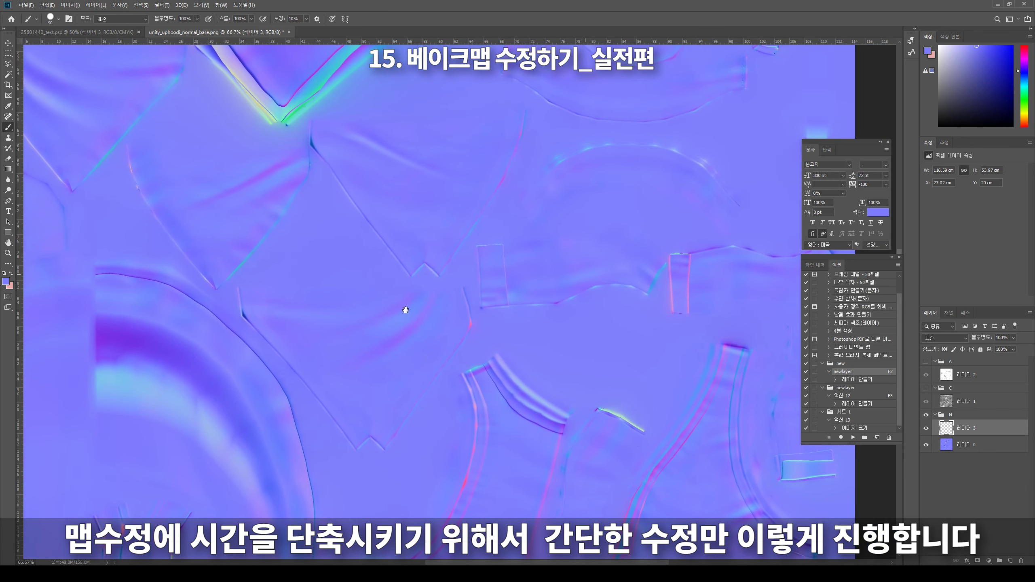
drag(672, 318, 508, 247)
mouse_move(646, 409)
mouse_down()
mouse_move(612, 293)
mouse_move(650, 285)
mouse_move(657, 297)
mouse_up()
mouse_move(623, 262)
mouse_down()
mouse_move(542, 312)
mouse_move(556, 286)
mouse_move(563, 416)
mouse_move(565, 316)
mouse_move(524, 371)
mouse_up()
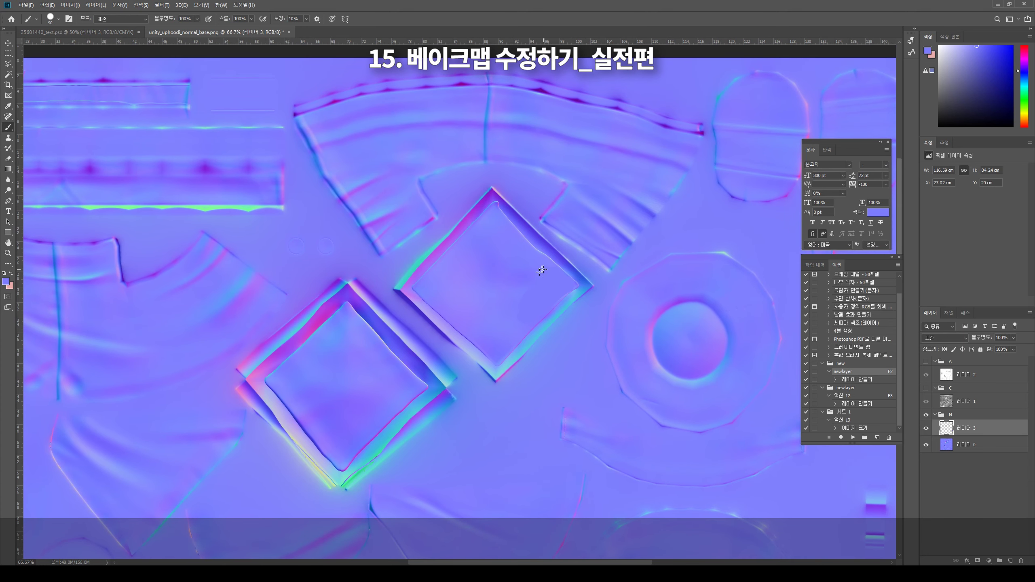
Step: Check the brush presets and bring the diamond panels back into view
click(59, 19)
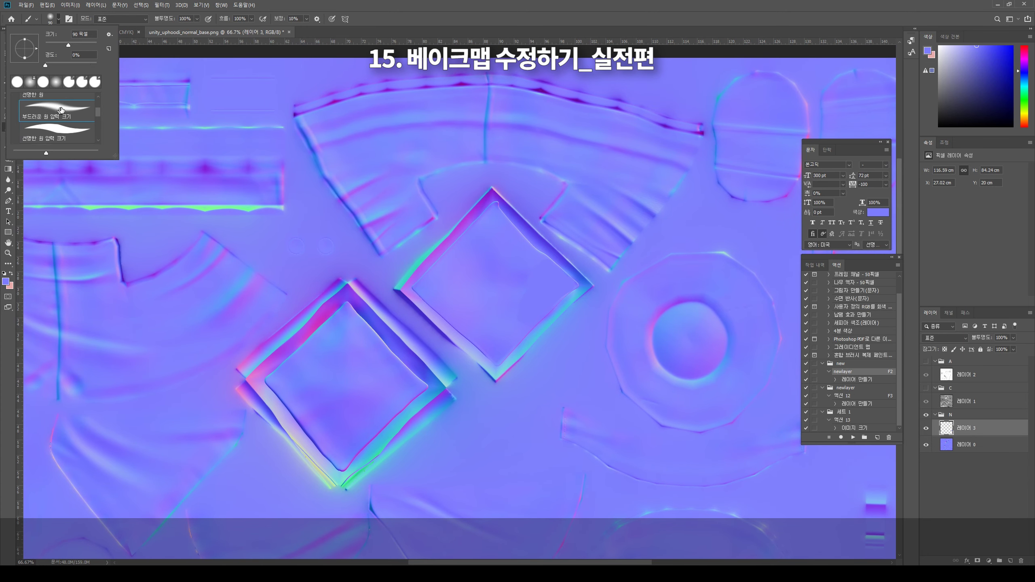
click(537, 301)
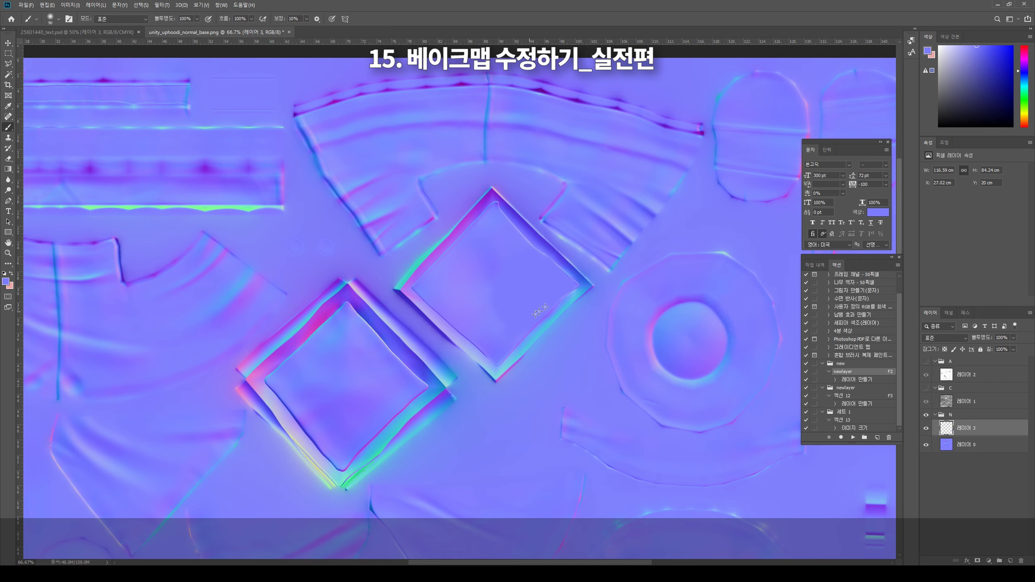
scroll(676, 383, down, 1)
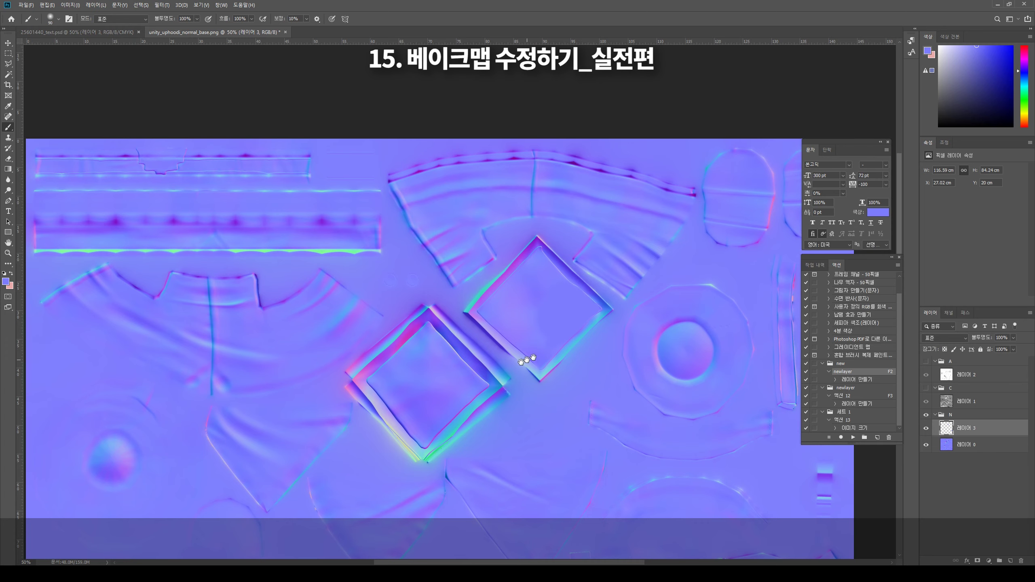
drag(525, 360, 464, 284)
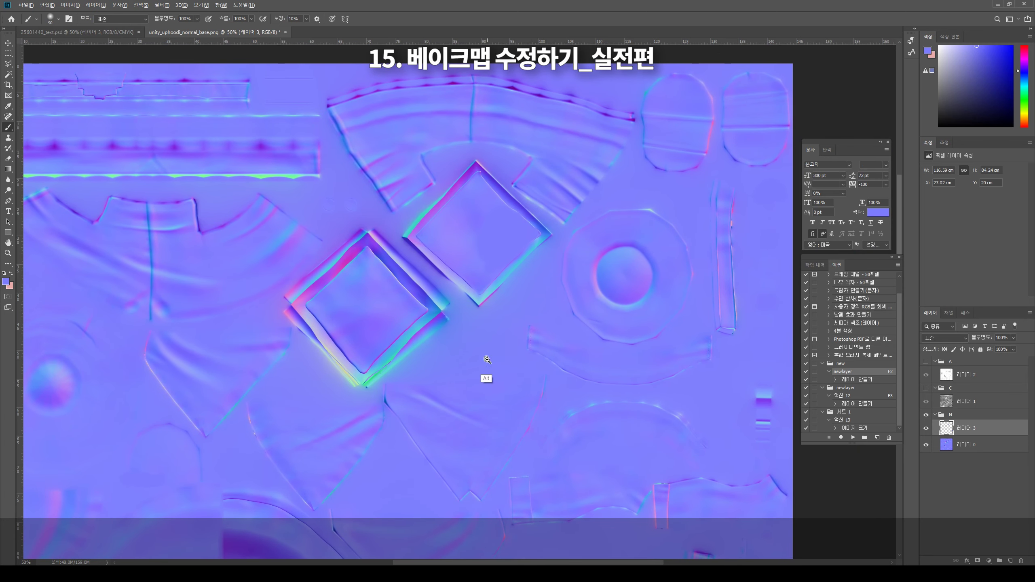
scroll(487, 359, up, 1)
Step: Copy the touch-up layer into curvature group C and compare it on the curvature map
click(925, 428)
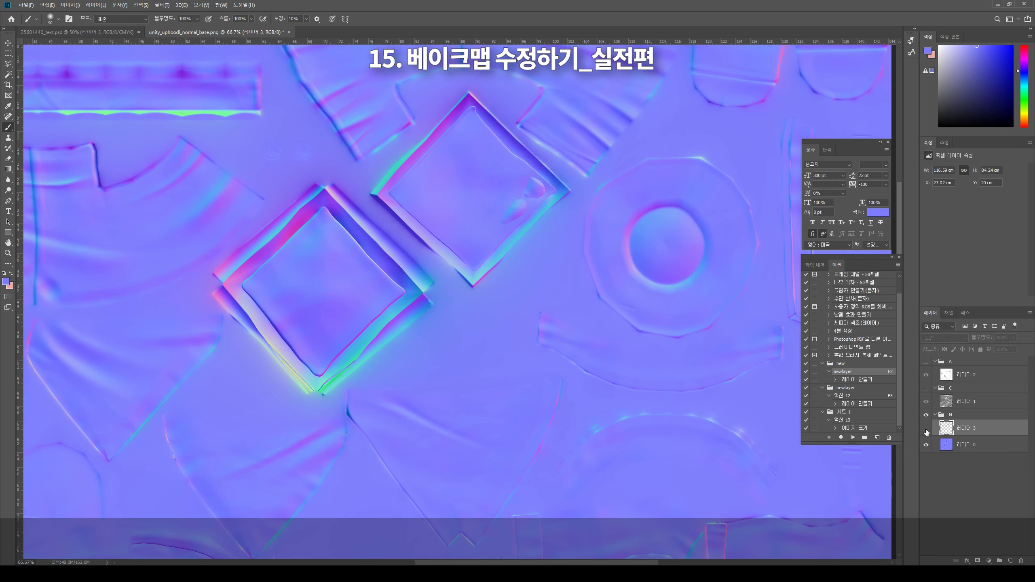
drag(963, 428, 966, 399)
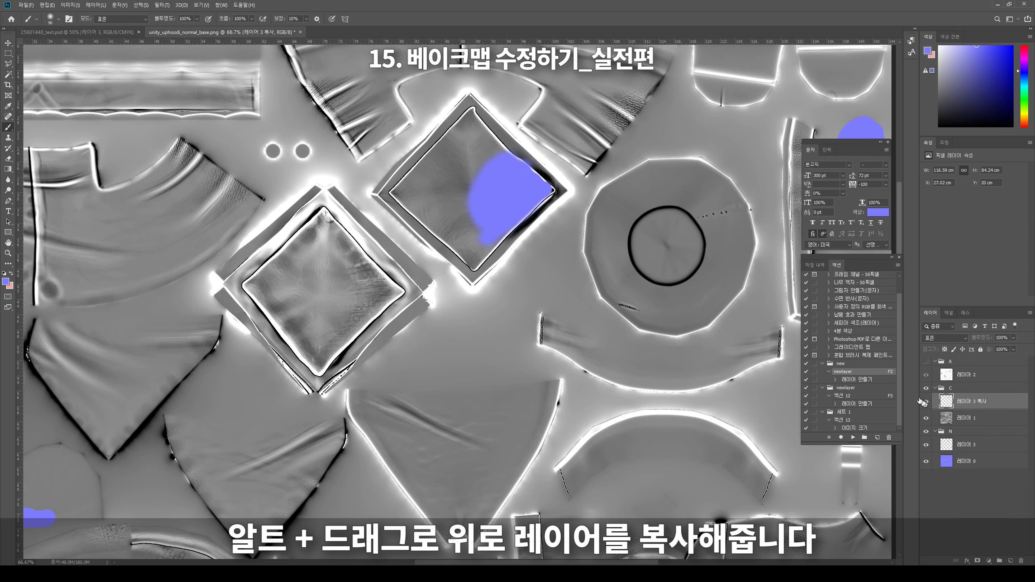
click(926, 401)
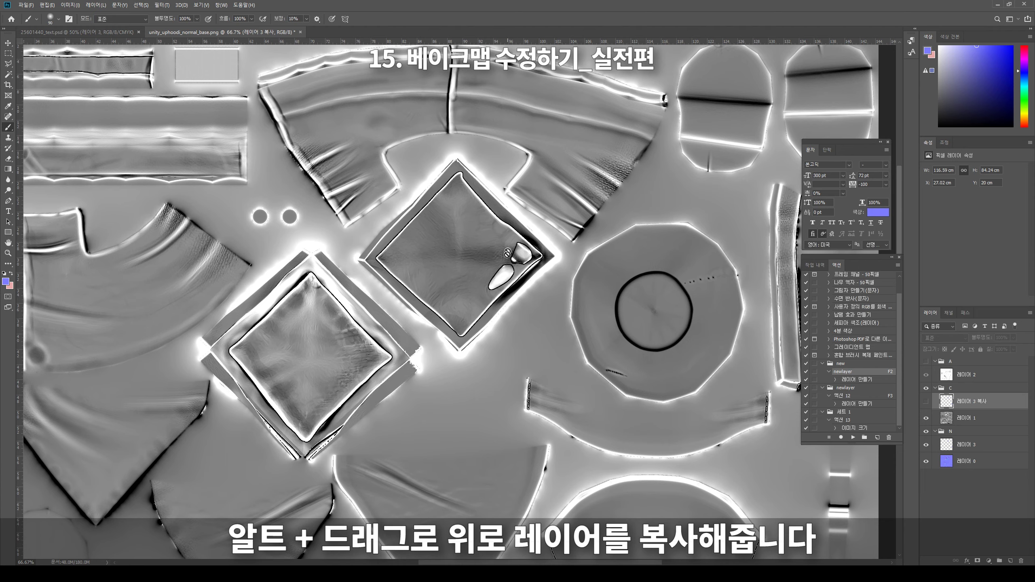
mouse_move(647, 307)
mouse_down()
mouse_move(330, 307)
mouse_move(734, 231)
mouse_move(703, 260)
mouse_move(679, 346)
mouse_up()
click(926, 401)
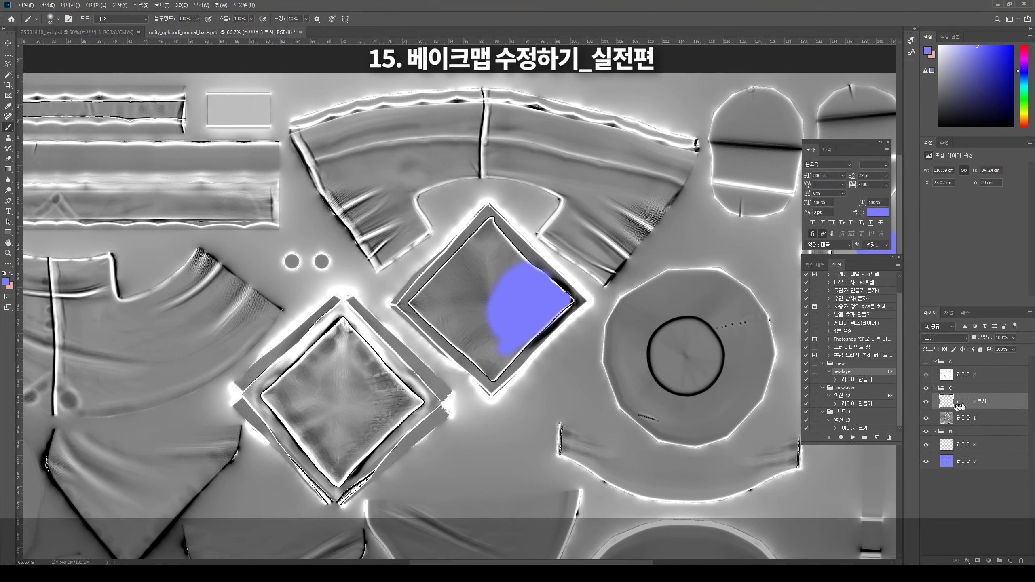
Step: Desaturate the copied patch in group C to grey with Hue/Saturation
key(ctrl+u)
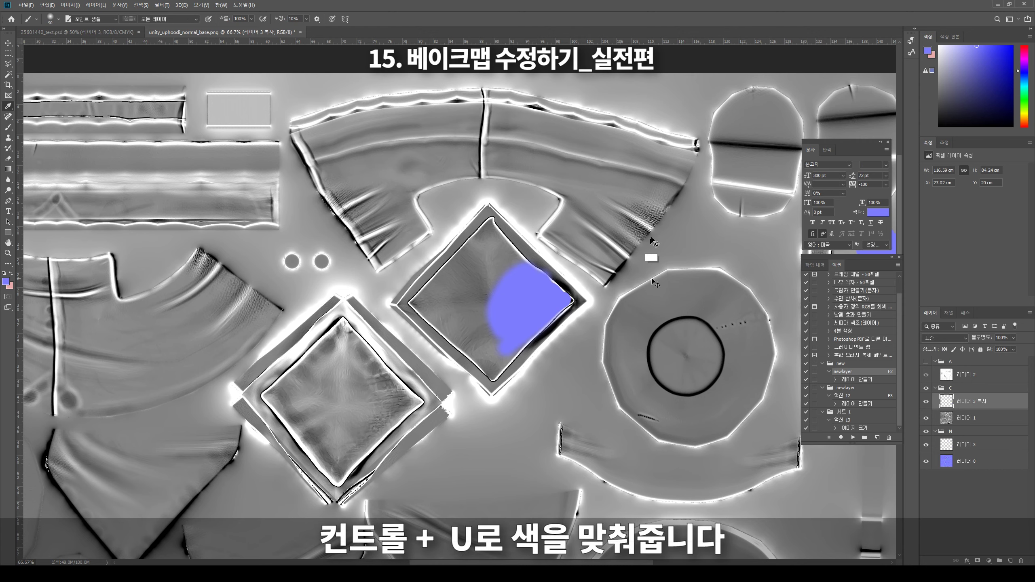
mouse_move(662, 178)
mouse_down()
mouse_move(619, 191)
mouse_move(700, 207)
mouse_move(672, 212)
mouse_up()
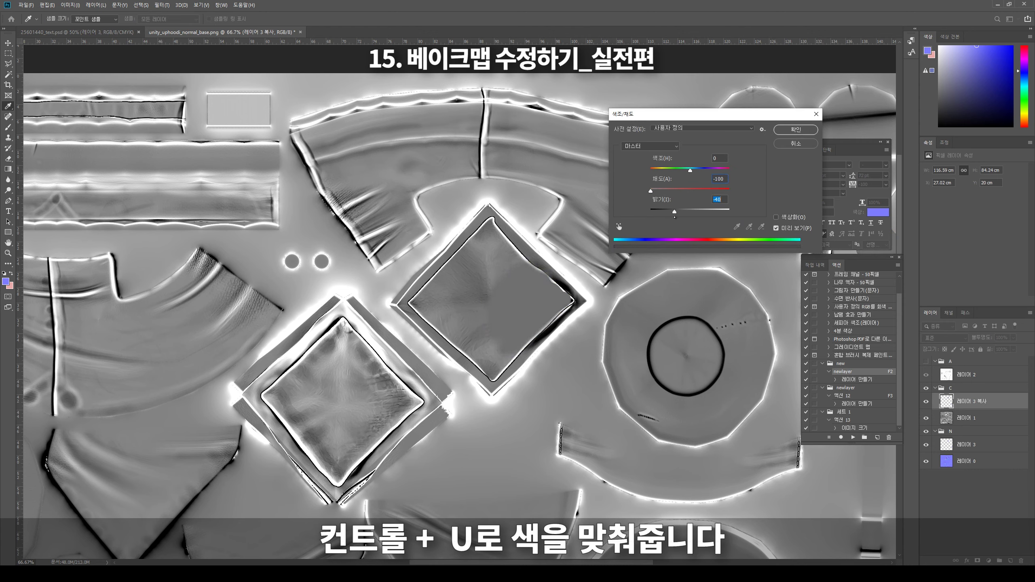
key(Return)
key(b)
key(ctrl+minus)
key(ctrl+minus)
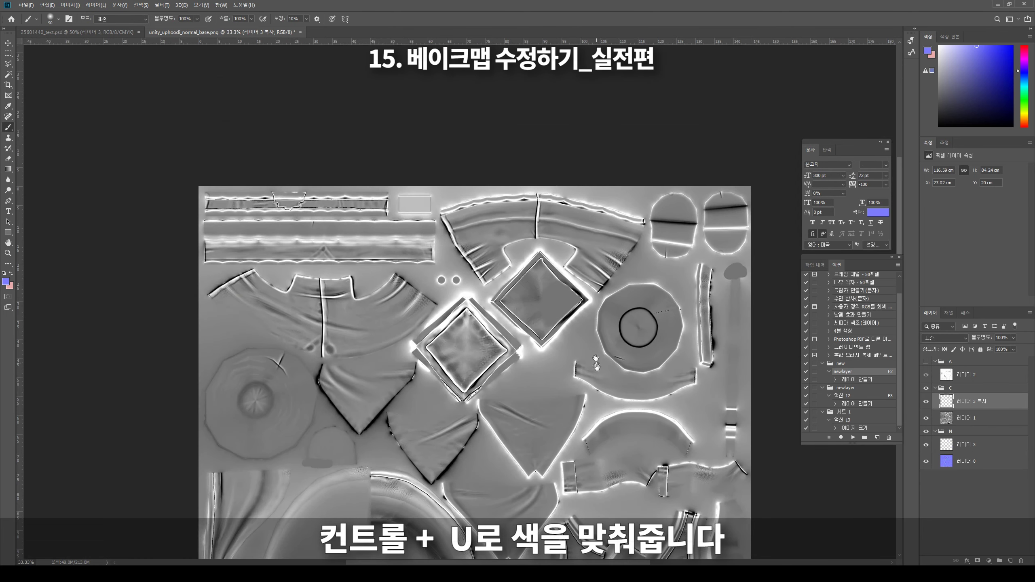
drag(610, 324, 611, 177)
key(ctrl+plus)
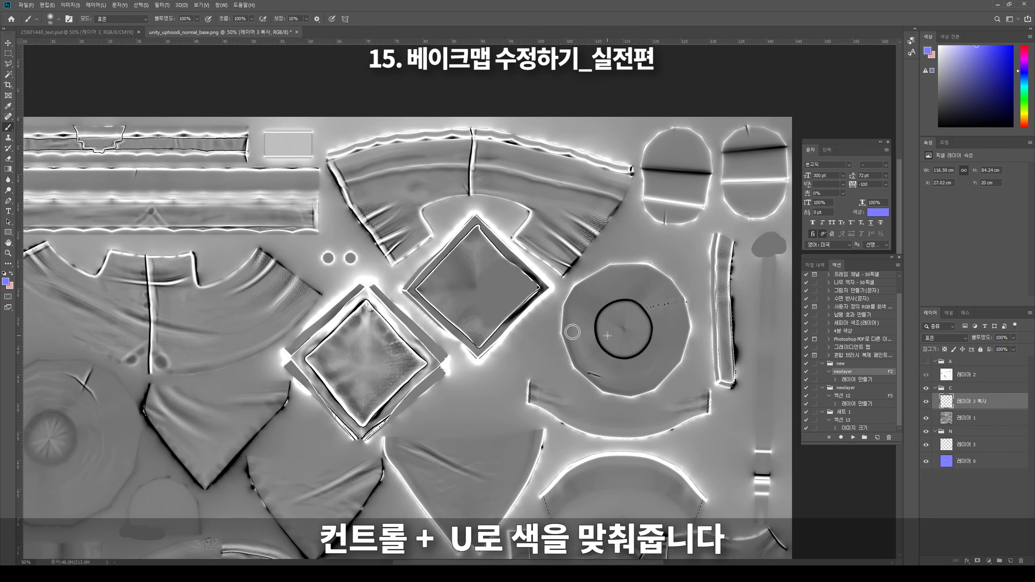
Step: Select the area around the right-side strip and brighten it slightly
key(m)
drag(717, 338, 600, 322)
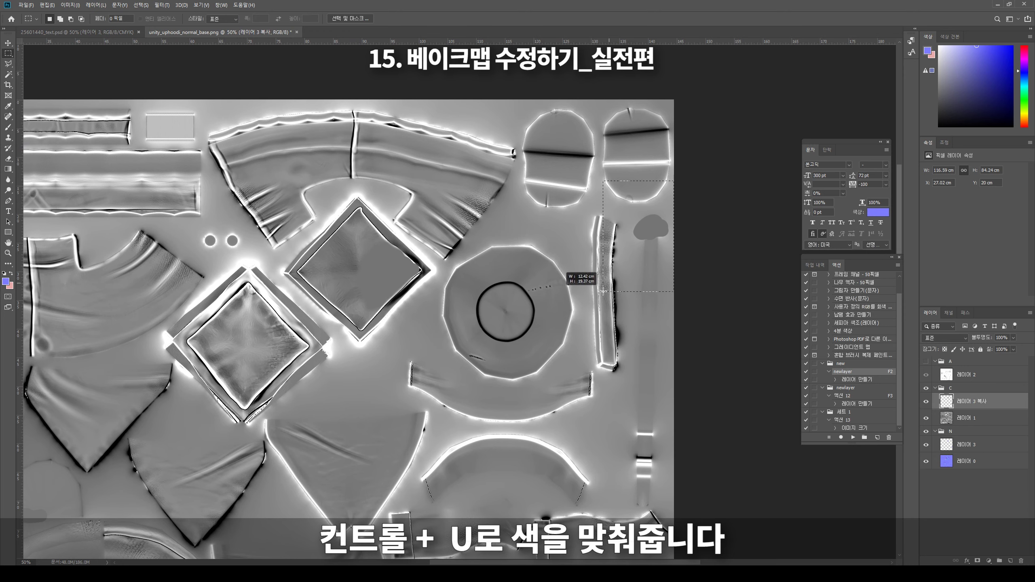
drag(680, 181, 603, 291)
key(ctrl+u)
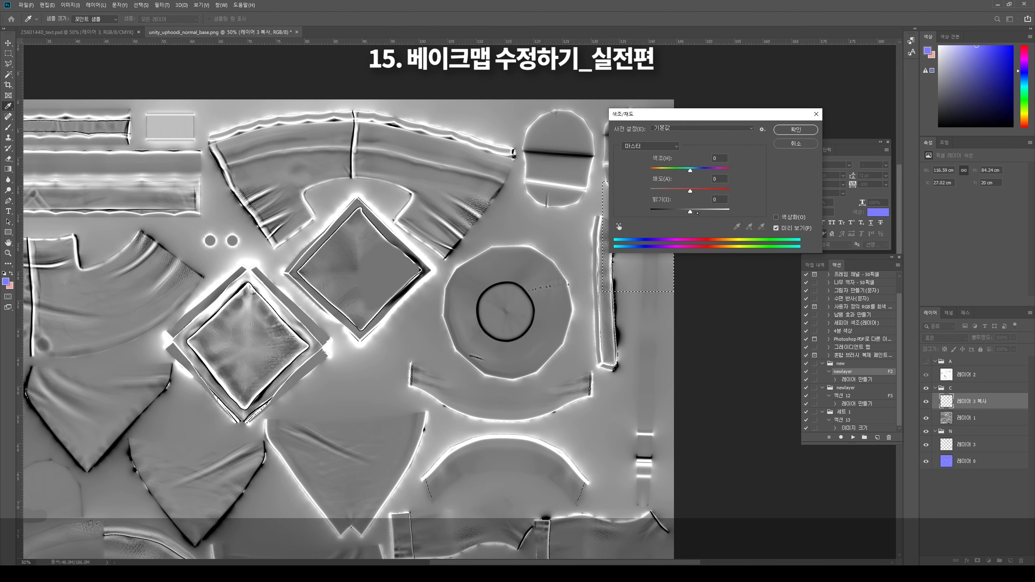
drag(717, 122, 798, 76)
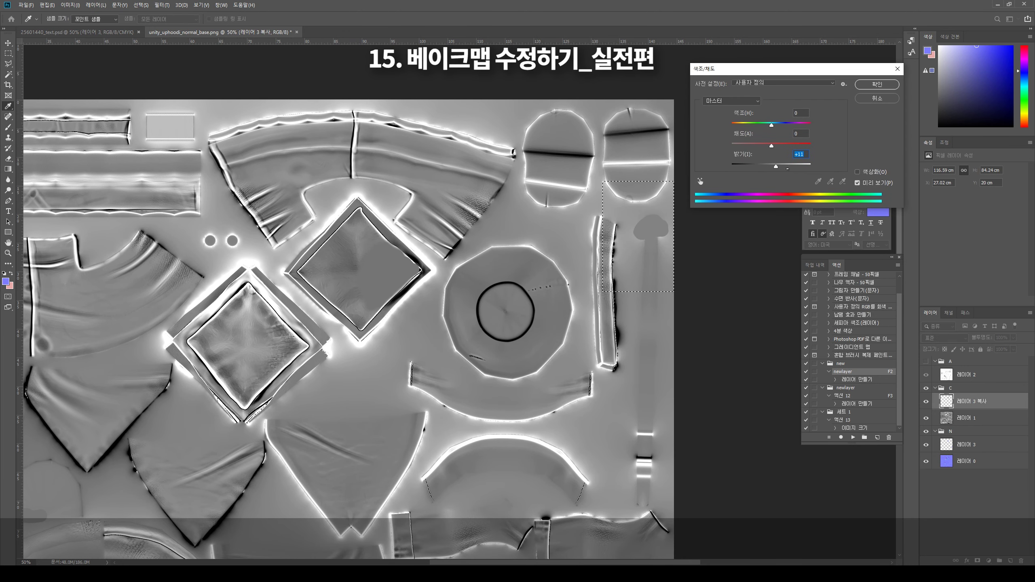
drag(775, 171, 779, 171)
key(Return)
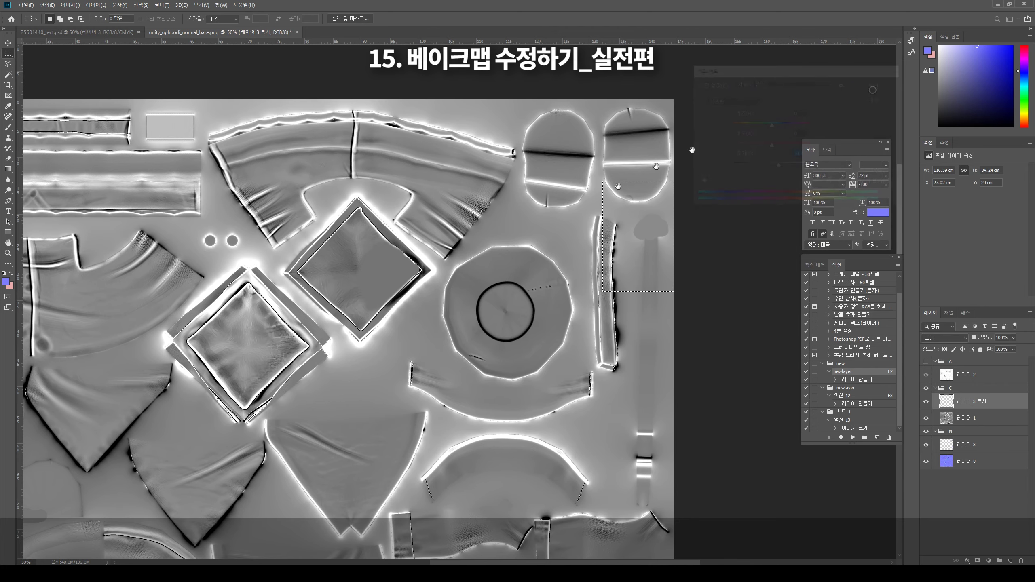
drag(688, 145, 420, 280)
key(ctrl+minus)
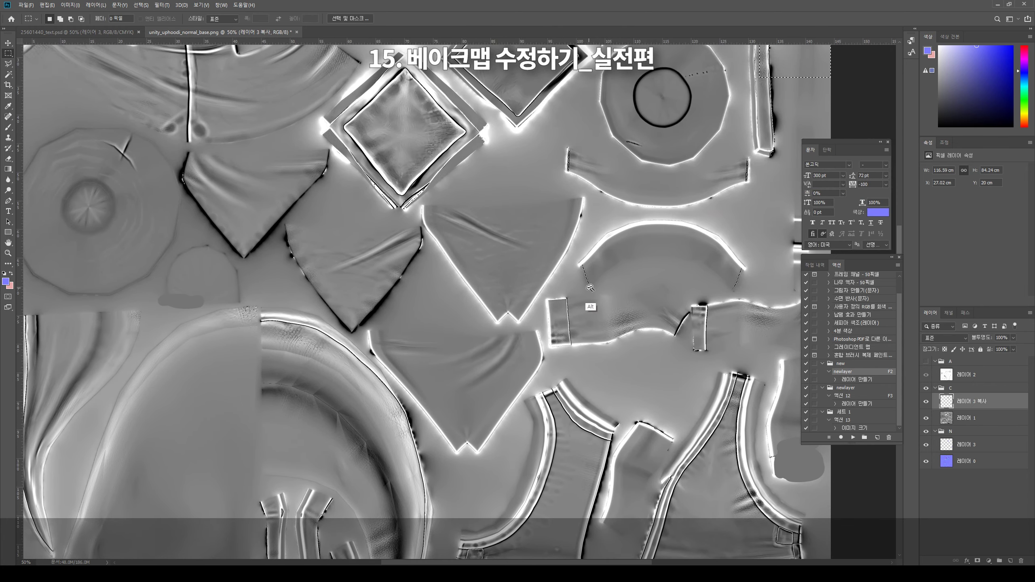
drag(626, 276, 604, 322)
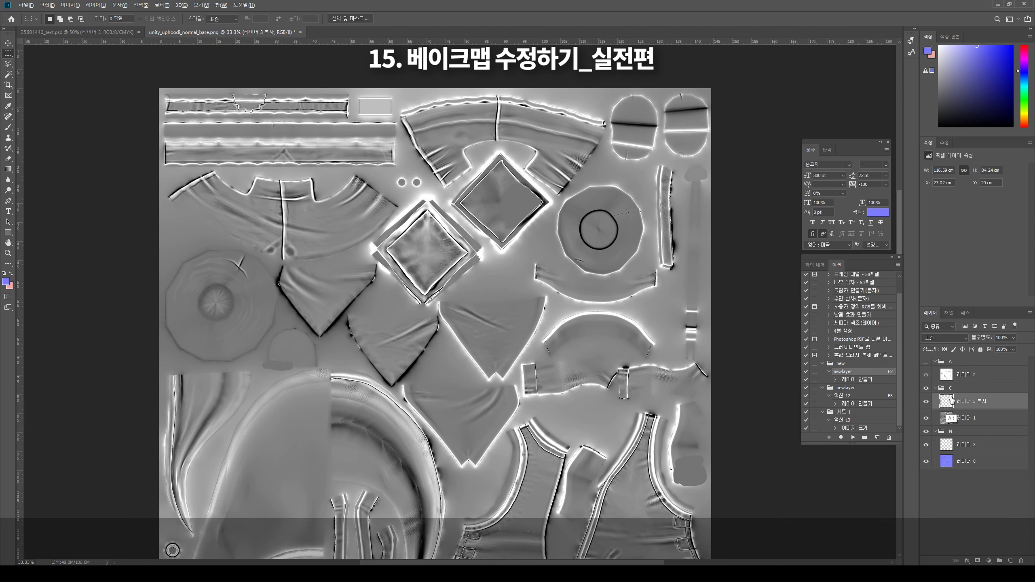
Step: Copy the patch layer into AO group A and raise its lightness to +100, turning it white
drag(969, 401, 968, 368)
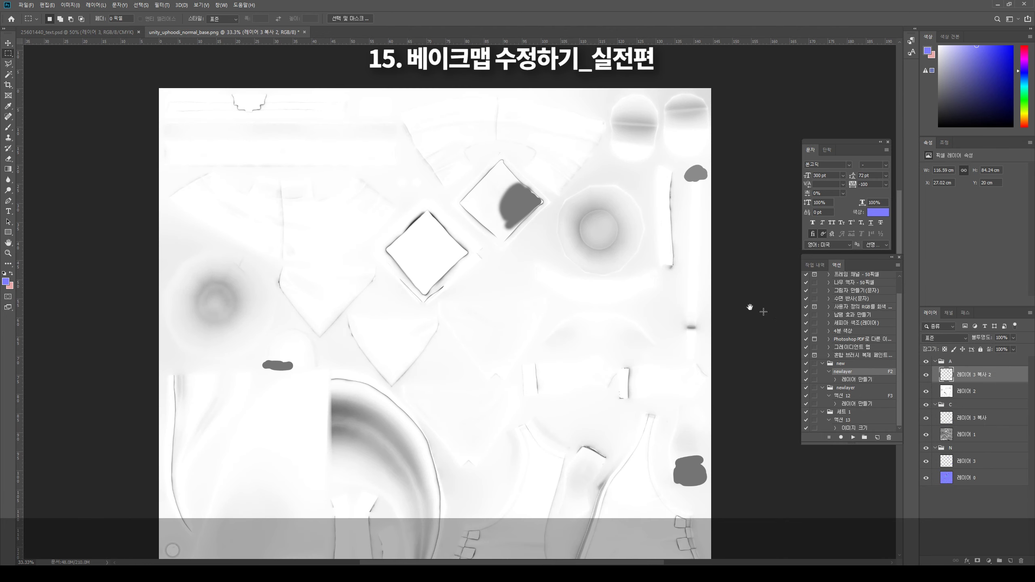
ctrl+click(601, 220)
key(ctrl+u)
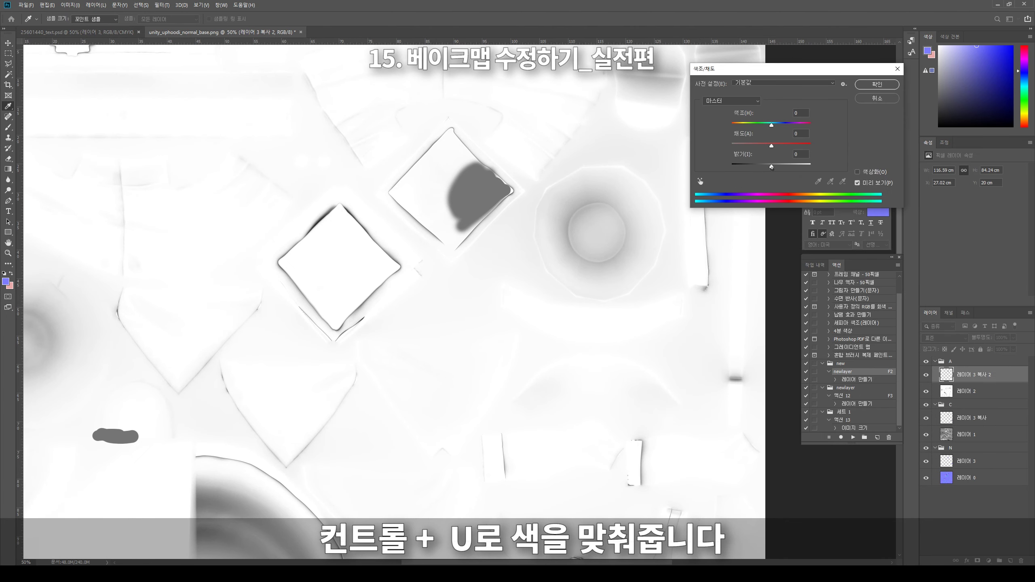
drag(771, 167, 810, 167)
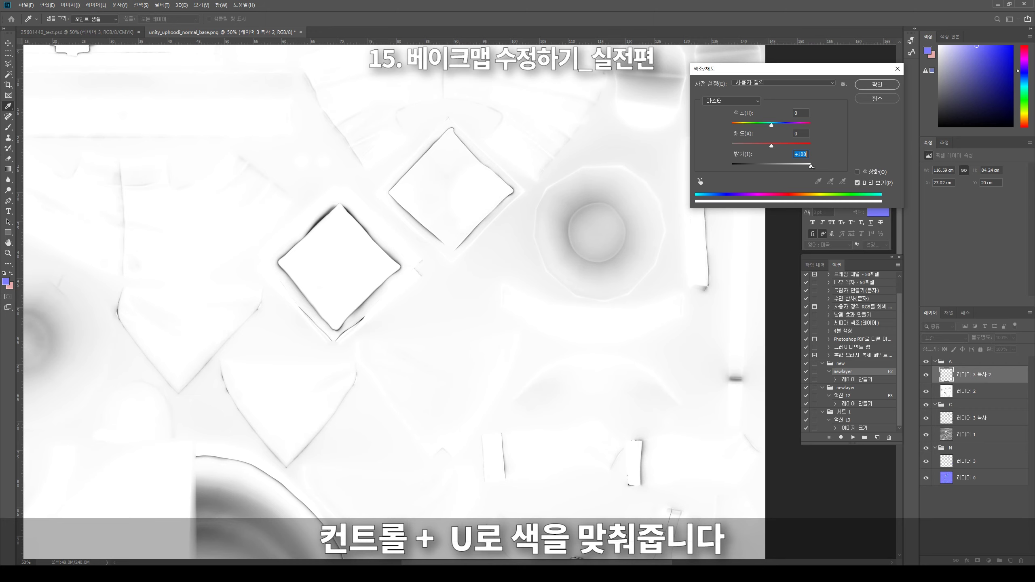
click(877, 85)
key(ctrl+minus)
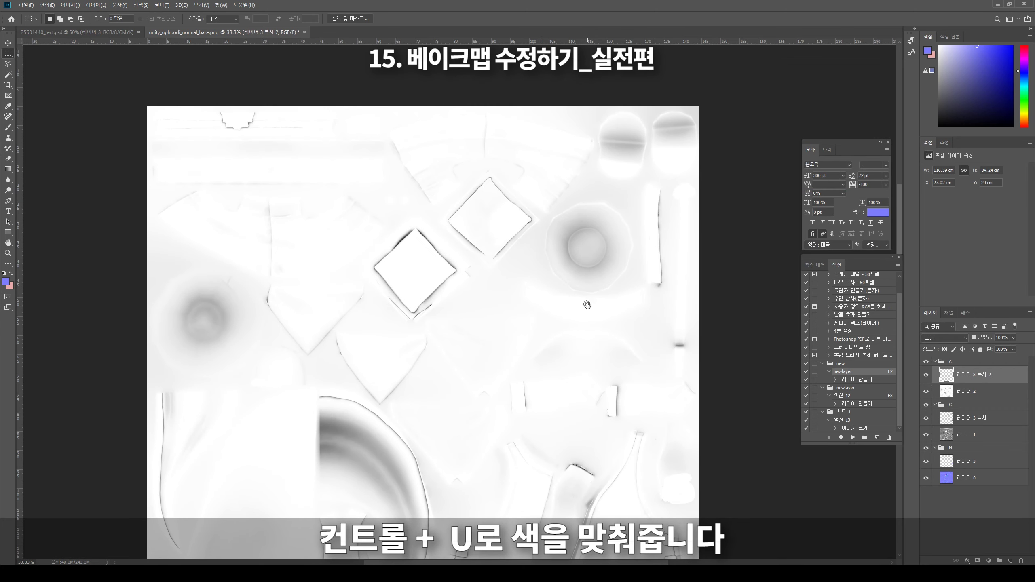
Step: Hide all three patch layers and select the base normal map layer
click(925, 374)
click(926, 417)
click(925, 461)
click(977, 477)
Step: Make the AO, curvature and normal patch layers visible, then hide the AO and curvature groups
click(926, 374)
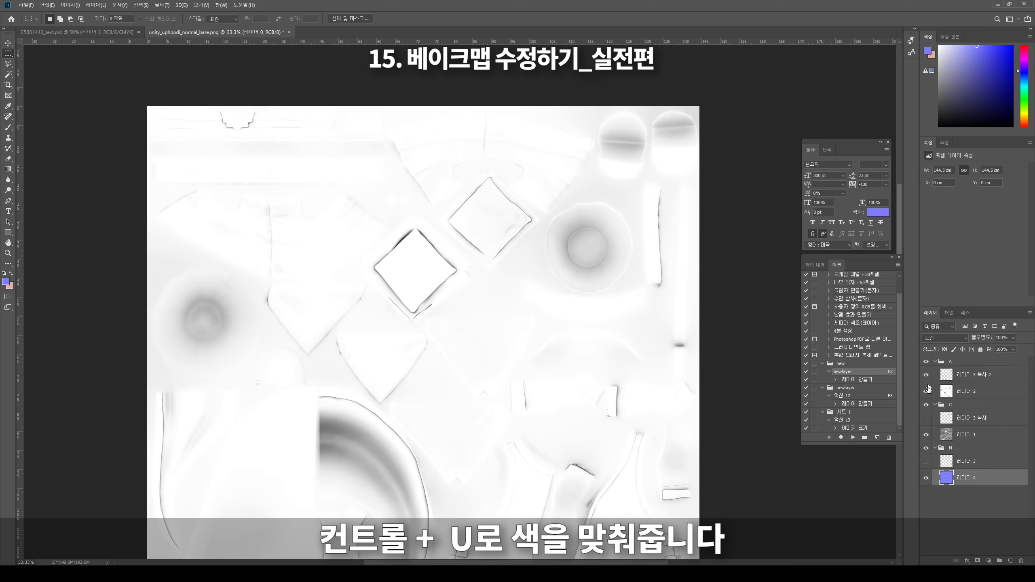
click(926, 418)
click(926, 461)
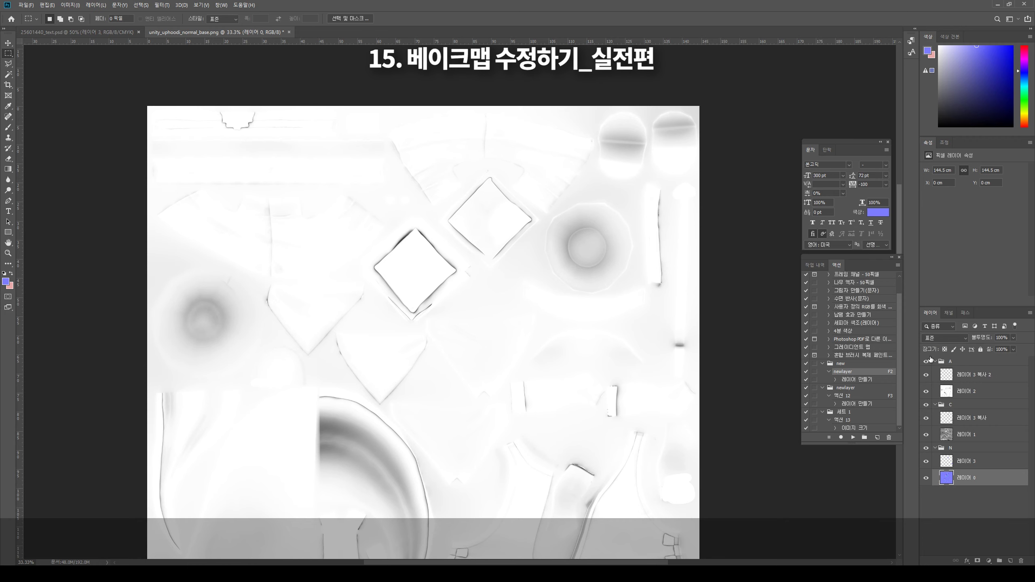
click(926, 361)
click(926, 404)
Step: Select the normal map touch-up layer 레이어 3 and zoom in on the map's right side
click(964, 461)
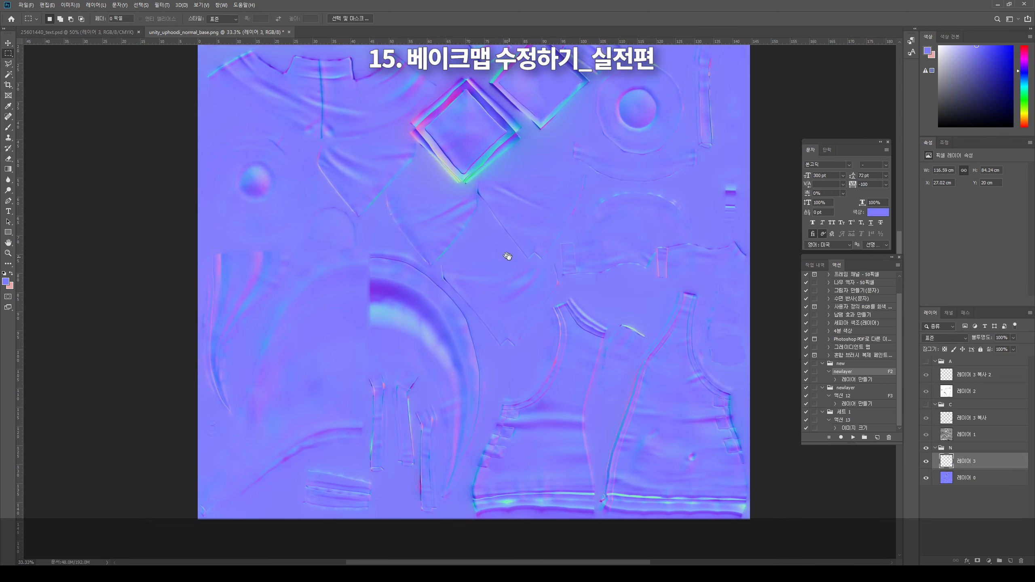
scroll(570, 249, up, 5)
ctrl+click(524, 243)
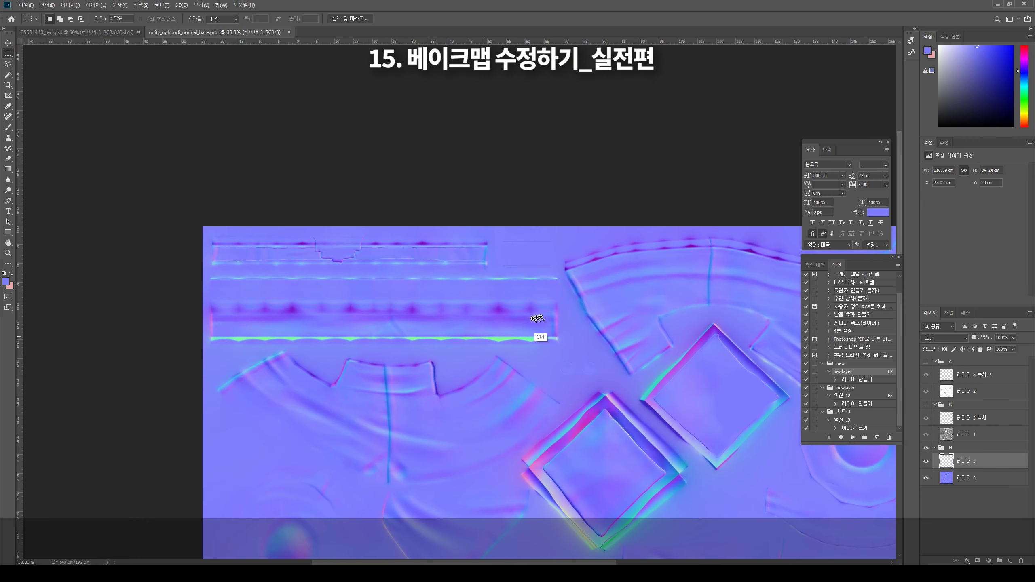
drag(605, 309, 450, 330)
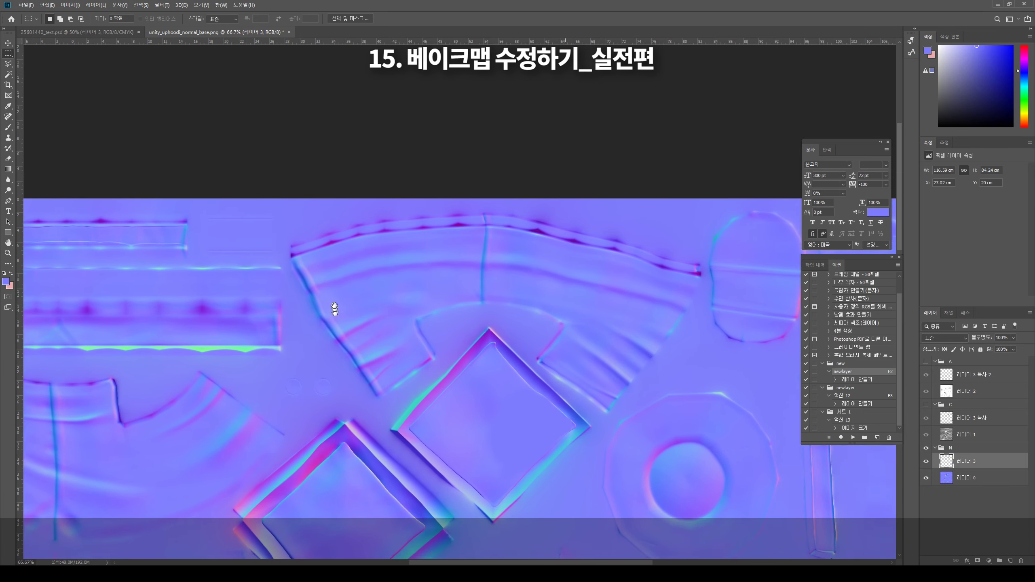
drag(704, 359, 561, 289)
drag(698, 370, 552, 320)
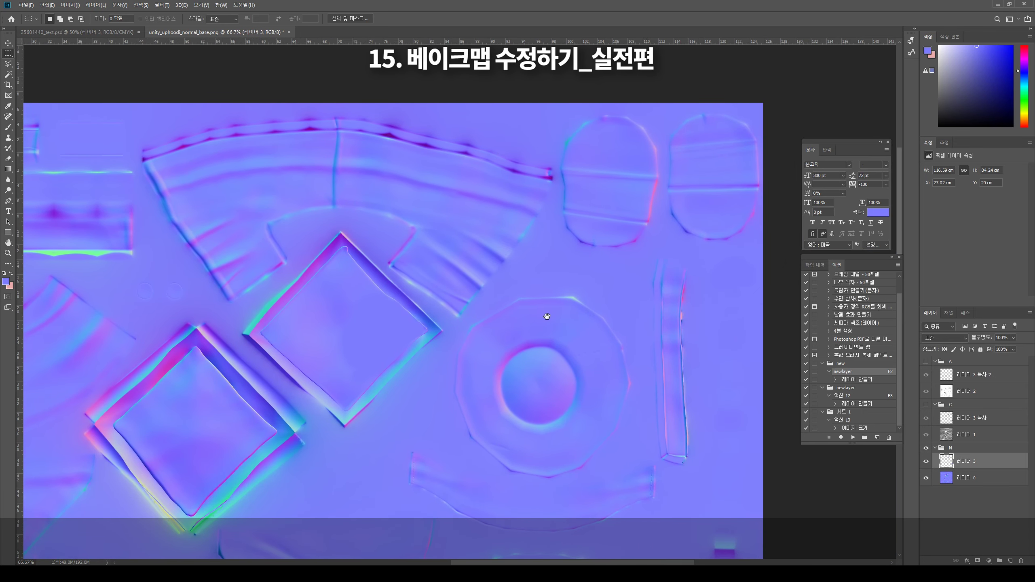